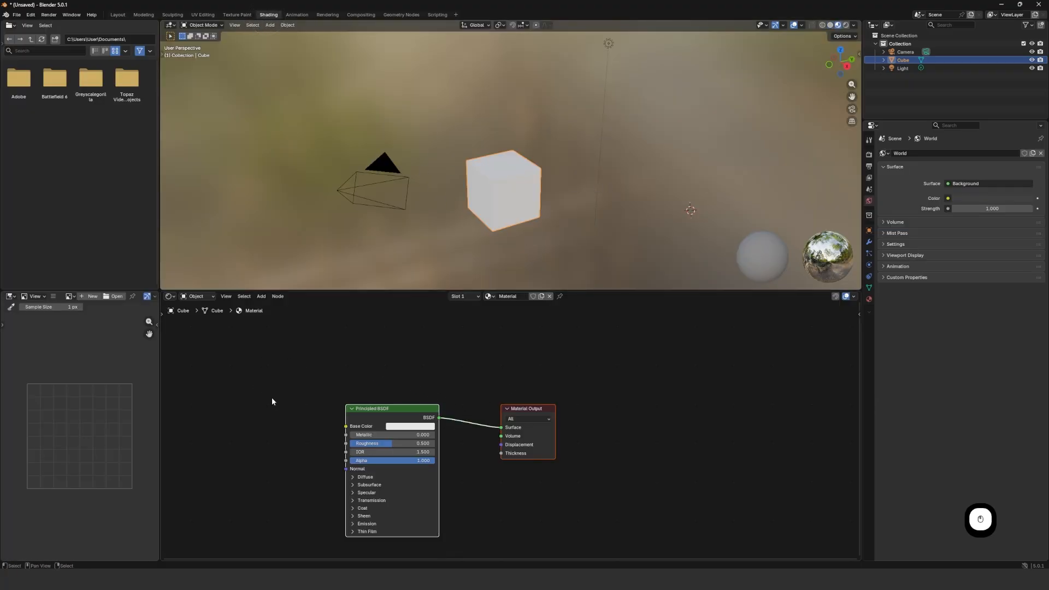
middle_drag(353, 411, 354, 369)
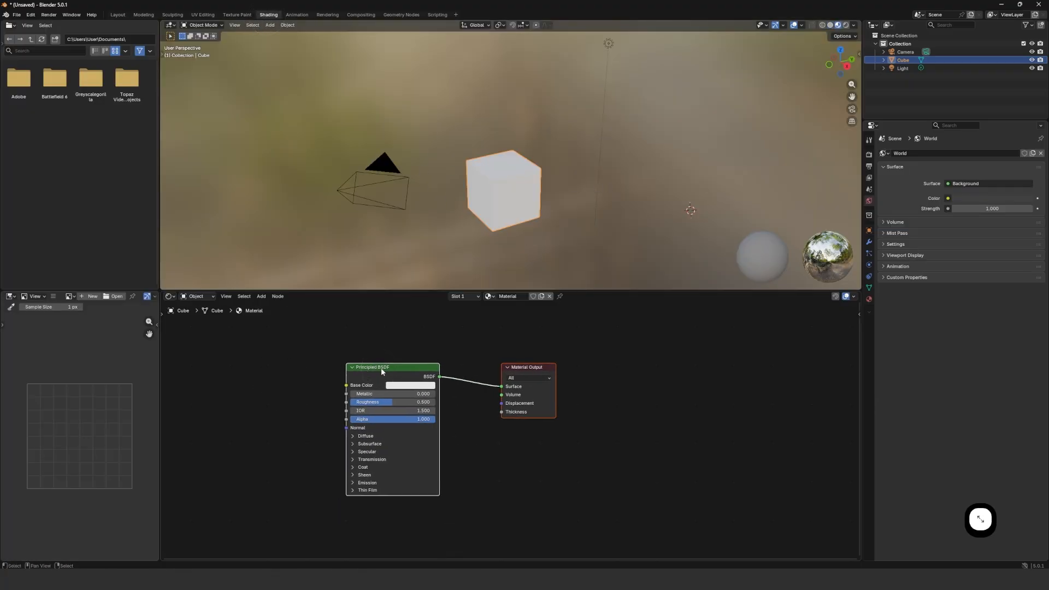
click(498, 344)
scroll(523, 179, up, 3)
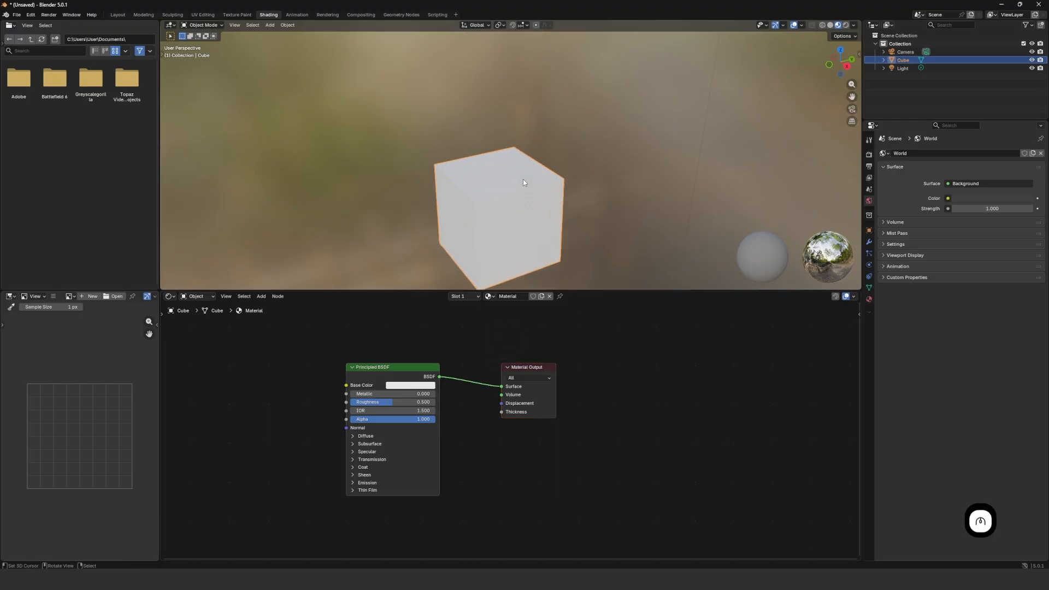
scroll(540, 188, down, 1)
scroll(547, 194, down, 2)
middle_drag(566, 204, 526, 189)
scroll(470, 191, up, 3)
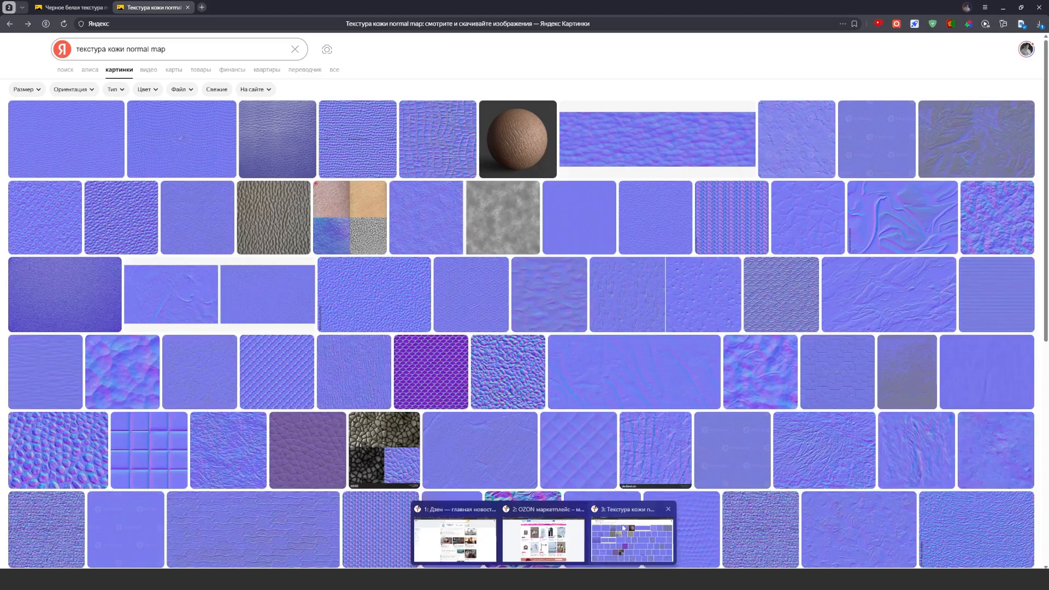
Switch to the browser's leather normal map image results and filter them to large sizes (Большие).
click(634, 533)
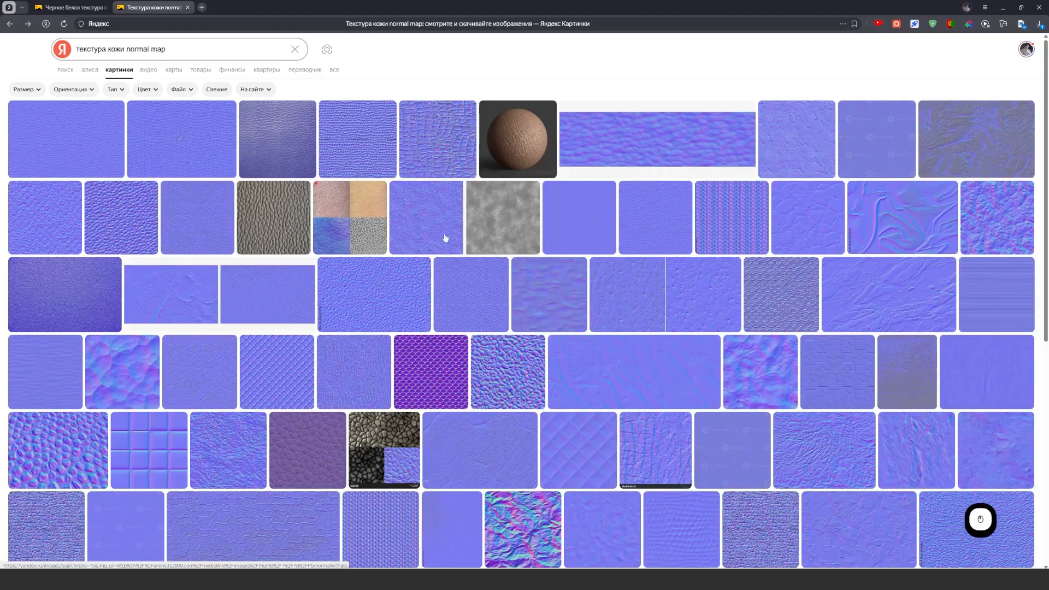
click(27, 90)
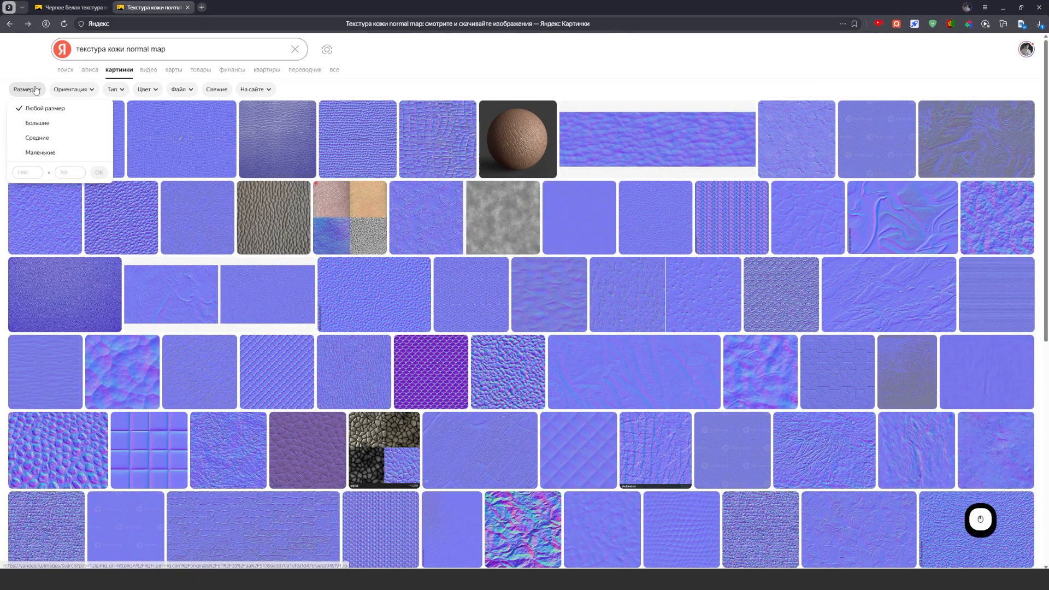
click(54, 126)
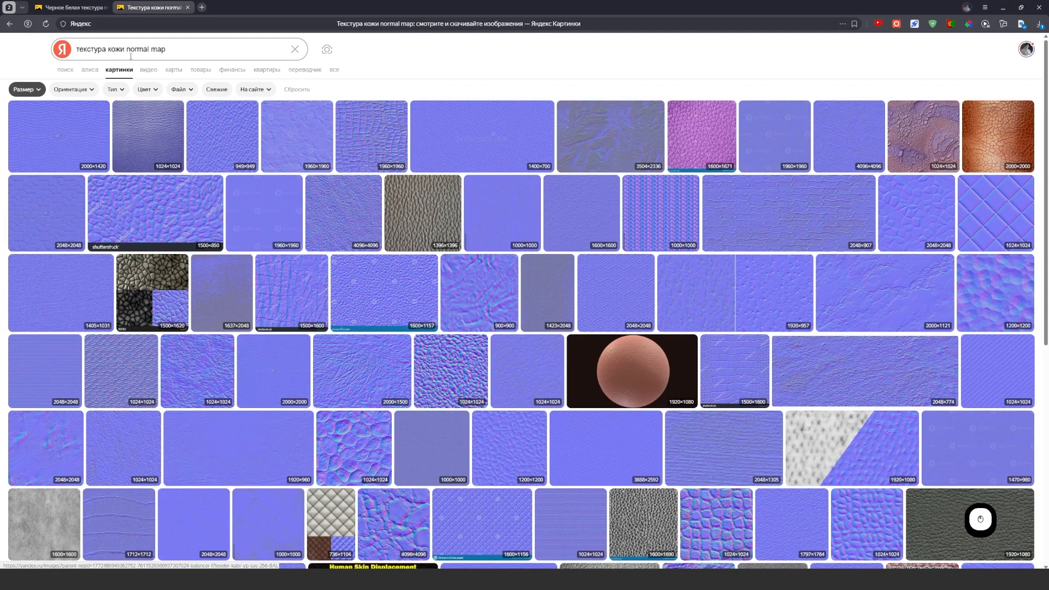
Remove the leather words from the query and search images for just "normal map".
click(150, 49)
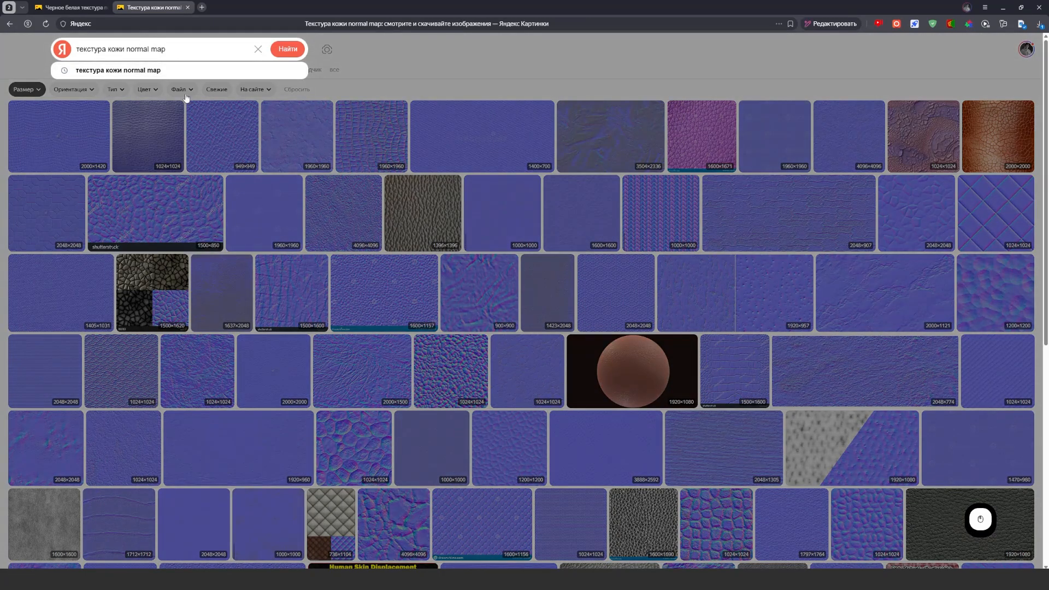
click(374, 58)
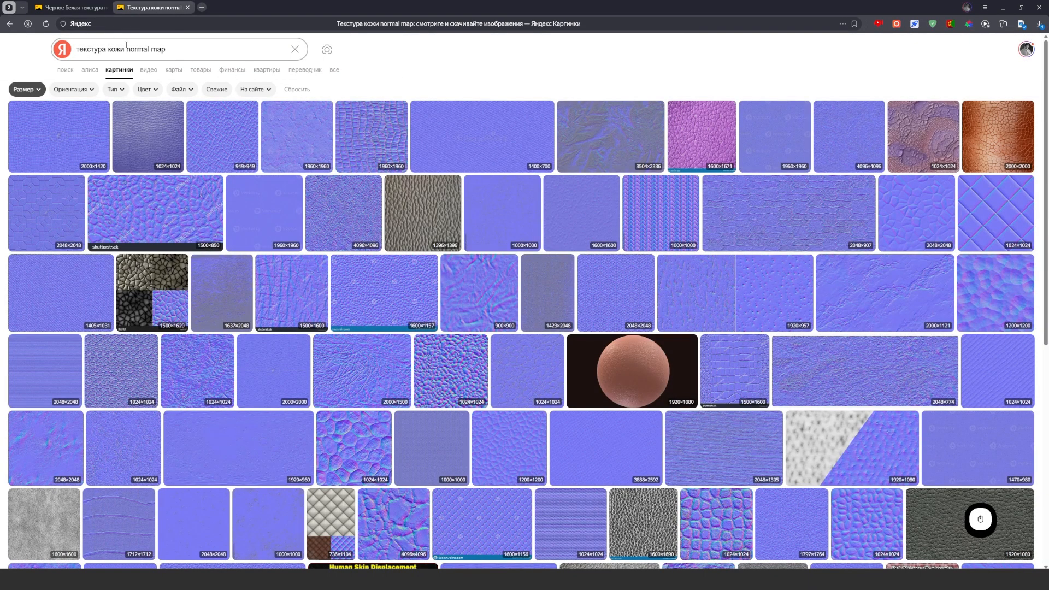
drag(126, 47, 75, 49)
key(BackSpace)
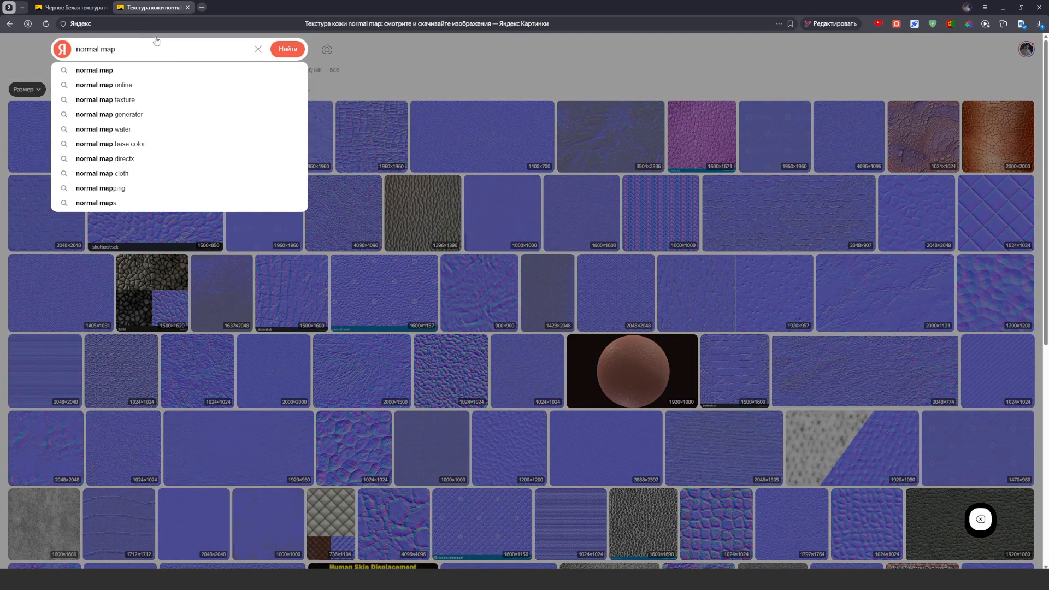
key(Return)
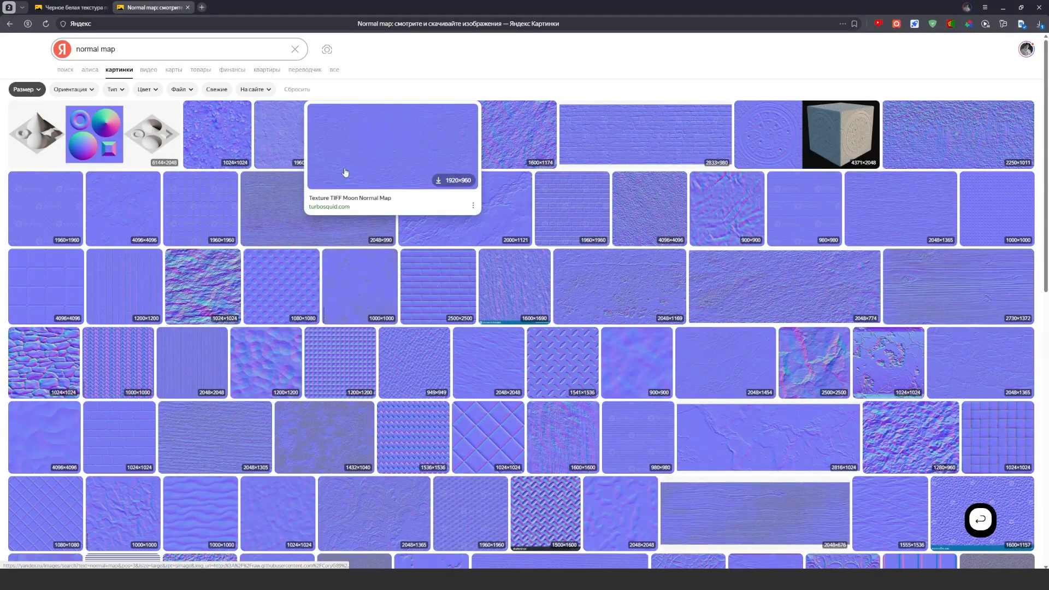
mouse_move(495, 443)
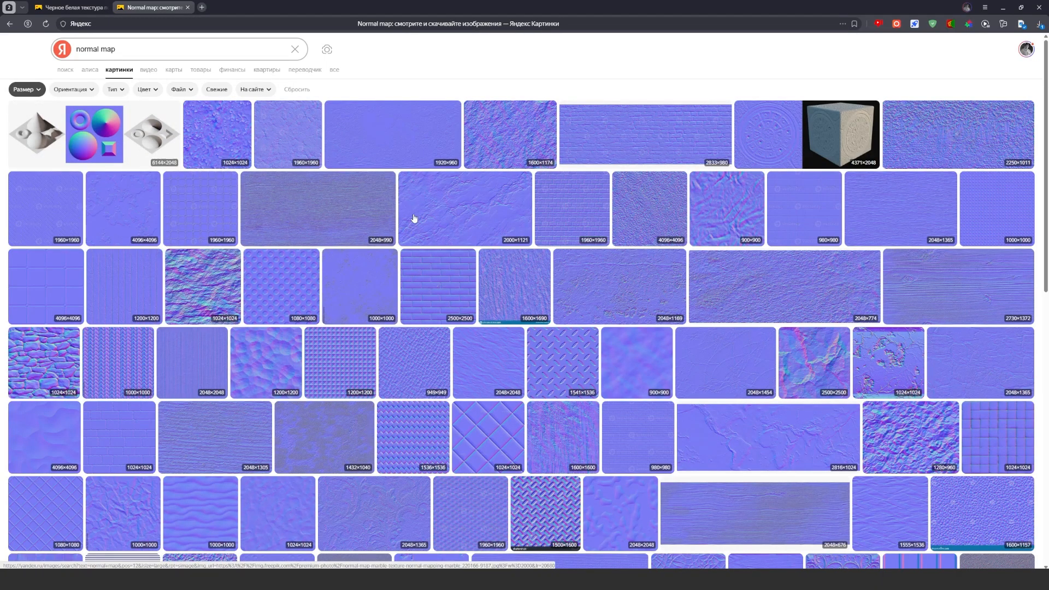
Return to the leather normal map results and preview the 2000×2000 leather texture, then close the preview.
click(10, 23)
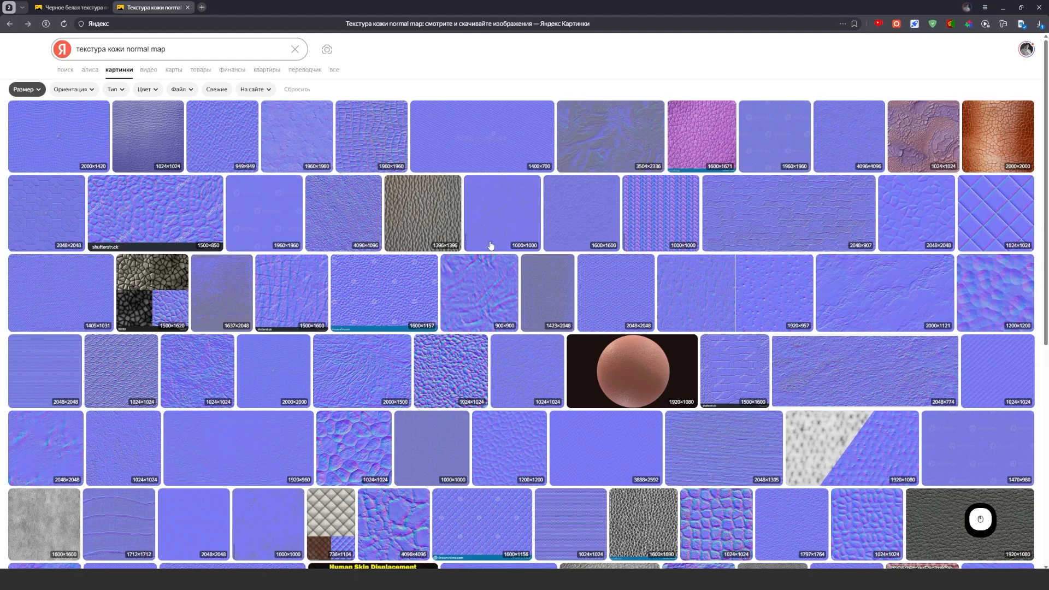
click(280, 378)
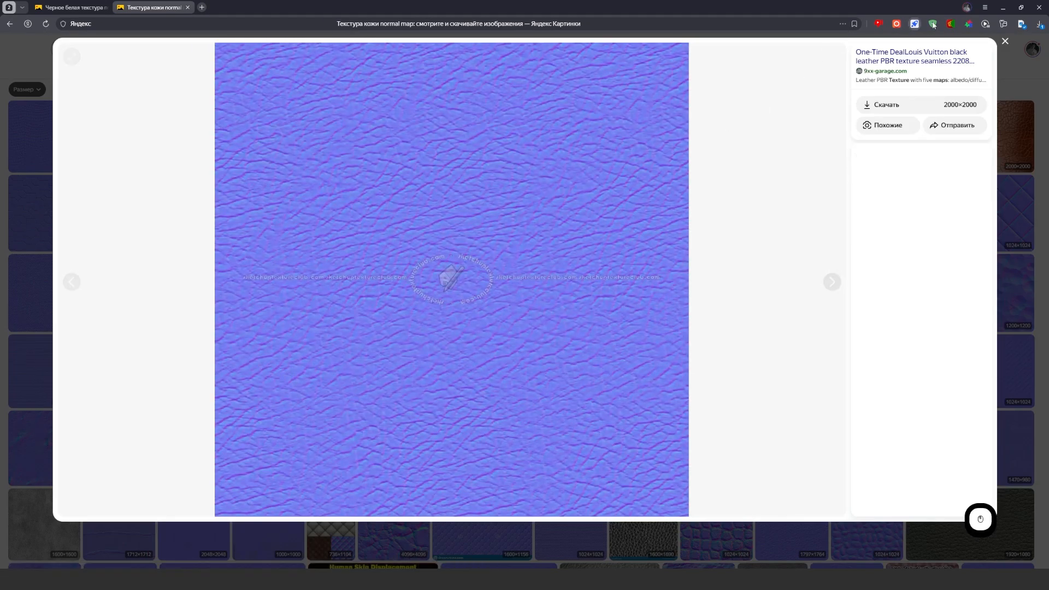
click(1006, 41)
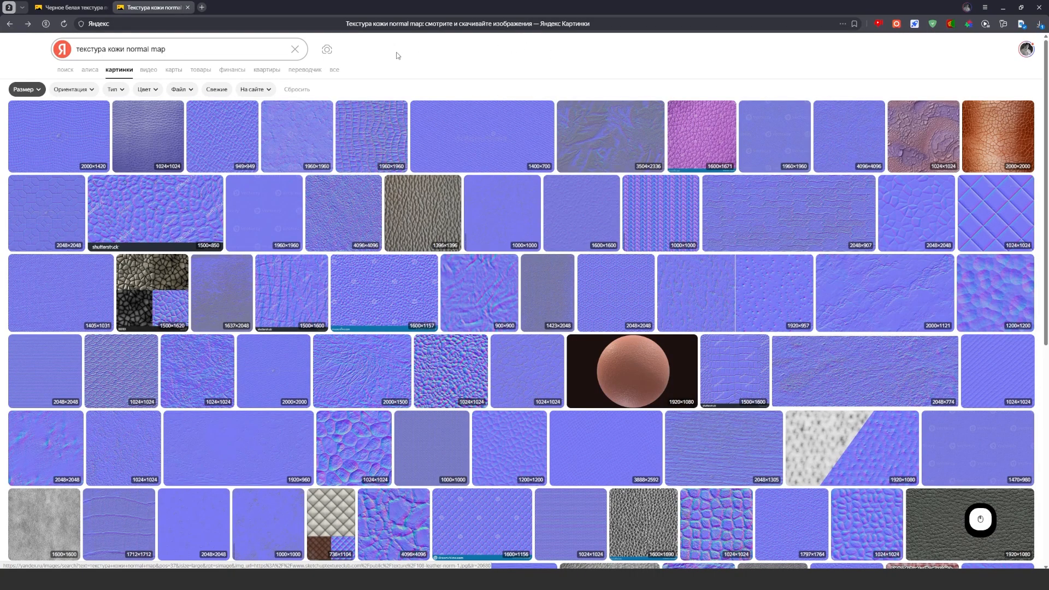
Go to the black-and-white scuff texture results and preview the 2000×1500 and 1920×1080 dark scratched textures.
click(65, 4)
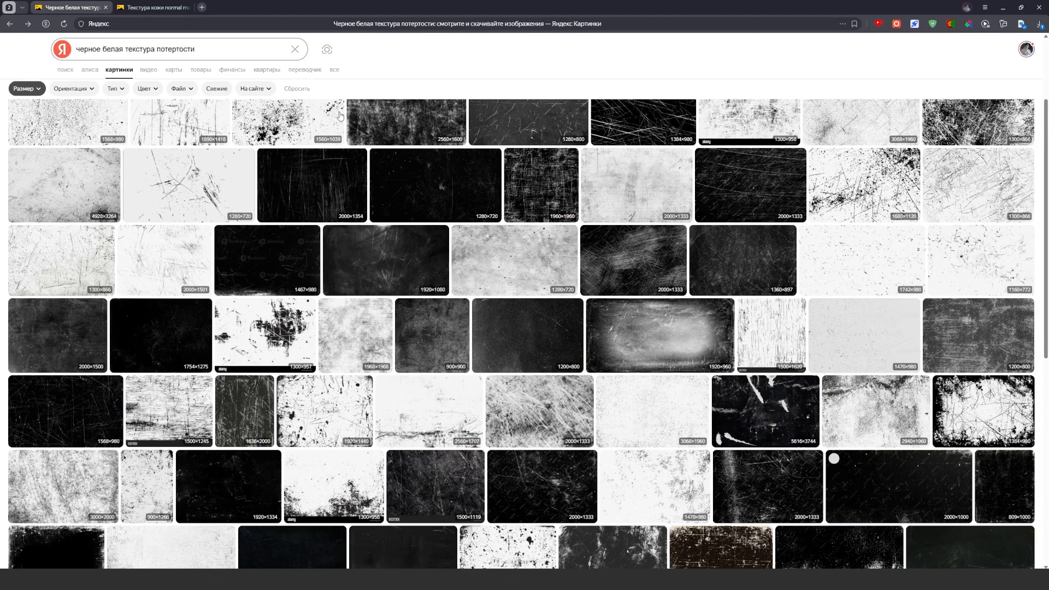
scroll(340, 116, up, 3)
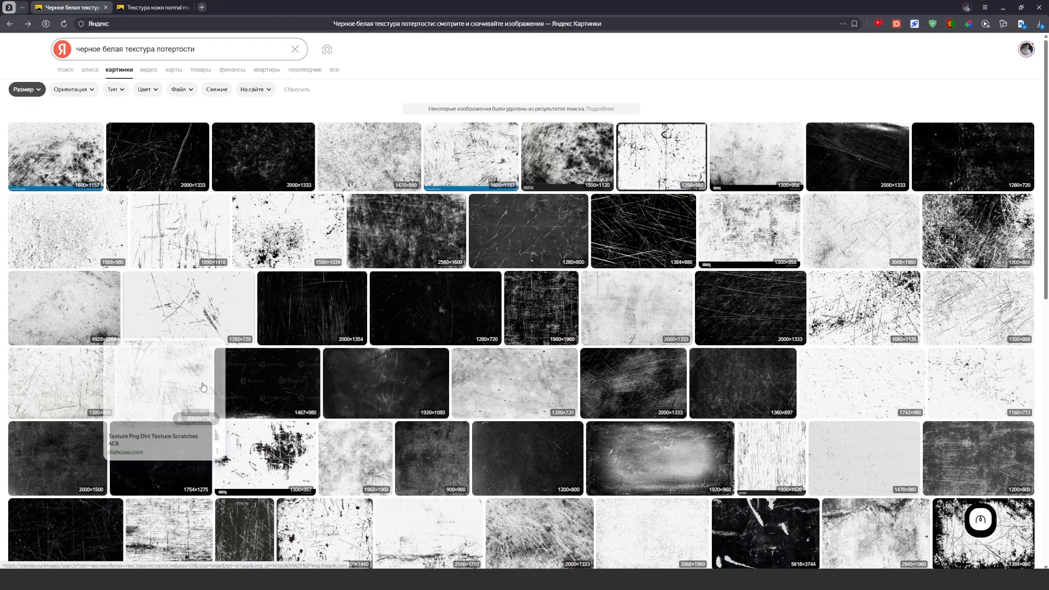
click(89, 464)
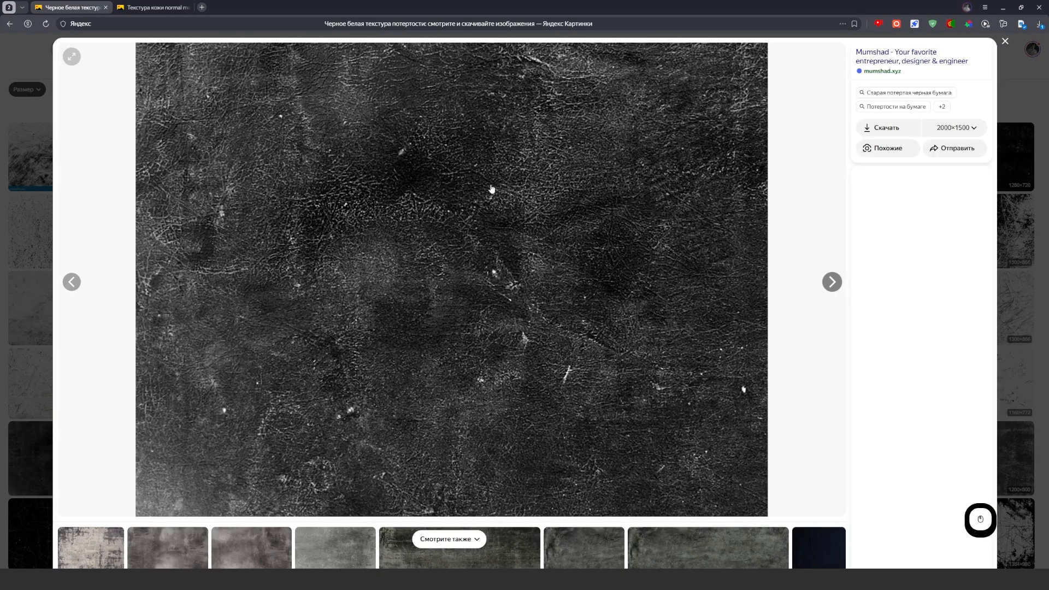
click(1011, 71)
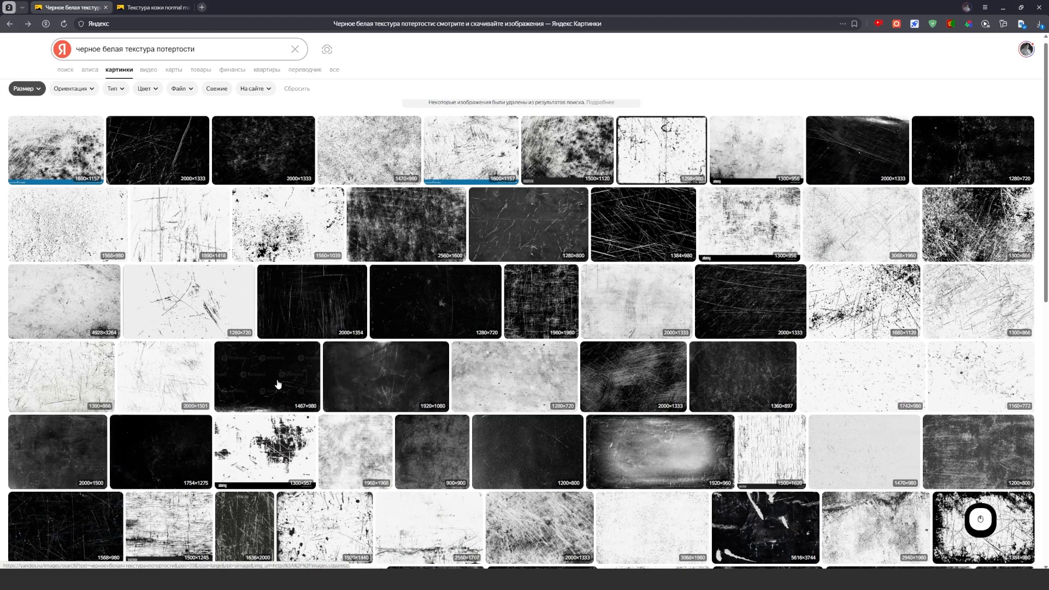
click(403, 382)
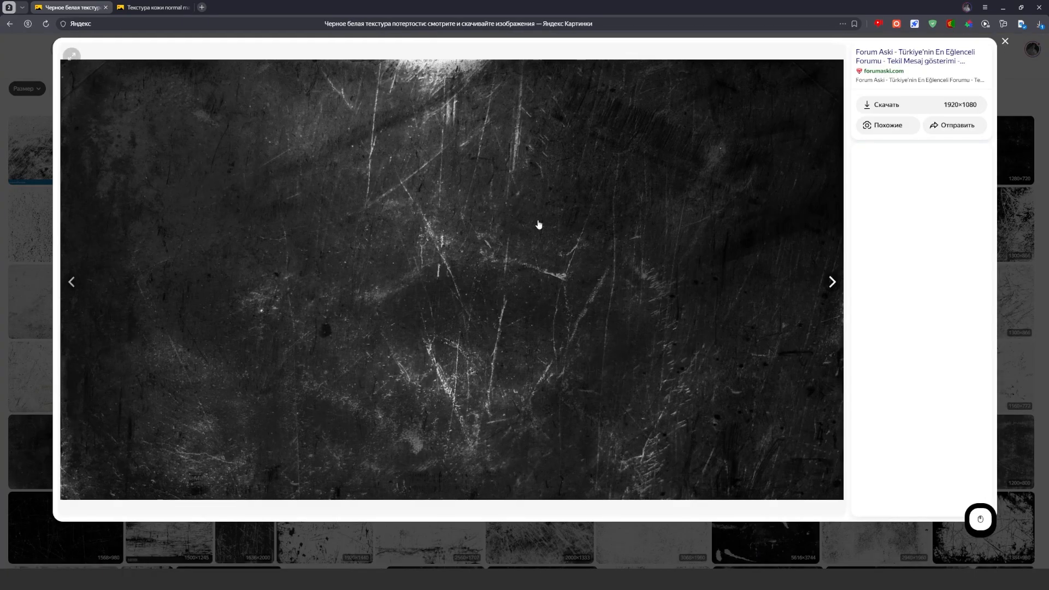
click(1014, 78)
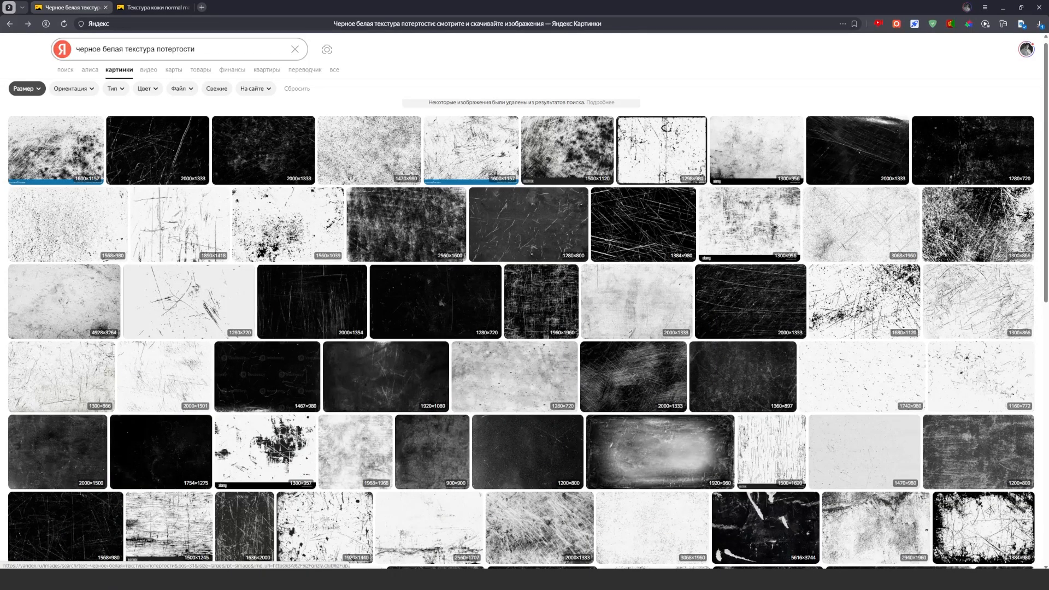
Switch back to Blender's Layout workspace and delete all default objects in the scene.
click(641, 566)
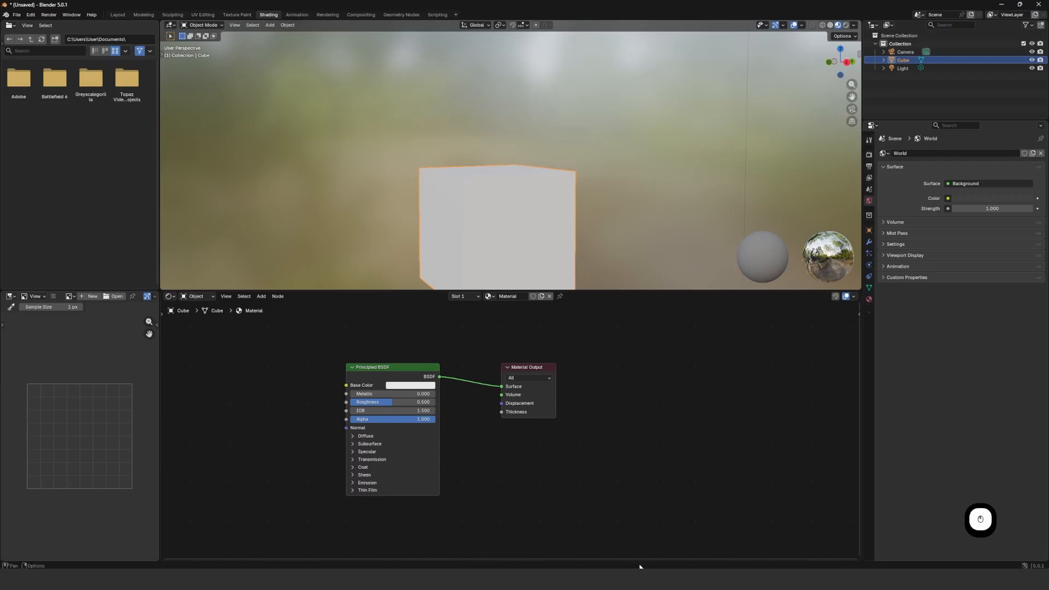
click(119, 15)
middle_drag(330, 245, 452, 251)
key(a)
key(x)
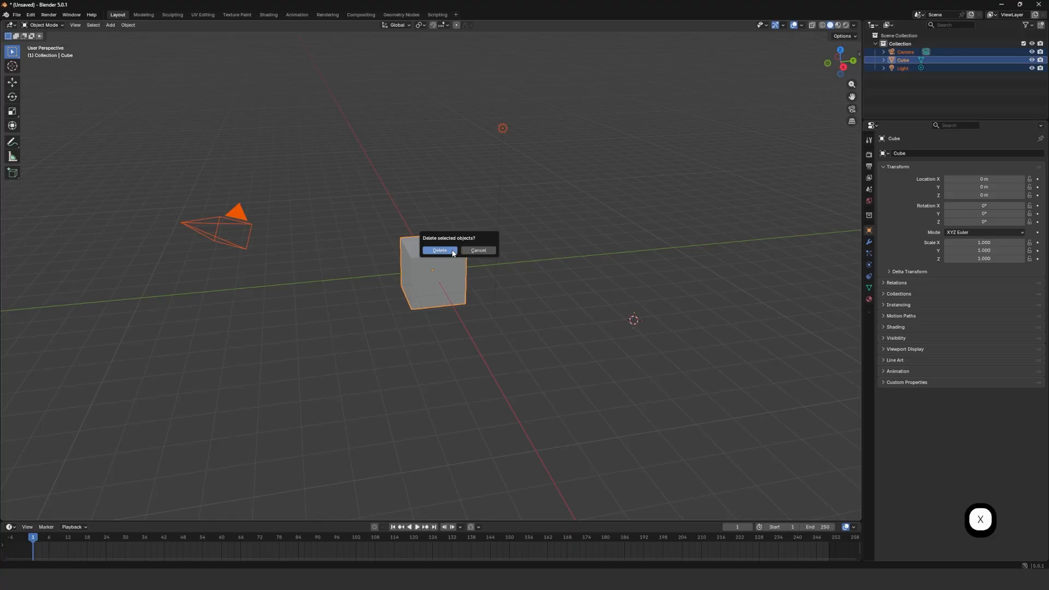
click(453, 249)
Snap the 3D cursor to the world origin.
key(shift+s)
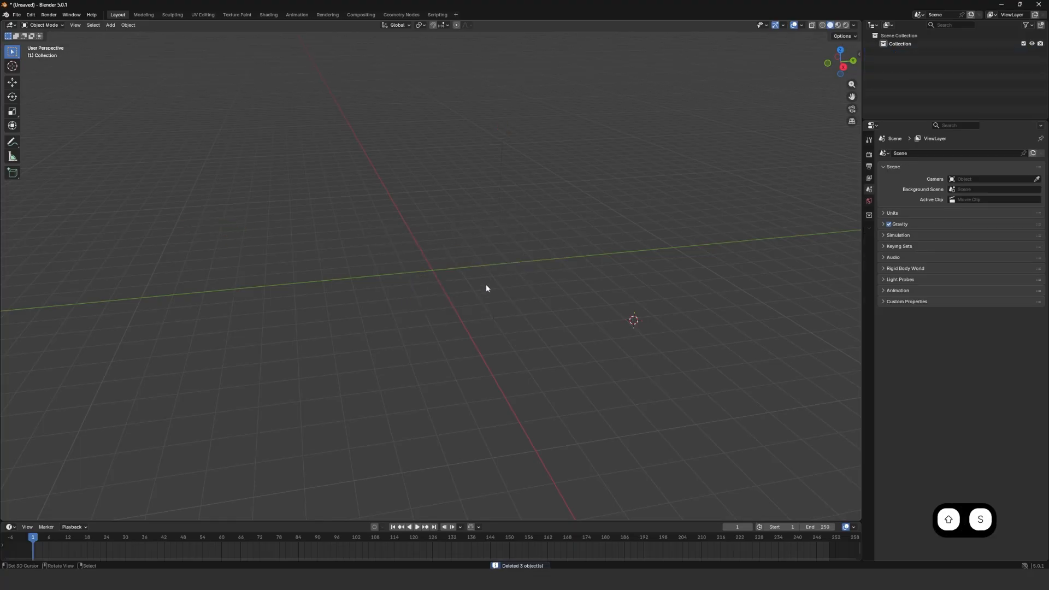
key(shift+s)
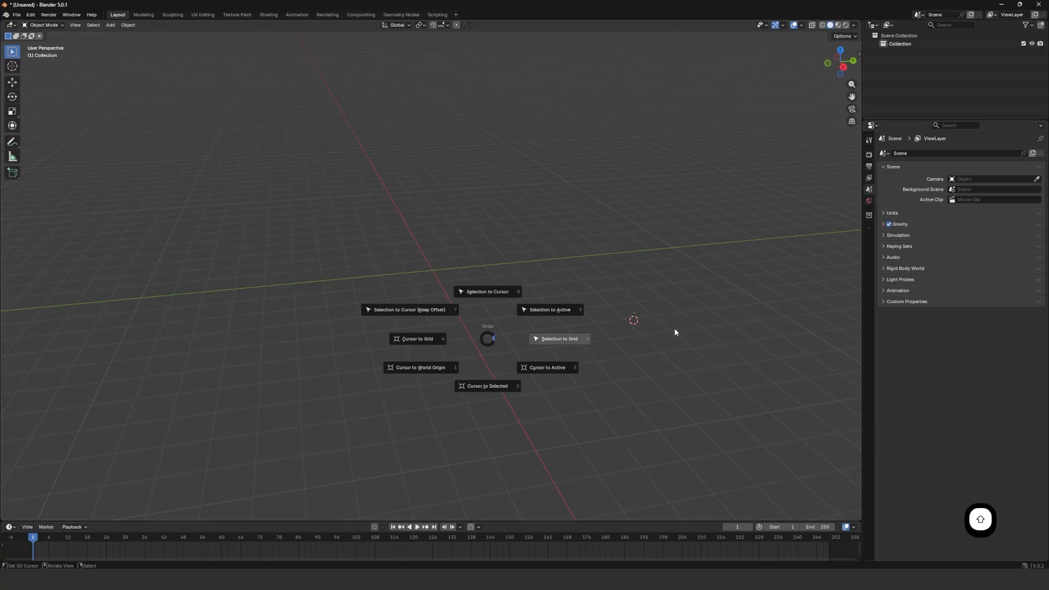
click(703, 318)
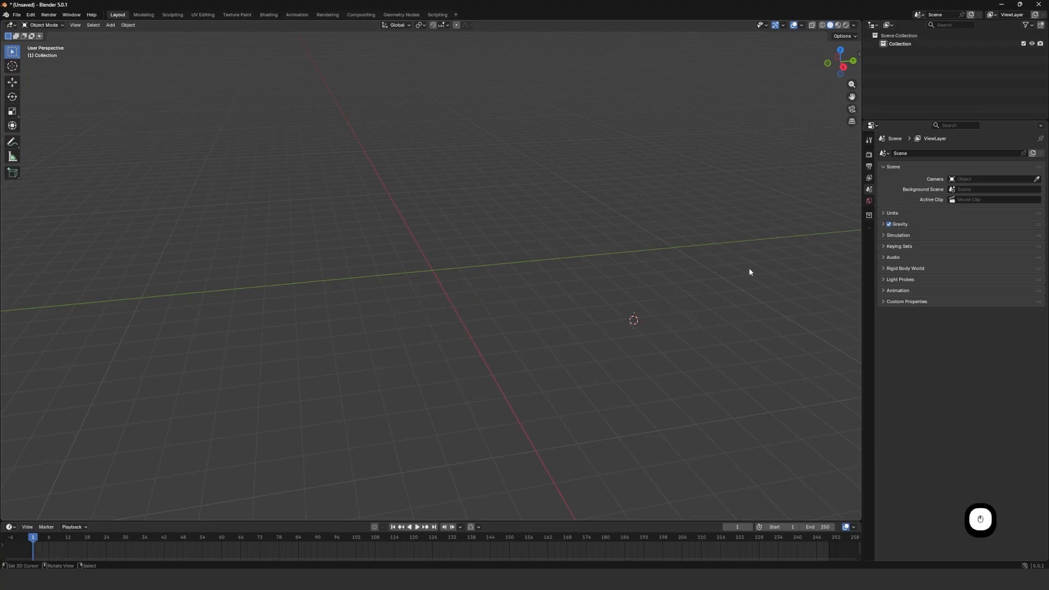
click(664, 151)
key(shift+s)
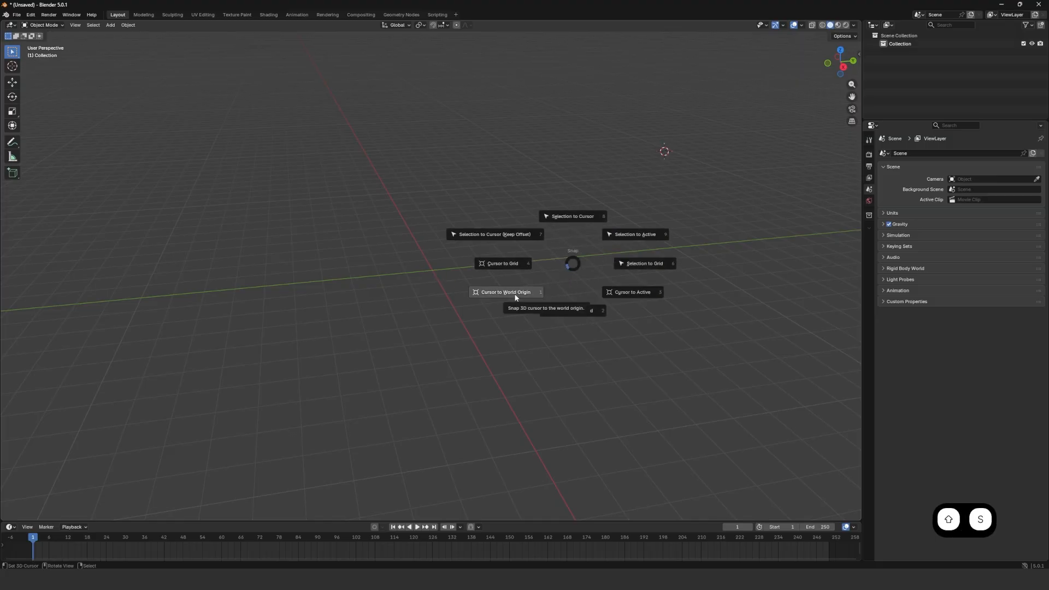
click(515, 296)
Add a UV sphere mesh at the world origin.
mouse_move(473, 270)
middle_down()
mouse_move(518, 258)
mouse_move(441, 257)
mouse_move(484, 257)
middle_up()
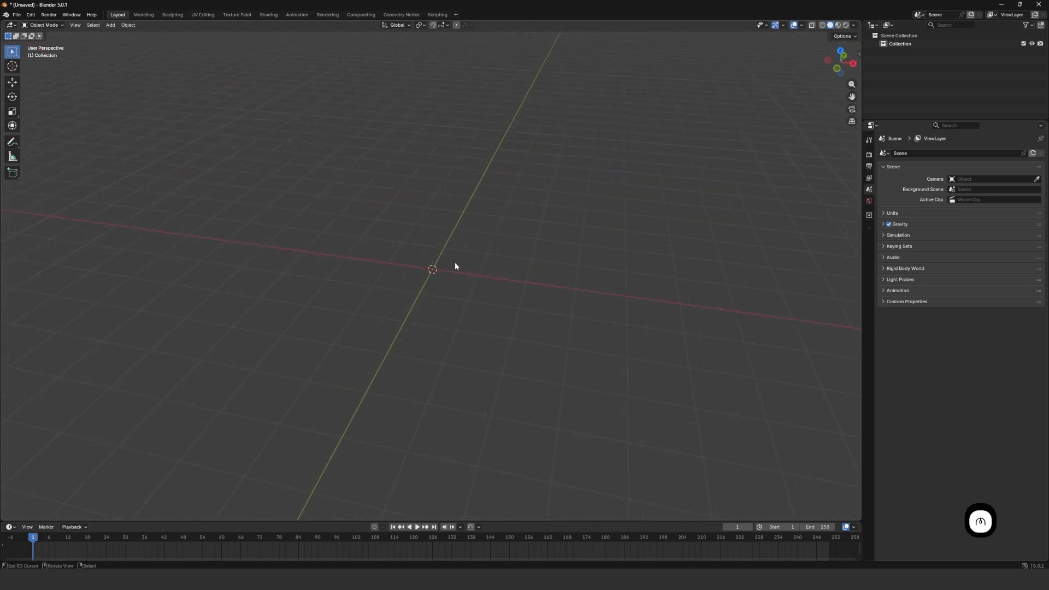
key(shift)
middle_drag(499, 260, 464, 253)
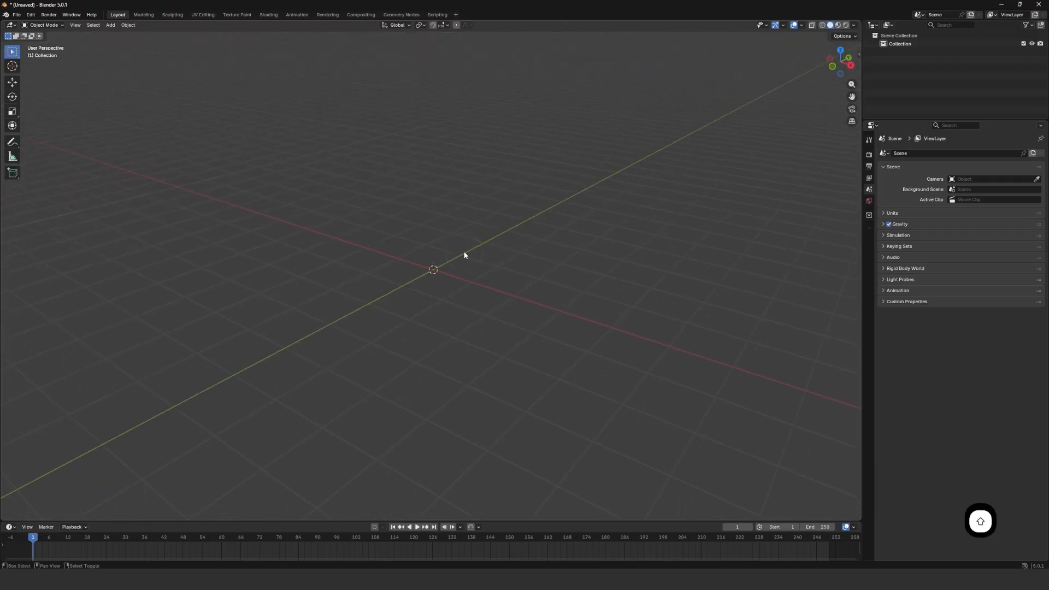
key(shift+a)
mouse_move(457, 262)
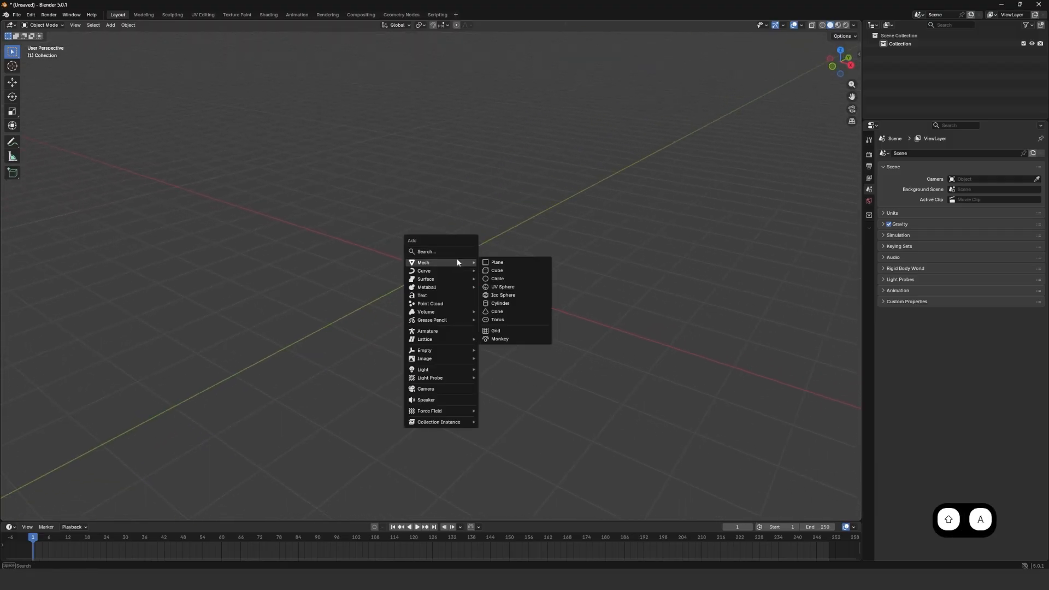
click(517, 288)
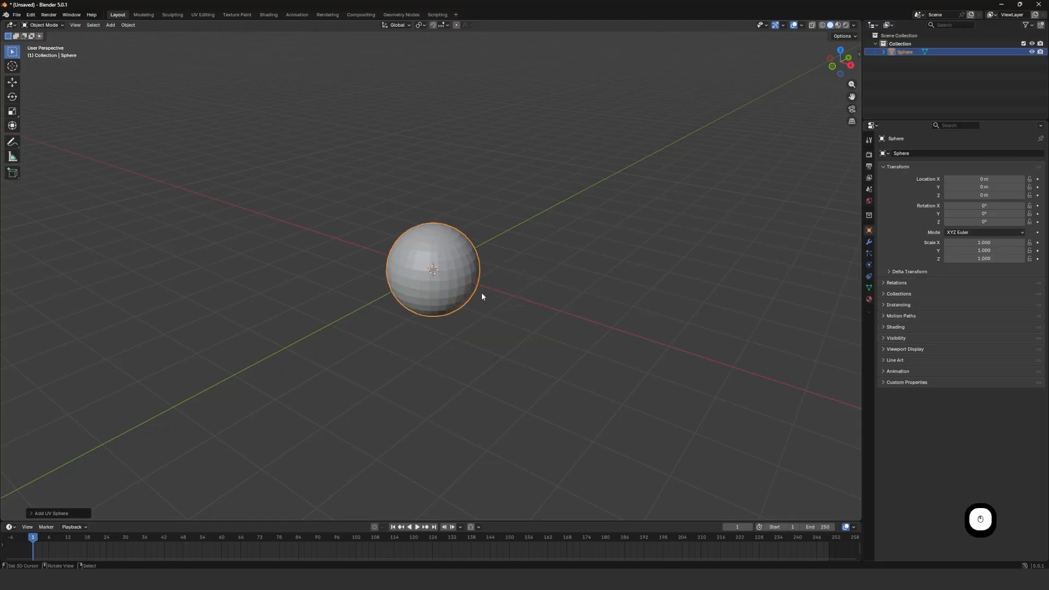
Set the new UV sphere's segments to 64.
scroll(482, 296, up, 2)
click(68, 512)
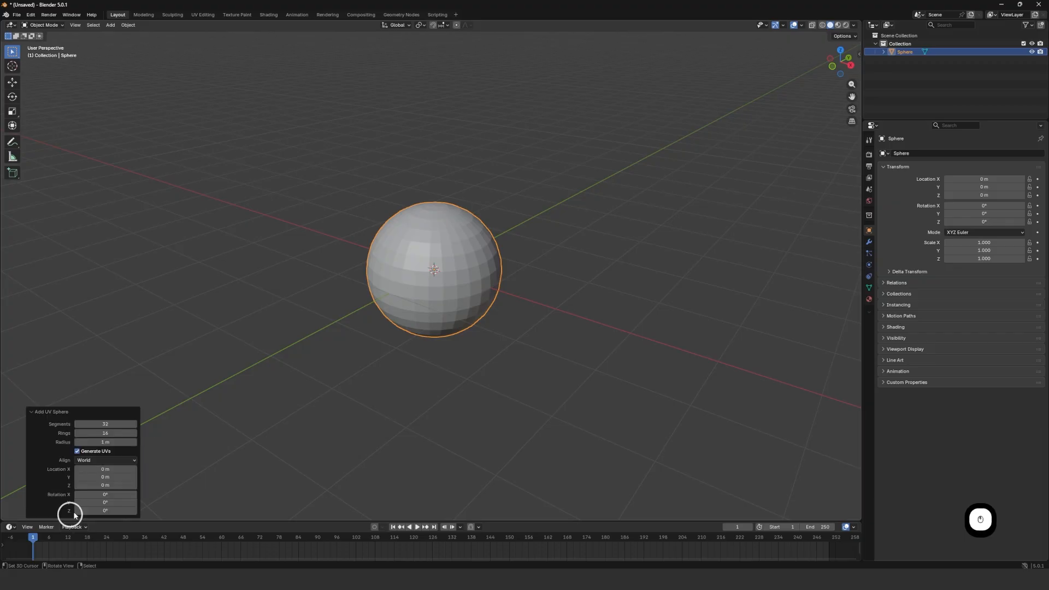
click(105, 424)
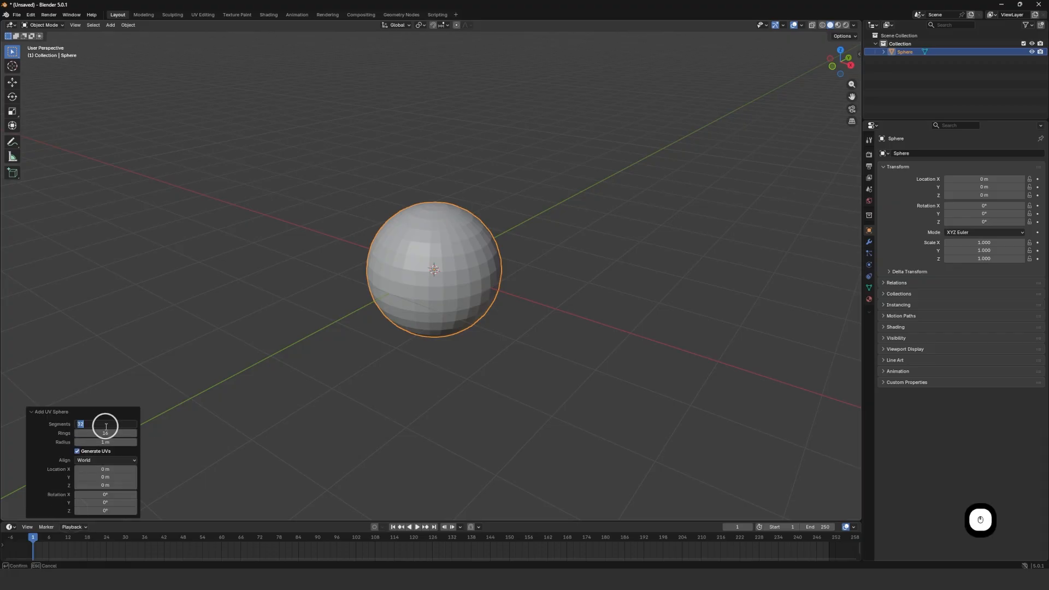
text(64)
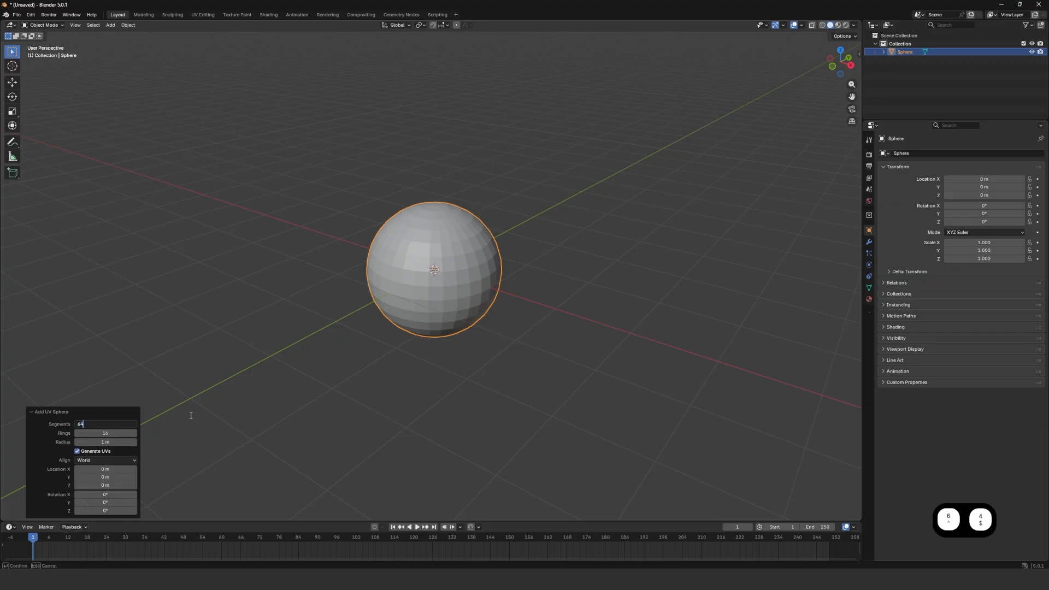
click(194, 369)
middle_drag(467, 267, 448, 252)
scroll(448, 252, up, 4)
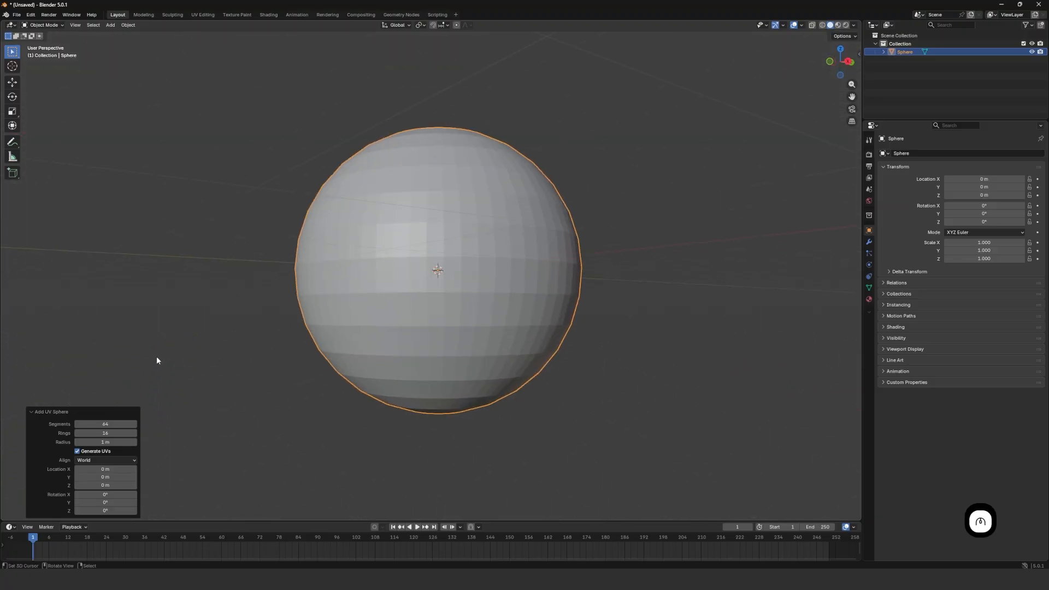
Set the new UV sphere's rings to 64 and keep the sphere selected.
click(113, 434)
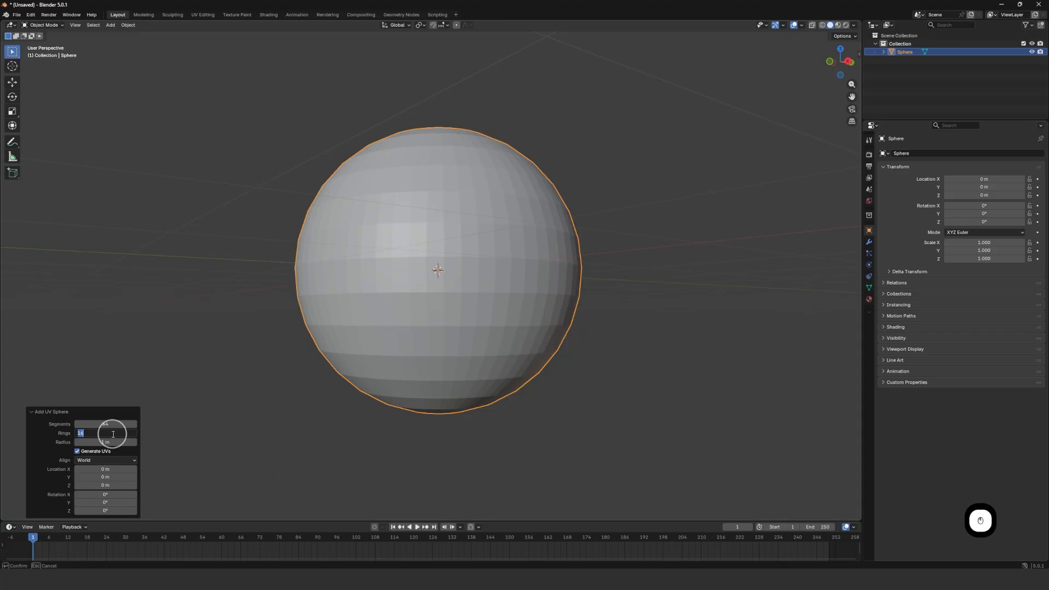
text(64)
click(196, 350)
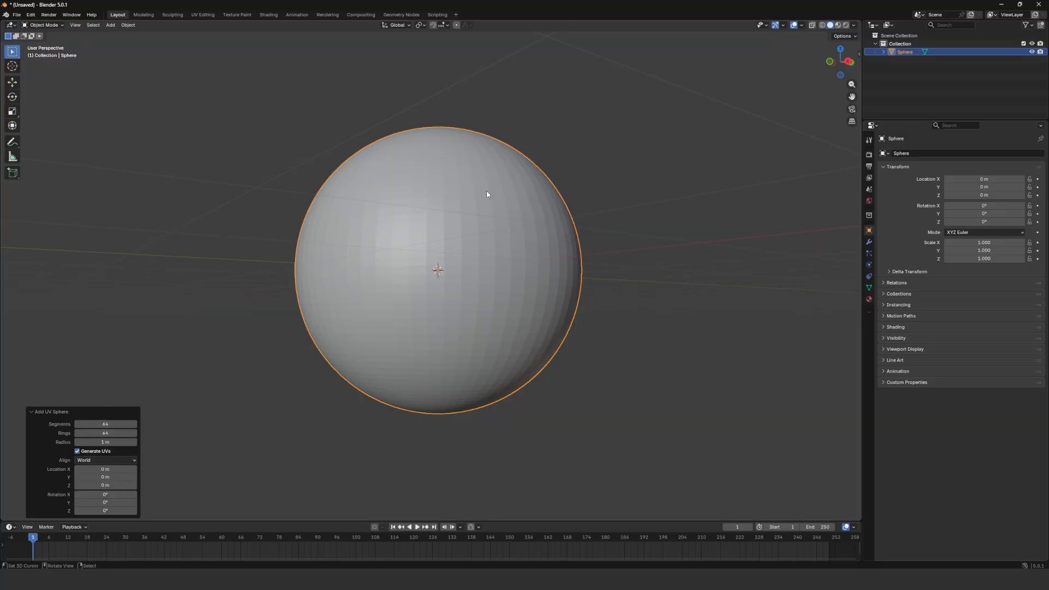
click(659, 230)
click(521, 222)
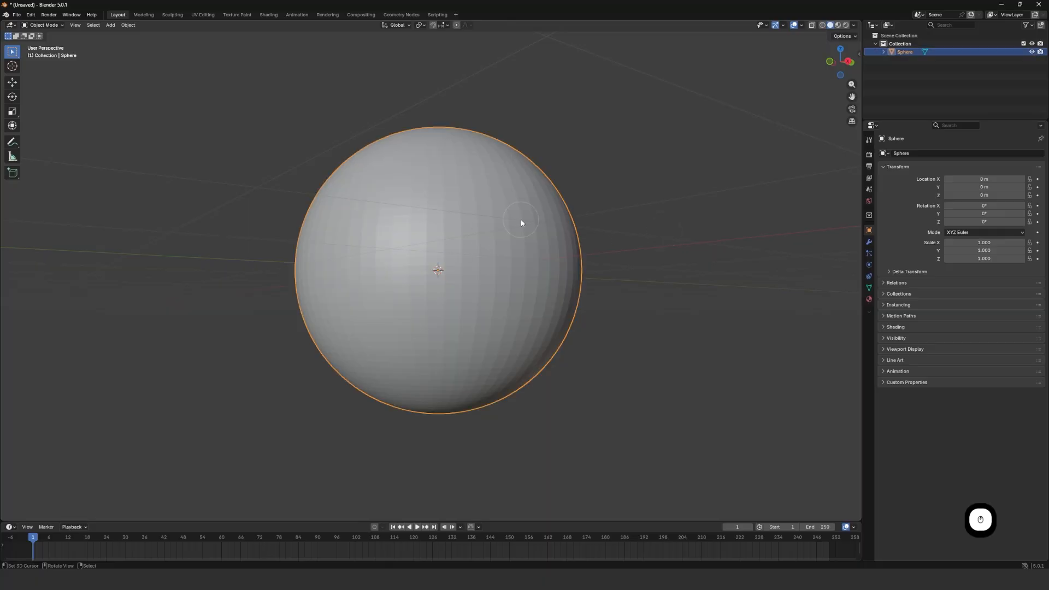
Open the sphere's mesh for editing in front view with wireframe shading.
scroll(486, 246, down, 1)
mouse_move(486, 247)
middle_down()
mouse_move(494, 310)
mouse_move(505, 291)
mouse_move(499, 247)
middle_up()
scroll(500, 247, up, 2)
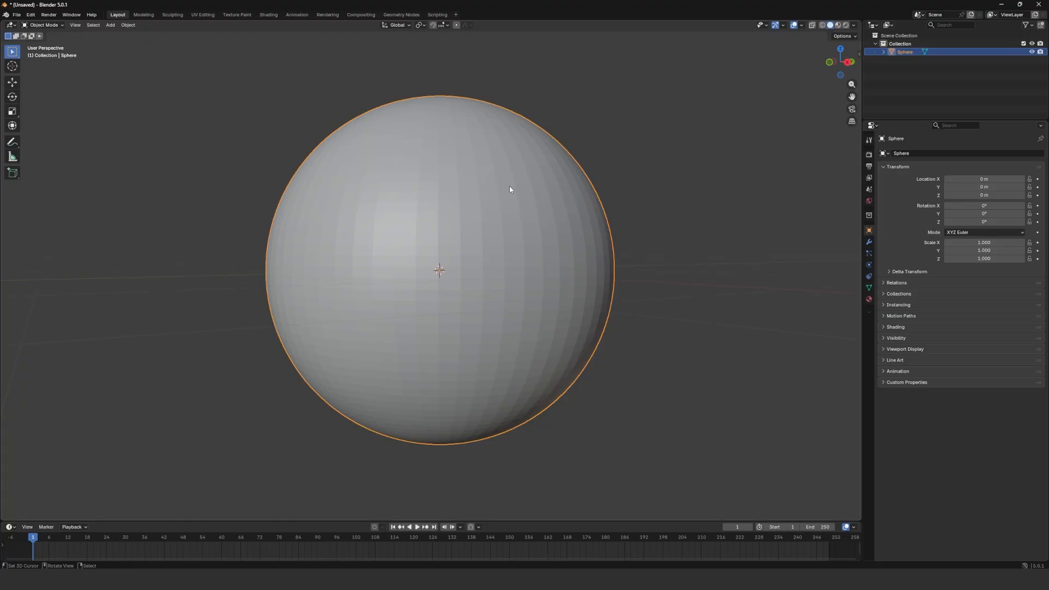
scroll(496, 189, down, 4)
scroll(495, 193, up, 4)
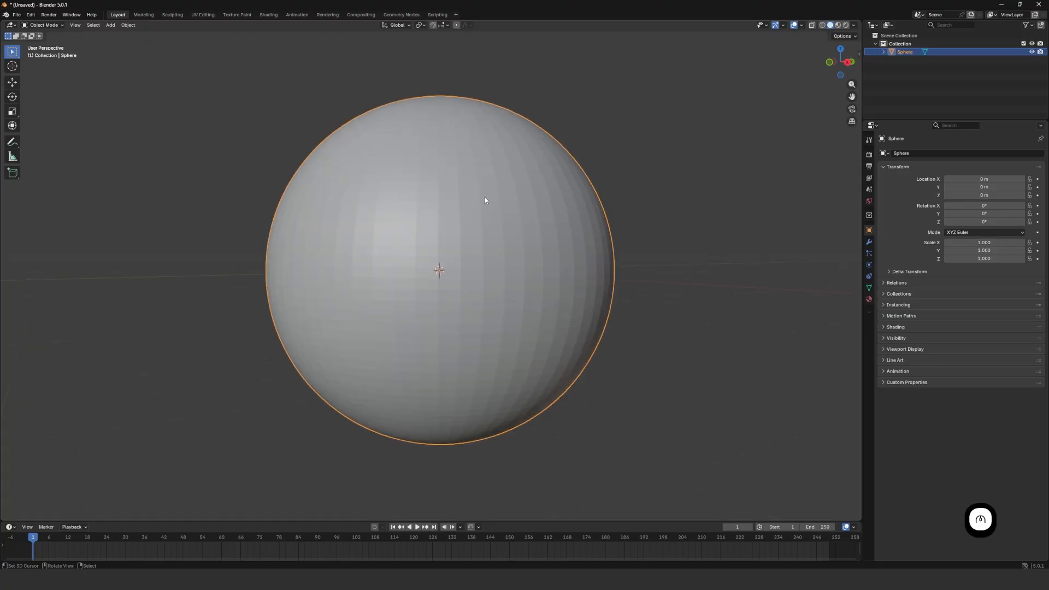
key(KP_1)
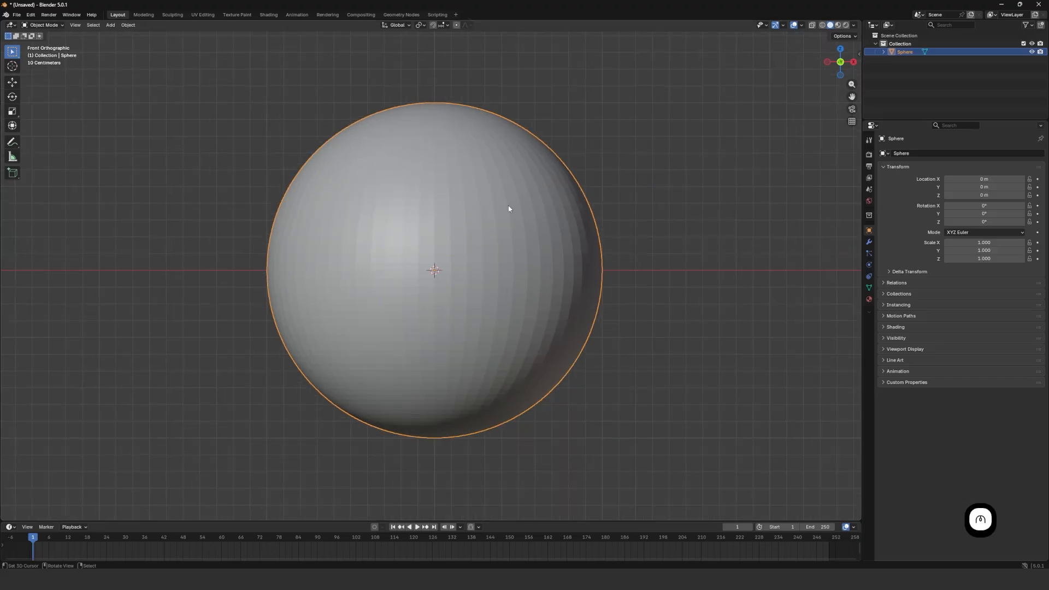
key(Tab)
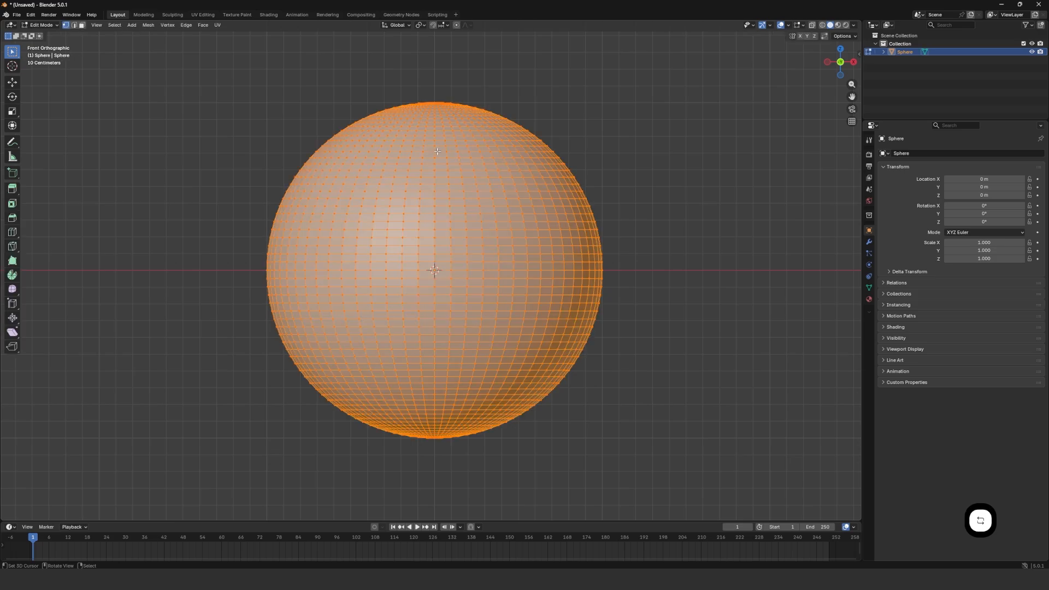
scroll(430, 191, up, 1)
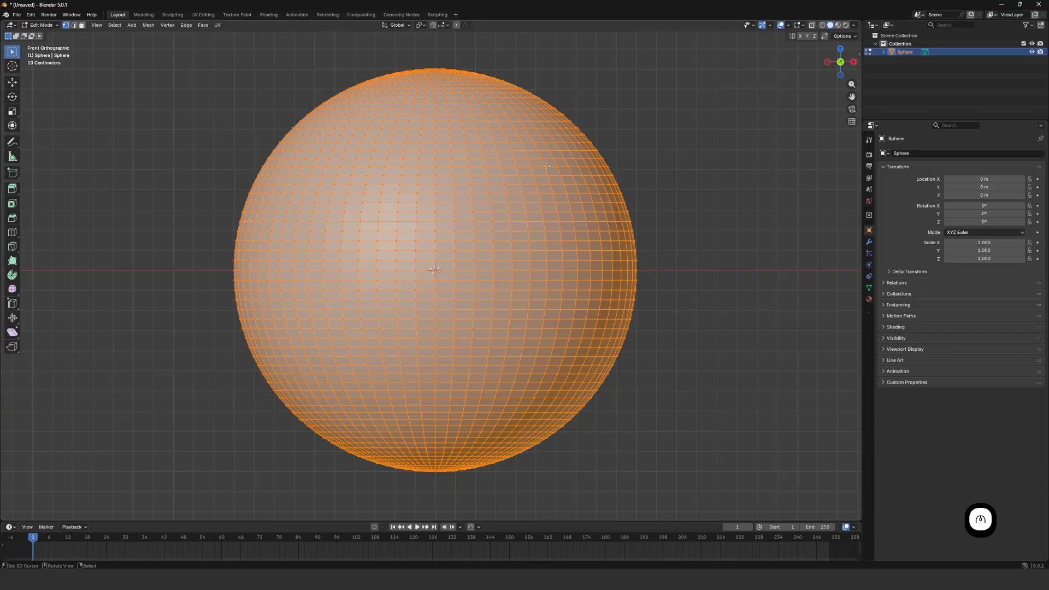
key(z)
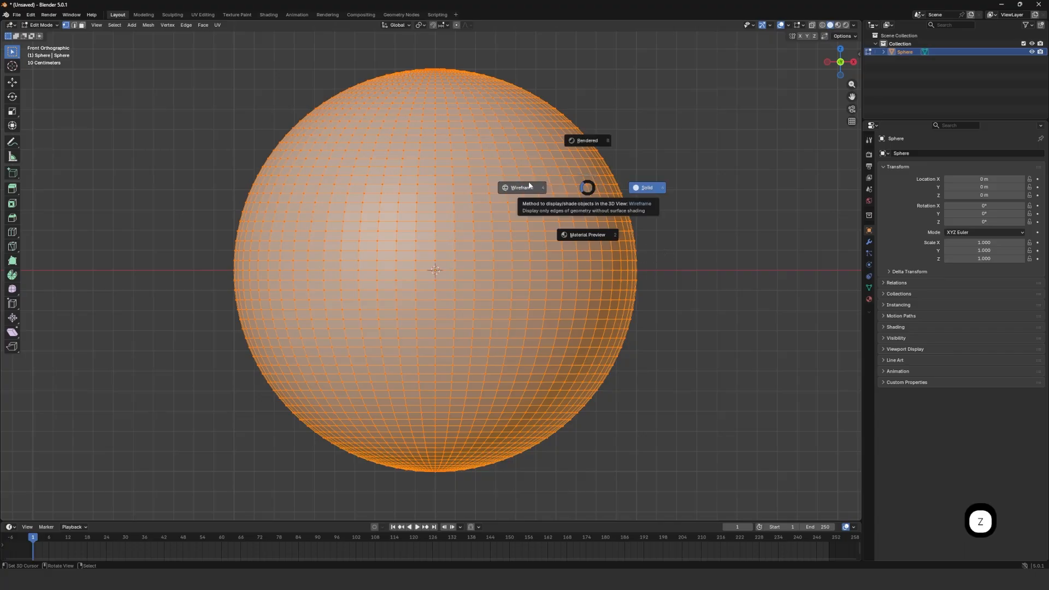
click(529, 186)
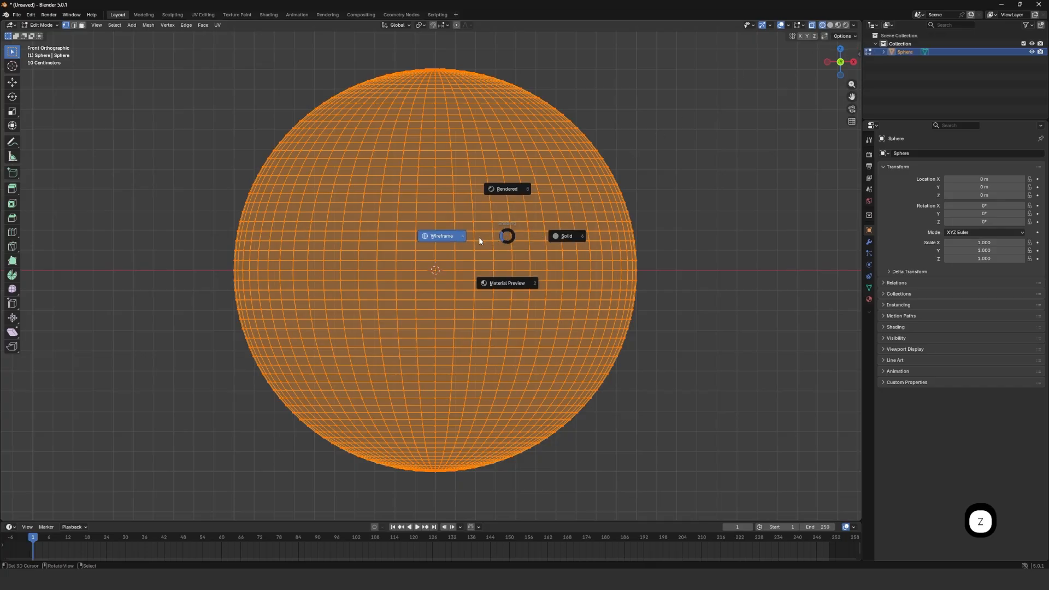
click(436, 237)
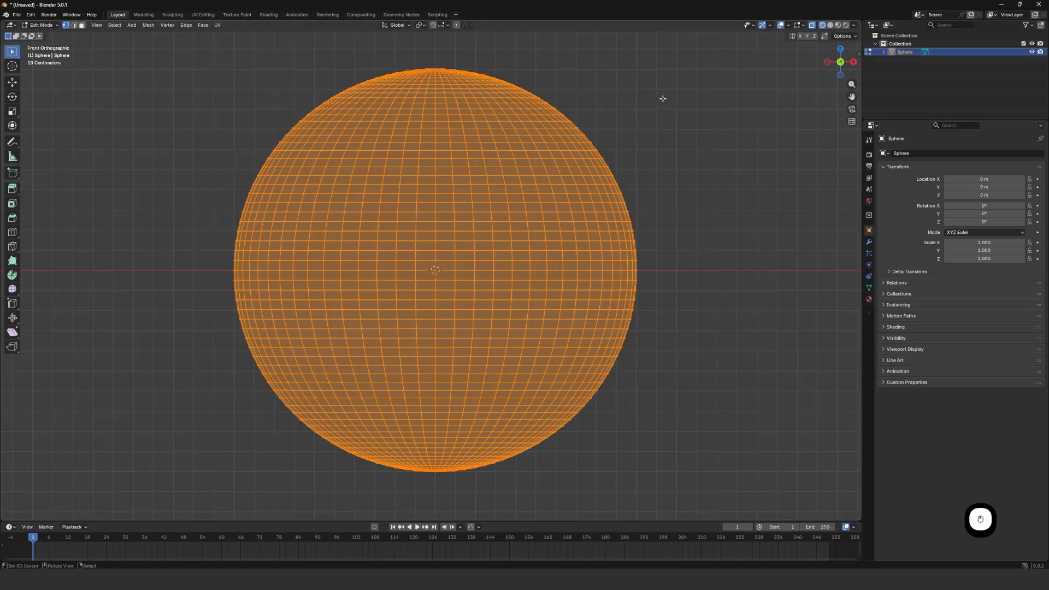
Split the sphere's upper half, including the equator ring, from the lower half and return to solid shading.
click(634, 119)
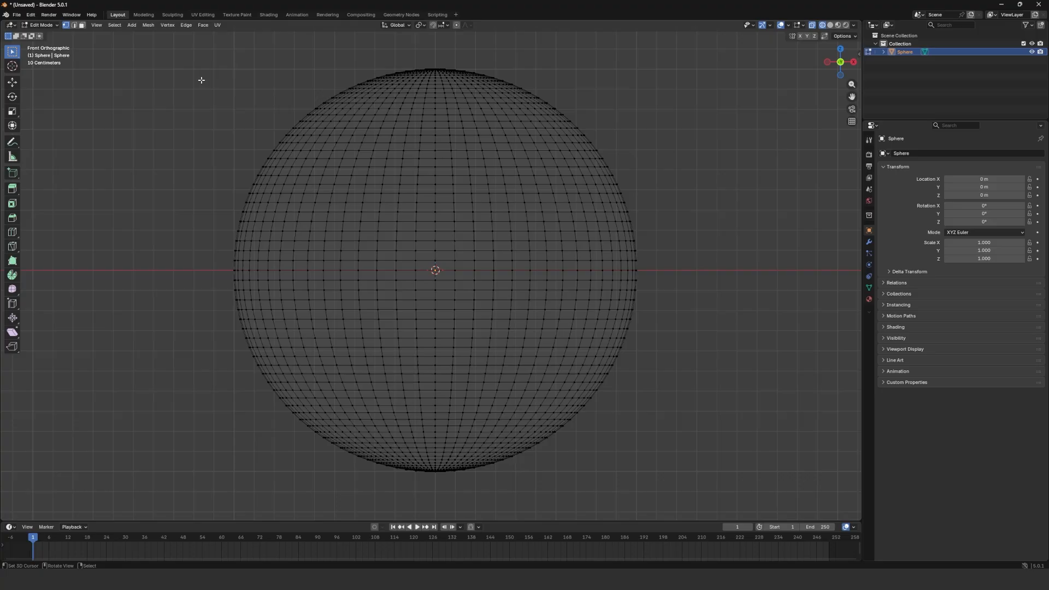
key(b)
drag(189, 47, 676, 276)
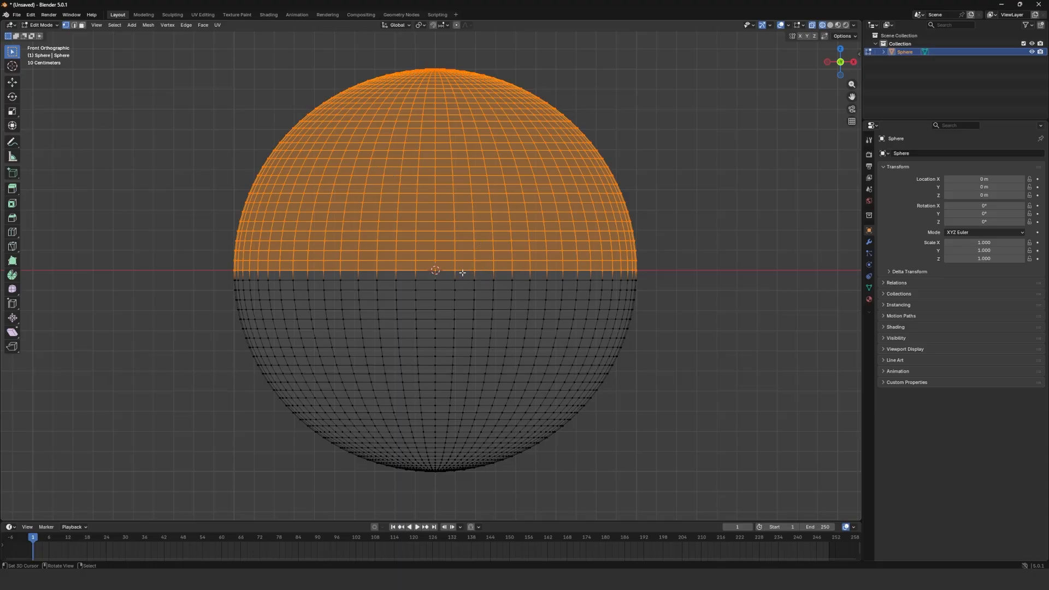
key(z)
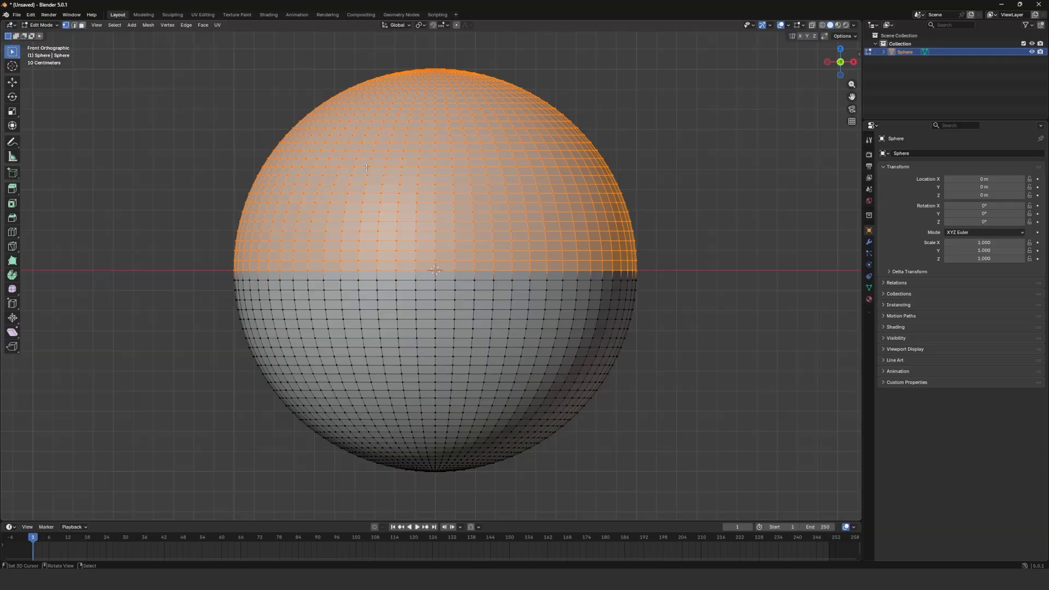
key(y)
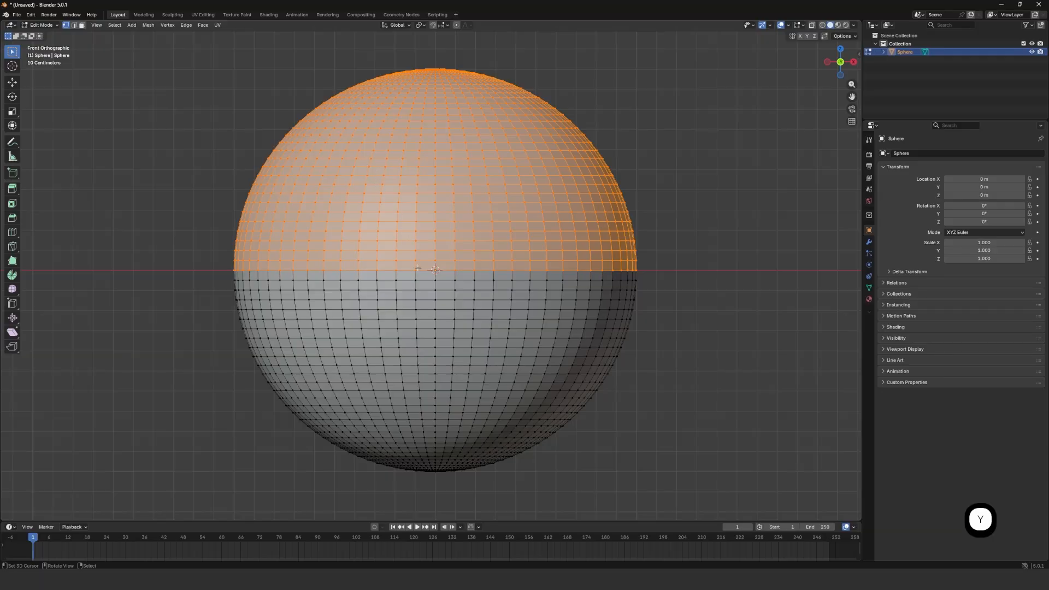
key(g)
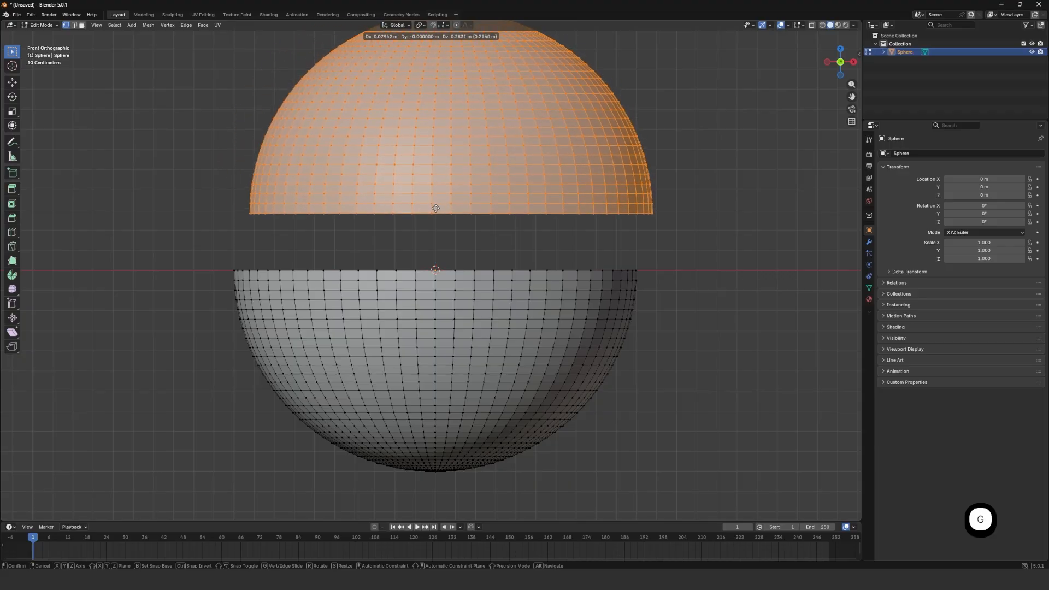
click(447, 183)
key(ctrl+z)
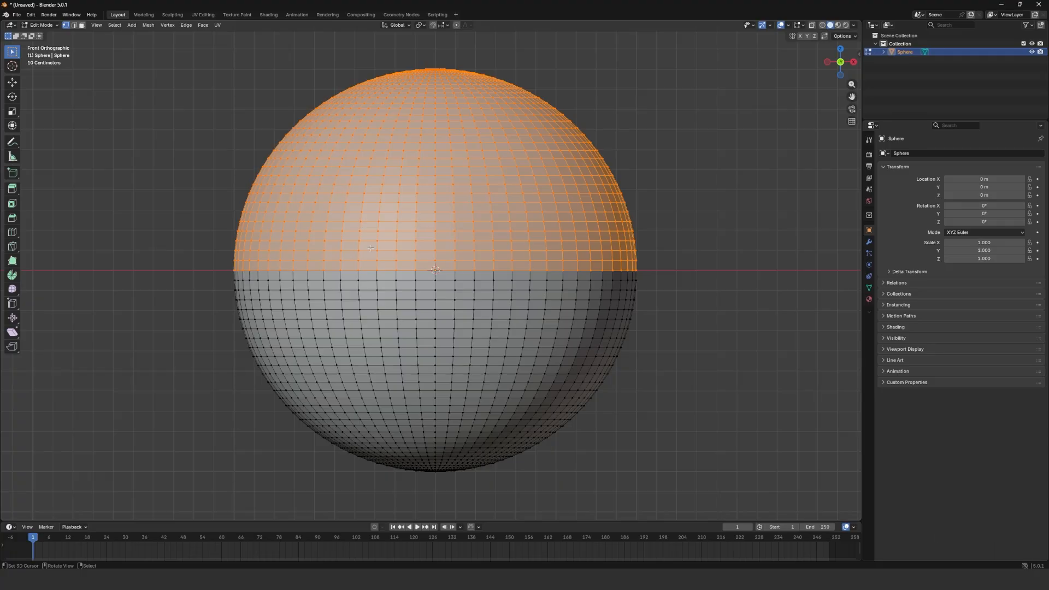
Move the split upper hemisphere about 0.167 m up along the Z axis.
key(g)
key(z)
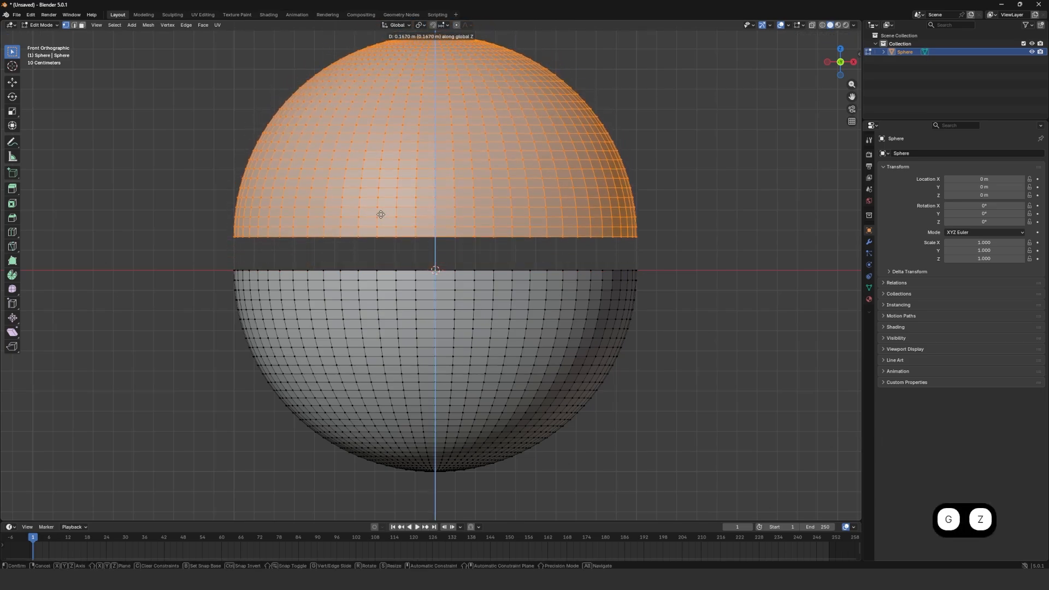
click(381, 214)
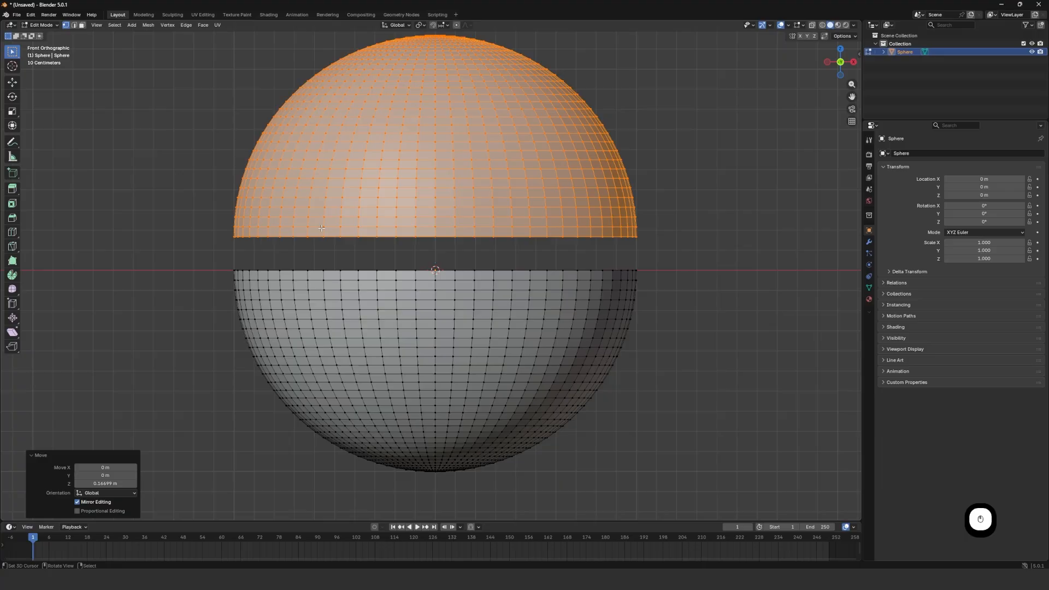
Switch the mesh selection mode to edges with the gap between the two hemispheres in view.
middle_drag(381, 214, 585, 230)
scroll(371, 248, up, 5)
scroll(371, 249, down, 5)
scroll(582, 257, up, 5)
middle_drag(663, 241, 570, 262)
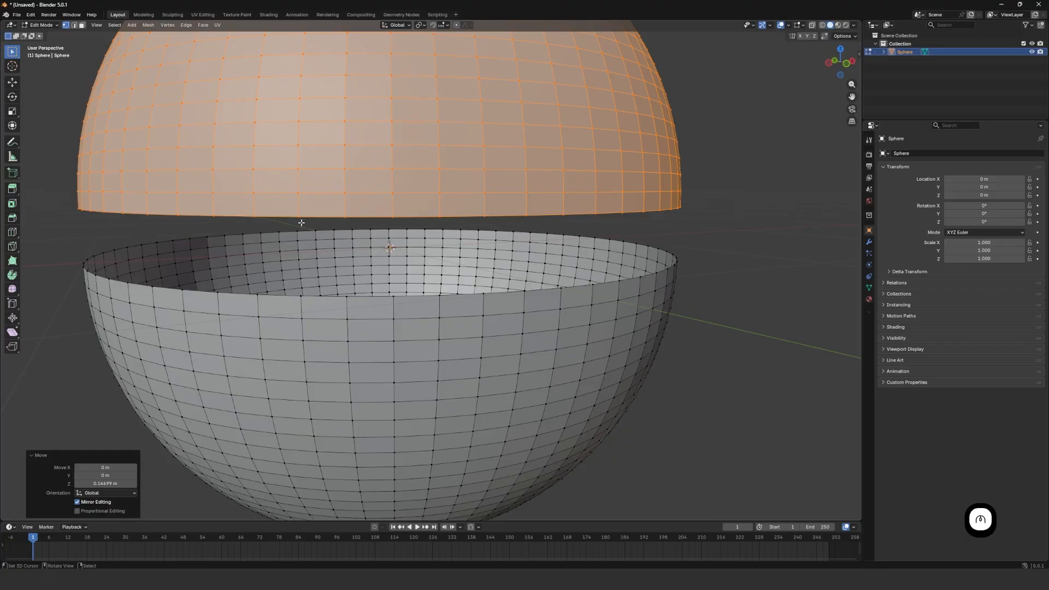
middle_drag(325, 220, 578, 238)
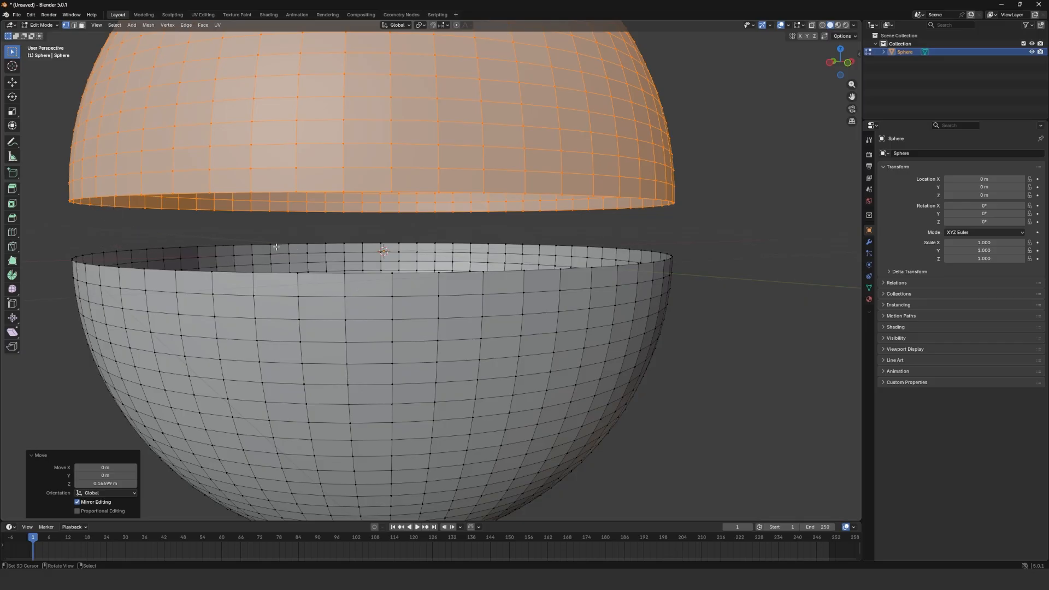
click(74, 25)
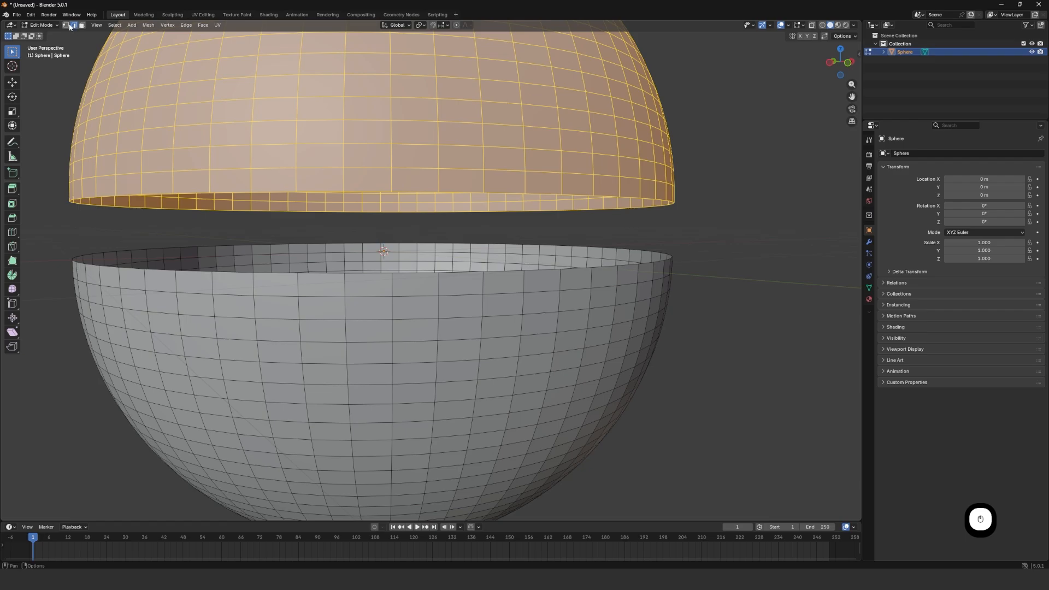
click(67, 25)
click(75, 26)
click(82, 25)
click(76, 26)
Select the open rim edge loop of the lower hemisphere and fill it with a face.
middle_drag(462, 256, 502, 320)
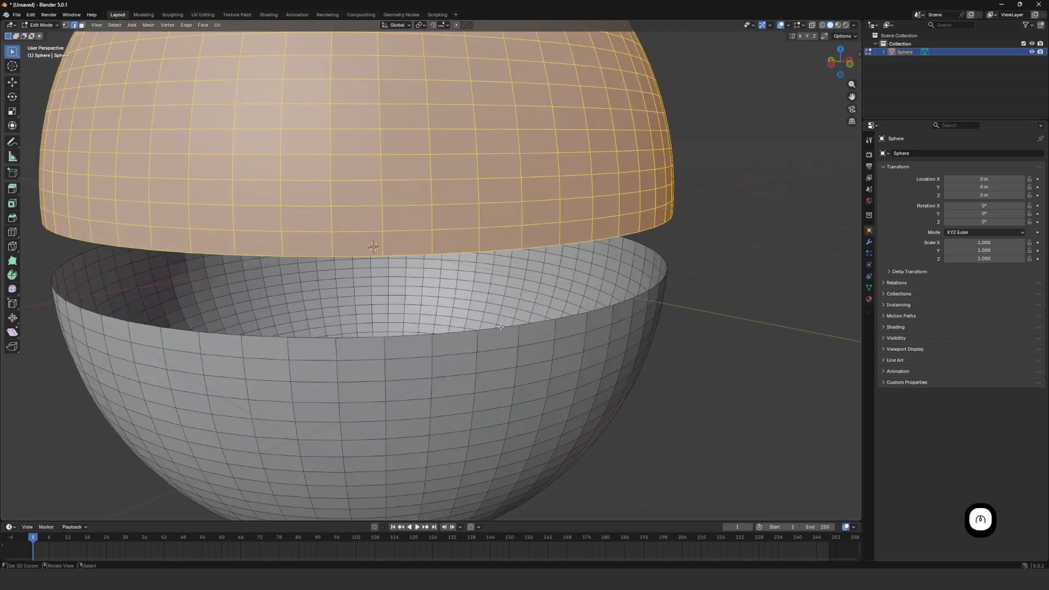
click(515, 321)
scroll(483, 351, up, 2)
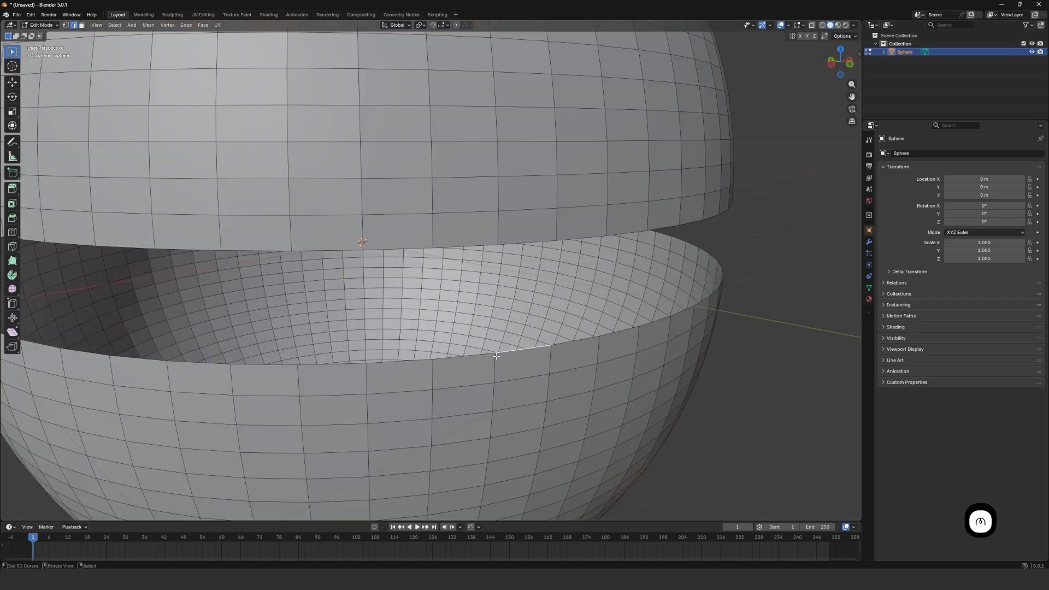
middle_drag(496, 356, 484, 339)
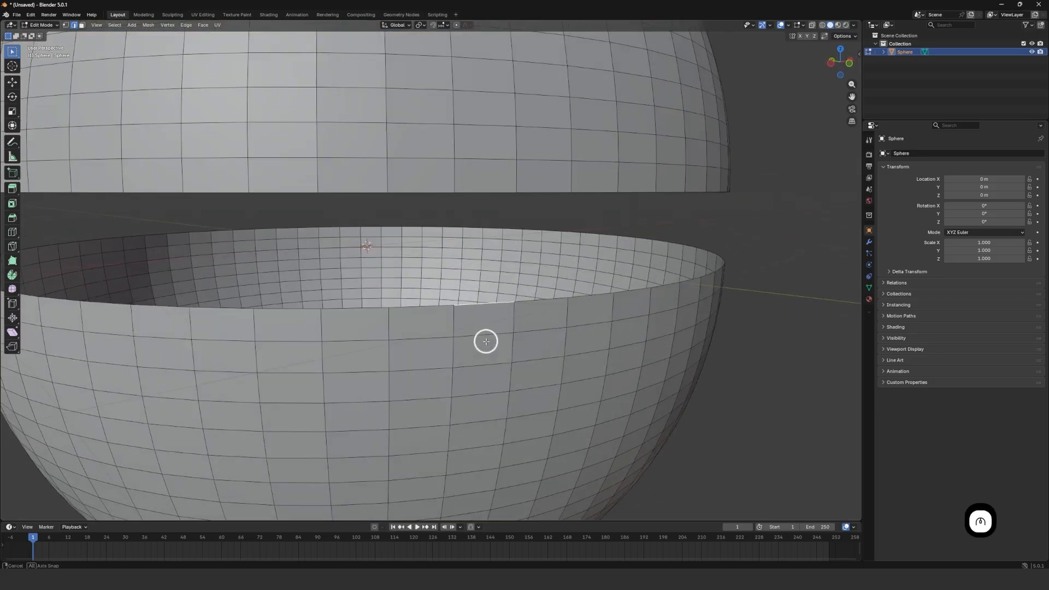
alt+shift+click(544, 300)
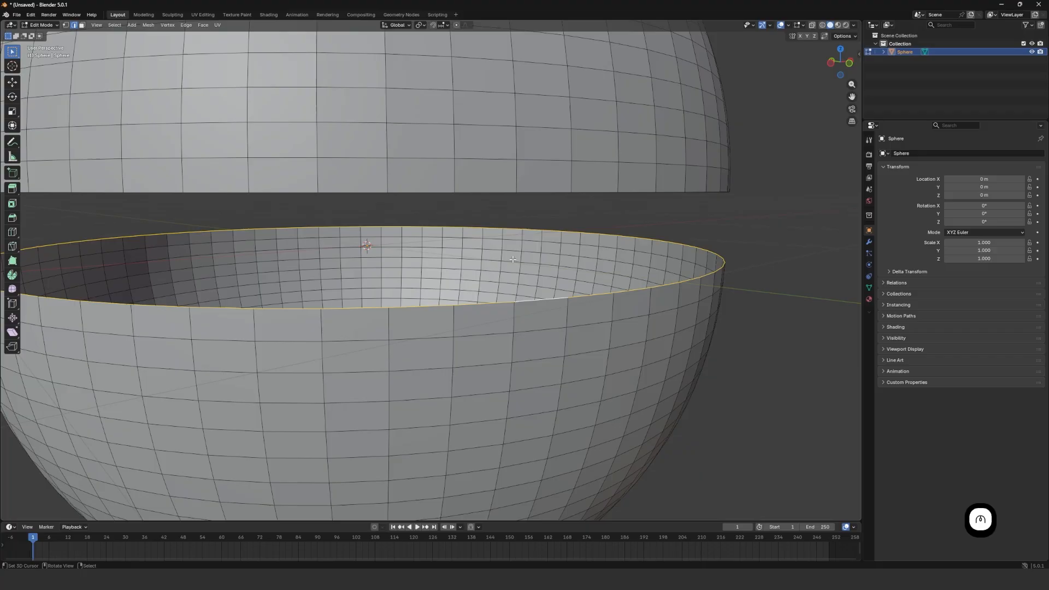
key(f)
Select the open rim edge loop of the upper hemisphere and fill it with a face.
scroll(567, 273, down, 1)
middle_drag(558, 275, 426, 269)
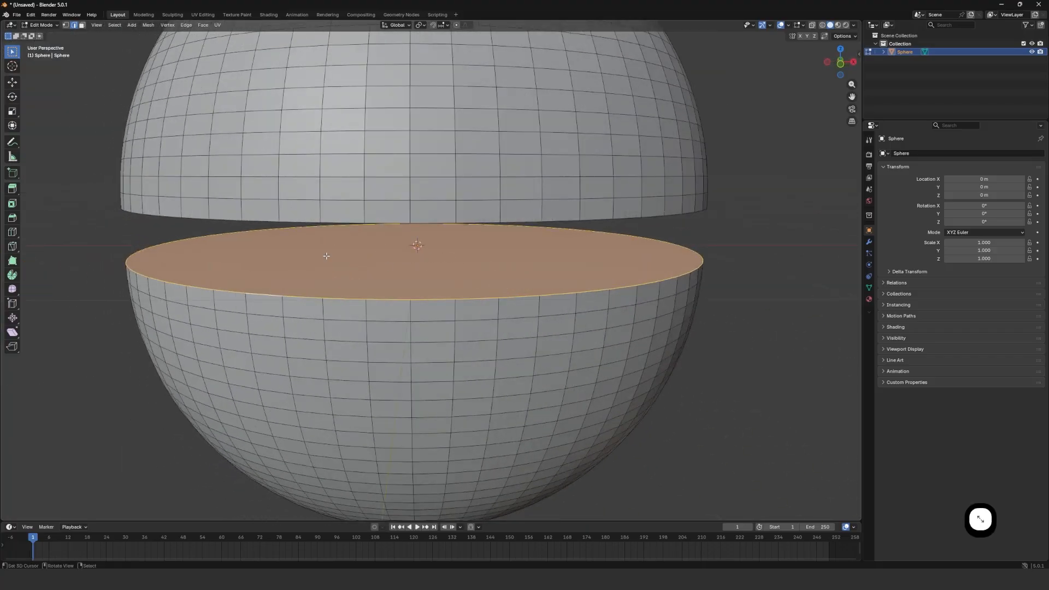
middle_drag(348, 214, 383, 243)
scroll(388, 180, up, 1)
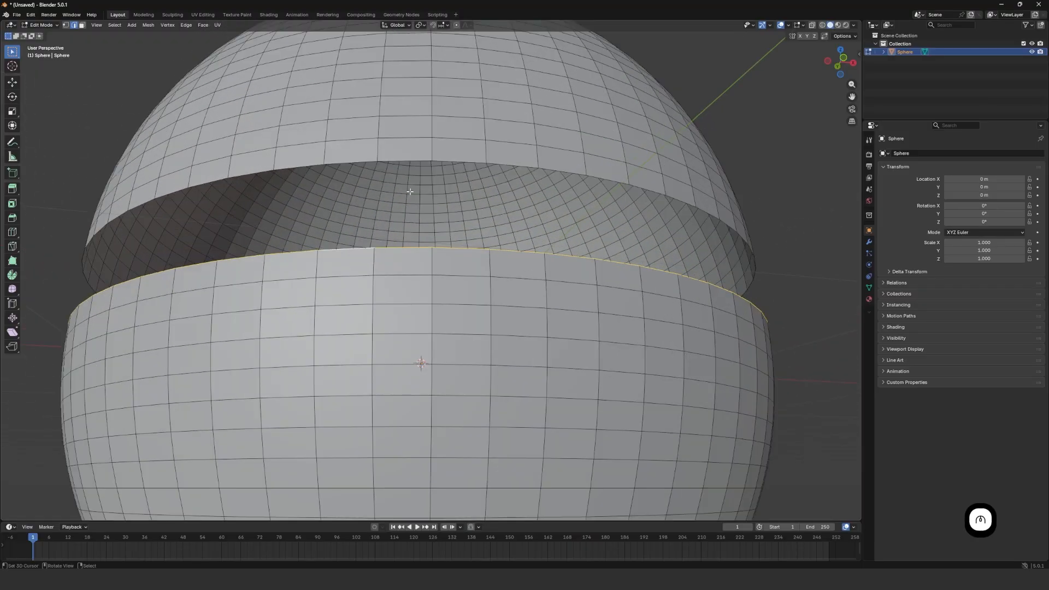
click(411, 161)
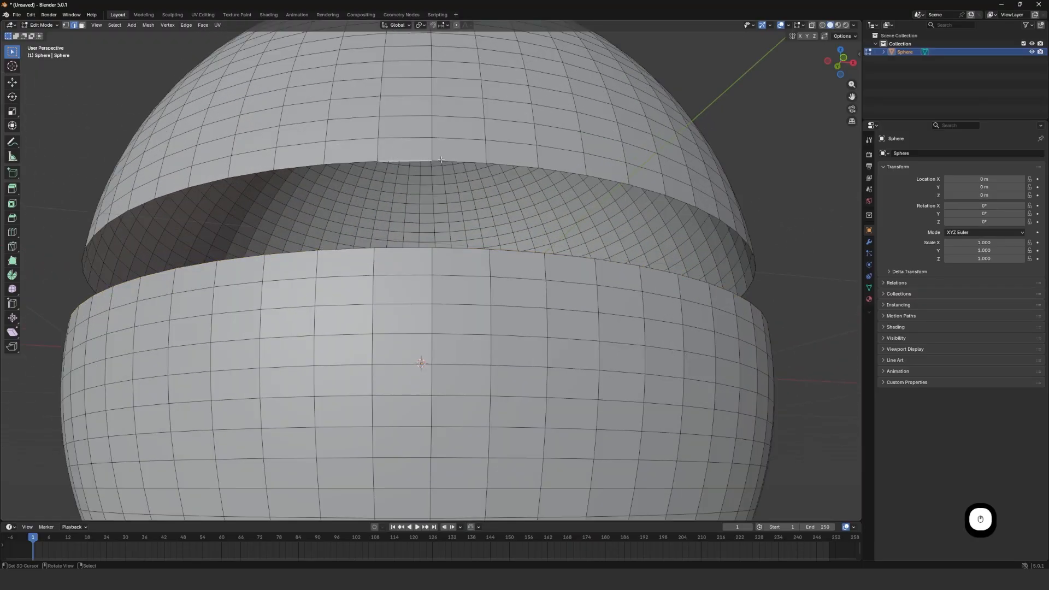
alt+click(457, 160)
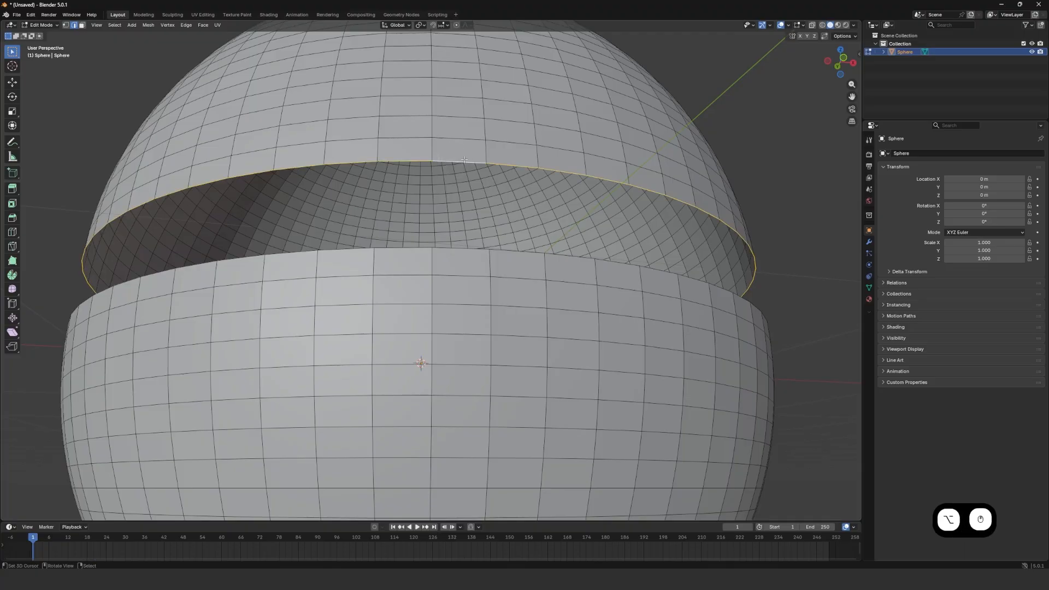
key(f)
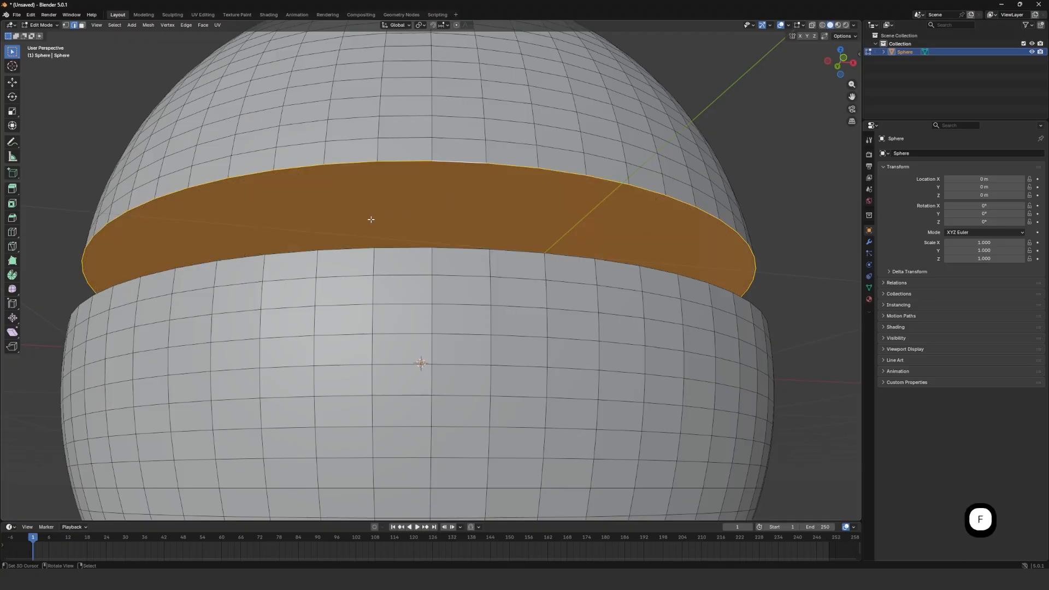
middle_drag(370, 218, 379, 283)
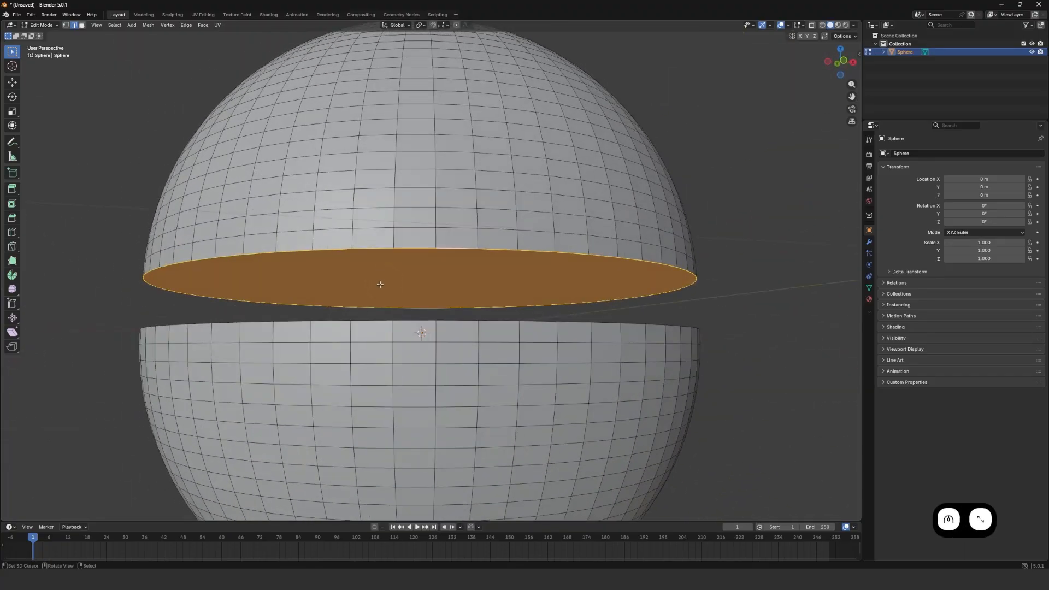
scroll(379, 283, up, 2)
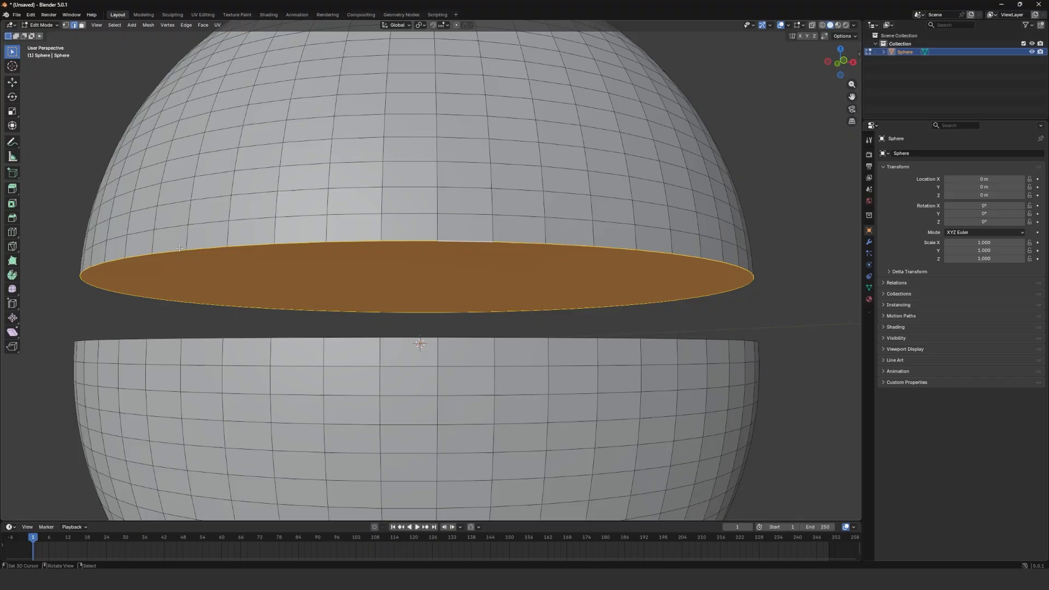
scroll(188, 251, up, 1)
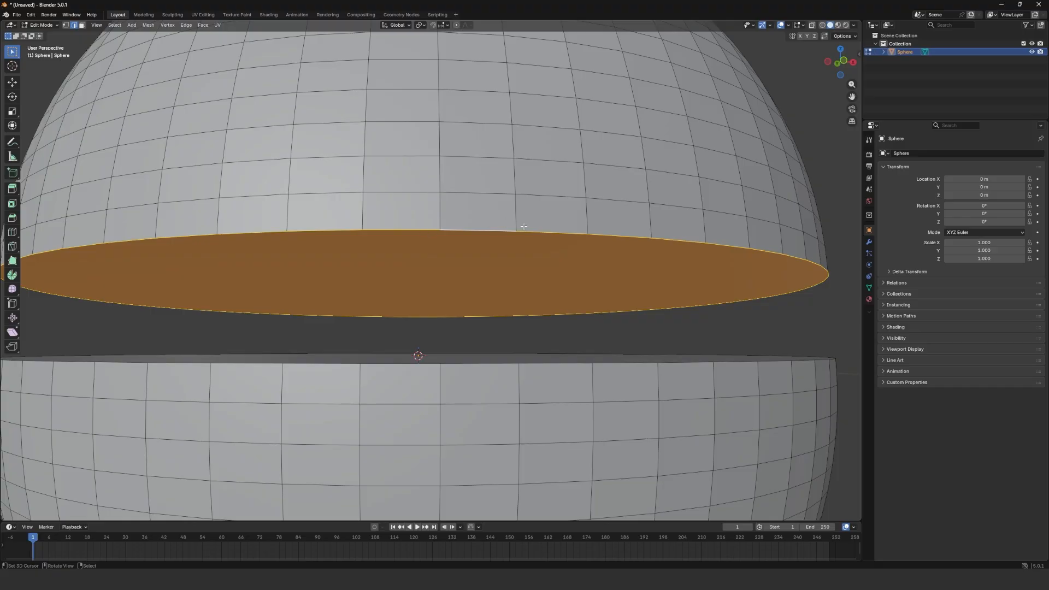
scroll(523, 226, down, 3)
middle_drag(459, 218, 226, 251)
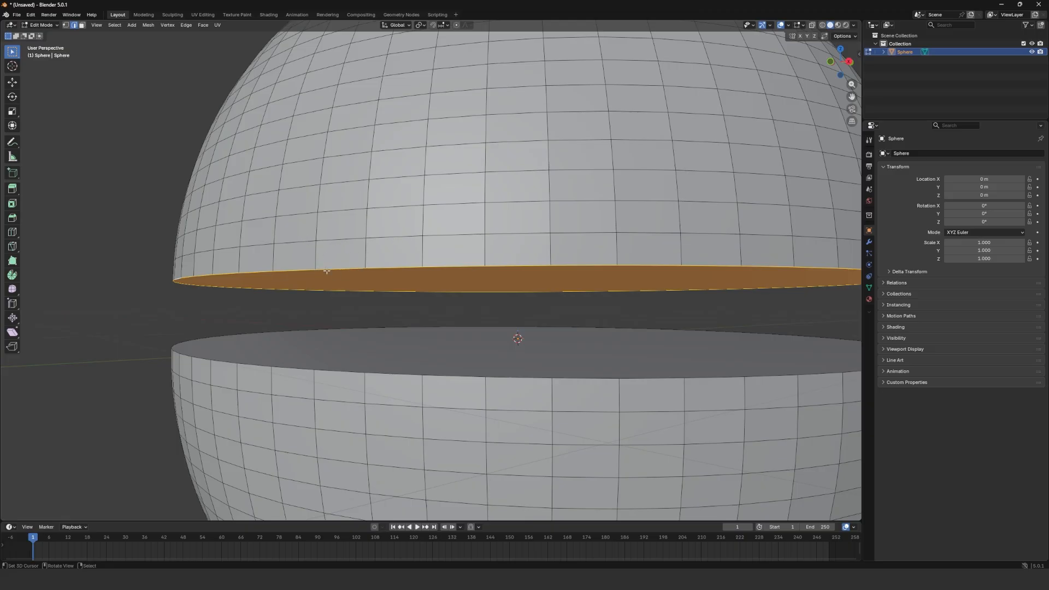
Try a bevel about 0.031 m wide on the upper hemisphere's flat rim with 5 segments and a profile shape of 0.370.
middle_drag(376, 273, 445, 254)
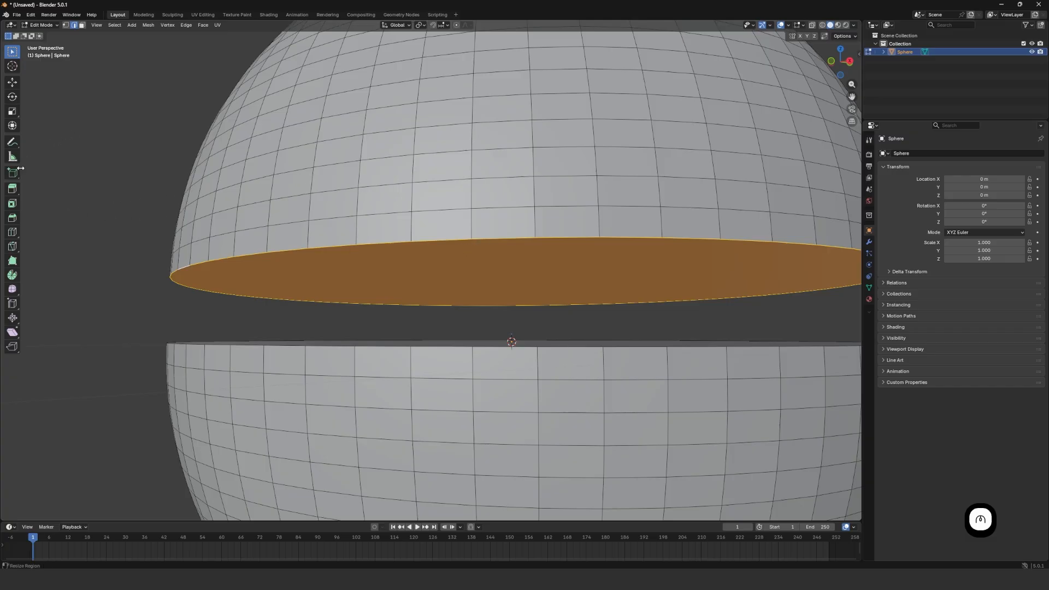
drag(21, 168, 71, 173)
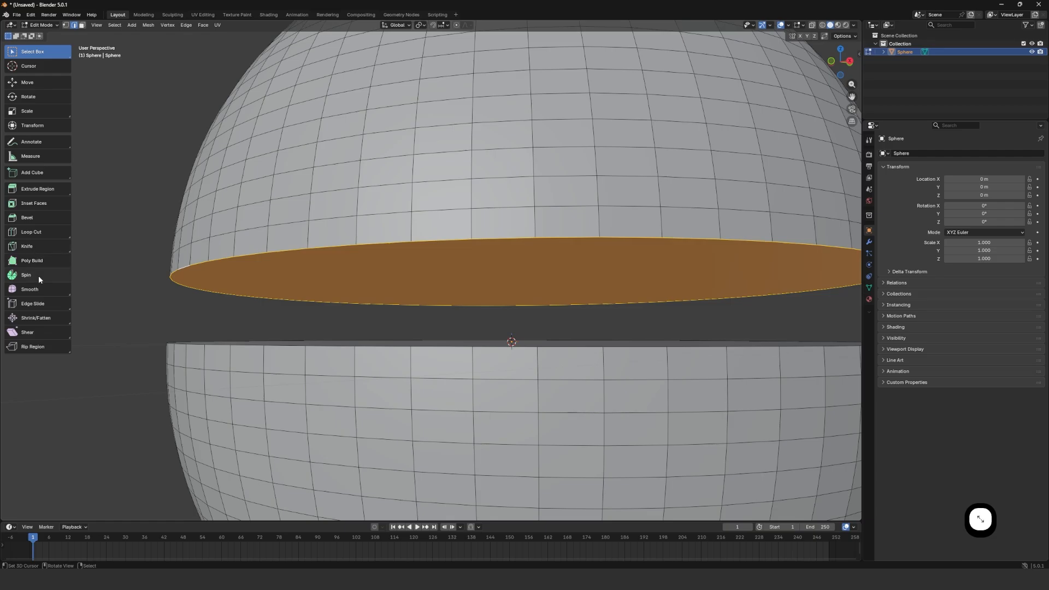
click(46, 219)
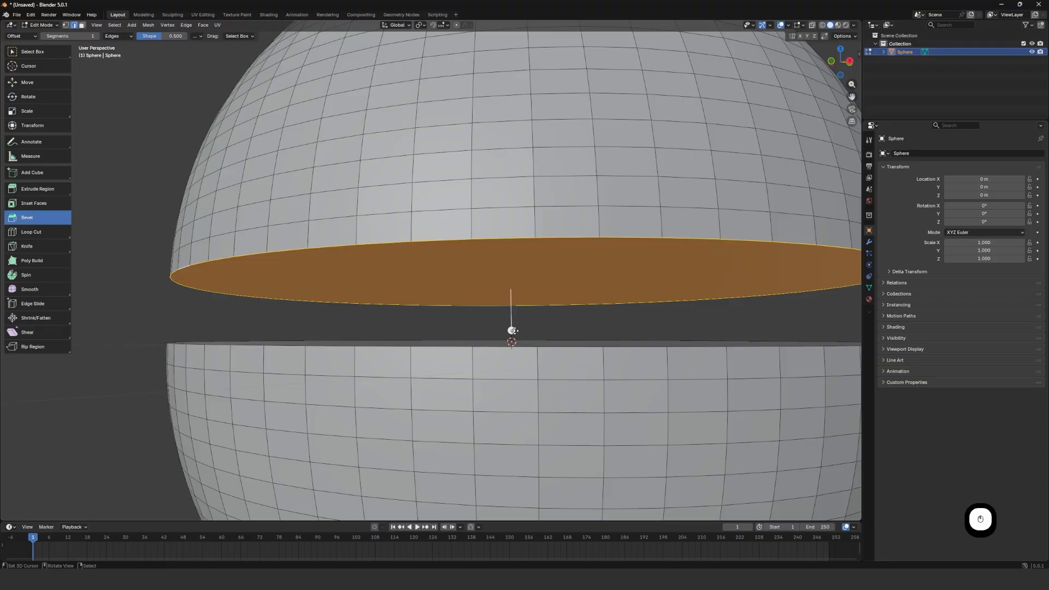
drag(512, 329, 528, 345)
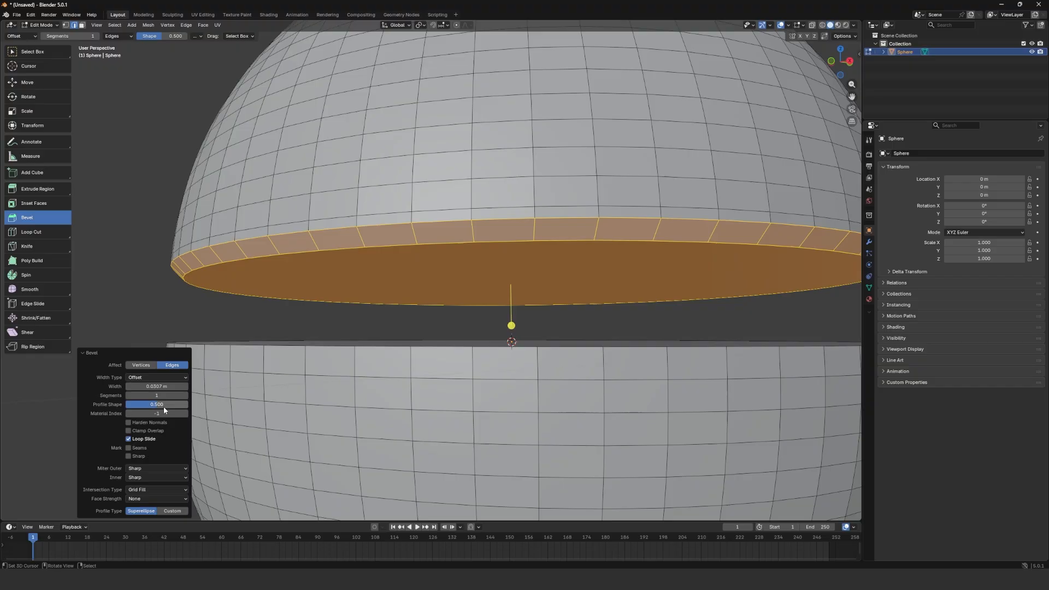
drag(163, 405, 189, 394)
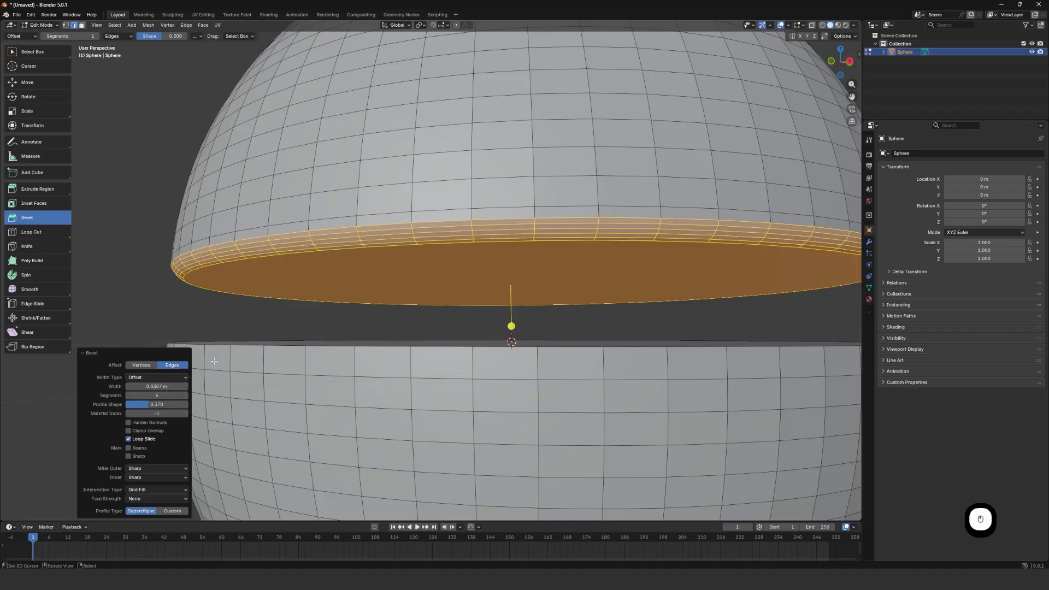
Try material index 1 and profile shape 0.104 on the rim bevel, and undo the bevel.
click(129, 386)
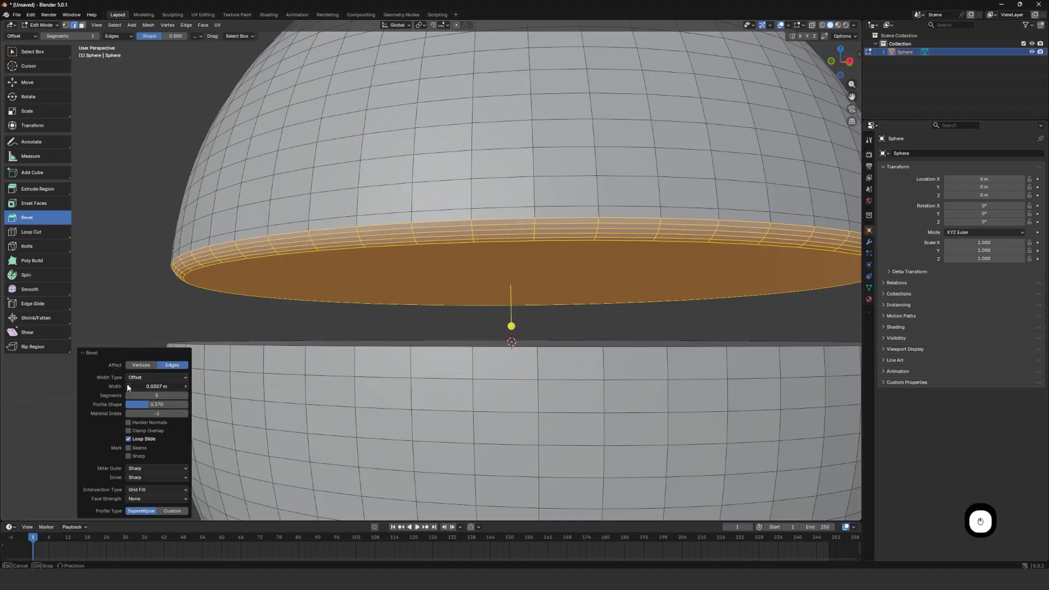
click(128, 386)
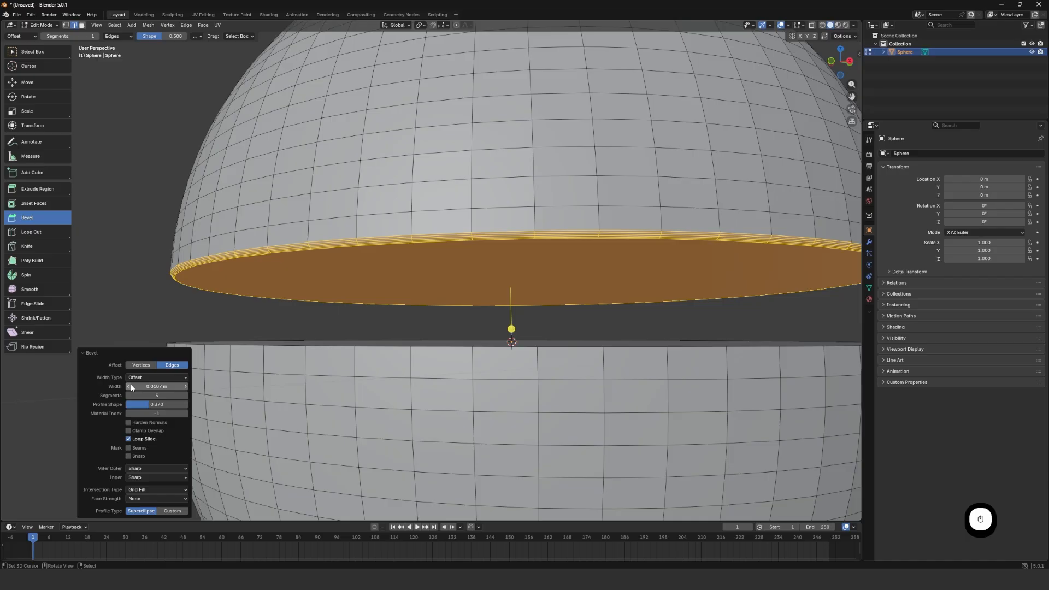
click(185, 386)
click(185, 386)
click(185, 414)
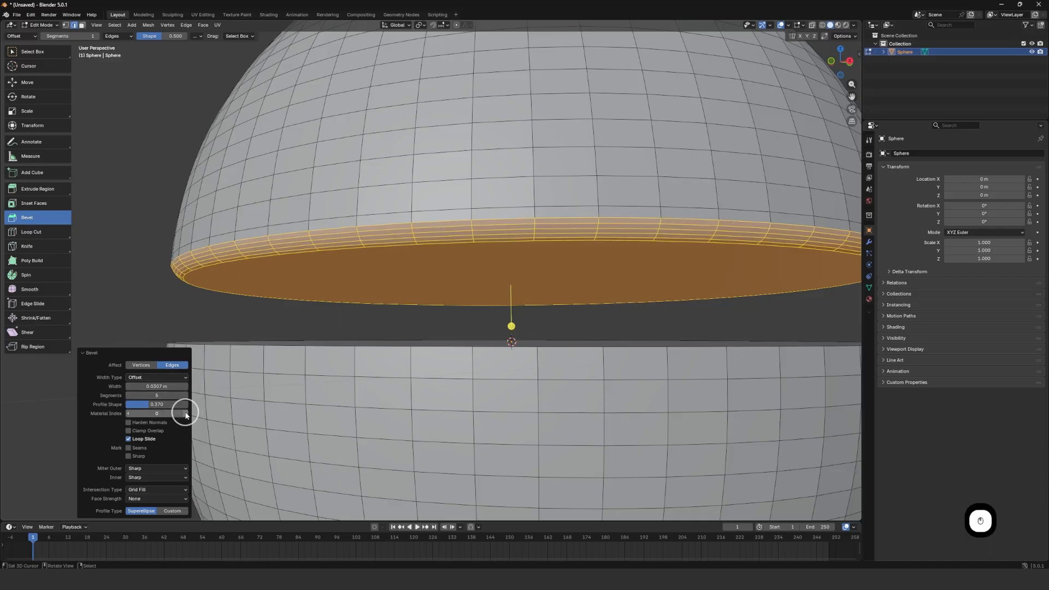
click(186, 414)
mouse_move(158, 404)
mouse_down()
mouse_move(186, 404)
mouse_move(129, 405)
mouse_move(936, 405)
mouse_move(112, 401)
mouse_move(139, 400)
mouse_up()
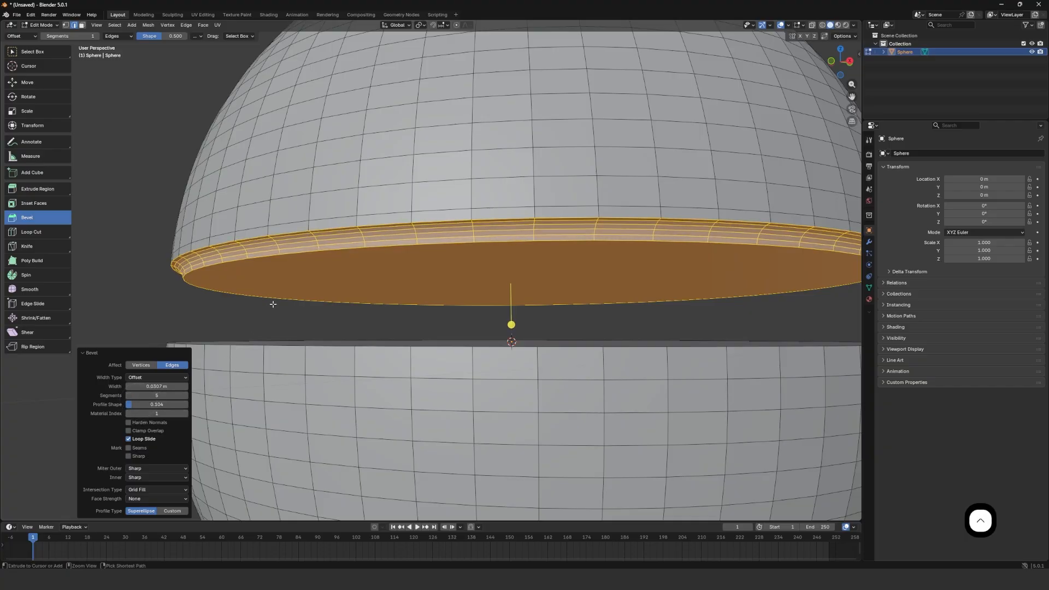
key(ctrl+z)
Try a four-segment bevel about 0.036 m wide and a one-segment bevel on the upper hemisphere's rim, undoing each.
key(ctrl+b)
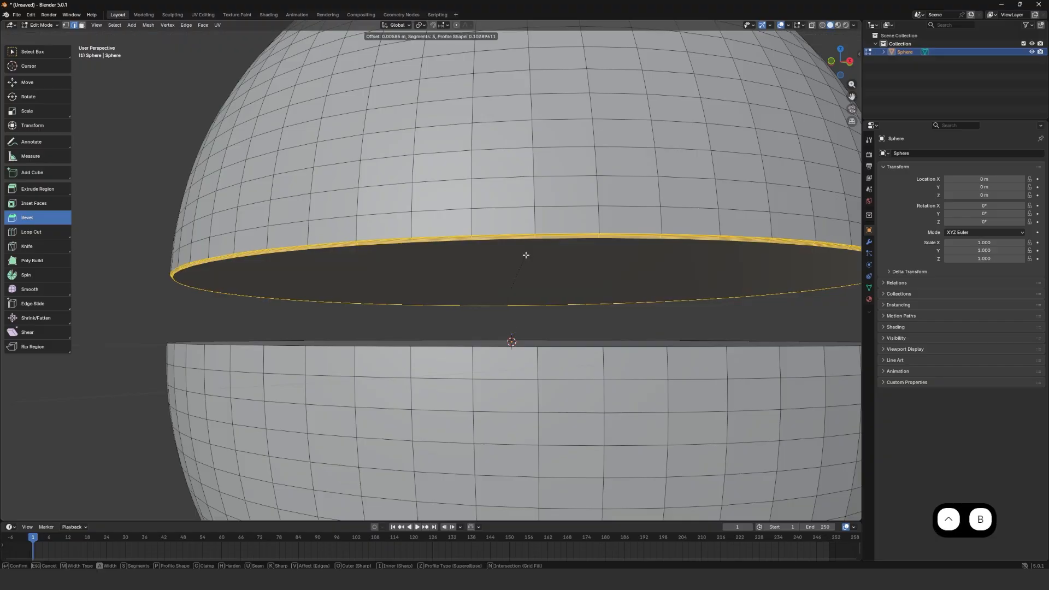
scroll(534, 248, down, 1)
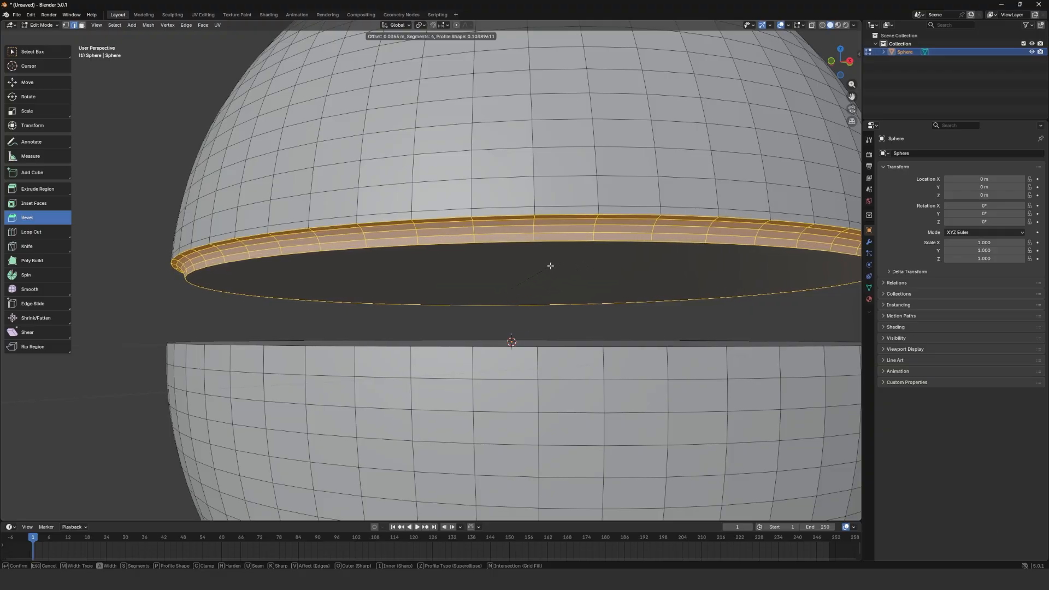
click(548, 263)
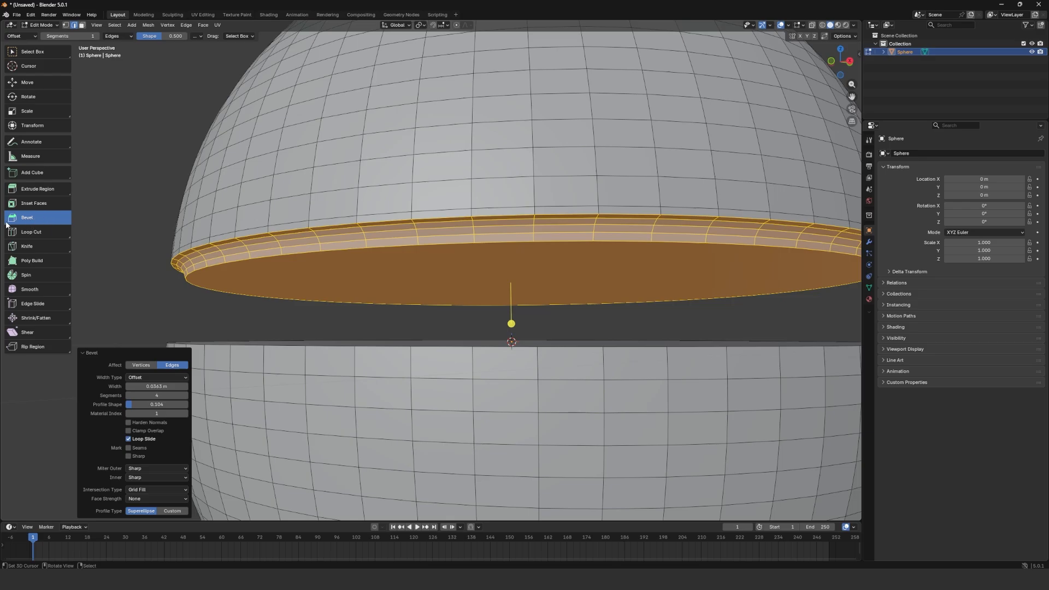
key(Up)
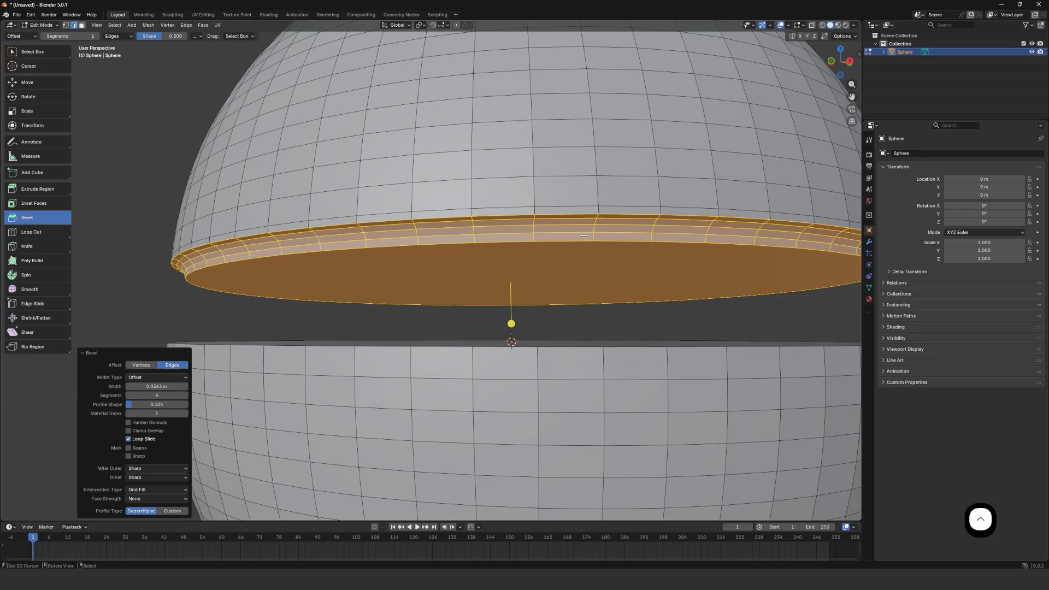
middle_drag(584, 235, 442, 249)
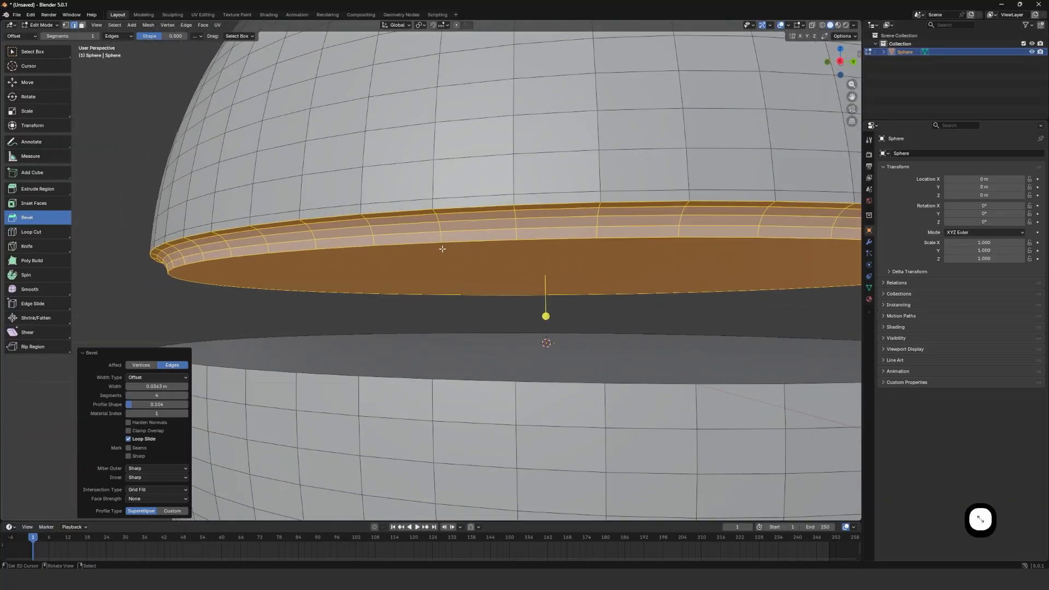
scroll(442, 249, down, 5)
scroll(442, 249, up, 4)
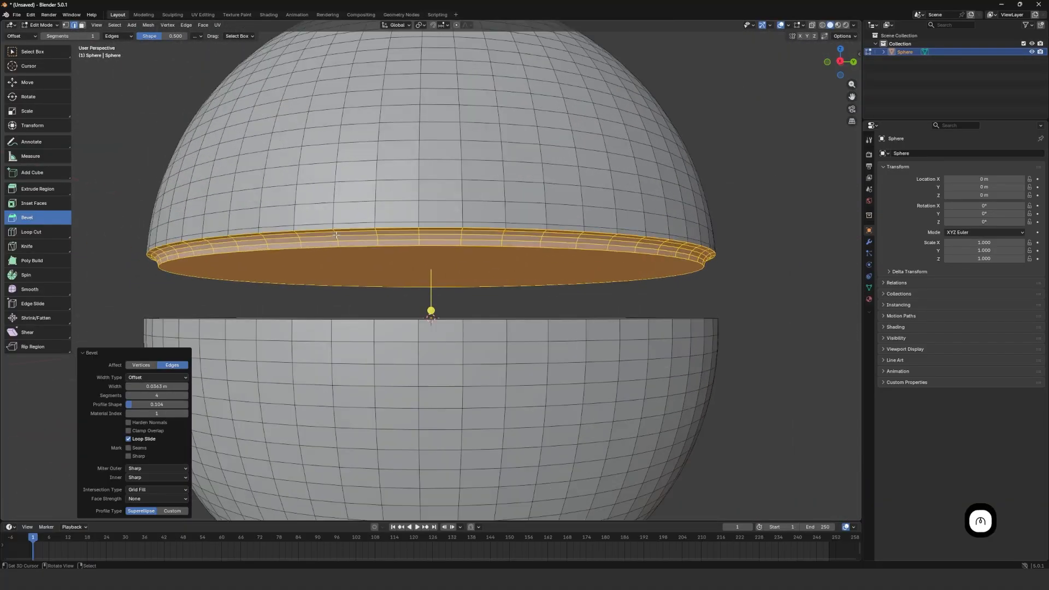
key(ctrl+z)
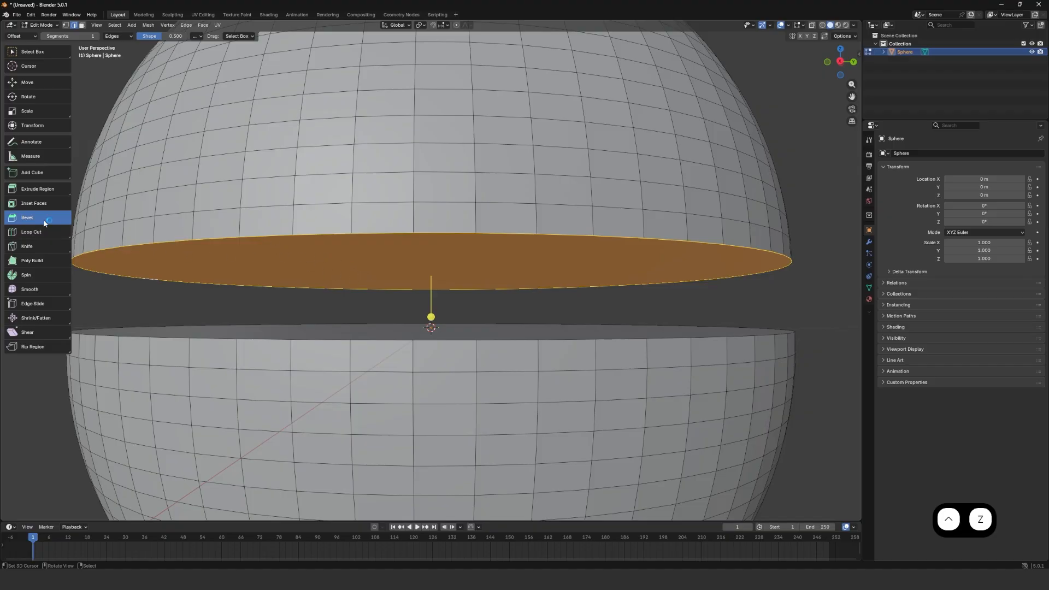
drag(431, 317, 432, 329)
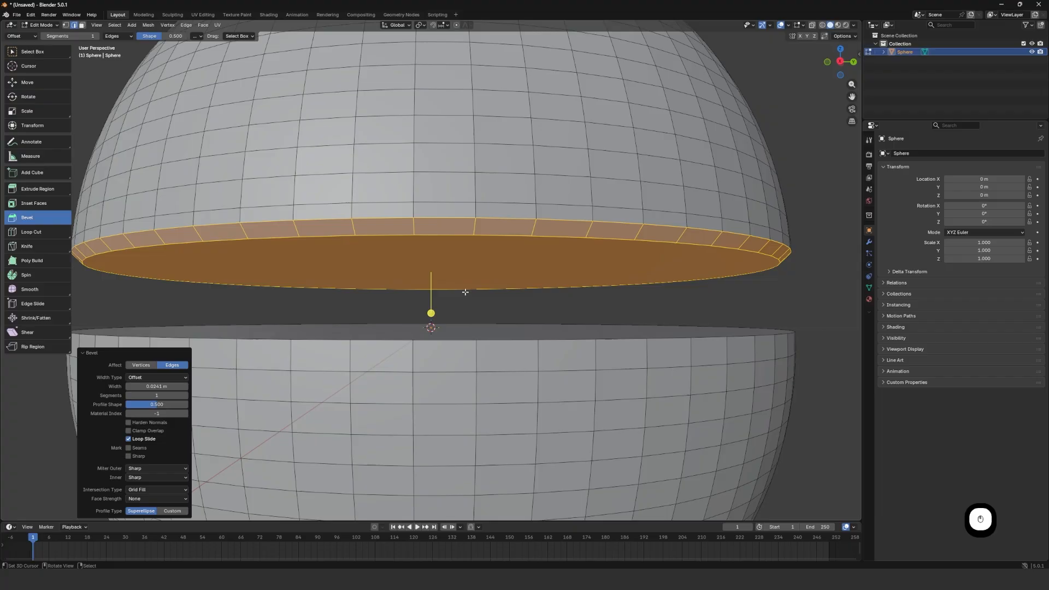
key(ctrl+z)
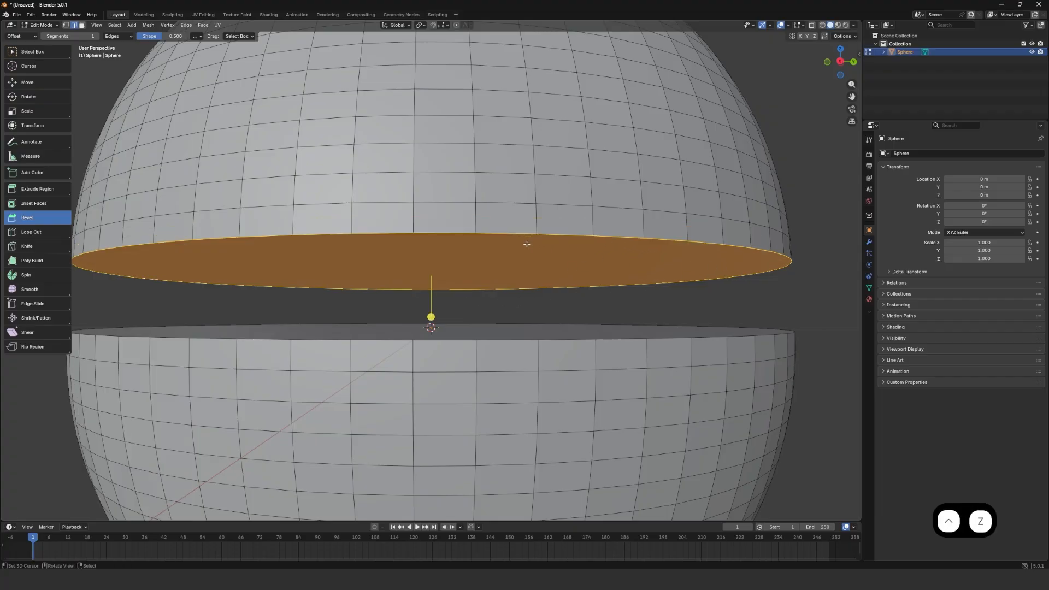
Bevel the upper hemisphere's rim about 0.012 m wide with 4 segments.
key(ctrl+b)
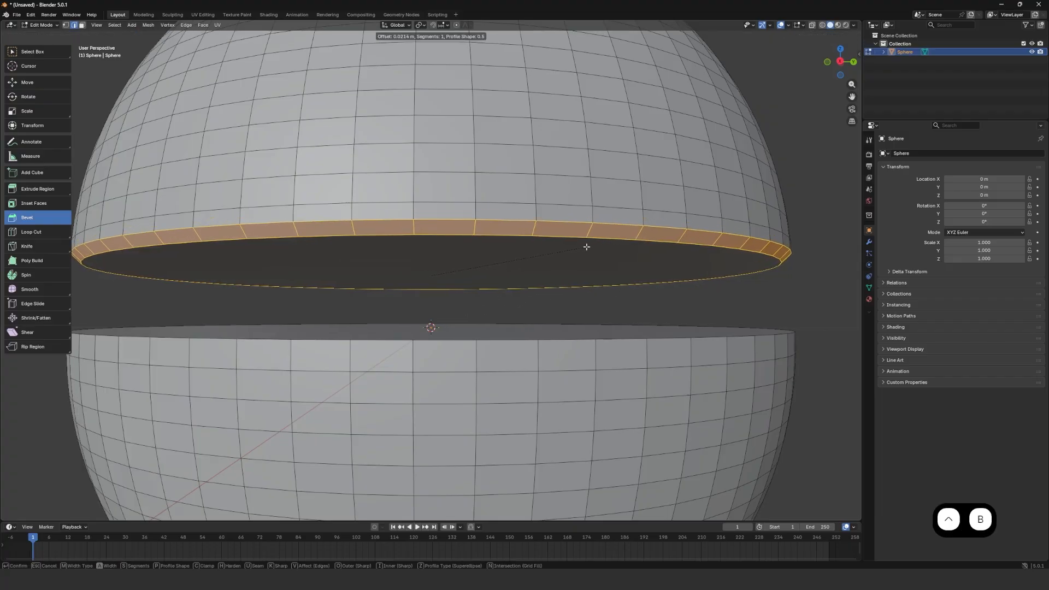
scroll(586, 248, up, 1)
scroll(586, 248, up, 2)
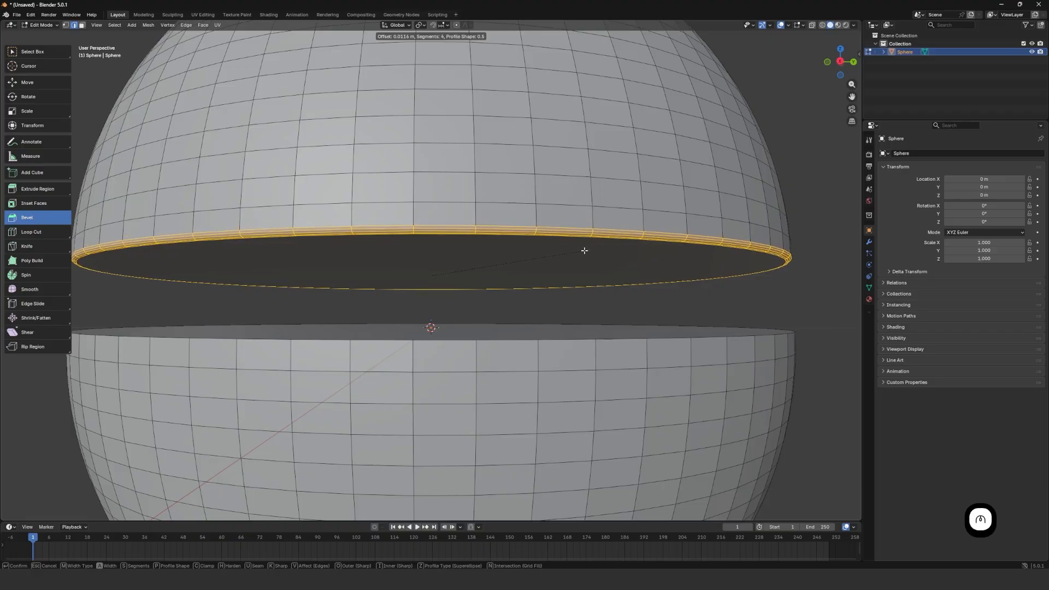
click(583, 251)
scroll(566, 248, down, 1)
Select the lower hemisphere's flat cap in face selection mode and bevel its rim about 0.017 m wide with 4 segments.
middle_drag(481, 247, 306, 163)
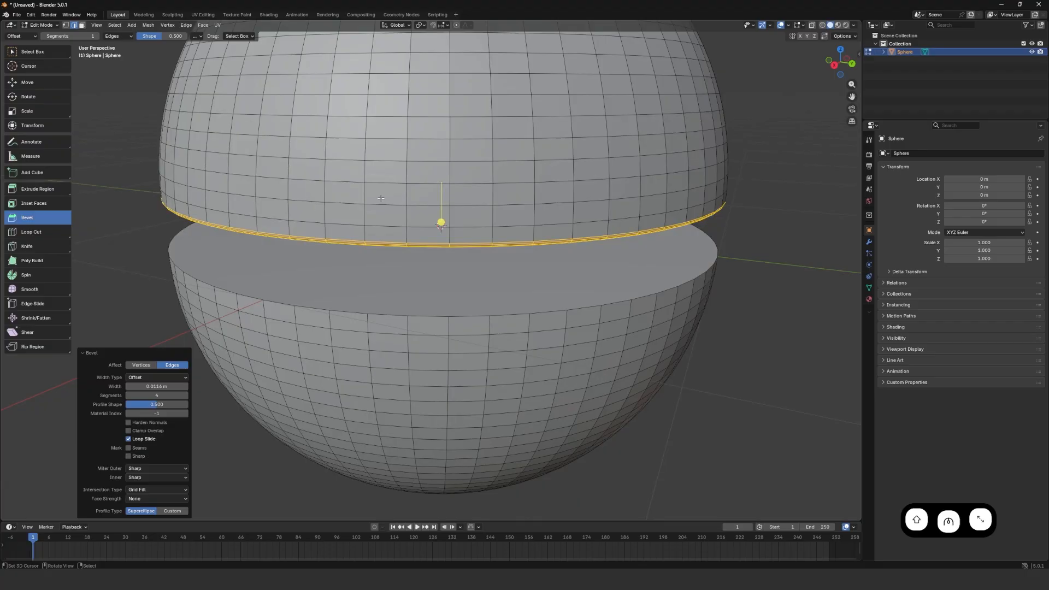
click(82, 26)
click(384, 289)
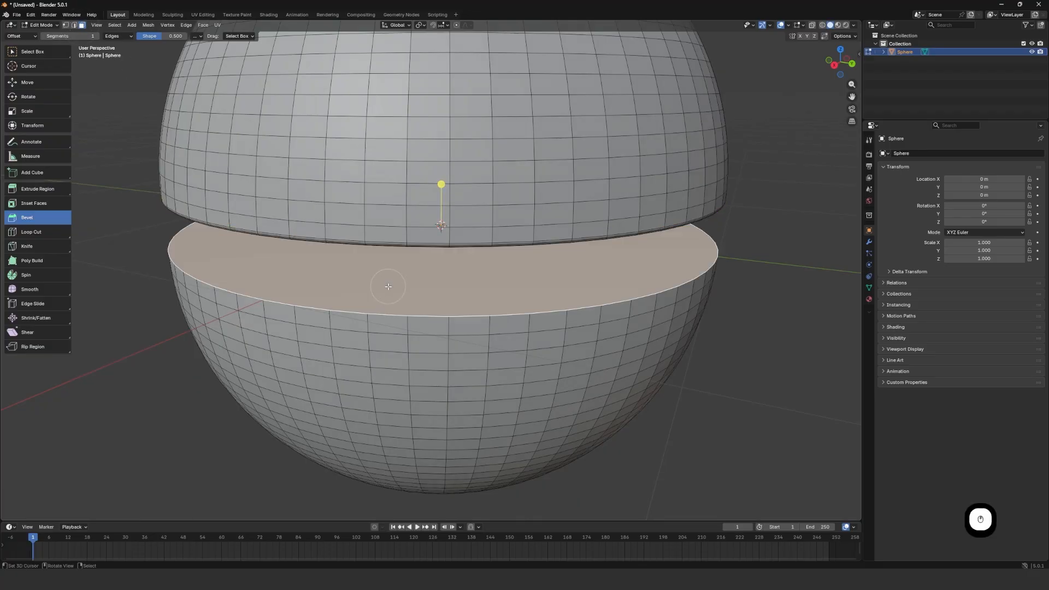
scroll(538, 251, up, 4)
key(ctrl+b)
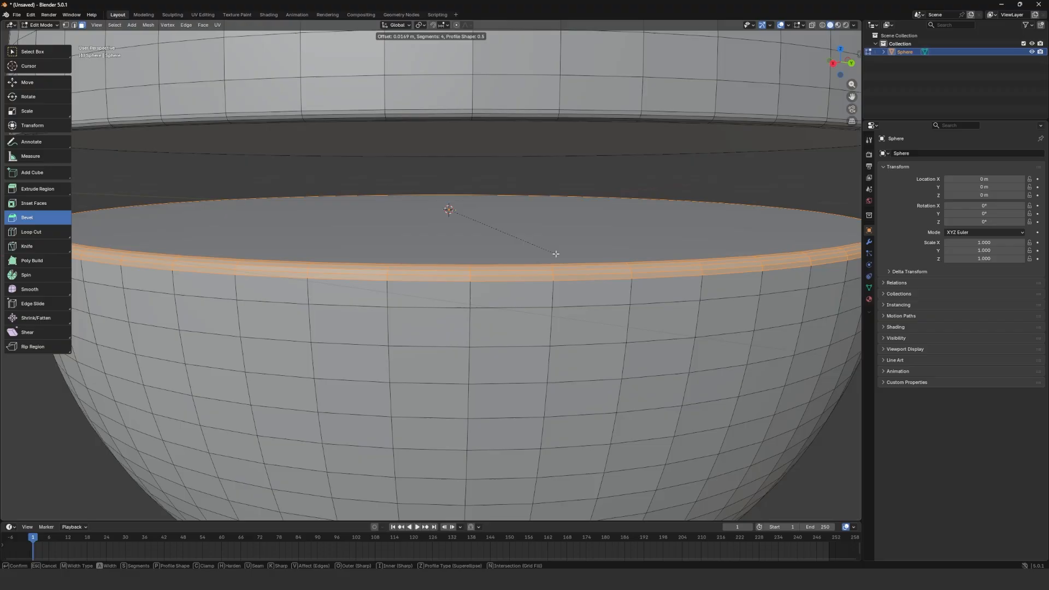
click(556, 254)
Return to Object Mode and examine the beveled rims of both hemispheres from different angles.
key(Tab)
scroll(548, 275, down, 5)
scroll(491, 274, down, 1)
middle_drag(483, 260, 469, 241)
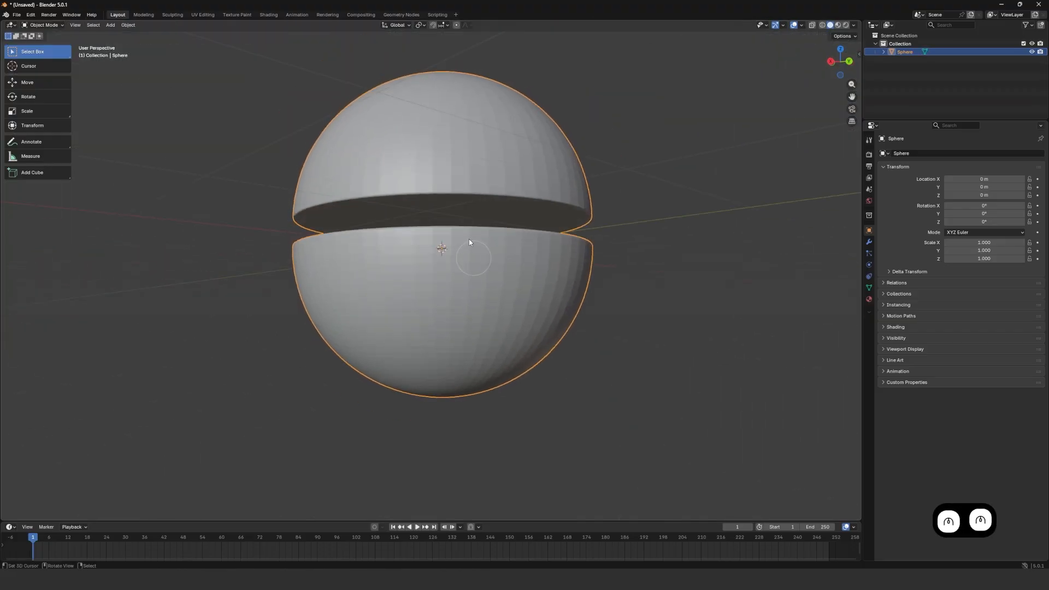
scroll(453, 251, up, 2)
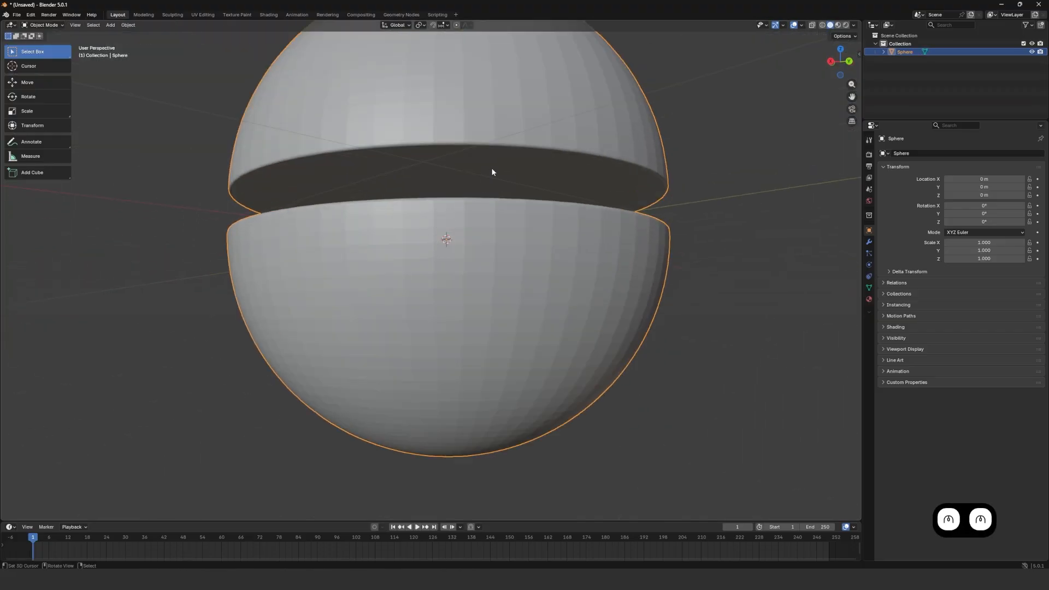
middle_drag(411, 127, 427, 169)
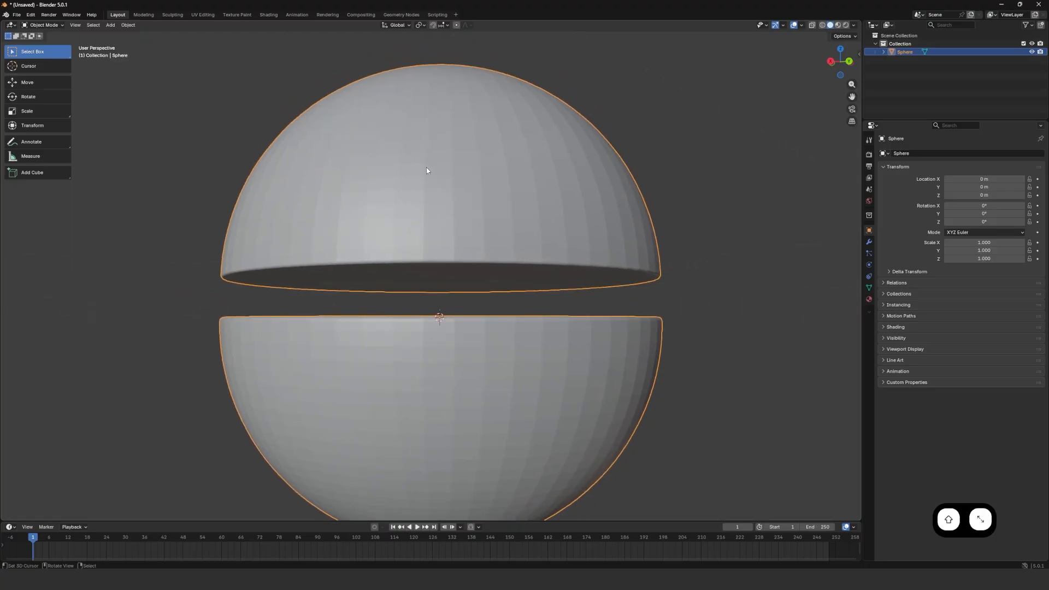
scroll(428, 166, up, 2)
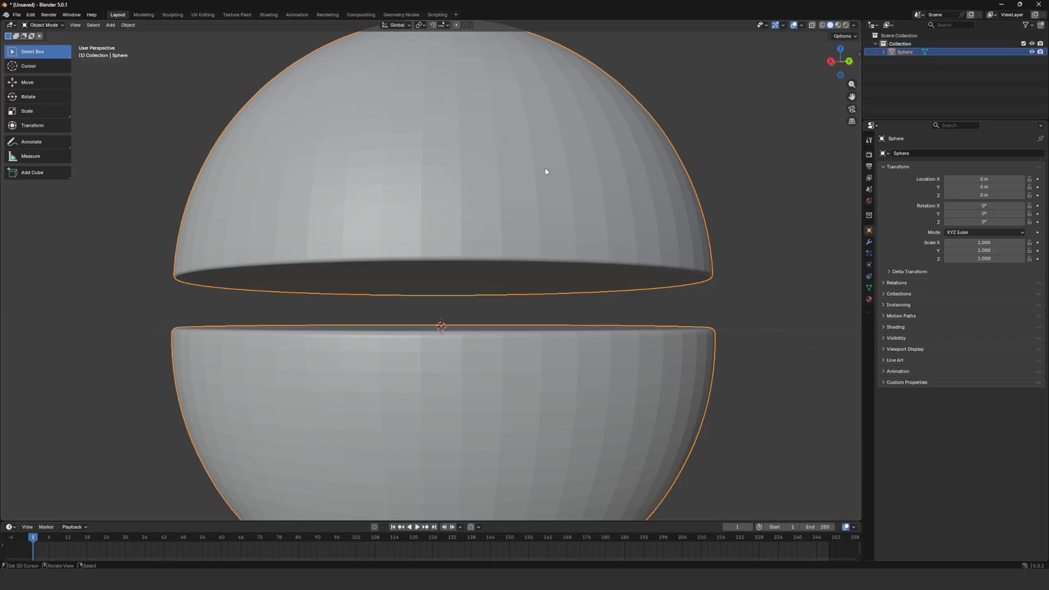
mouse_move(545, 172)
middle_down()
mouse_move(428, 171)
mouse_move(437, 181)
mouse_move(552, 180)
mouse_move(576, 155)
mouse_move(560, 172)
middle_up()
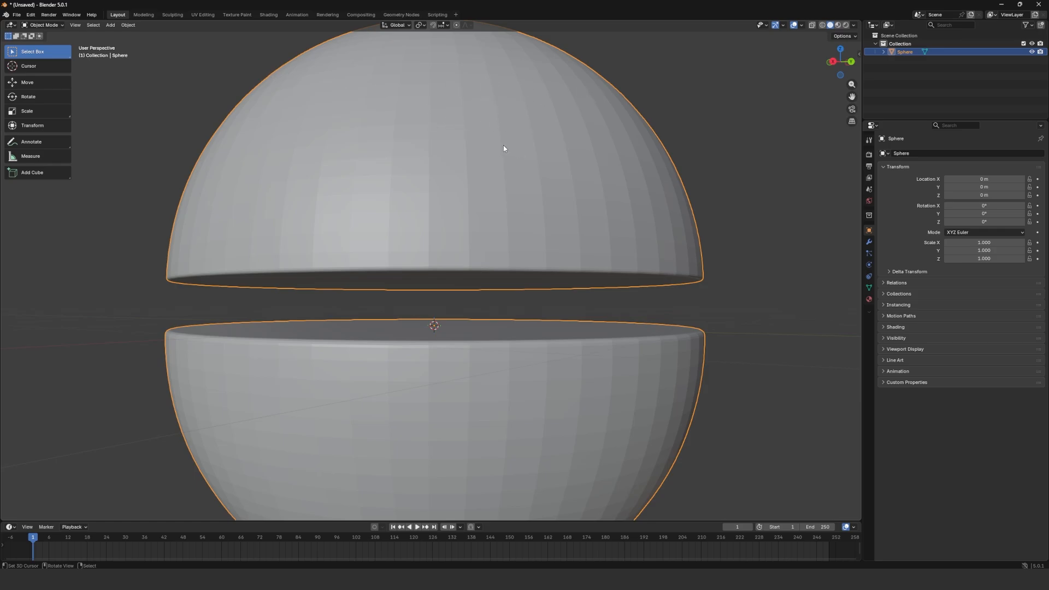
Apply Shade Auto Smooth to the two-part sphere and check its shading.
key(w)
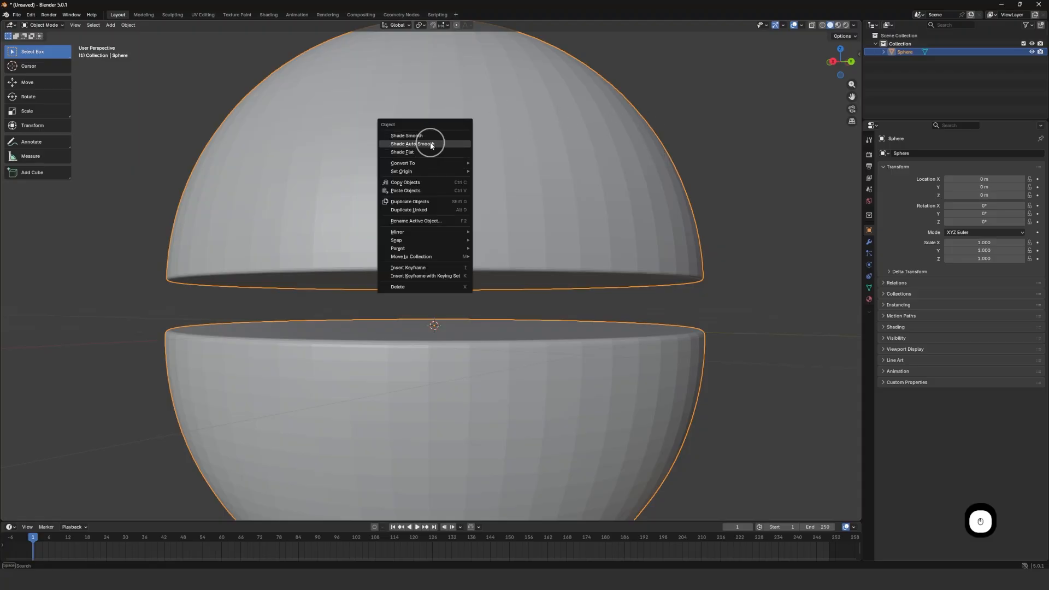
click(431, 144)
middle_drag(431, 144, 435, 184)
scroll(436, 164, up, 2)
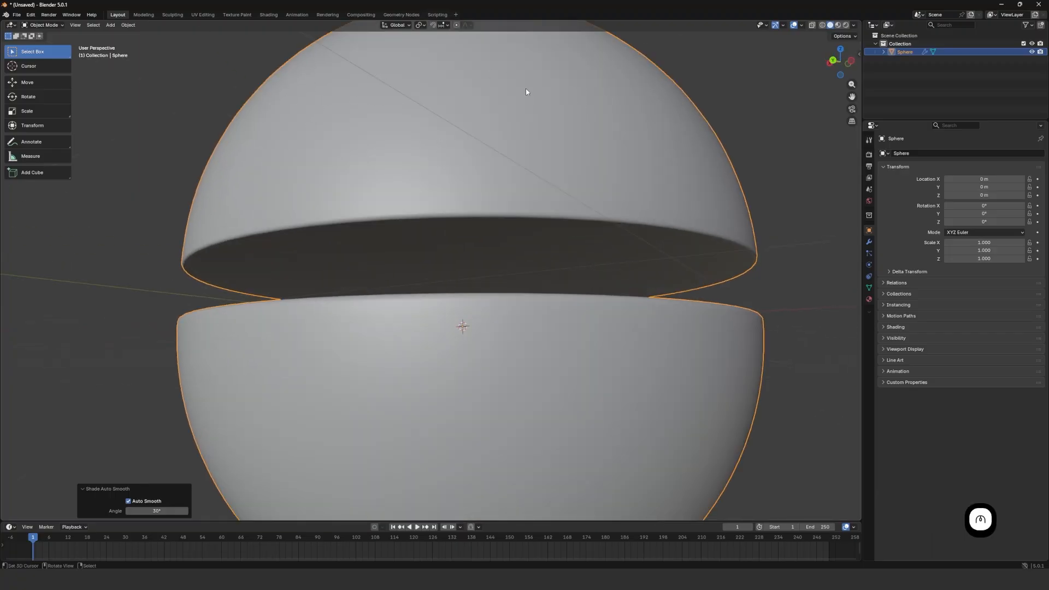
Show the sphere's modifiers with the Smooth by Angle settings and examine the smoothed hemispheres near and far.
click(869, 242)
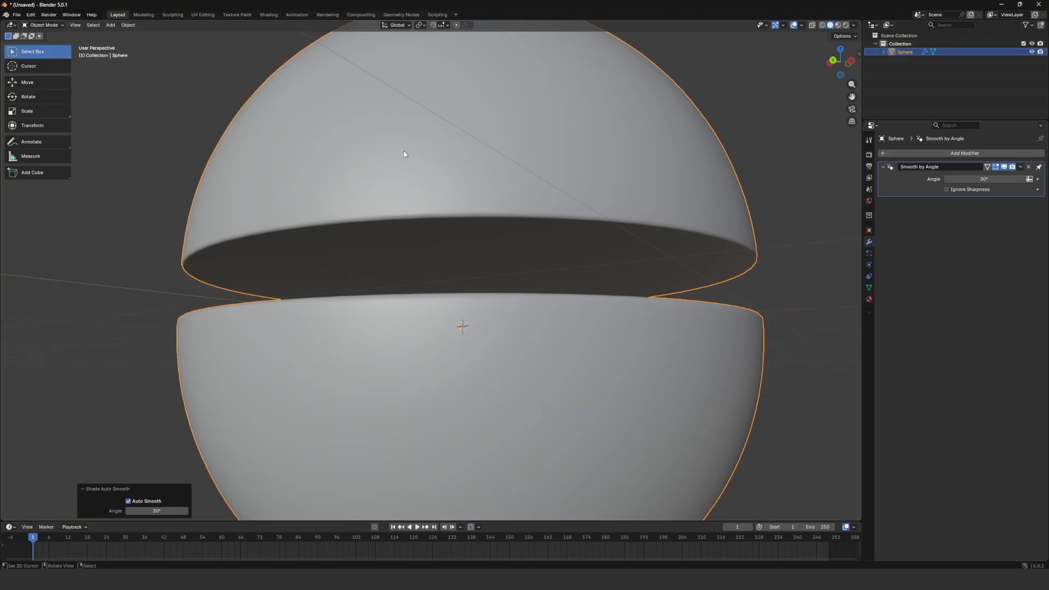
middle_drag(404, 154, 309, 168)
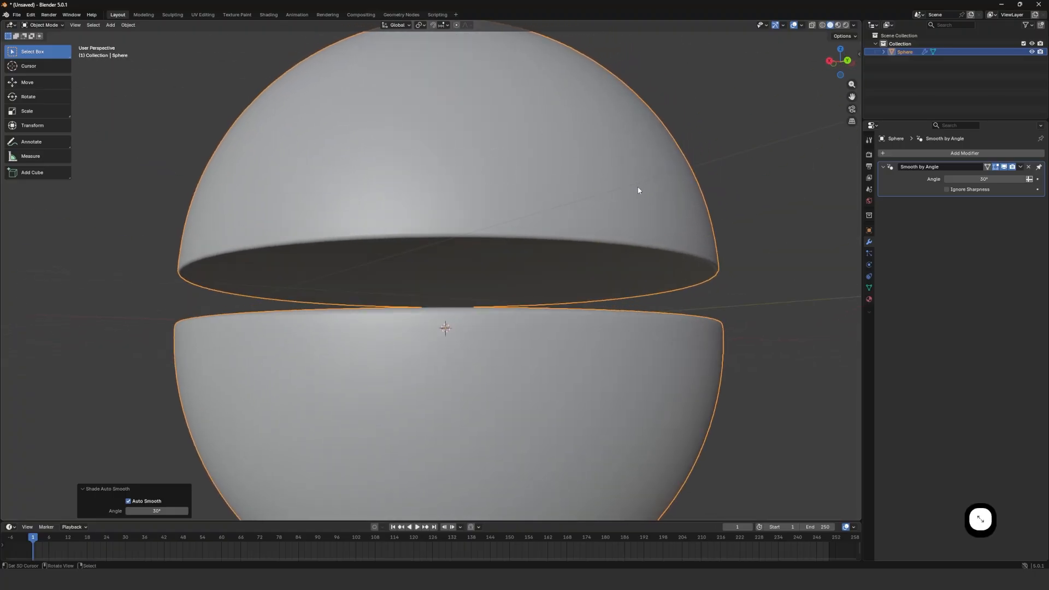
middle_drag(638, 190, 560, 215)
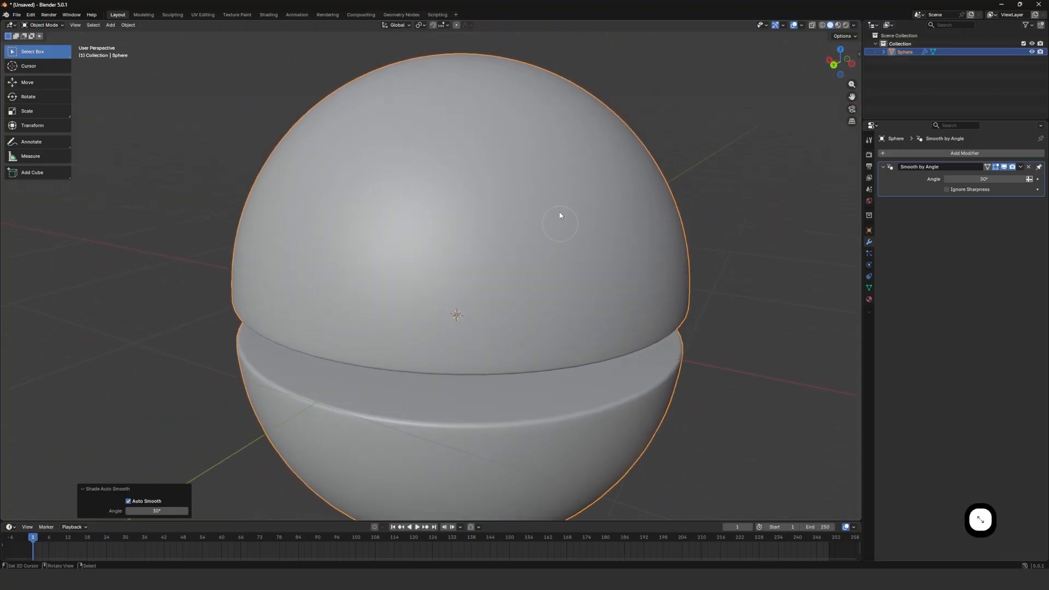
scroll(468, 143, up, 3)
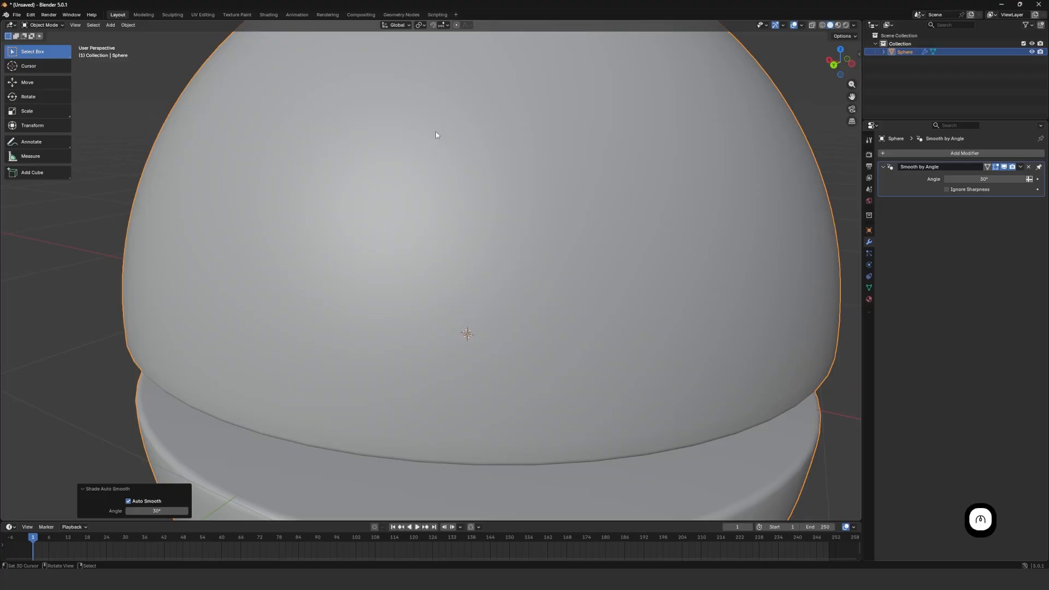
scroll(444, 198, down, 7)
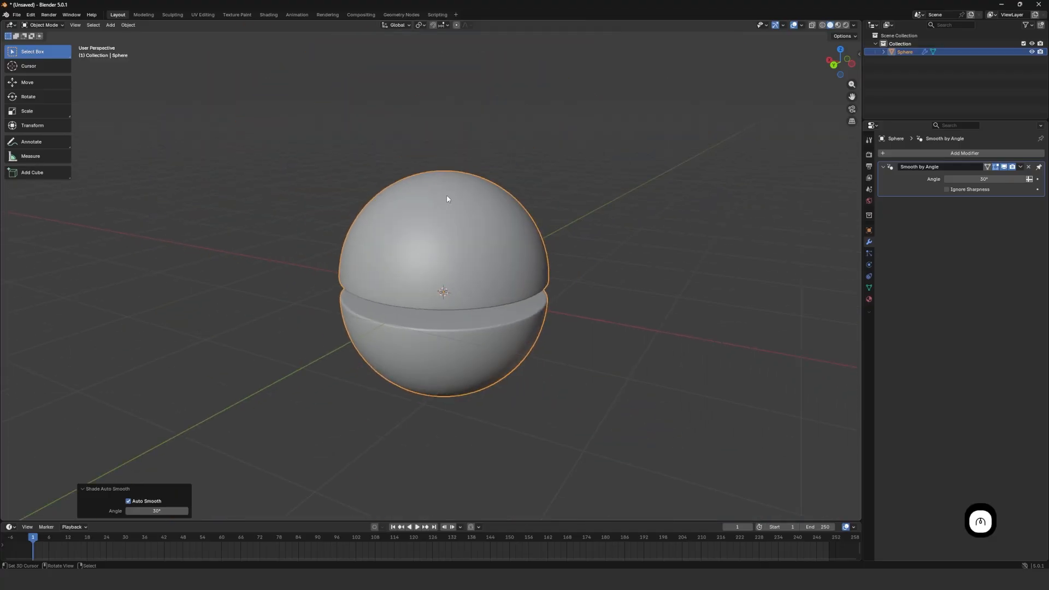
Examine the smoothed hemispheres, then move the split sphere in front view about 6.68 m along X and 2.92 m up Z.
middle_drag(460, 206, 445, 197)
scroll(443, 238, up, 3)
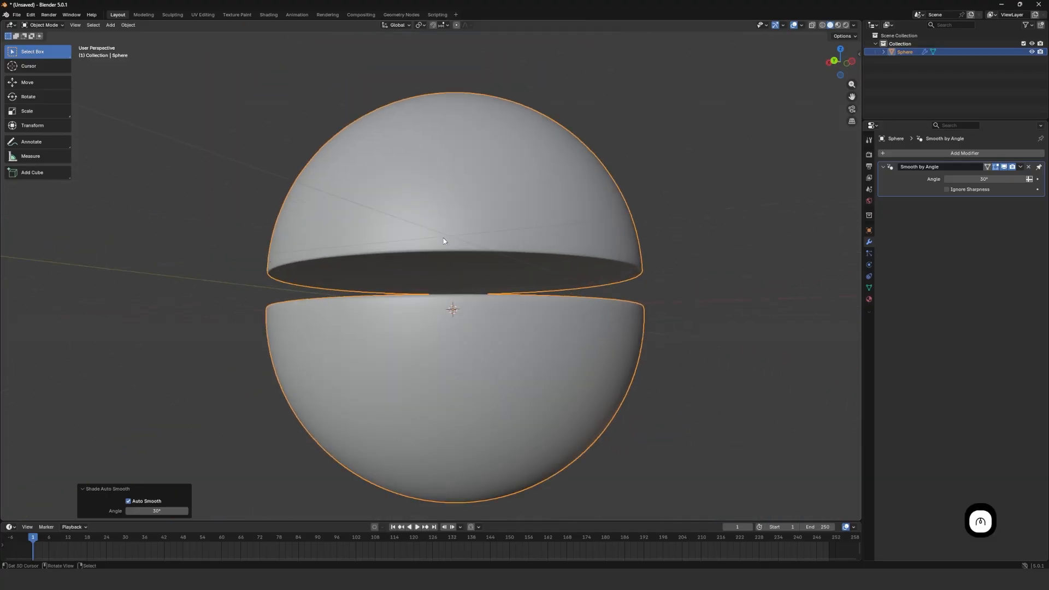
scroll(443, 238, down, 3)
middle_drag(444, 239, 461, 272)
key(KP_1)
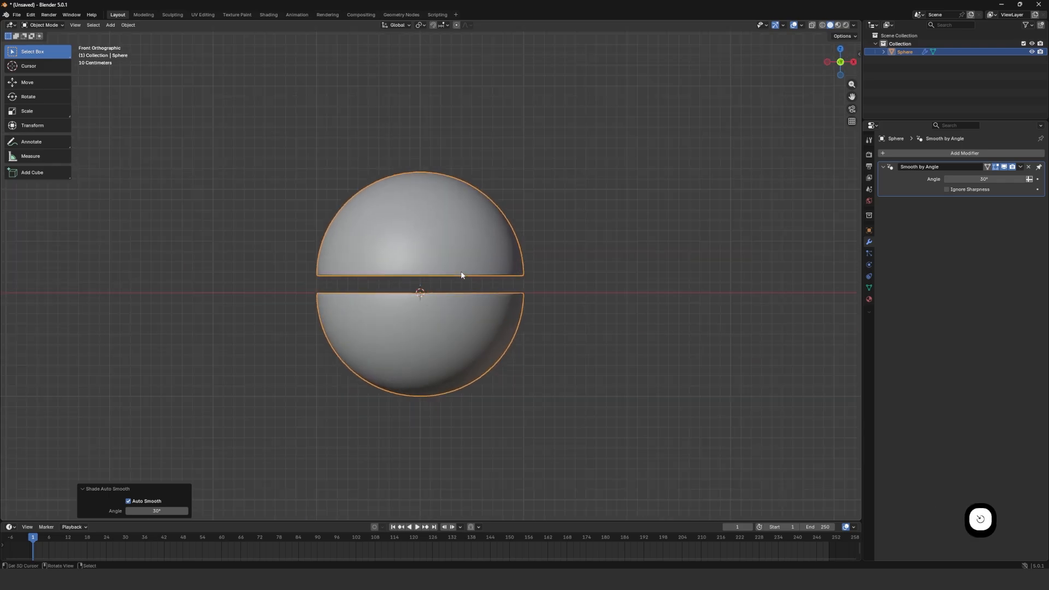
scroll(461, 276, down, 6)
key(g)
click(667, 214)
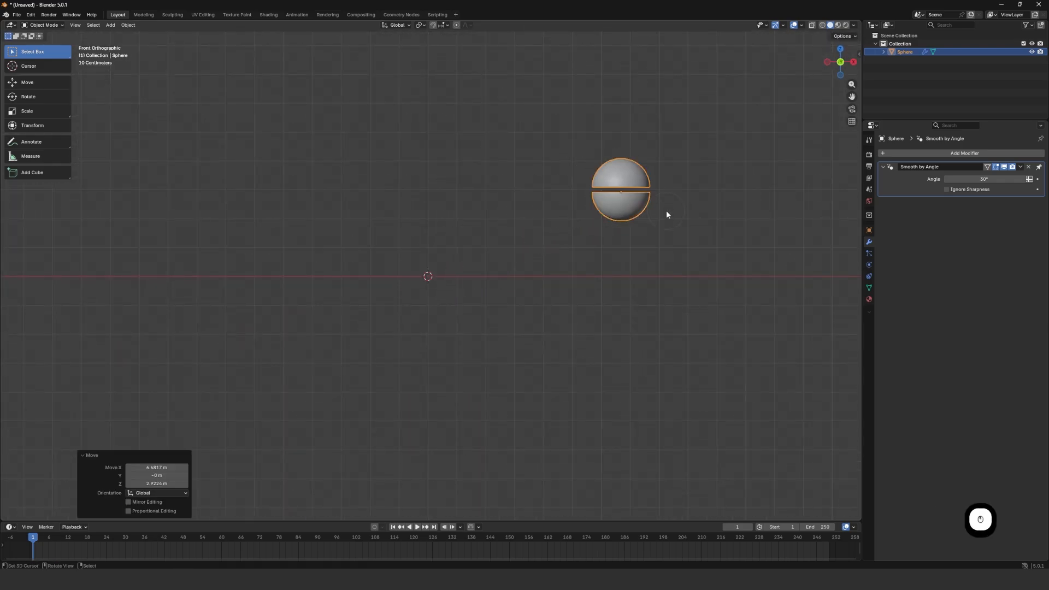
Add a mesh cylinder at the origin and set its vertex count to 64.
scroll(450, 272, up, 4)
middle_drag(450, 273, 414, 271)
key(shift+a)
mouse_move(424, 267)
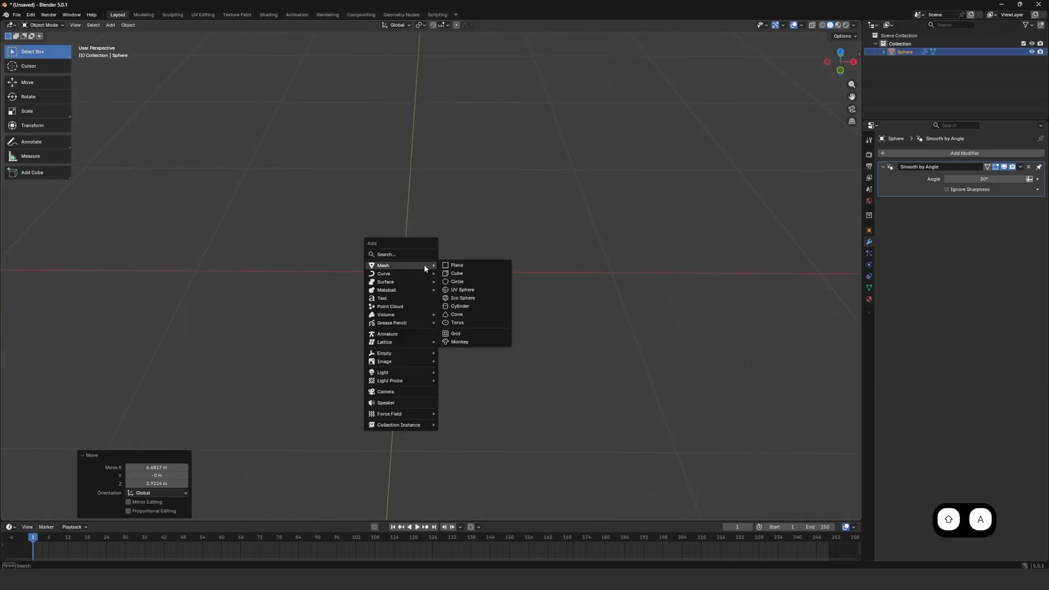
click(476, 306)
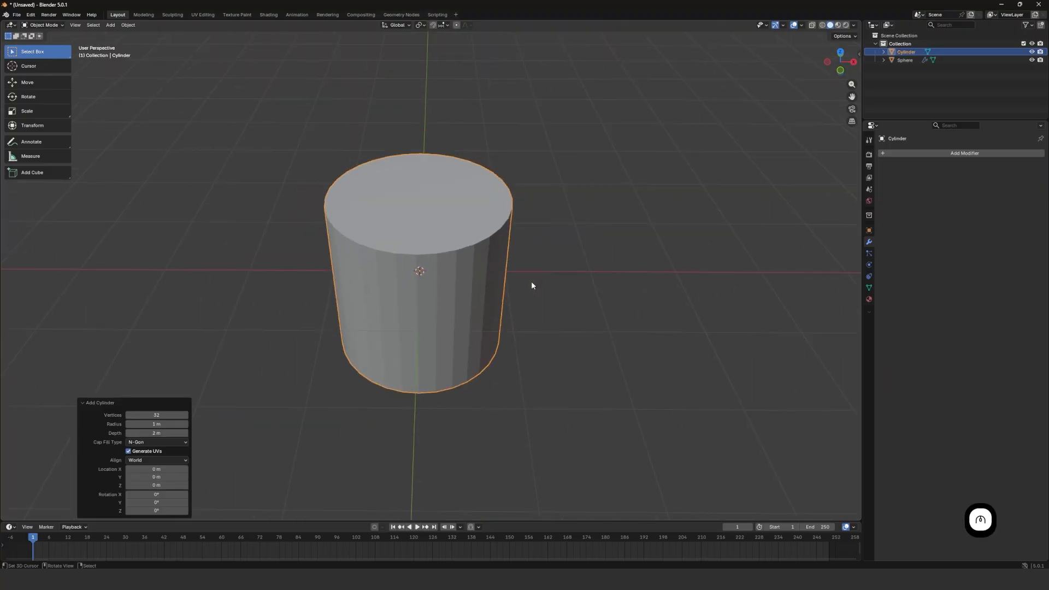
scroll(536, 281, up, 2)
click(156, 415)
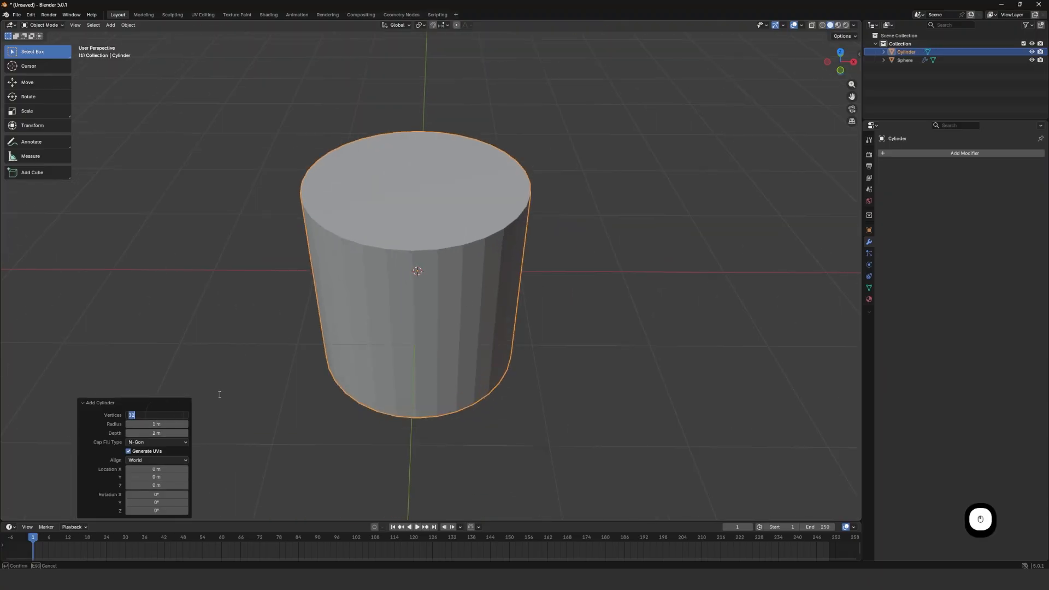
text(64)
key(Return)
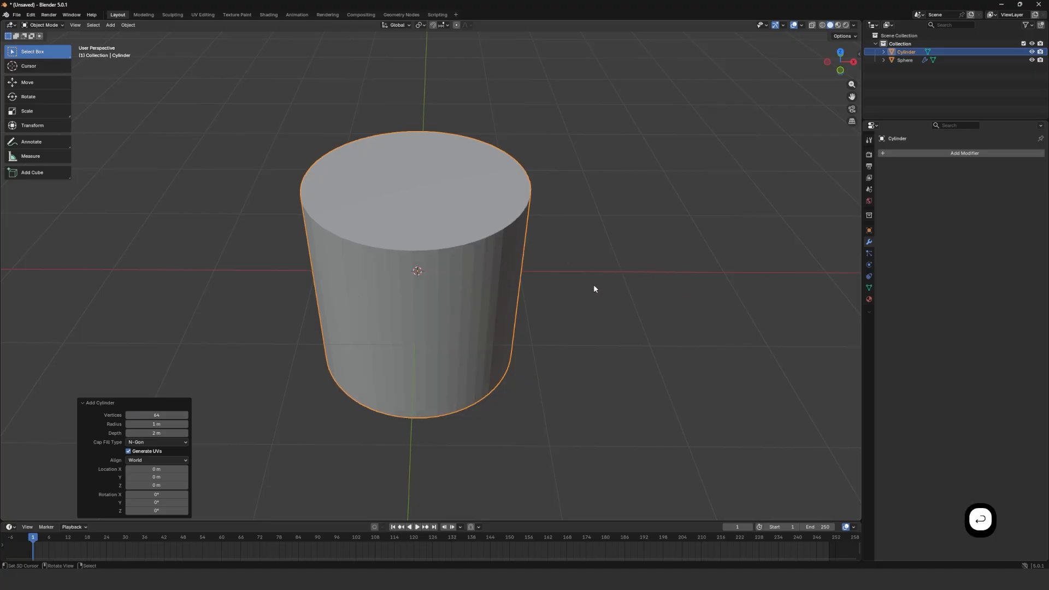
Enter Edit Mode on the cylinder, activate the Move tool and scale the whole mesh uniformly to about 0.479.
key(Tab)
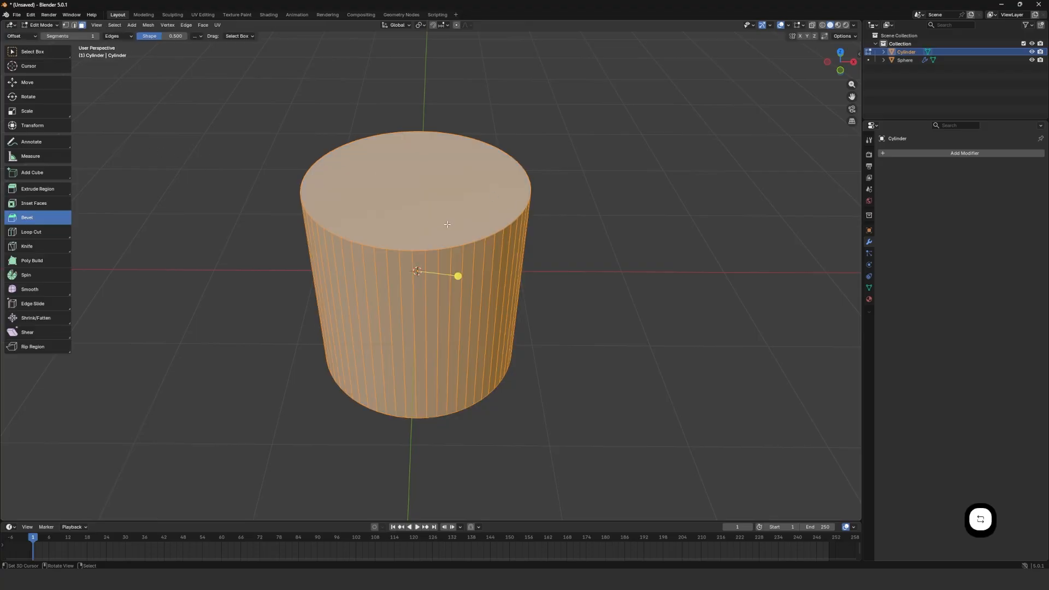
middle_drag(447, 224, 313, 188)
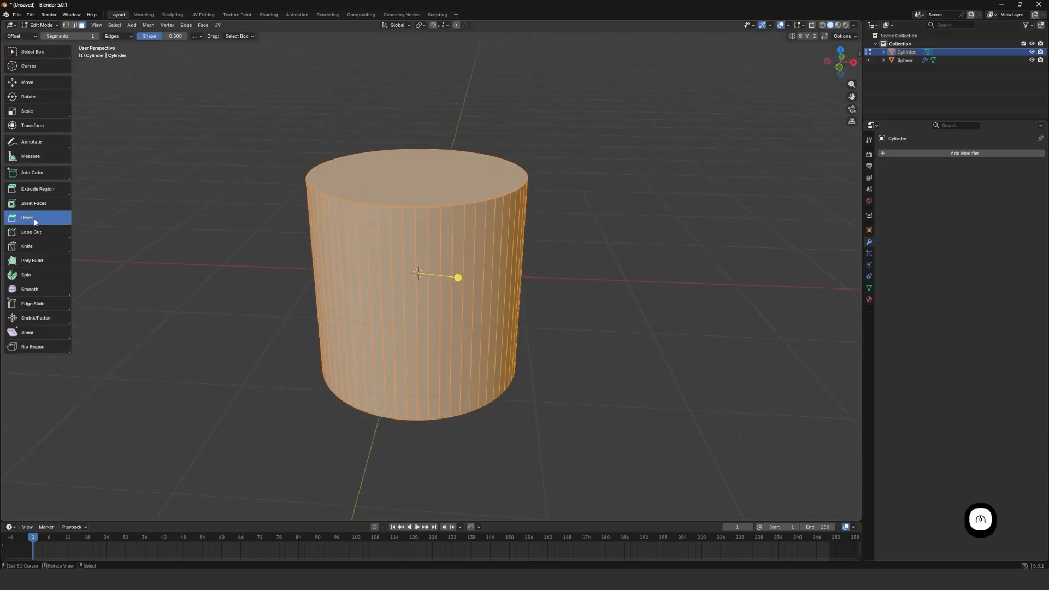
click(41, 81)
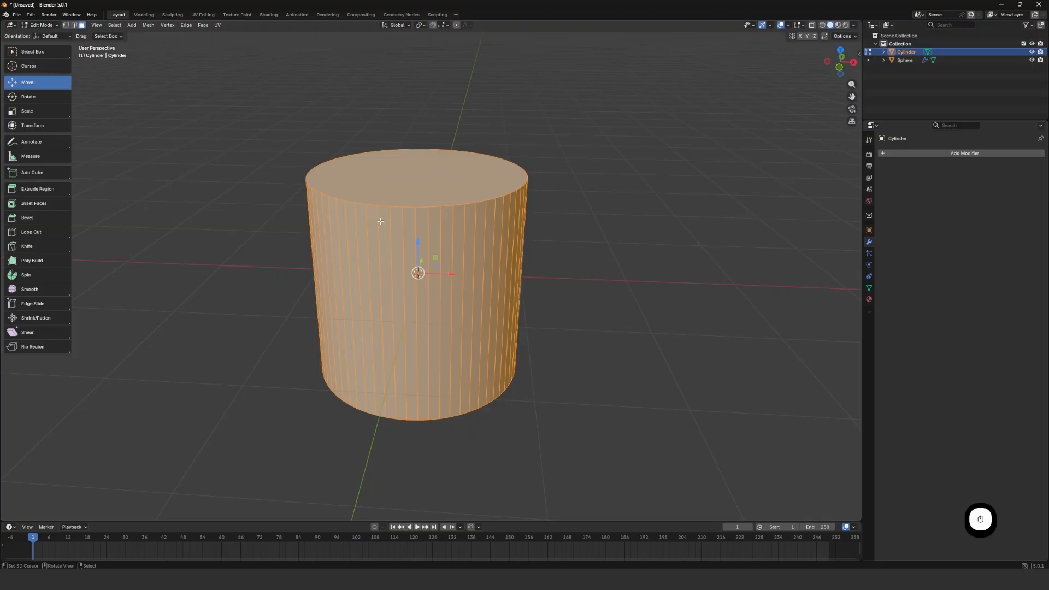
scroll(581, 286, up, 1)
scroll(554, 284, down, 2)
middle_drag(562, 285, 584, 295)
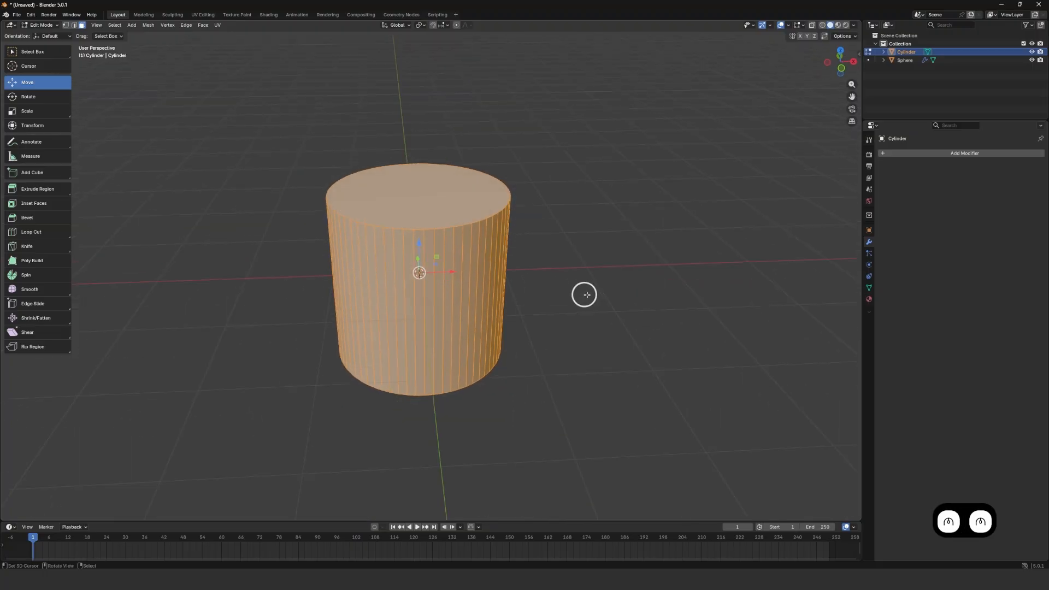
key(s)
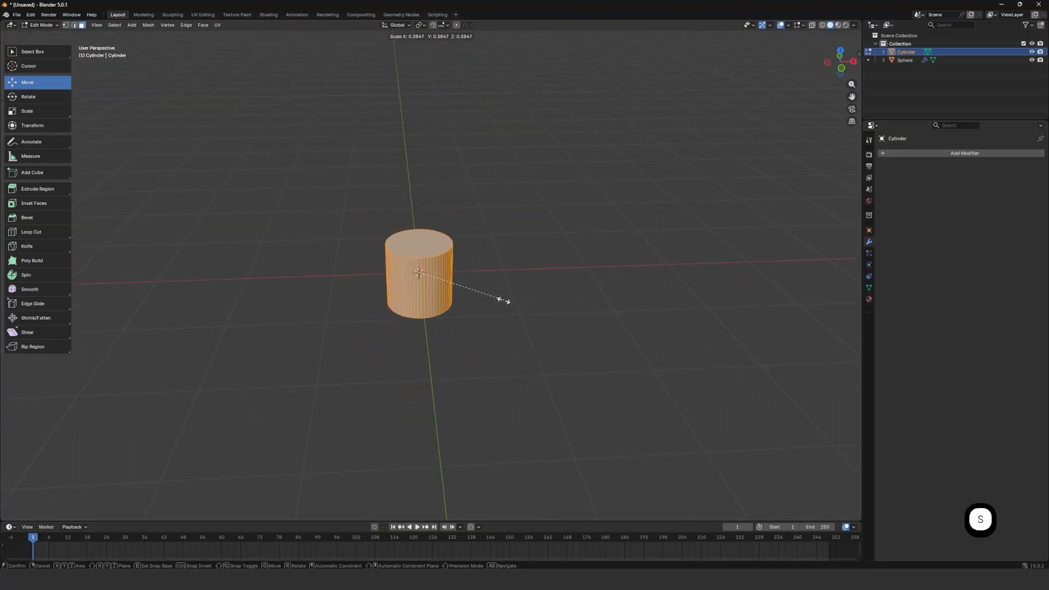
click(520, 310)
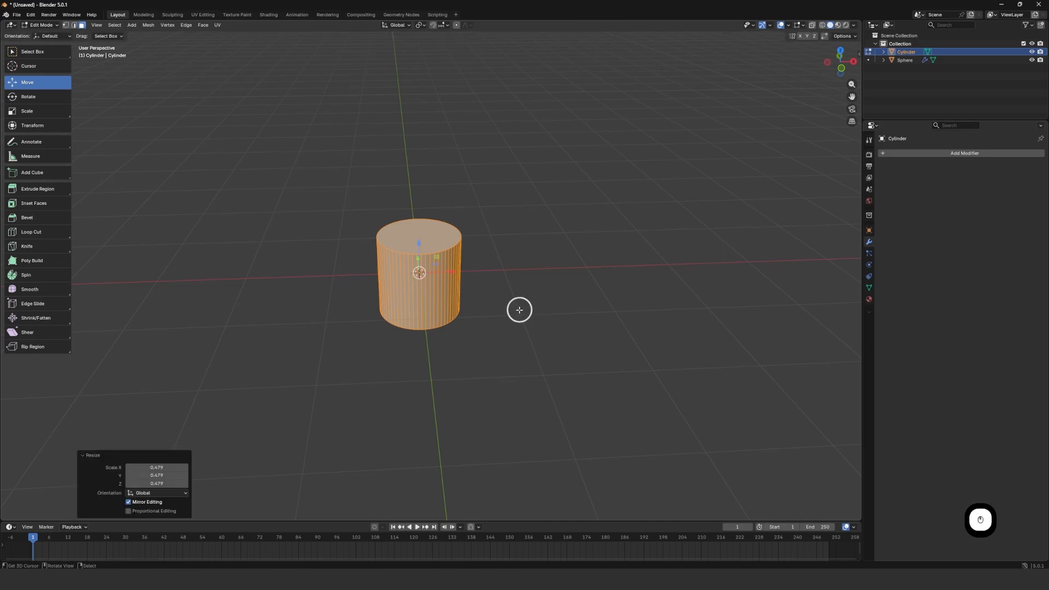
Stretch the cylinder mesh along the Z axis by a factor of about 6.925.
scroll(520, 309, down, 5)
middle_drag(520, 309, 540, 289)
scroll(456, 230, up, 2)
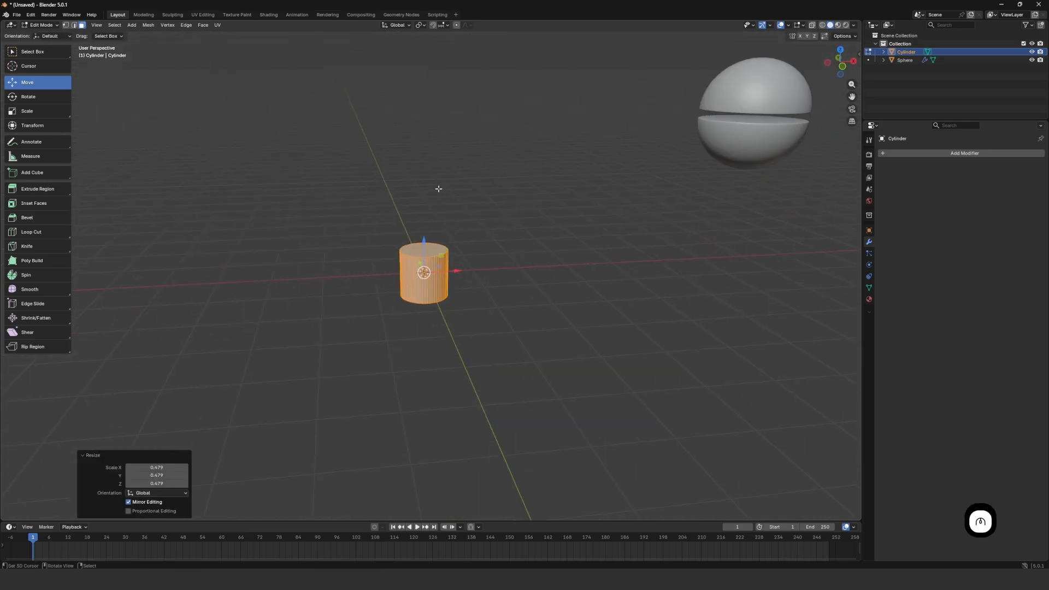
middle_drag(438, 189, 448, 246)
scroll(448, 246, up, 2)
key(s)
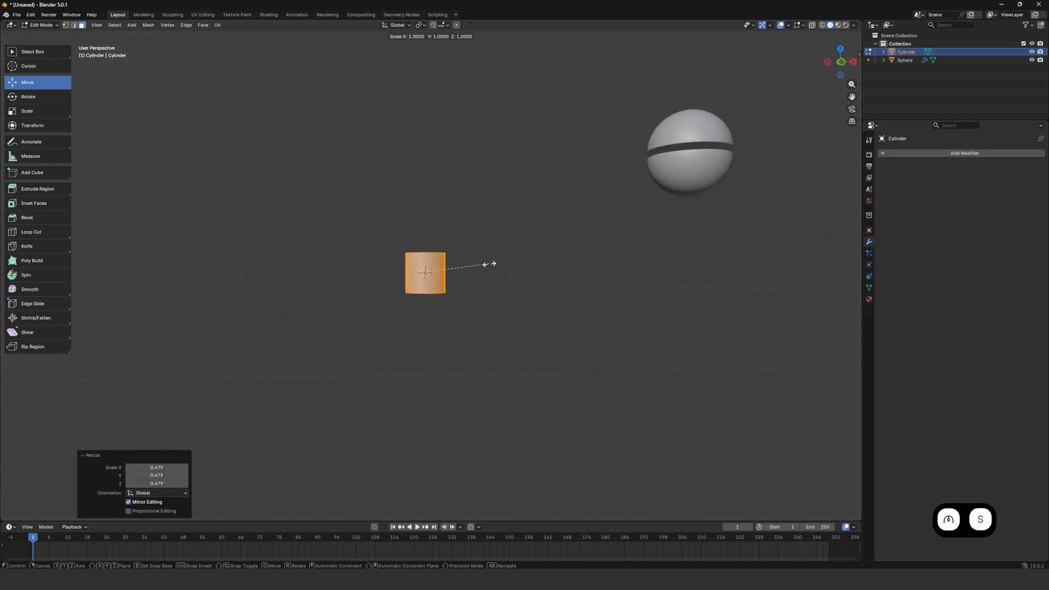
key(z)
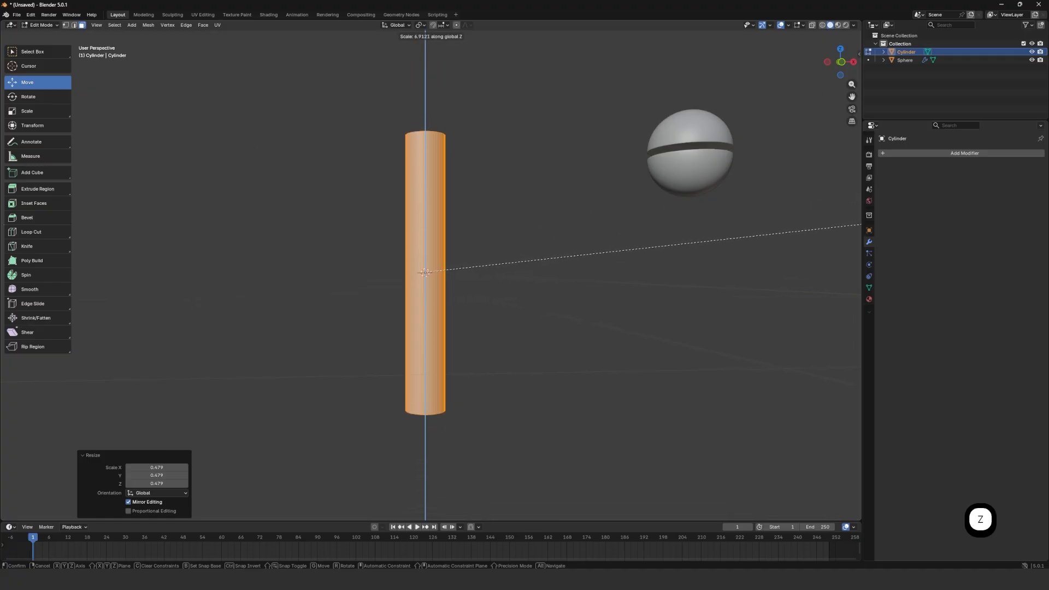
click(12, 221)
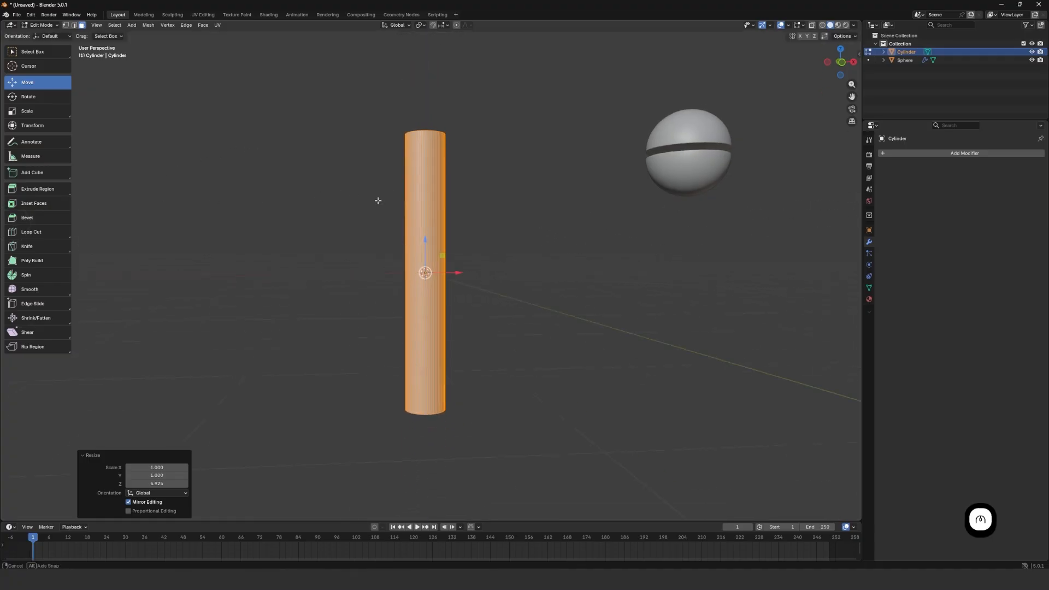
Shorten the cylinder along the Z axis with a scale factor of about 0.403.
middle_drag(377, 200, 434, 227)
middle_drag(413, 166, 388, 126)
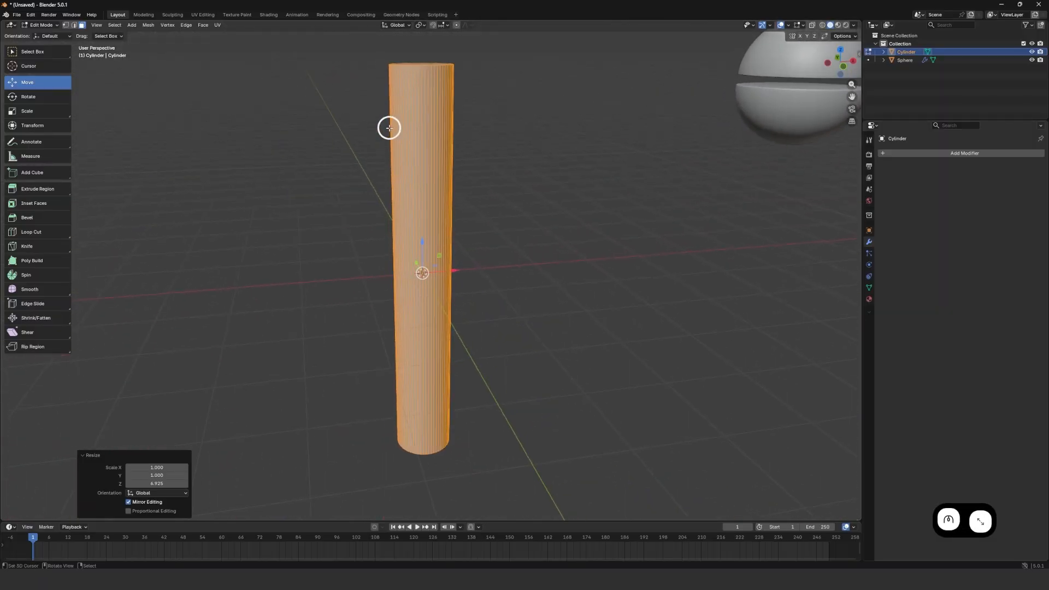
key(s)
key(z)
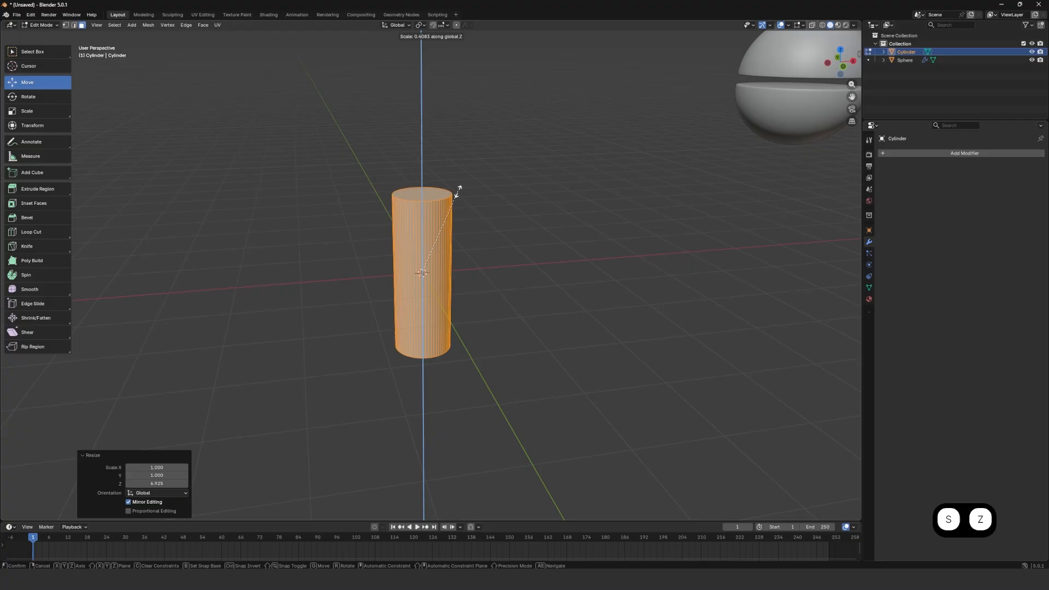
click(457, 190)
Select the cylinder's top and bottom caps and bevel their rims about 0.017 m wide with 4 segments.
scroll(434, 178, up, 5)
mouse_move(432, 176)
middle_down()
mouse_move(445, 208)
mouse_move(417, 124)
mouse_move(425, 76)
mouse_move(428, 188)
middle_up()
scroll(413, 126, up, 2)
scroll(405, 122, down, 2)
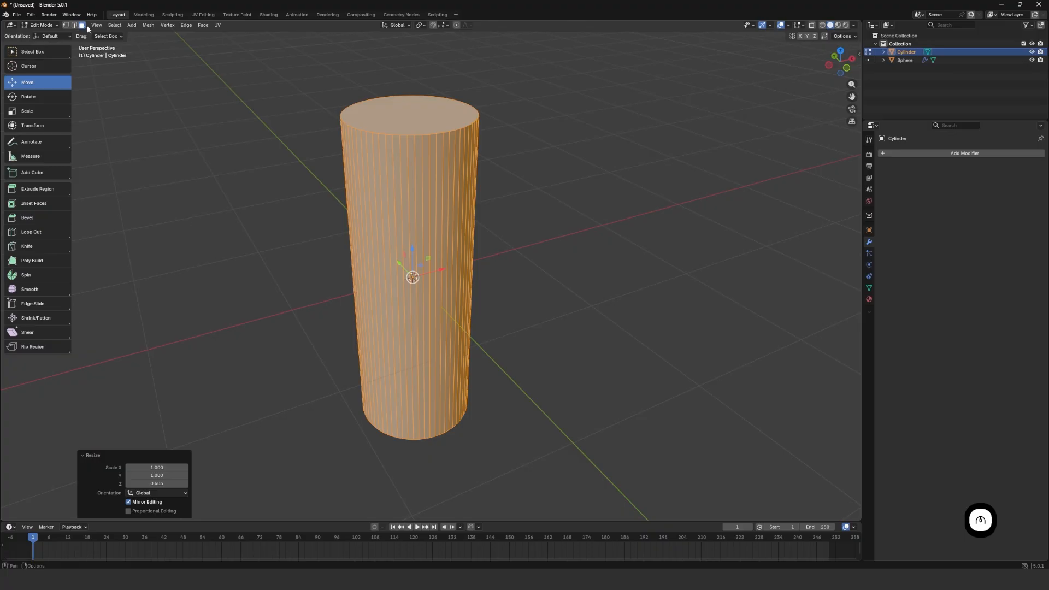
click(414, 127)
middle_drag(414, 127, 444, 96)
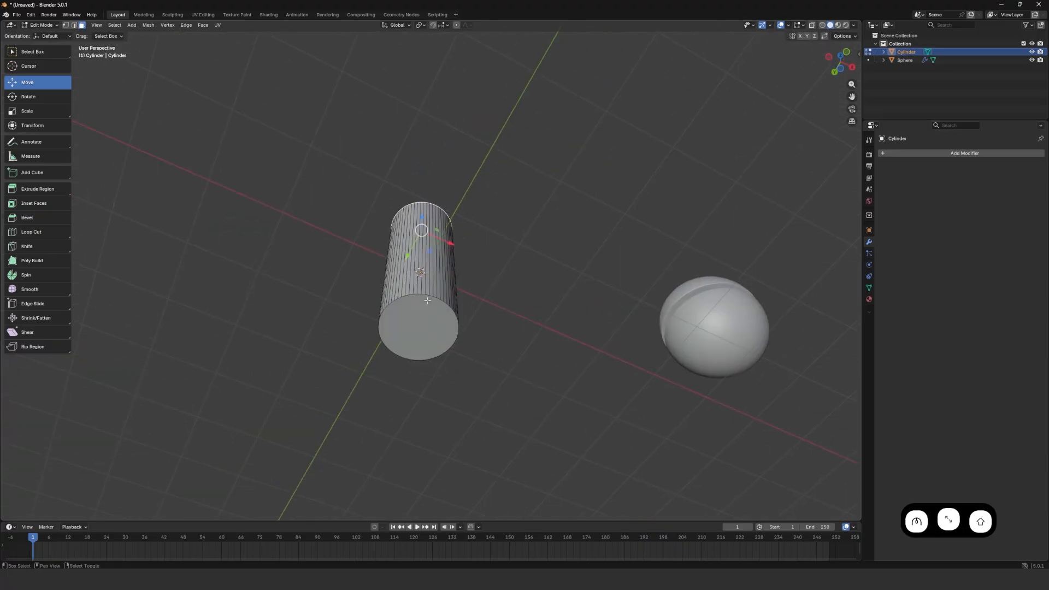
shift+click(425, 310)
middle_drag(435, 221, 451, 301)
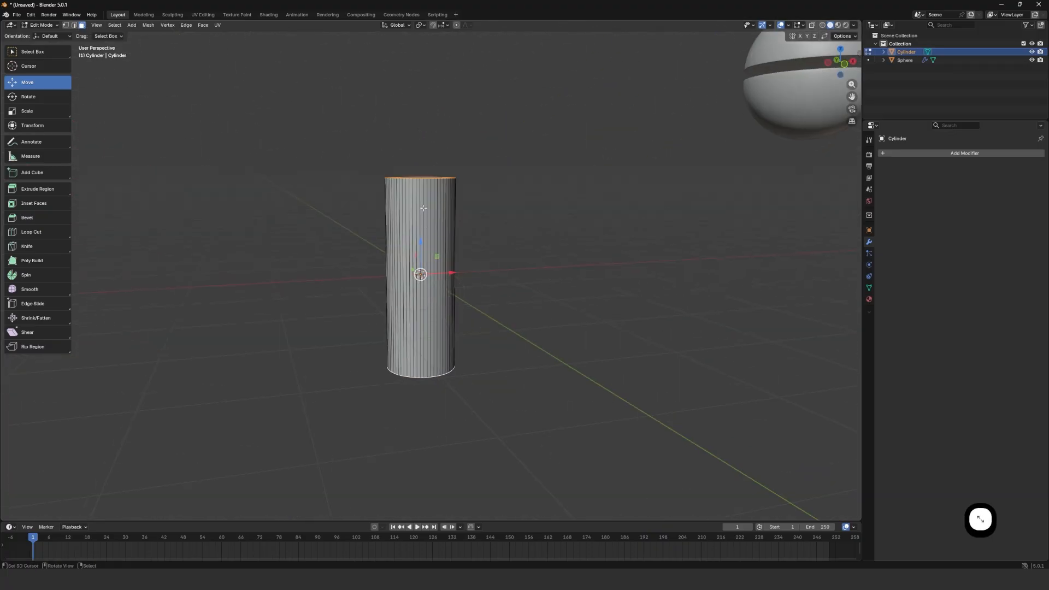
scroll(431, 233, up, 3)
middle_drag(420, 137, 452, 213)
scroll(419, 179, up, 5)
key(ctrl+b)
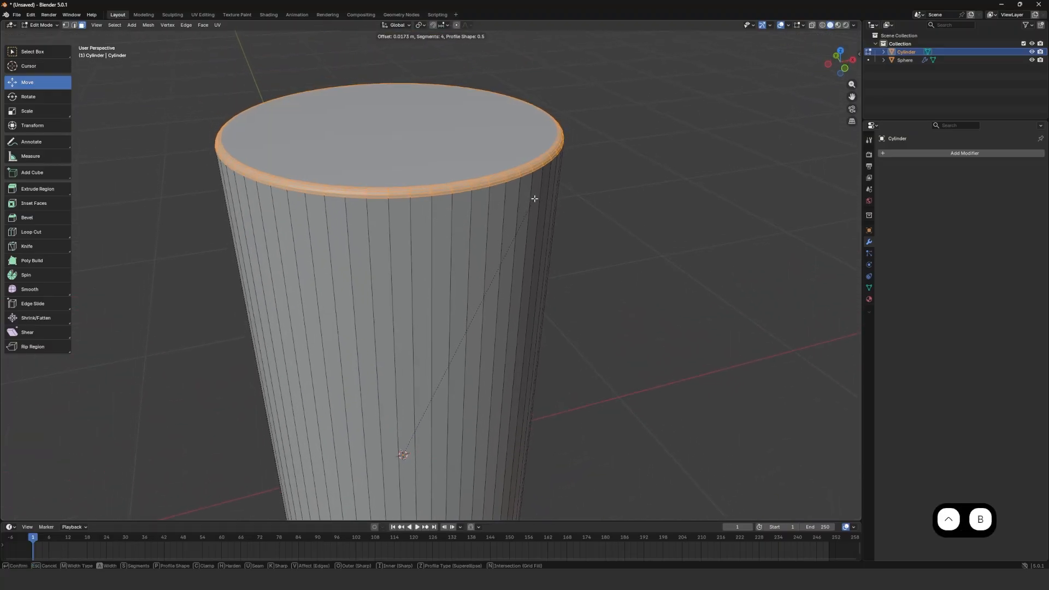
click(536, 199)
Return to Object Mode, apply Shade Auto Smooth to the beveled cylinder and check its shading.
key(Tab)
scroll(534, 200, down, 3)
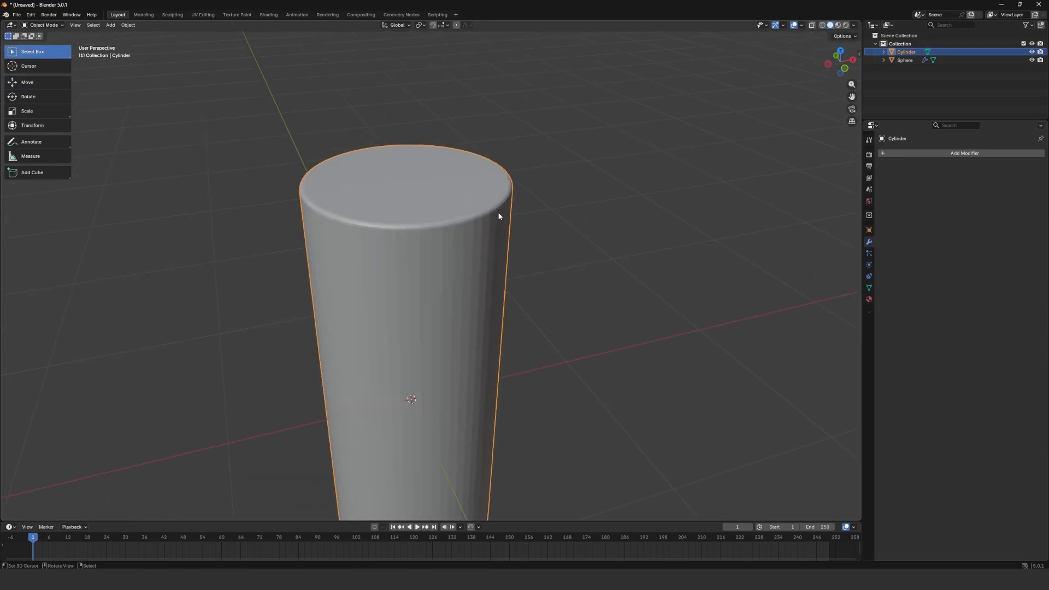
middle_drag(499, 215, 482, 188)
scroll(476, 176, up, 1)
key(w)
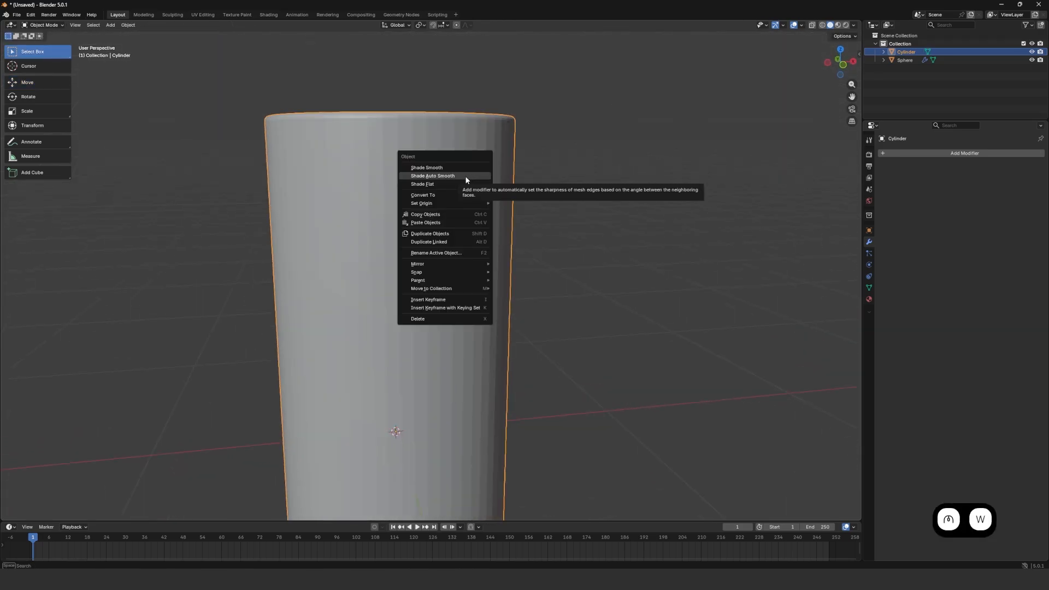
click(466, 176)
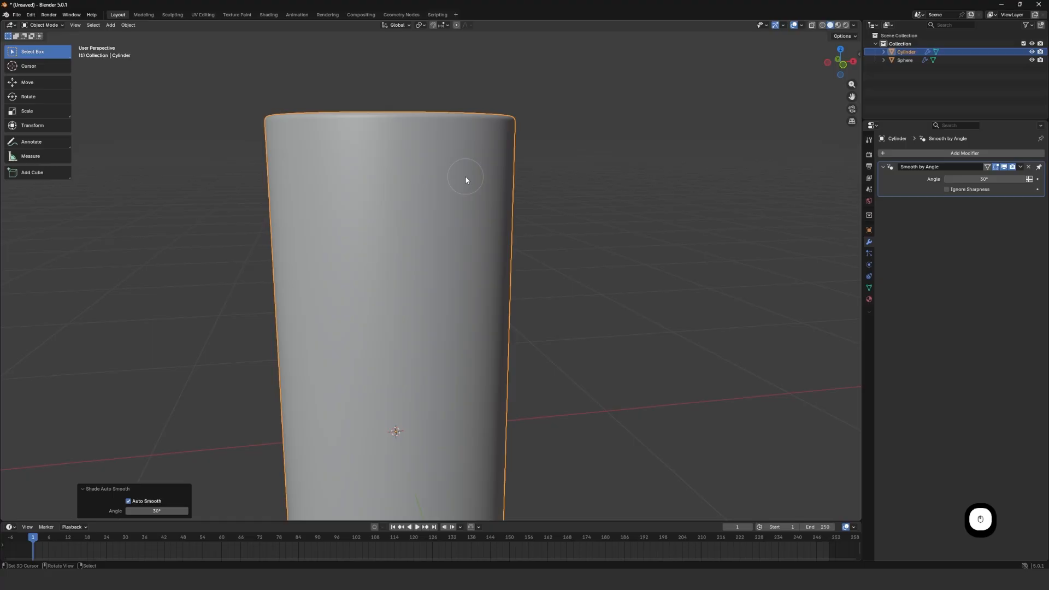
middle_drag(464, 175, 534, 199)
scroll(501, 229, down, 4)
scroll(457, 245, up, 2)
scroll(454, 241, down, 3)
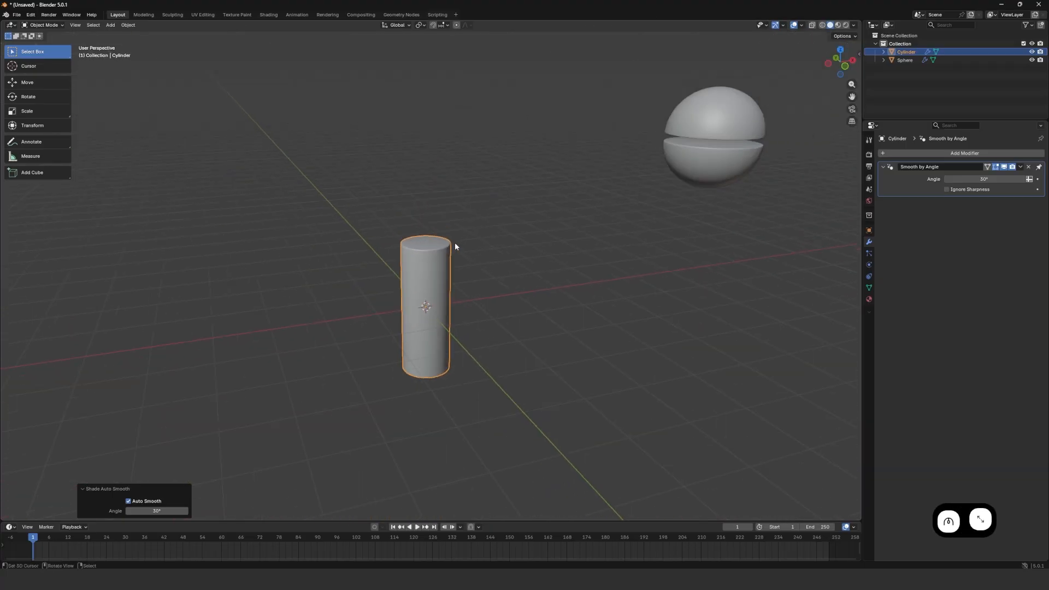
Move the smoothed cylinder about 8.11 m along the X axis, clear of the origin.
key(g)
key(x)
click(559, 233)
scroll(530, 234, up, 3)
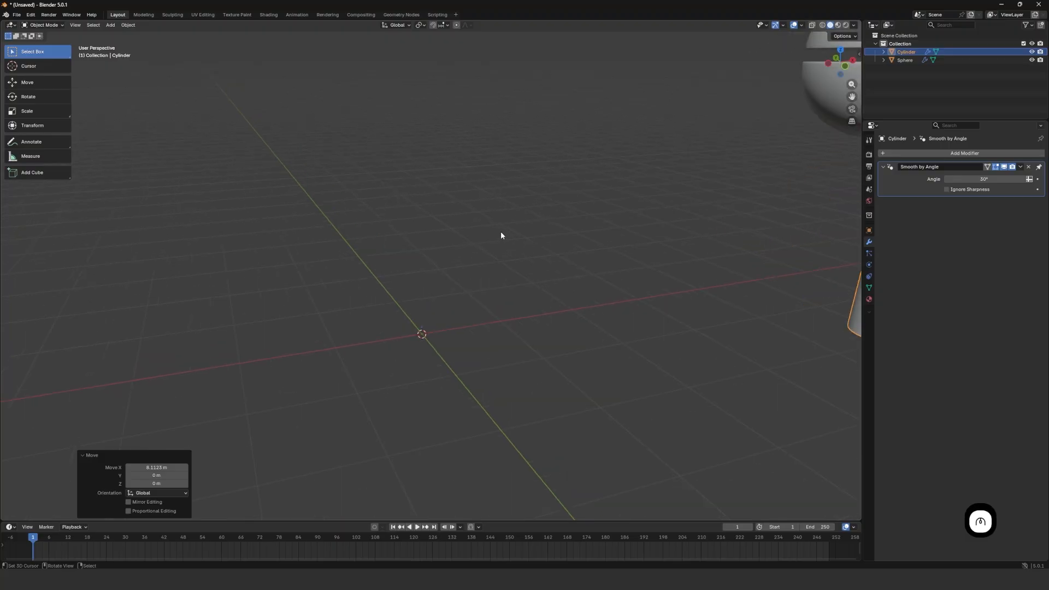
Add a second mesh cylinder at the origin with 64 vertices, 1 m radius and 2 m depth.
scroll(475, 236, down, 1)
key(shift+a)
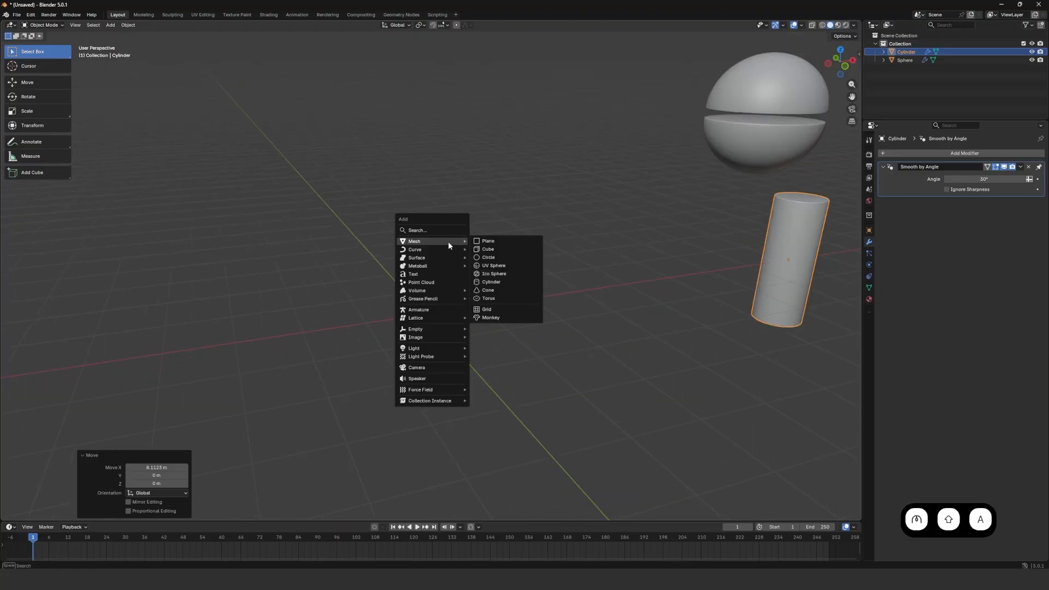
click(506, 283)
scroll(481, 294, up, 1)
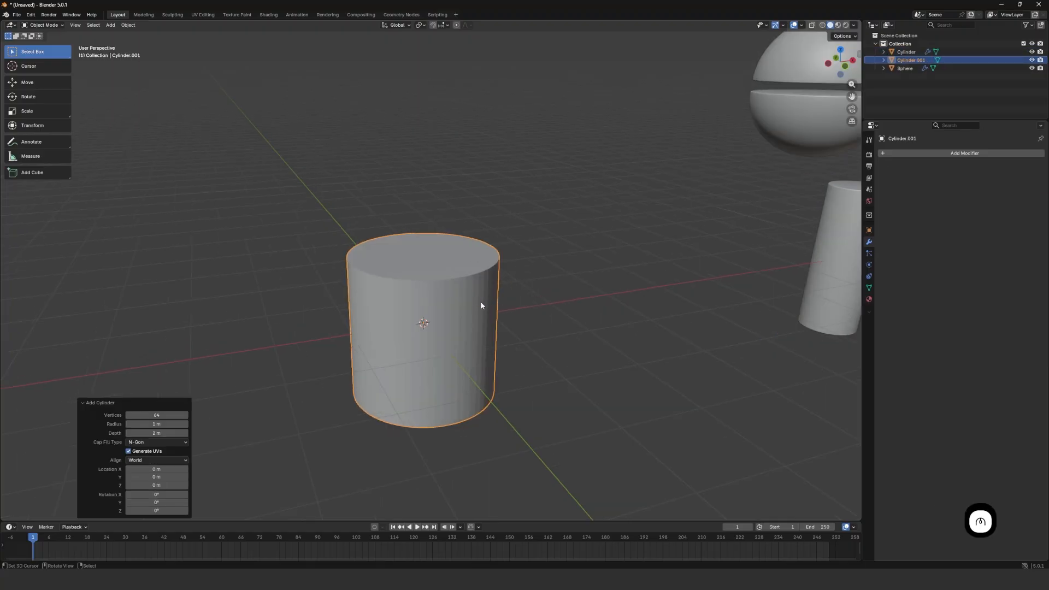
mouse_move(481, 304)
middle_down()
mouse_move(462, 298)
mouse_move(483, 304)
mouse_move(478, 288)
middle_up()
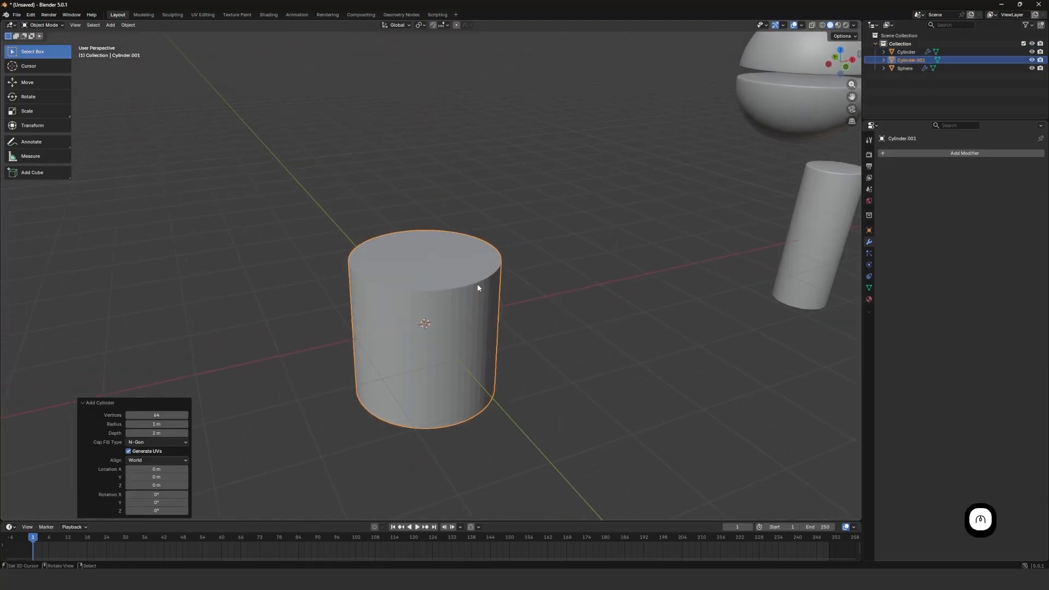
scroll(478, 288, up, 2)
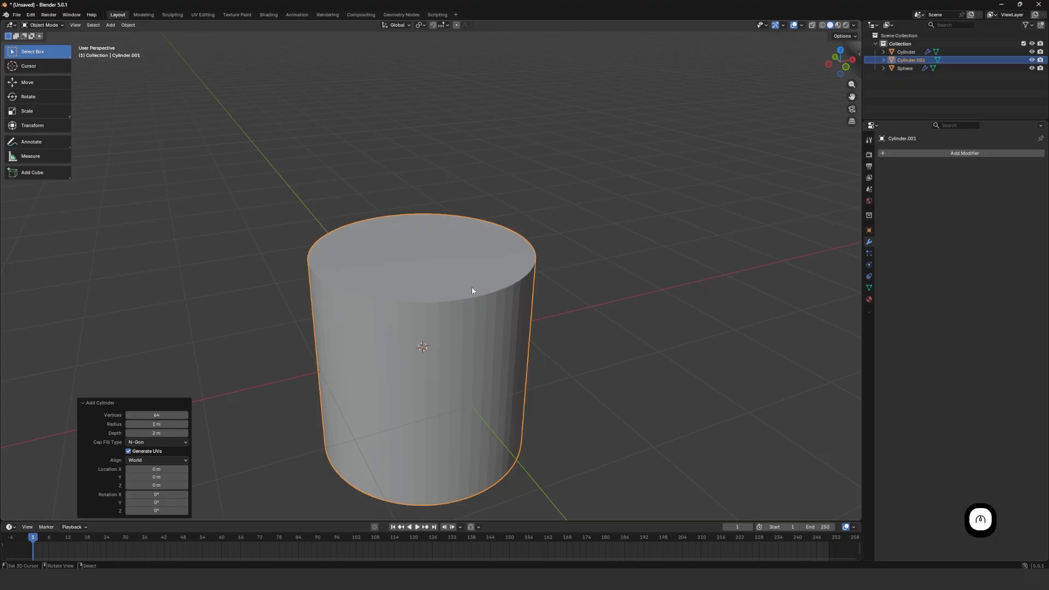
Enter Edit Mode on the new cylinder and delete its top and bottom cap faces, leaving an open tube.
key(KP_7)
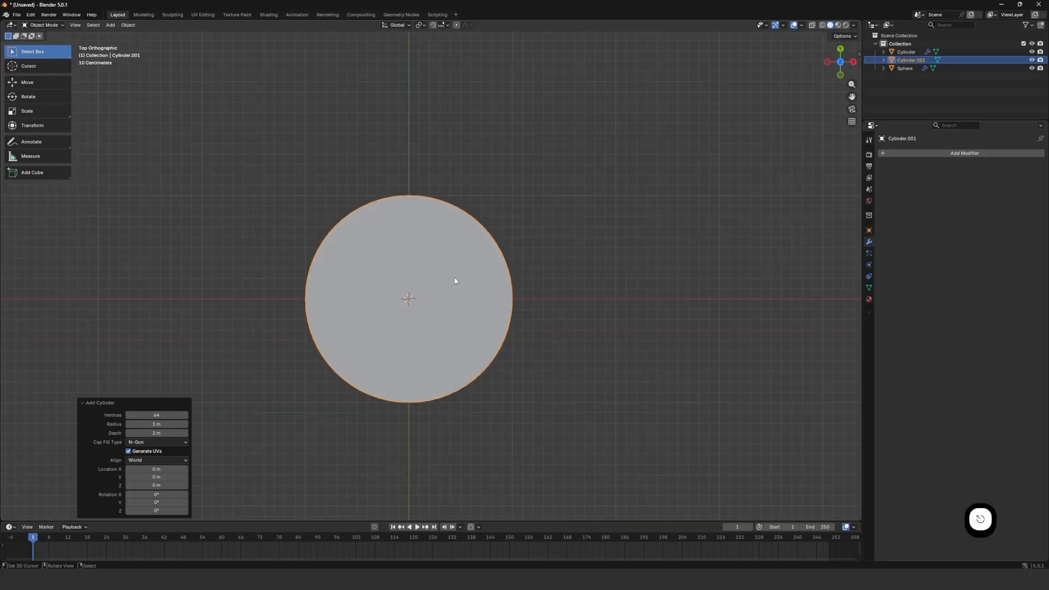
key(Tab)
shift+click(430, 289)
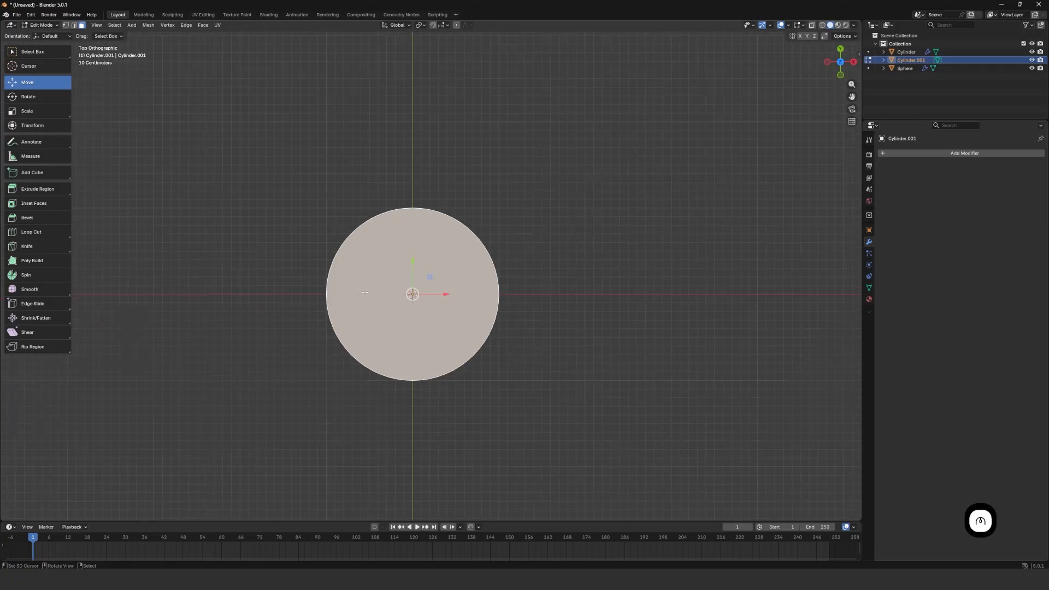
middle_drag(327, 294, 391, 240)
scroll(405, 271, up, 3)
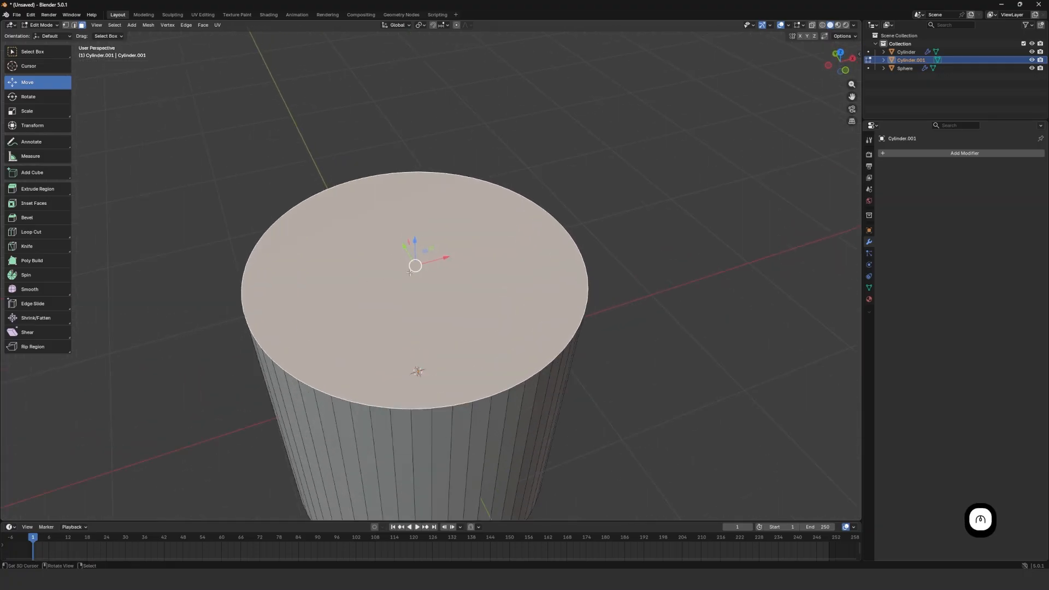
key(x)
click(393, 288)
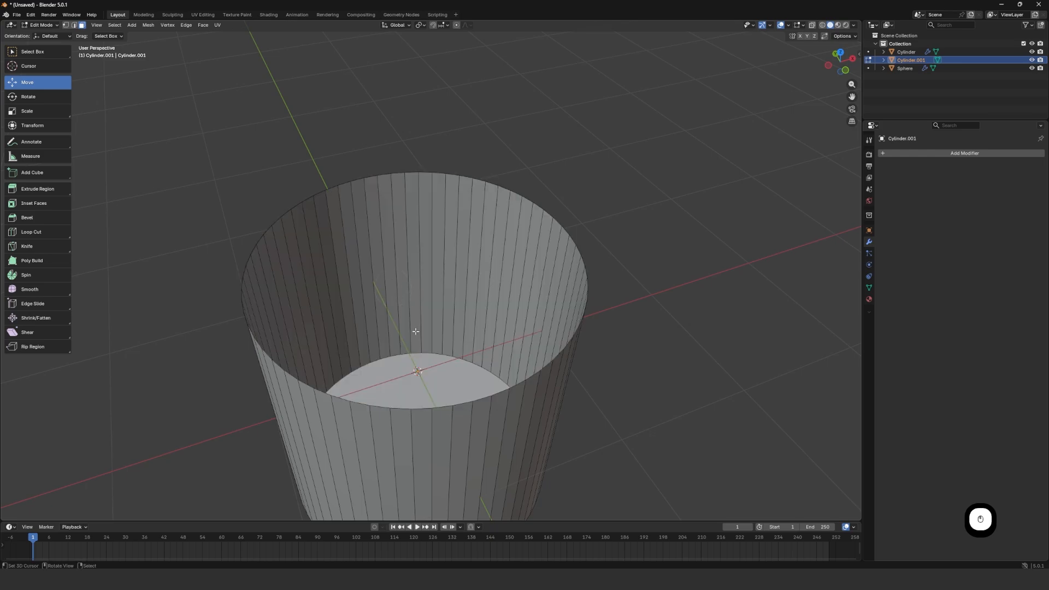
key(x)
click(414, 364)
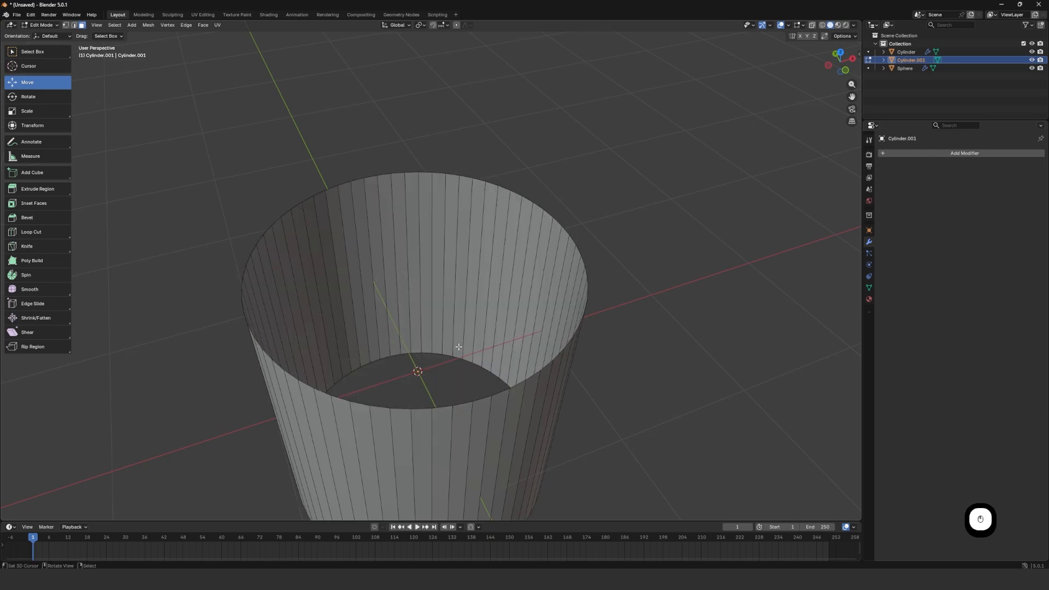
Select all the open cylinder's side faces through wireframe display, try deleting them, and undo the deletion.
scroll(457, 342, down, 2)
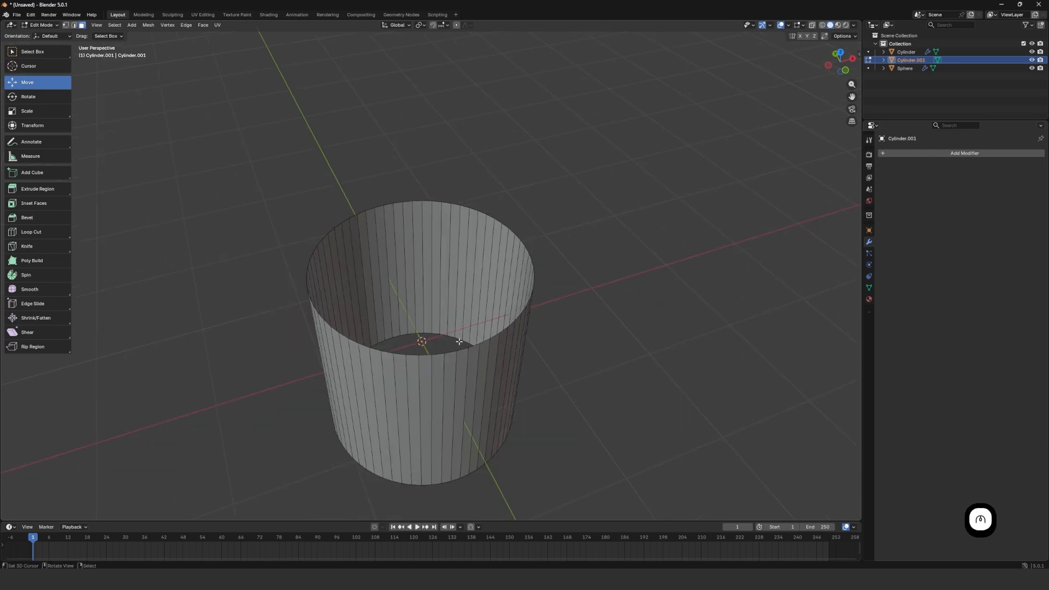
key(KP_1)
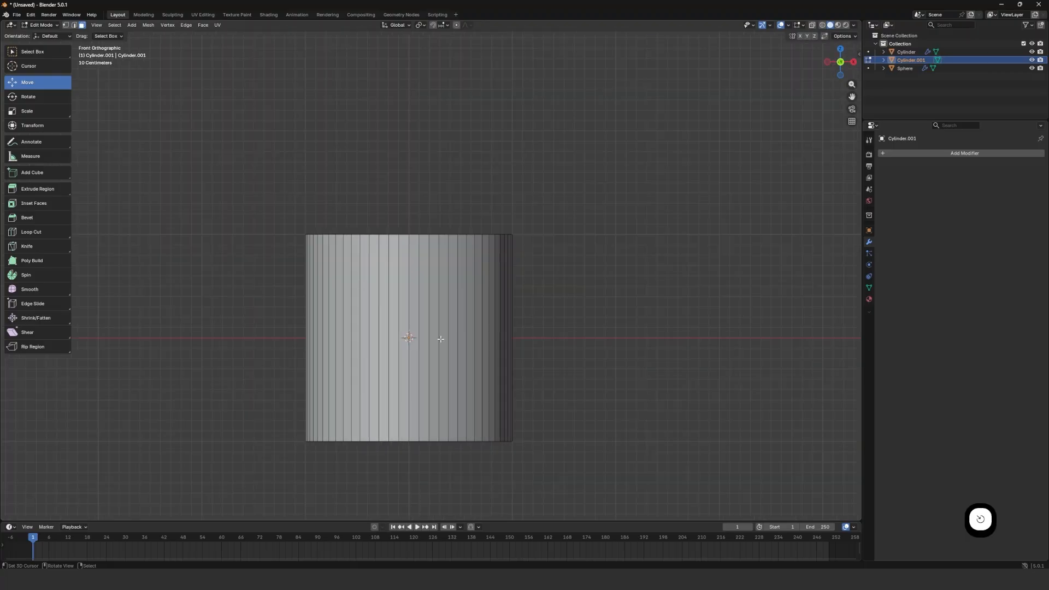
key(z)
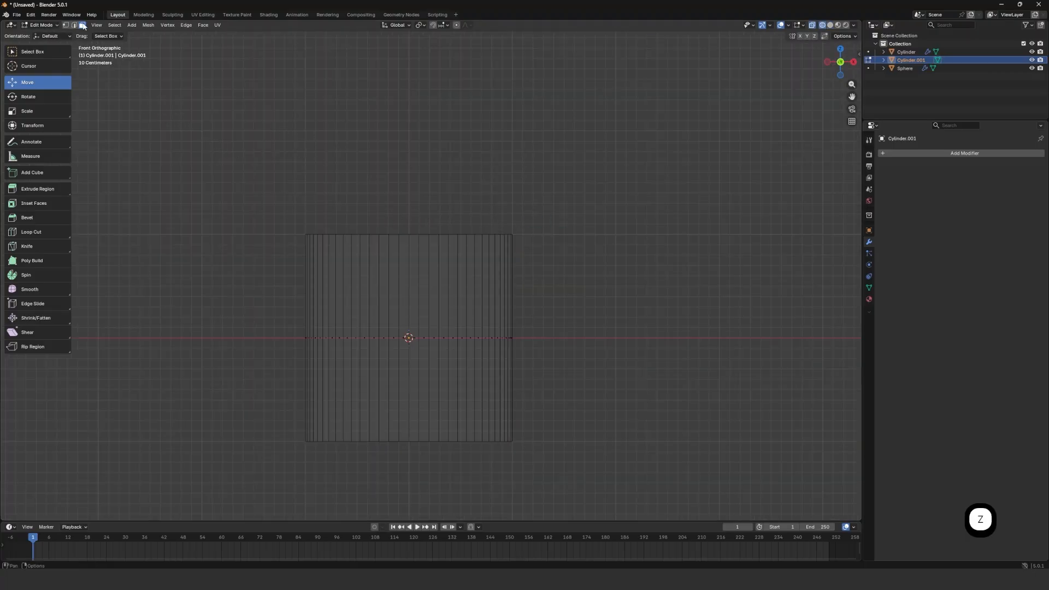
drag(248, 309, 576, 379)
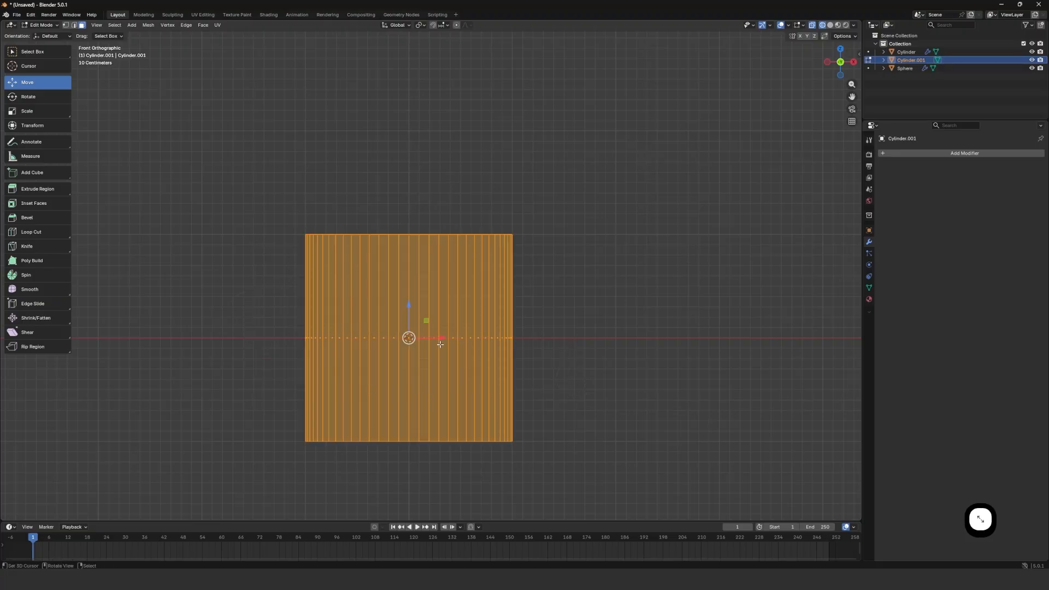
mouse_move(516, 338)
middle_down()
mouse_move(466, 351)
mouse_move(437, 317)
middle_up()
key(z)
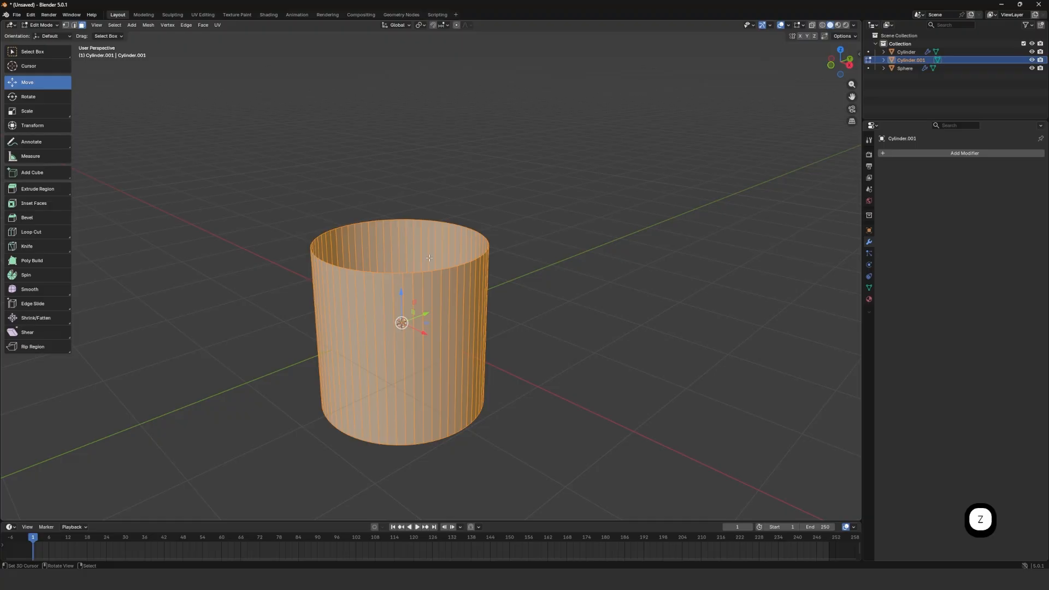
scroll(422, 254, up, 2)
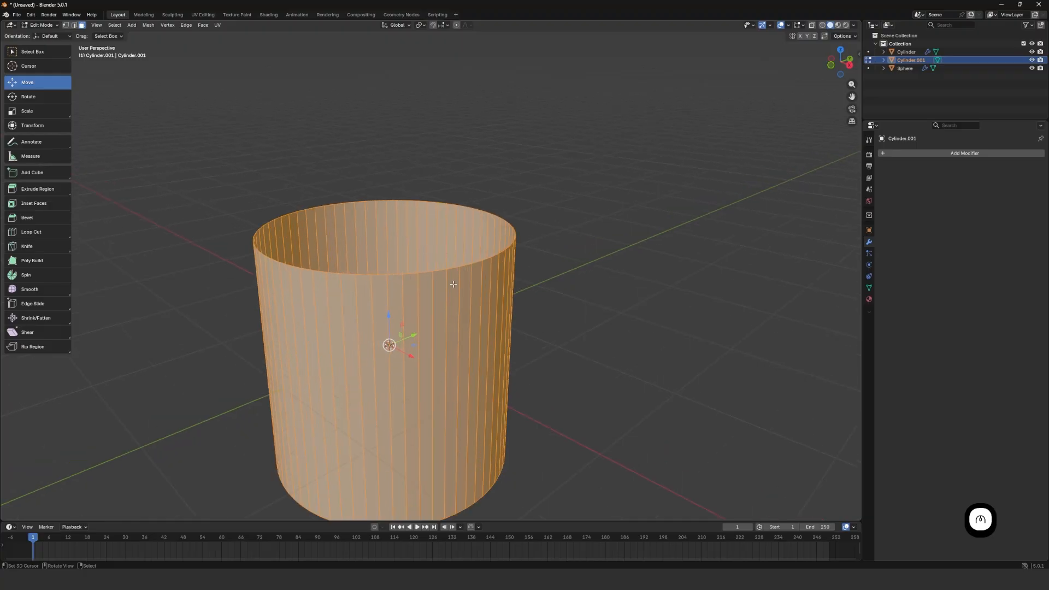
key(x)
click(421, 283)
key(ctrl+z)
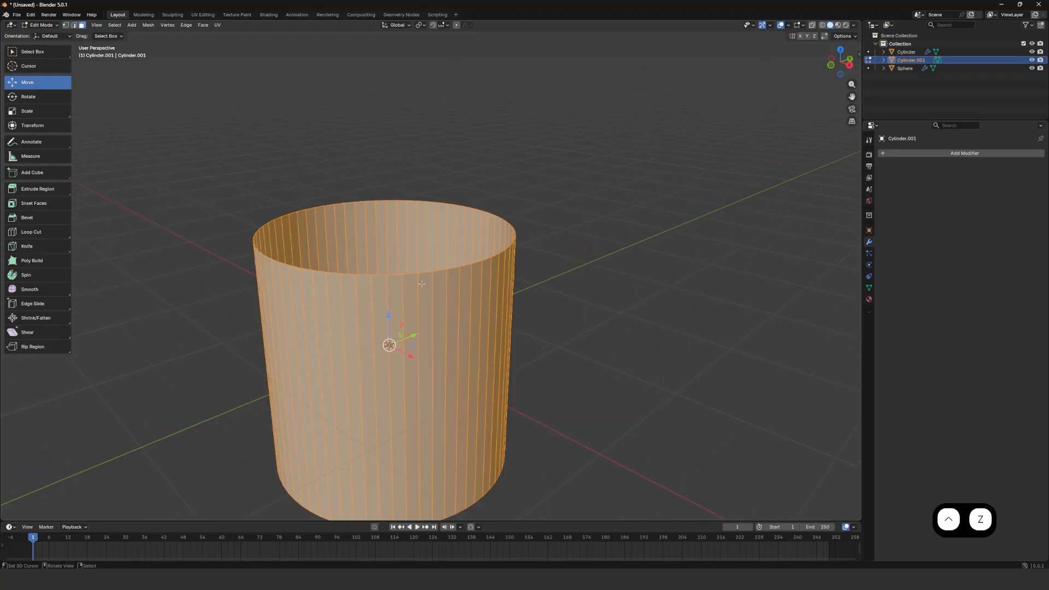
Inspect the tube from several angles, retry deleting its selected side faces, and undo that deletion.
scroll(422, 284, down, 2)
scroll(440, 284, up, 2)
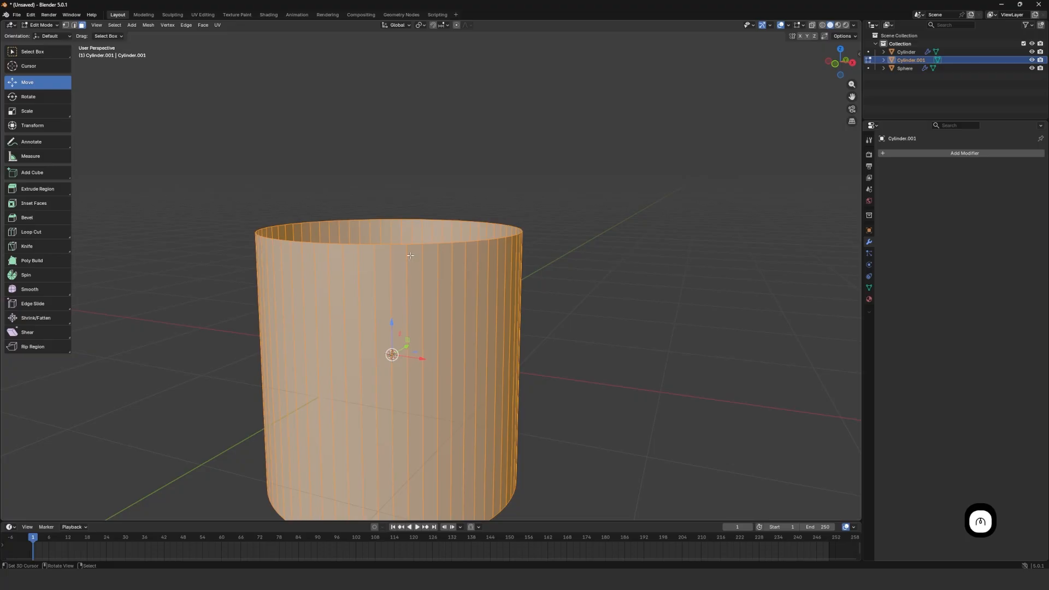
scroll(412, 256, down, 1)
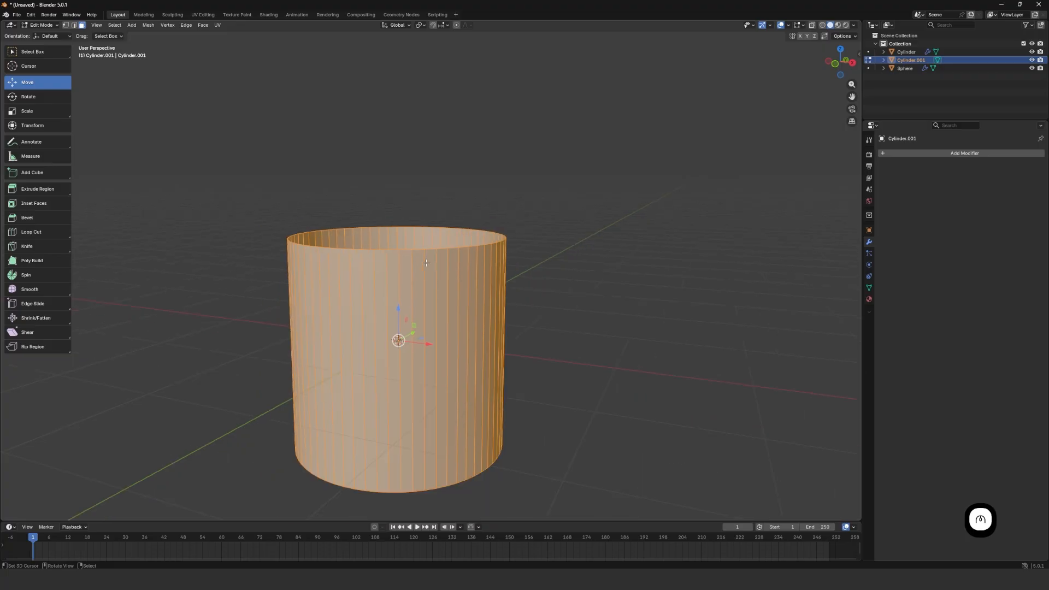
key(KP_7)
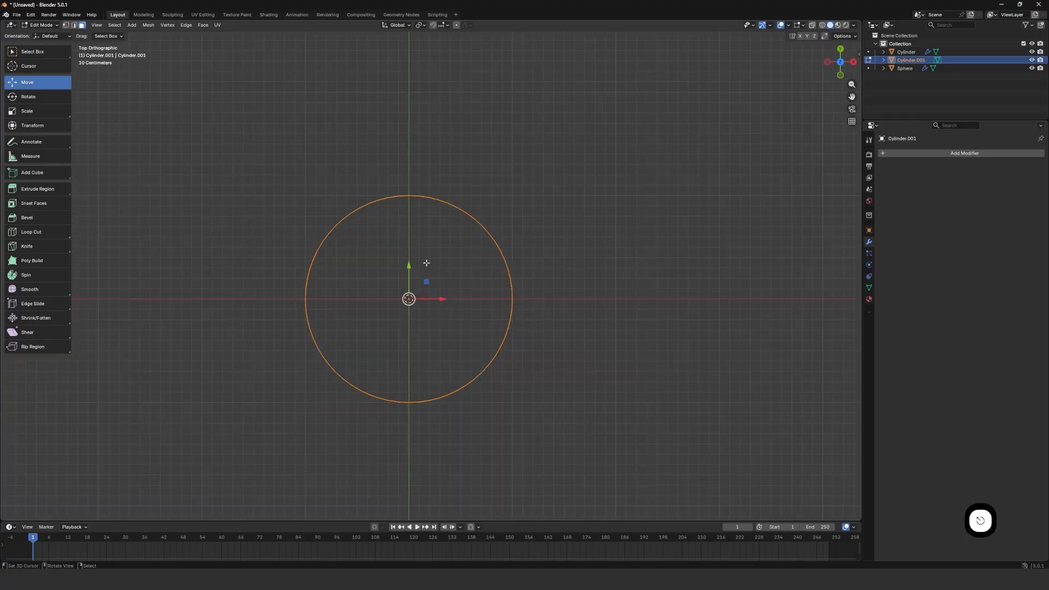
key(KP_1)
middle_drag(437, 263, 468, 290)
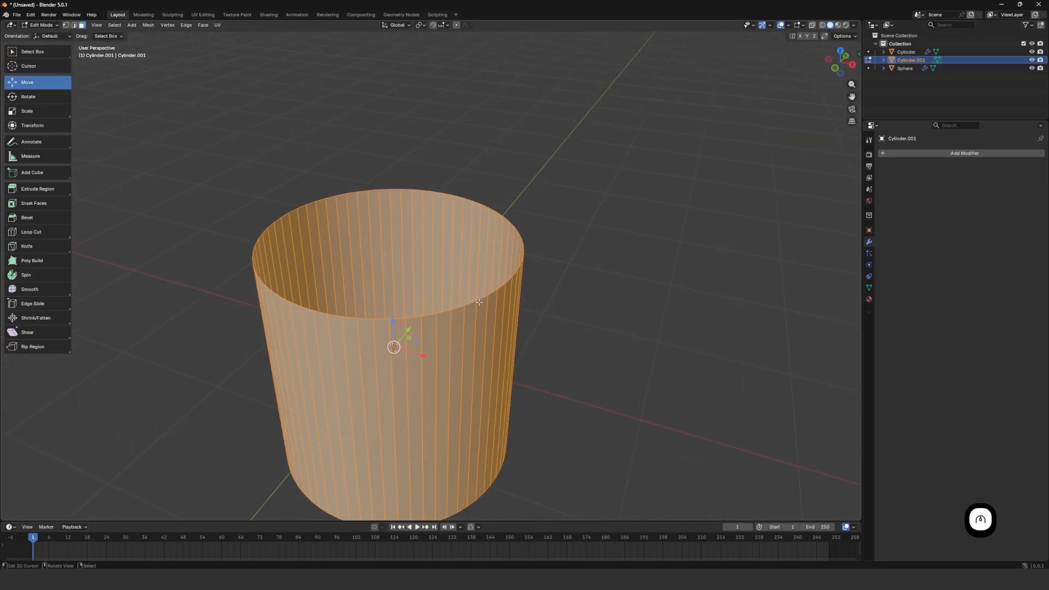
middle_drag(455, 341, 423, 263)
middle_drag(380, 191, 403, 308)
key(x)
click(439, 278)
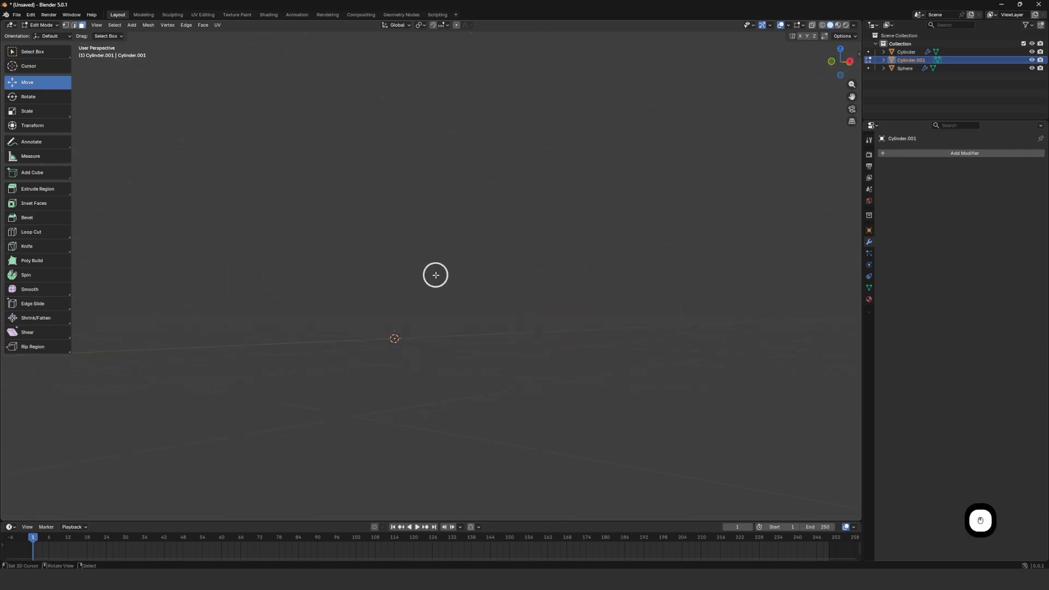
middle_drag(436, 275, 396, 261)
key(ctrl+z)
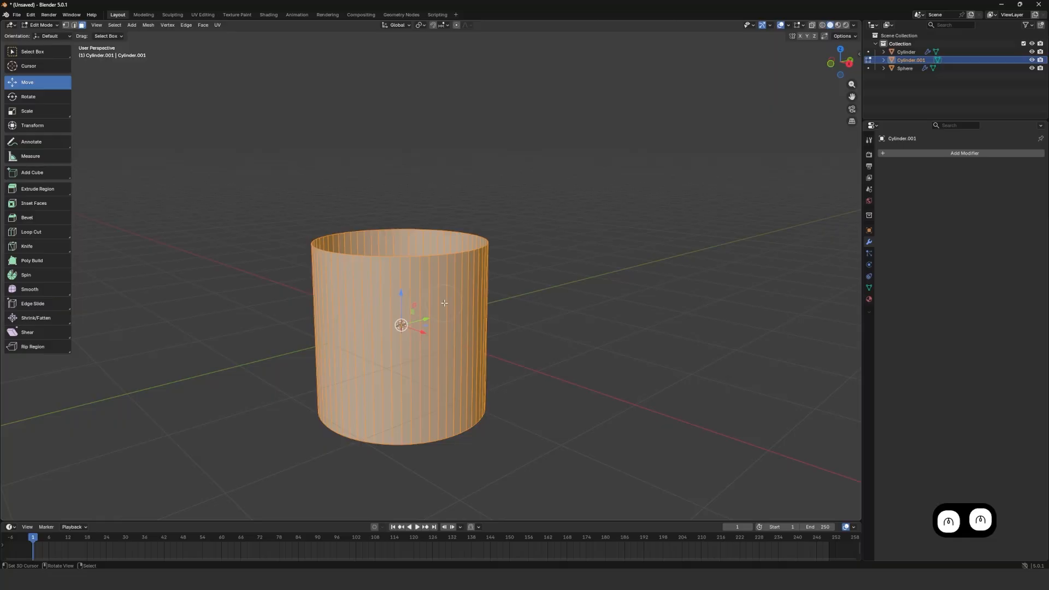
Switch to vertex selection and box-select the tube's entire bottom ring of vertices in wireframe display from the front.
scroll(408, 259, up, 2)
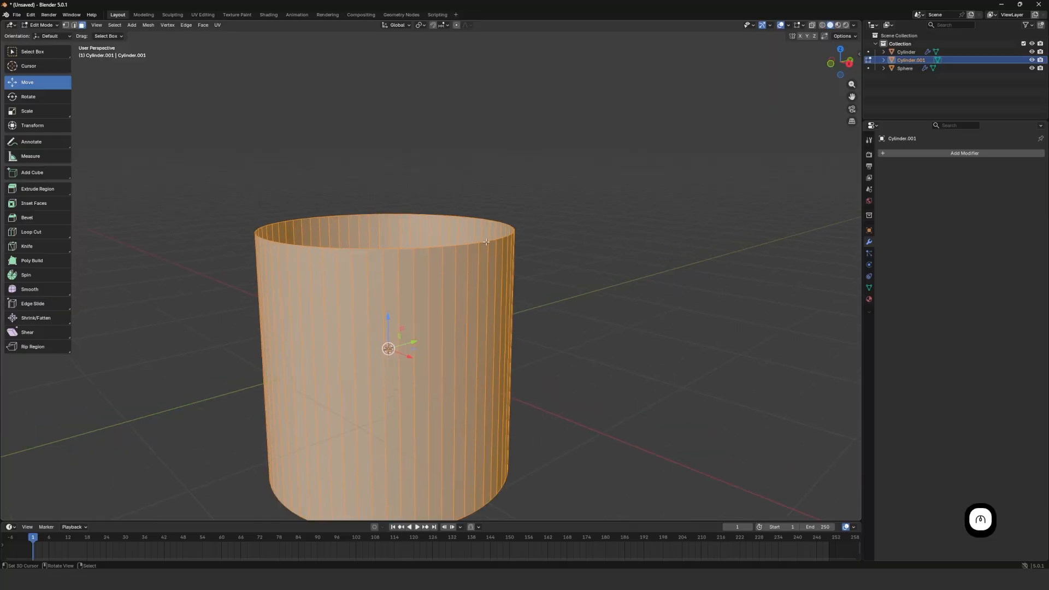
key(KP_1)
scroll(580, 313, down, 1)
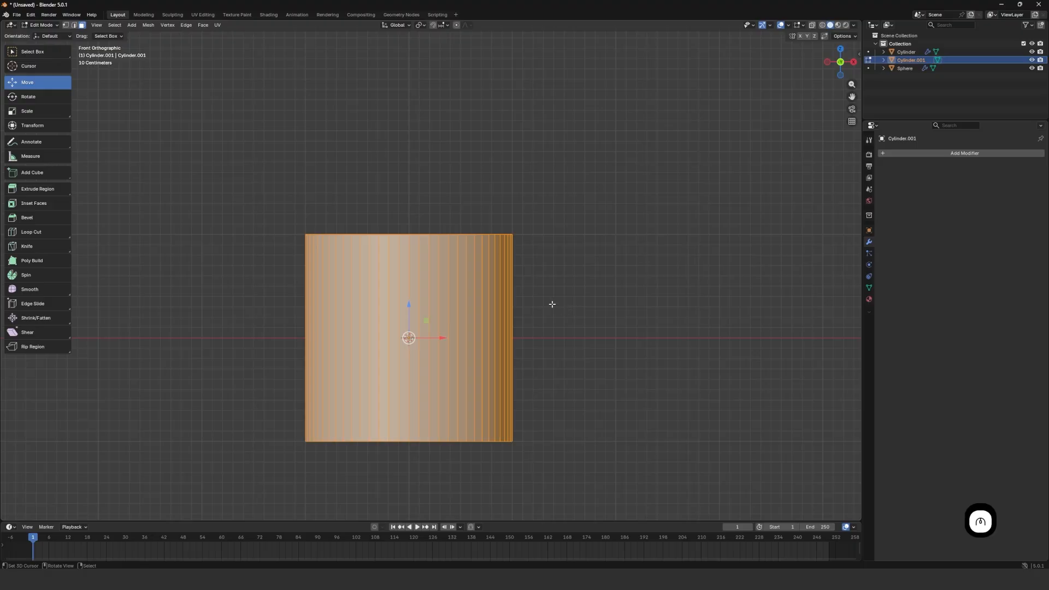
shift+middle_drag(553, 292, 562, 269)
click(66, 25)
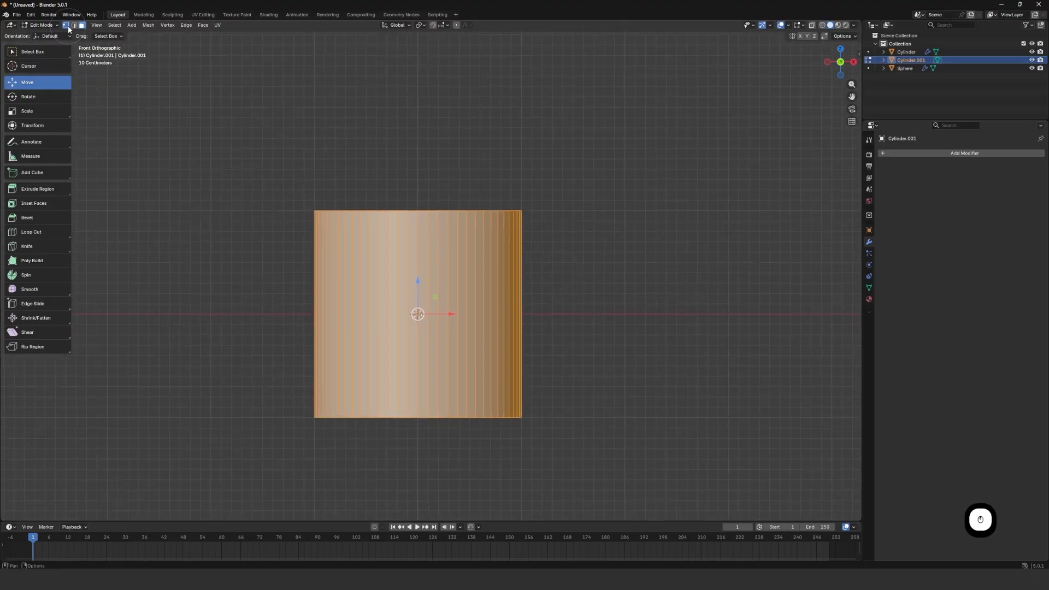
click(331, 414)
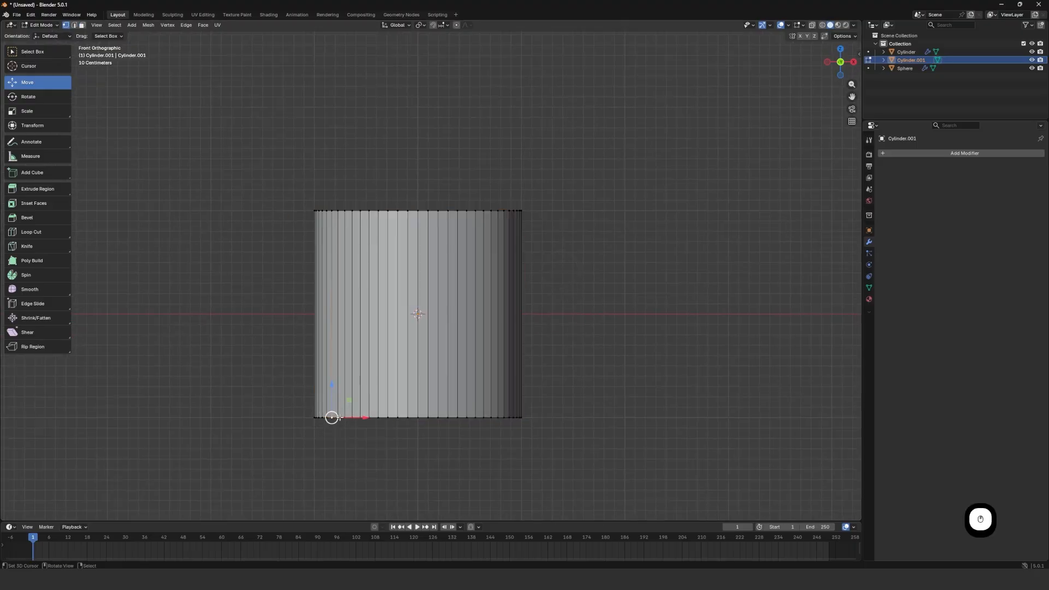
click(313, 416)
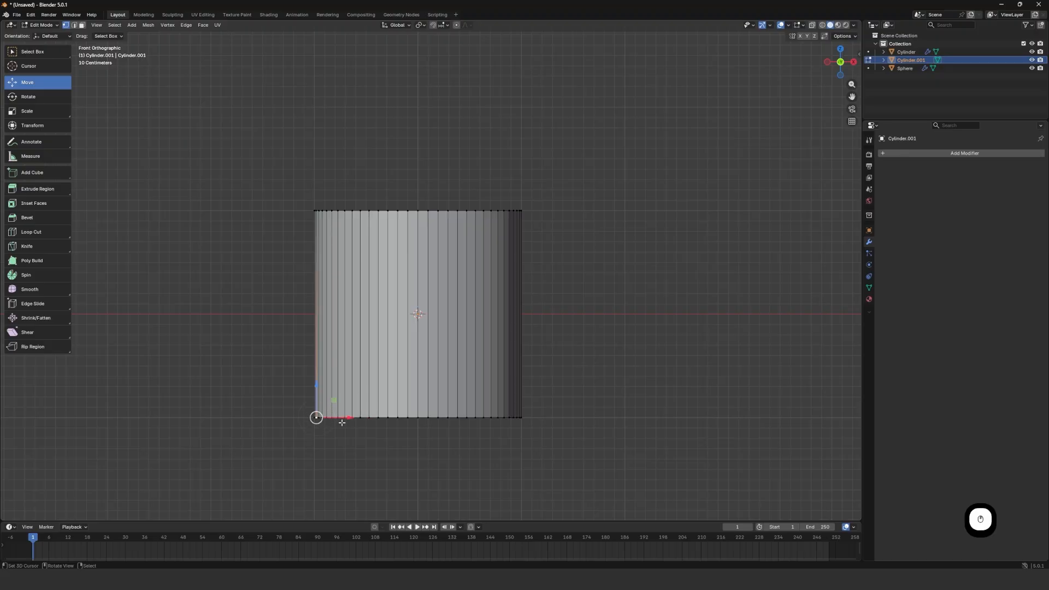
key(z)
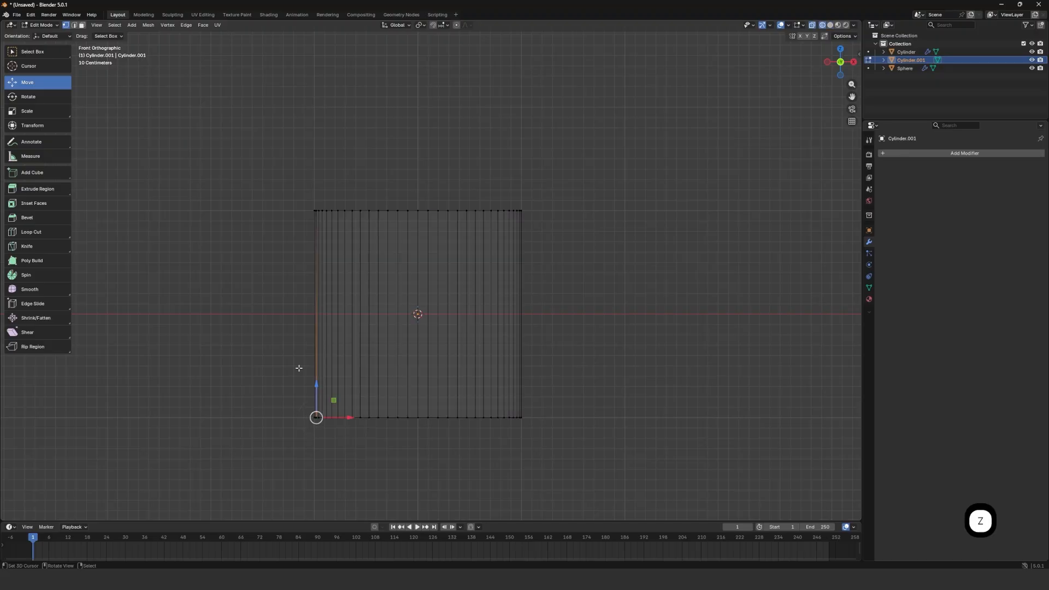
drag(232, 377, 634, 470)
middle_drag(360, 385, 389, 405)
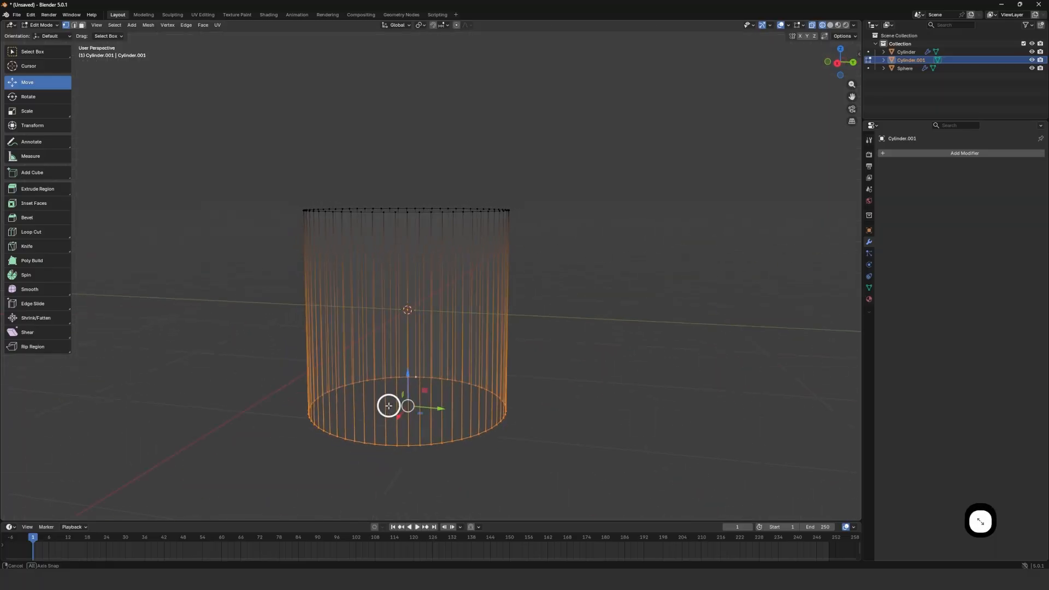
key(z)
middle_drag(539, 400, 477, 395)
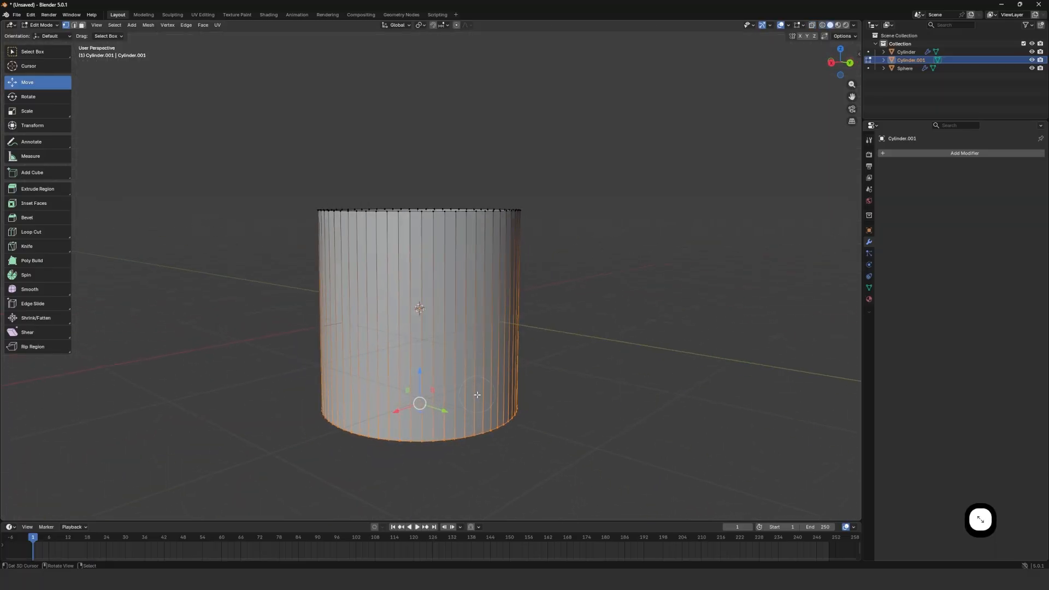
Clear the selection, box-select the bottom ring in solid display from the front, and inspect which vertices it covers.
key(KP_1)
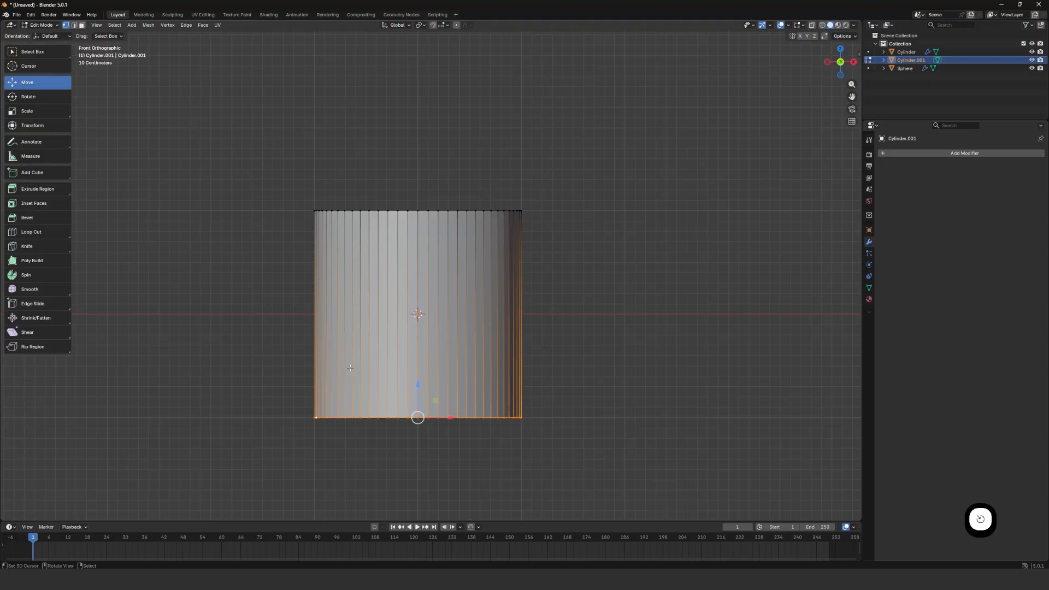
key(z)
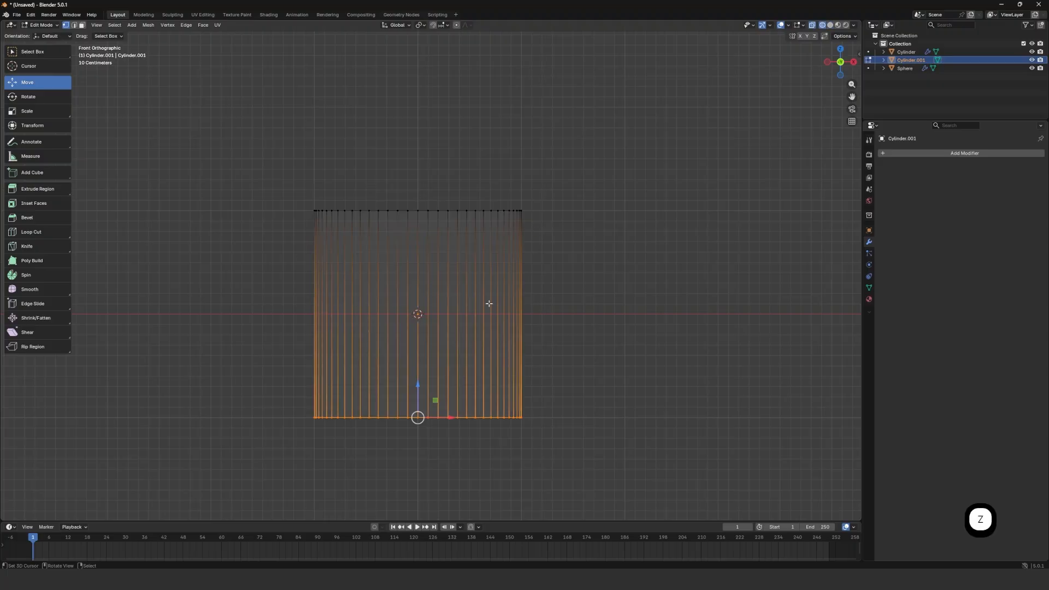
key(z)
right_click(624, 305)
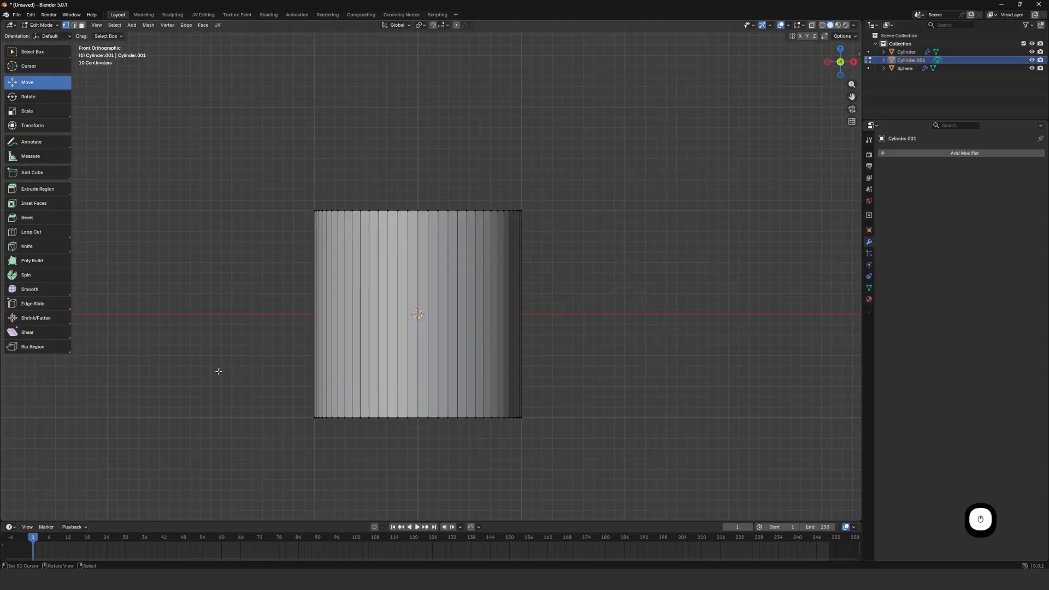
drag(251, 379, 628, 491)
middle_drag(578, 457, 458, 380)
scroll(422, 393, up, 3)
scroll(457, 381, down, 2)
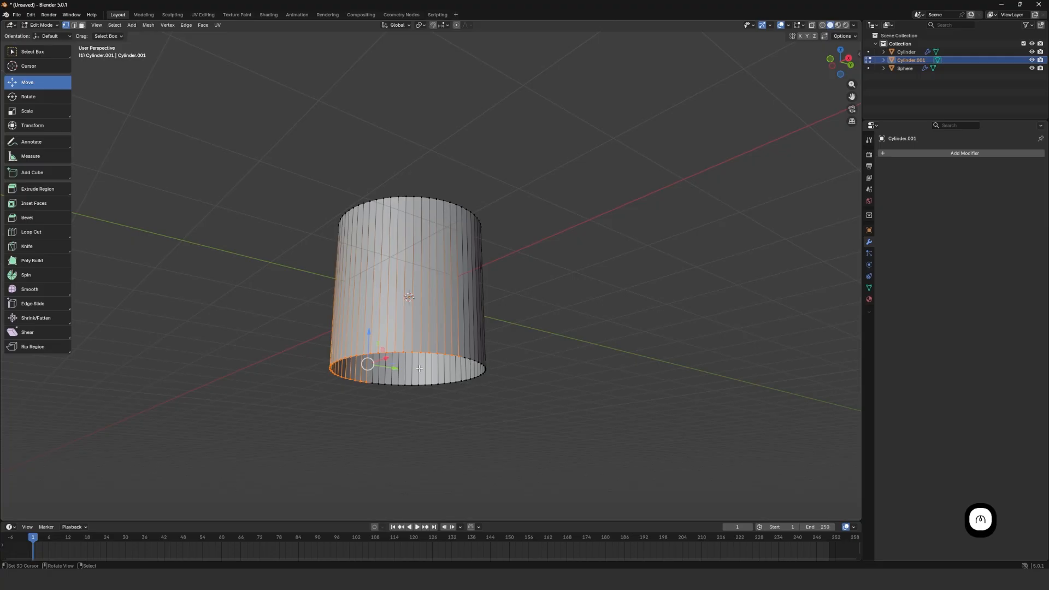
Box-select the tube's whole bottom ring in wireframe display from the front and delete its vertices, keeping only the top ring.
key(KP_1)
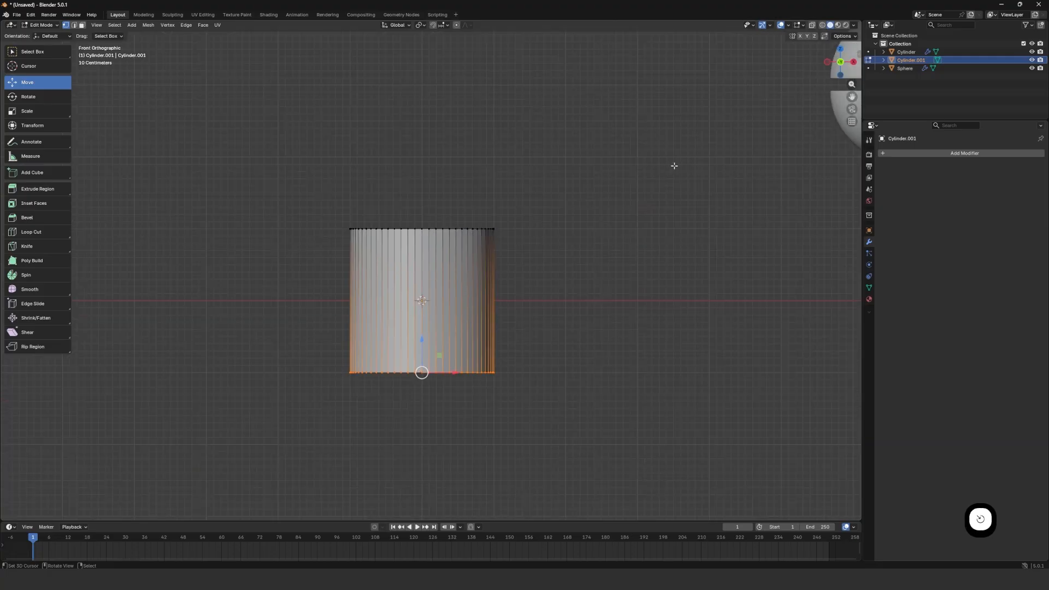
key(z)
key(b)
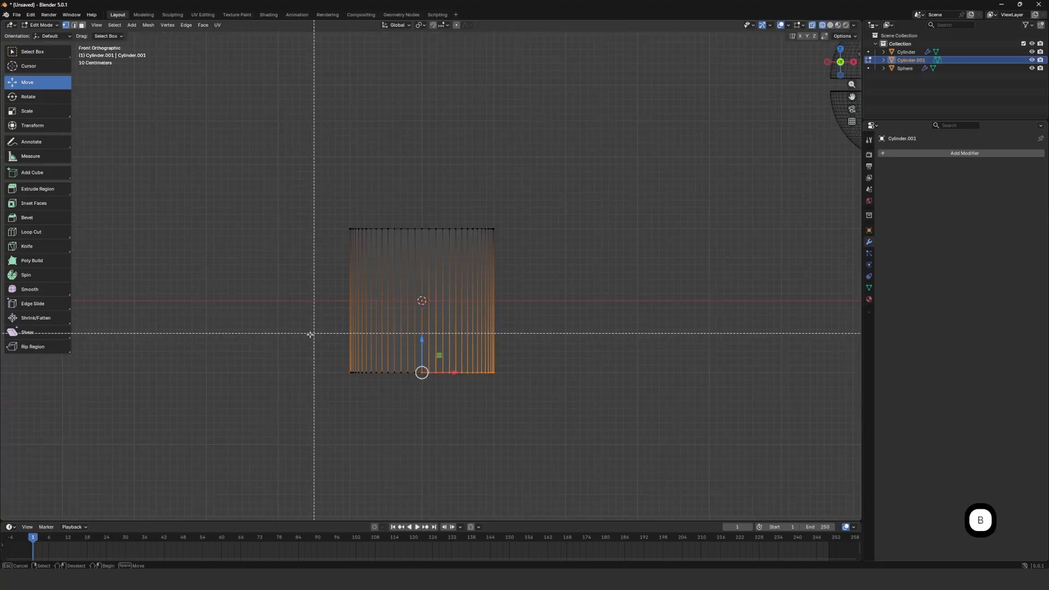
drag(293, 339, 439, 391)
key(z)
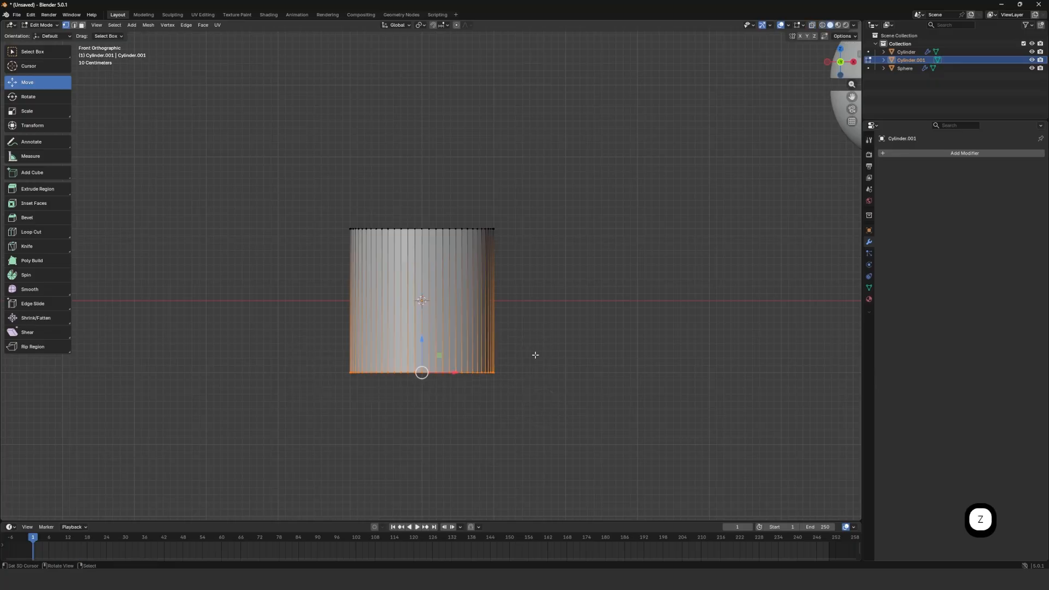
key(x)
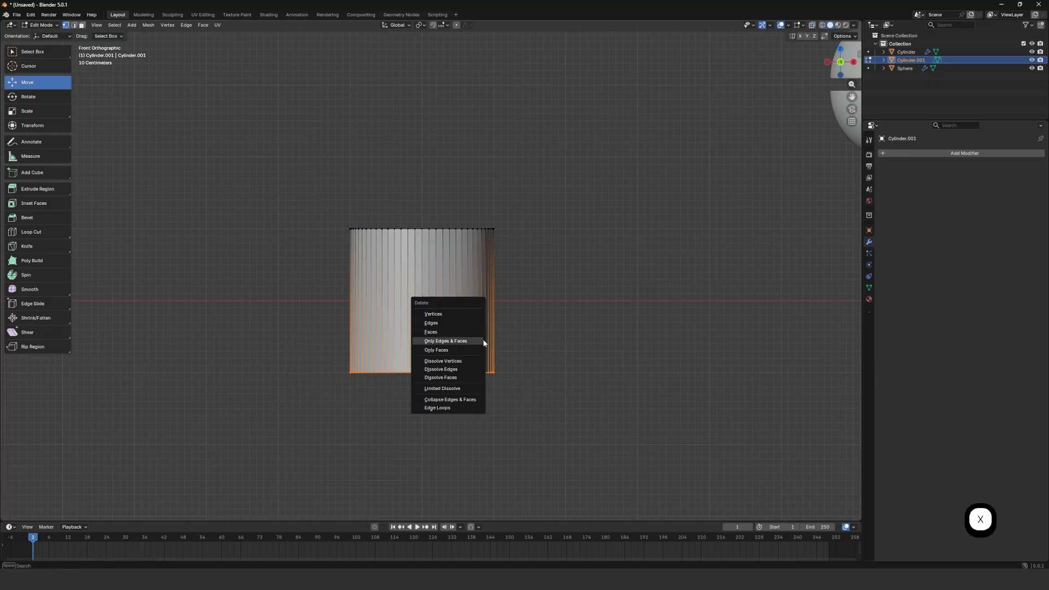
click(447, 322)
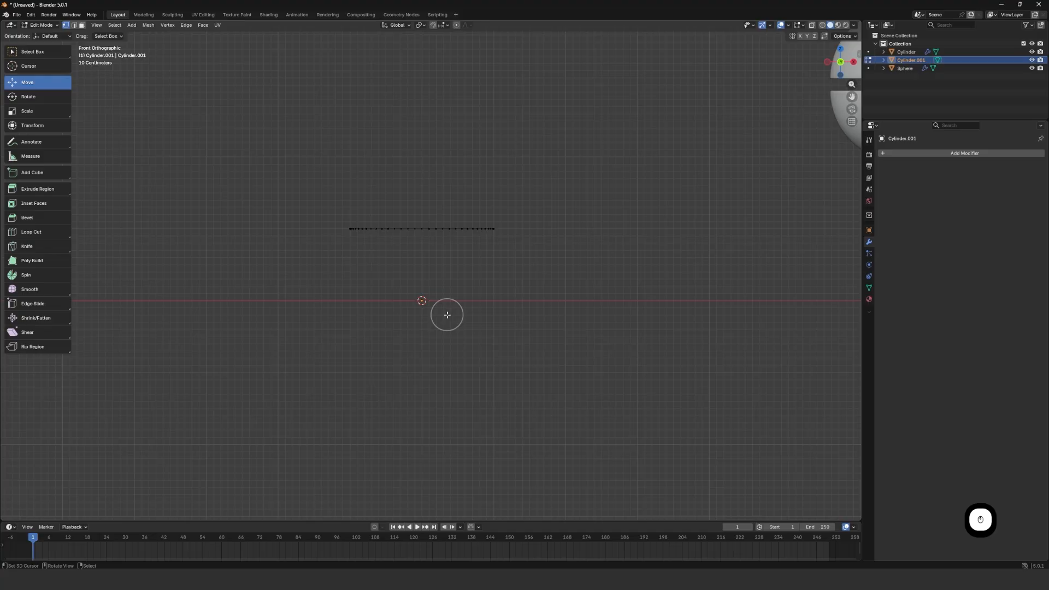
From the top view, select the half of the ring on the negative X side and delete its vertices.
middle_drag(493, 293, 481, 253)
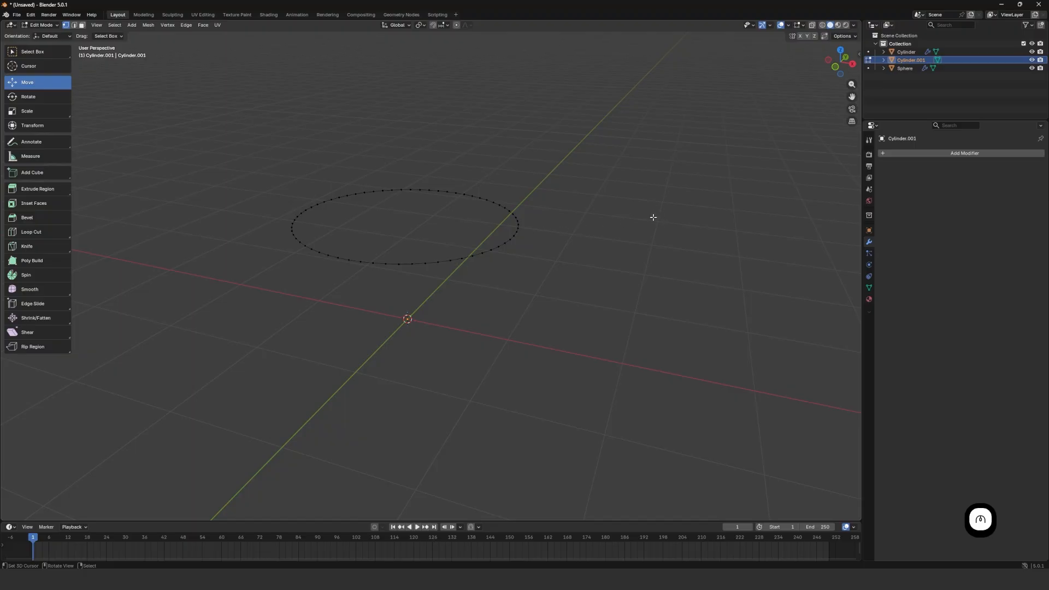
middle_drag(654, 216, 575, 230)
key(KP_7)
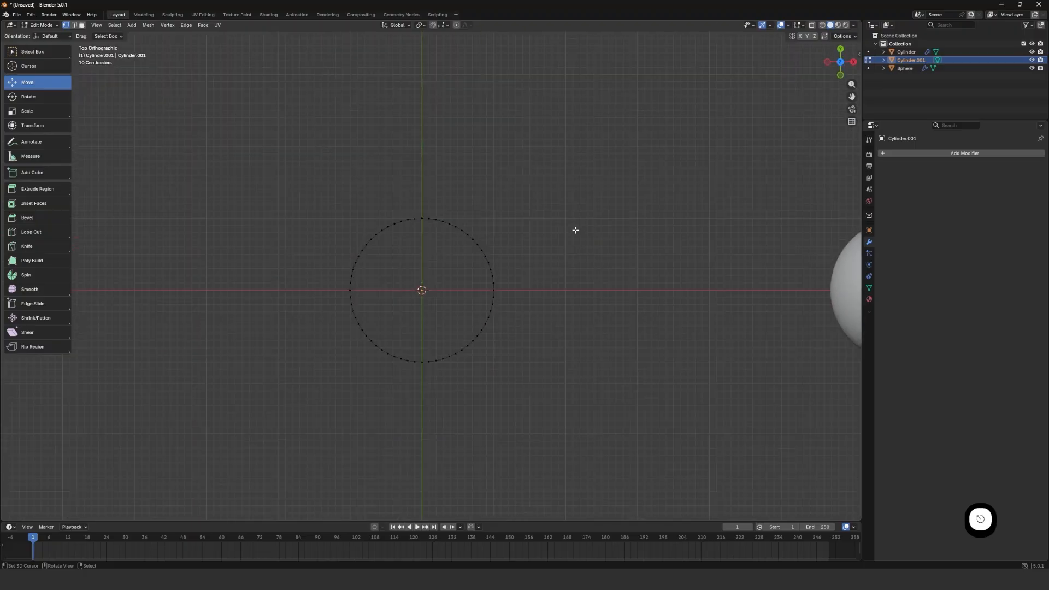
scroll(345, 194, up, 2)
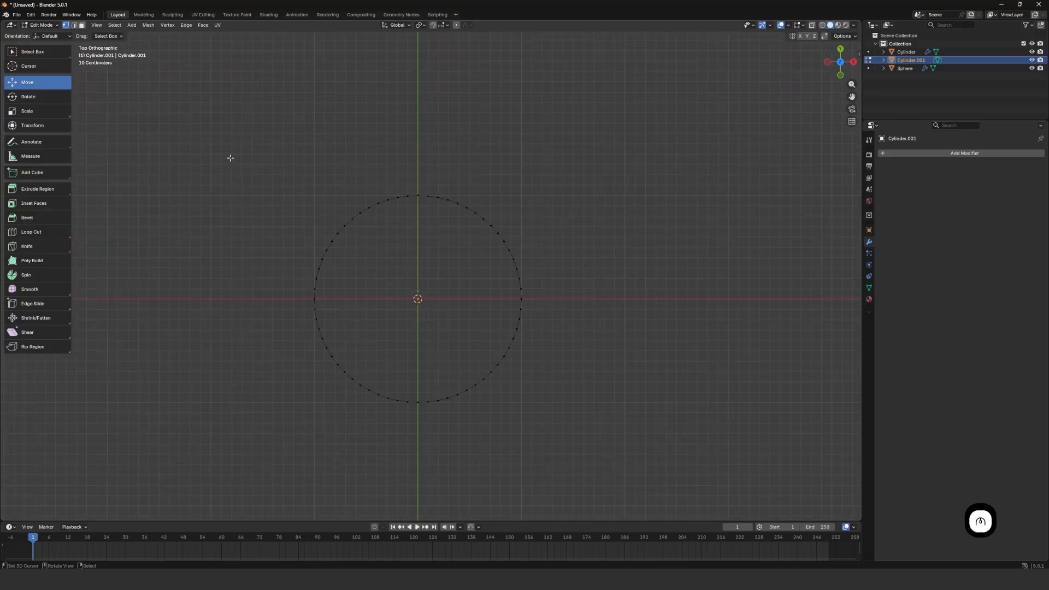
drag(225, 143, 412, 442)
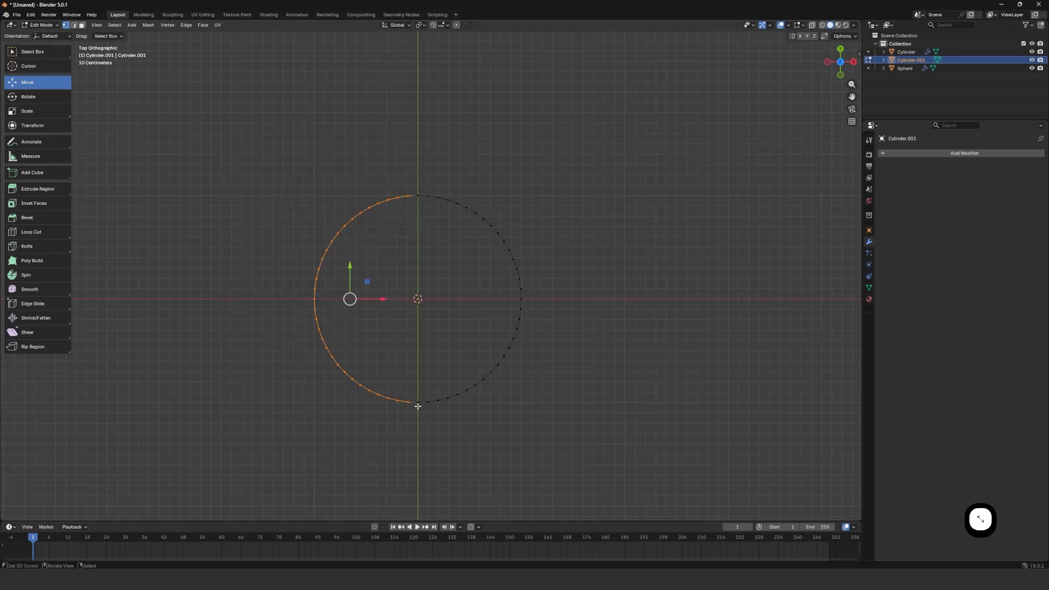
key(x)
click(420, 283)
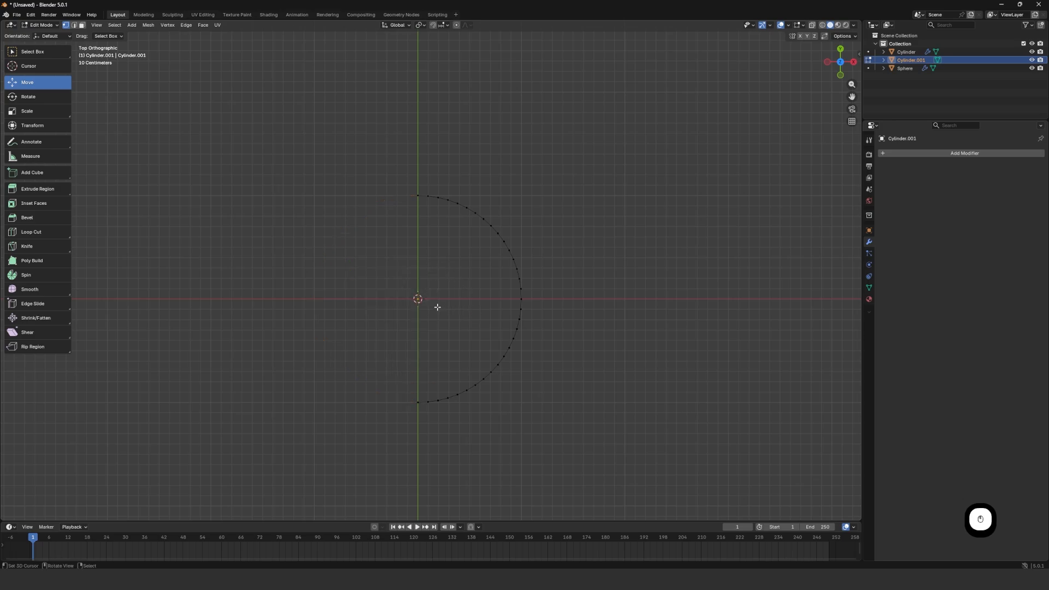
Delete the half of the remaining arc on the negative Y side and select all vertices of the quarter arc.
drag(400, 303, 558, 427)
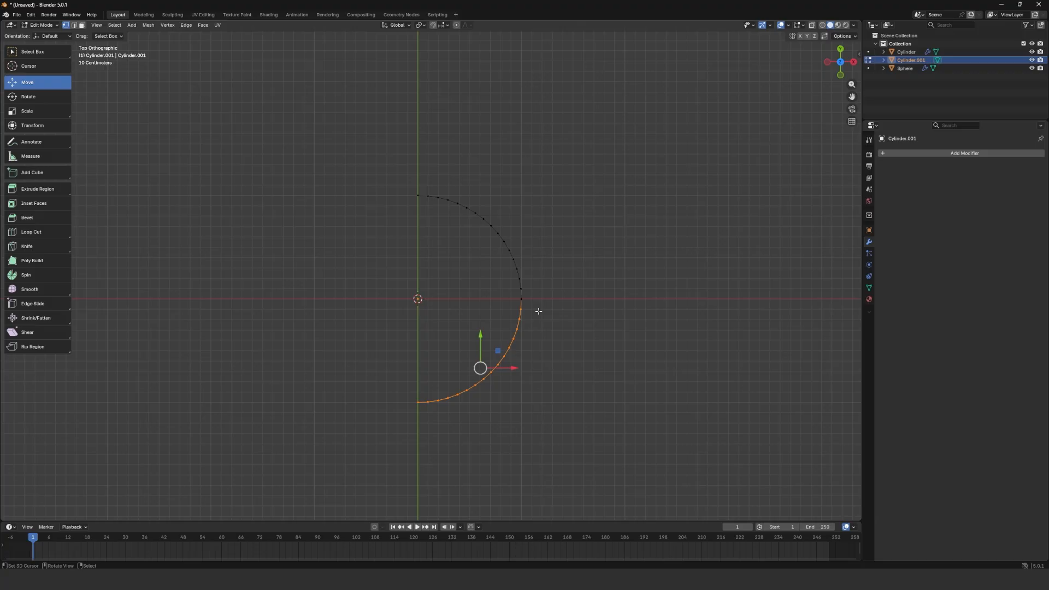
key(x)
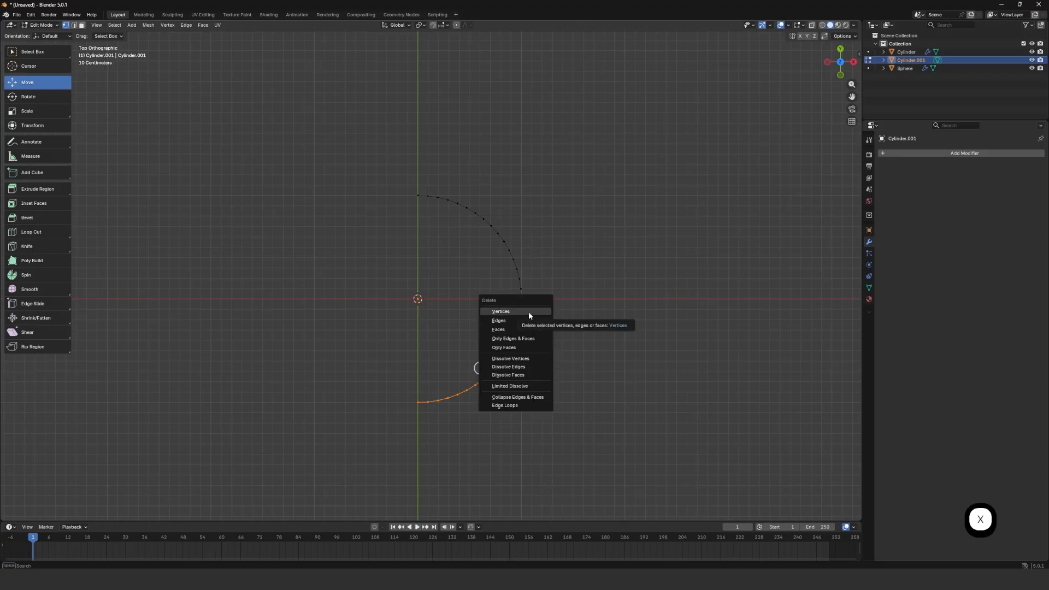
click(529, 311)
mouse_move(508, 264)
middle_down()
mouse_move(490, 208)
mouse_move(487, 269)
mouse_move(531, 265)
mouse_move(477, 268)
mouse_move(520, 267)
middle_up()
key(z)
key(Tab)
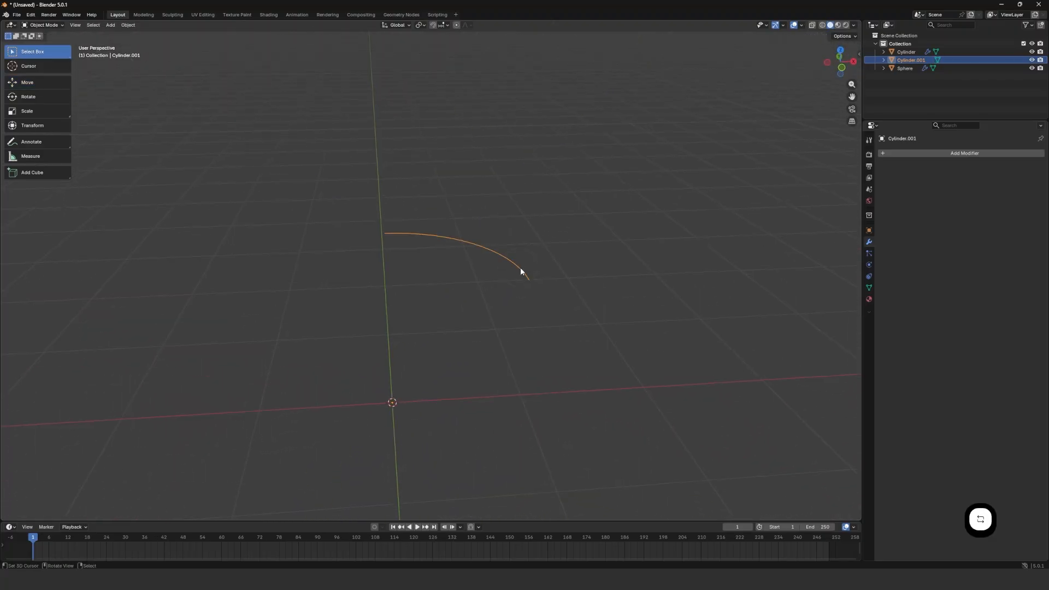
key(Tab)
key(a)
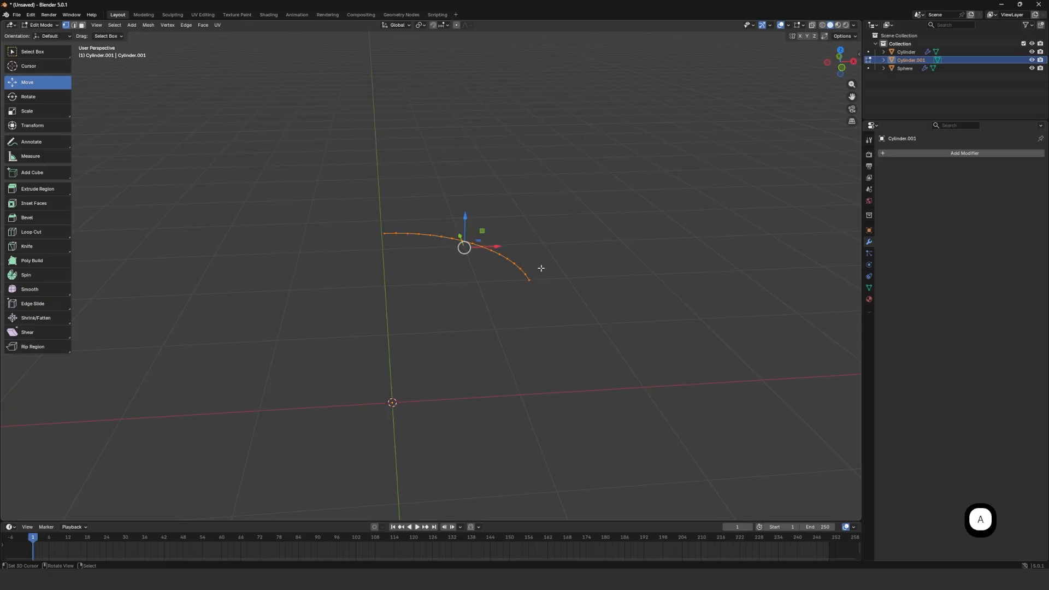
Try extruding or moving the quarter arc freely, in perspective and from the top view, and undo each attempt.
key(e)
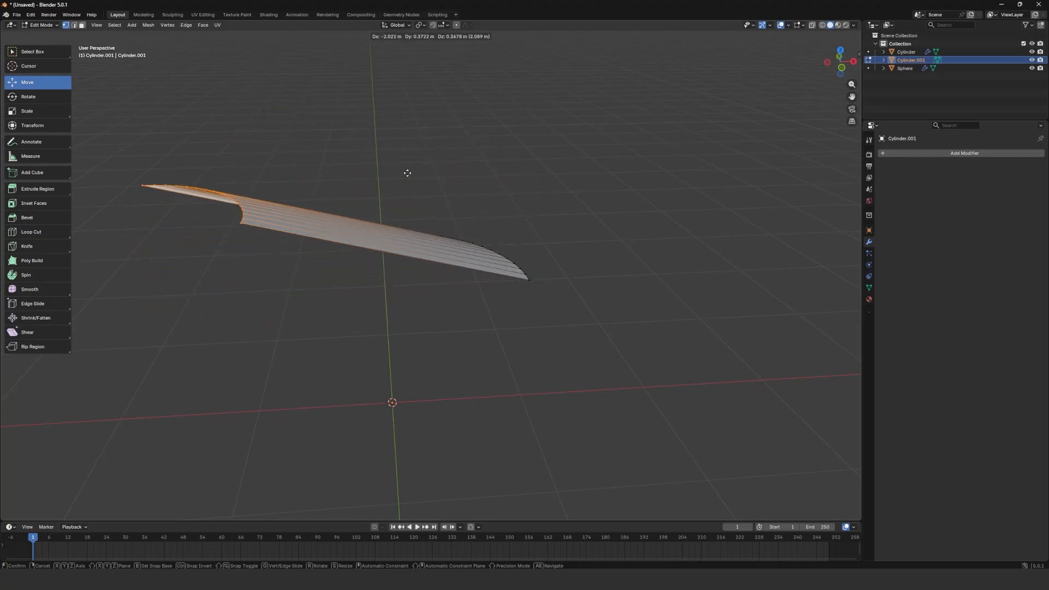
click(600, 146)
middle_drag(567, 195, 543, 244)
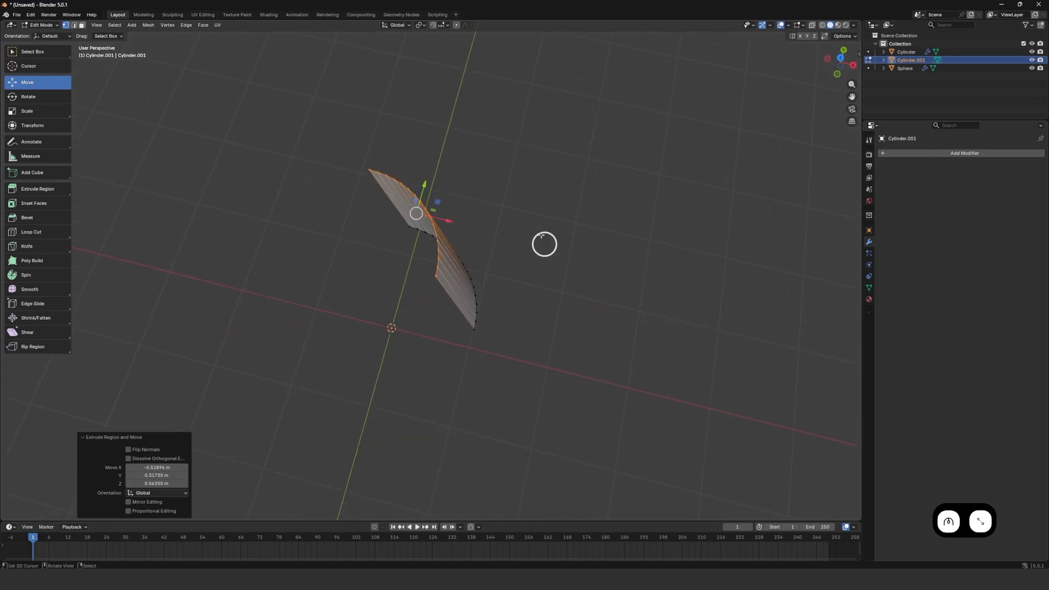
key(ctrl+z)
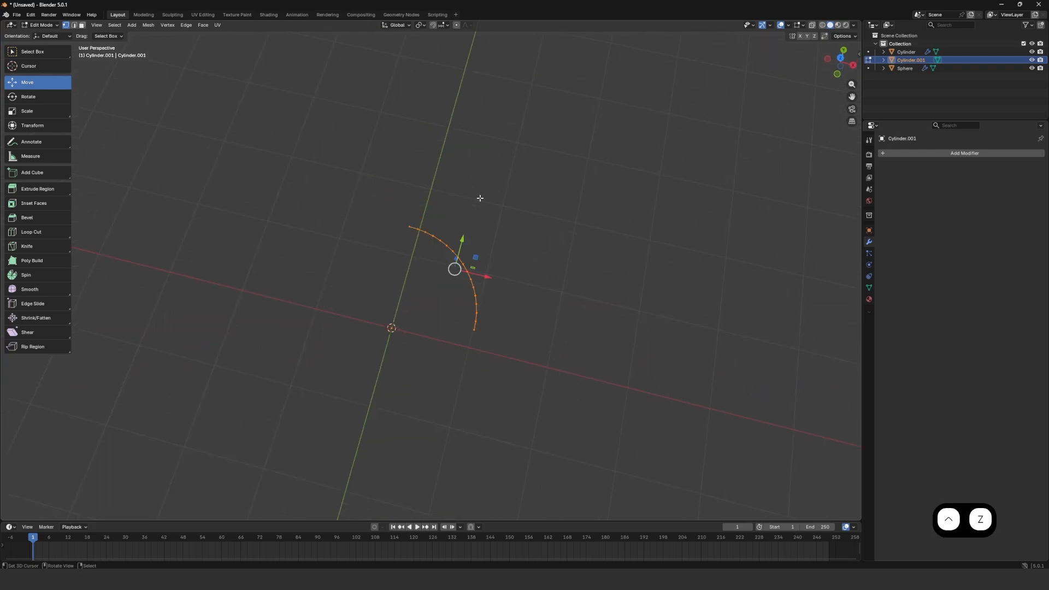
key(KP_7)
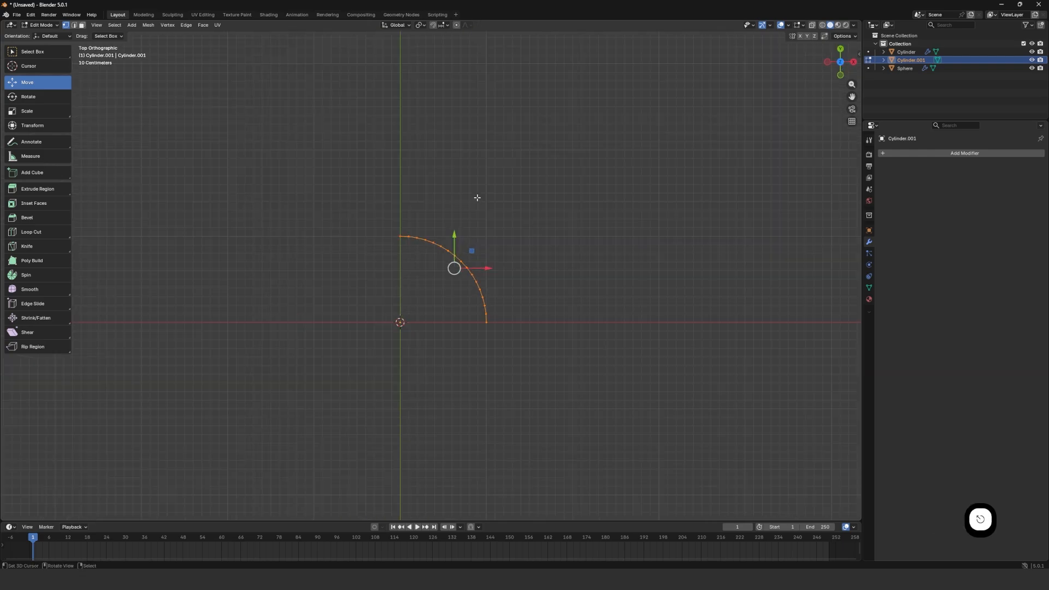
key(e)
click(562, 189)
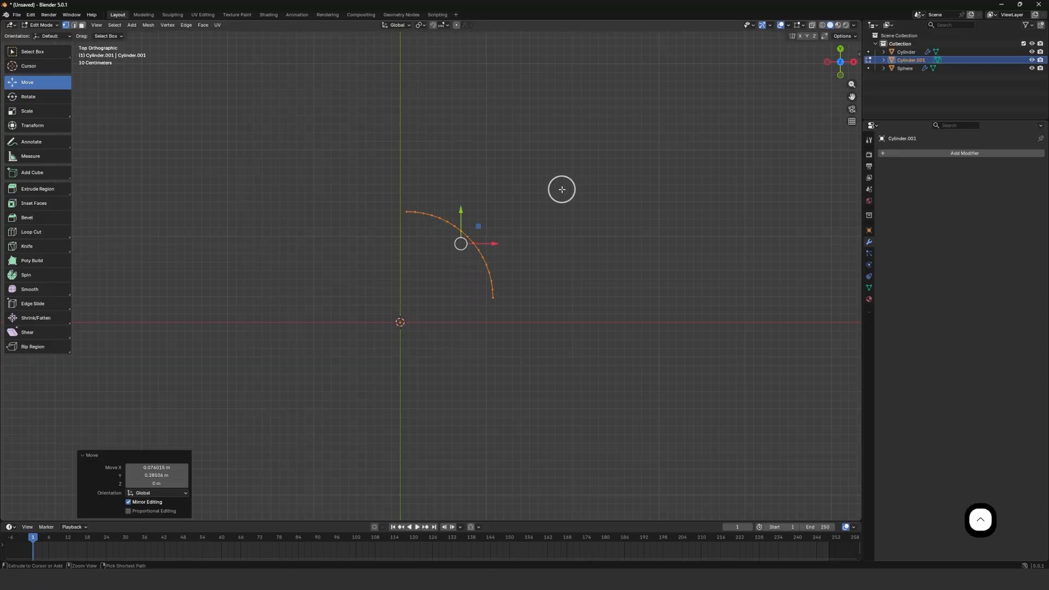
key(ctrl+z)
Try extruding the quarter arc in place and scaling the extruded edge to 0.341, and undo it.
key(e)
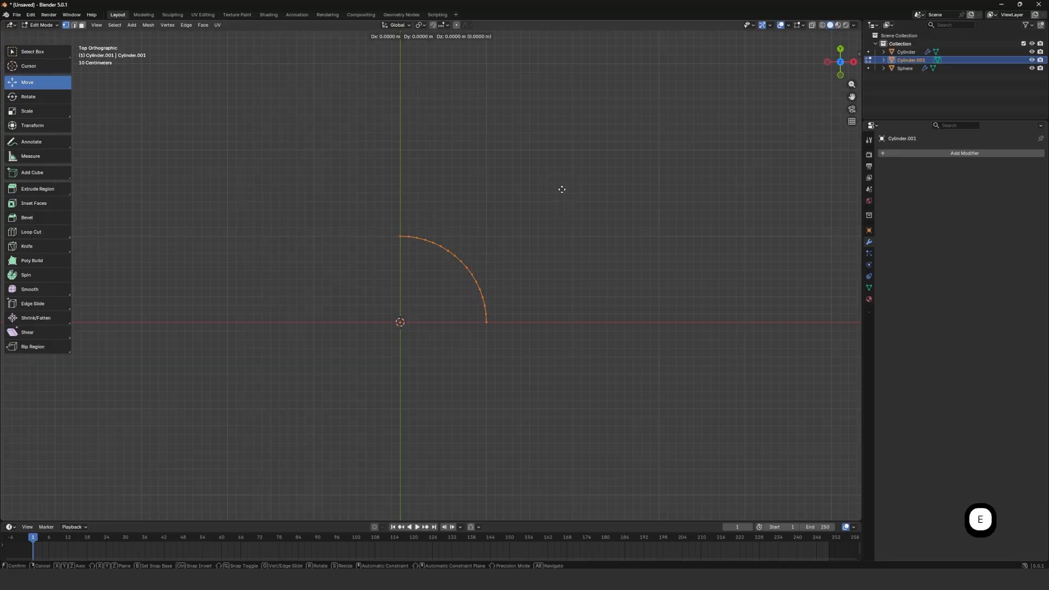
click(561, 189)
key(s)
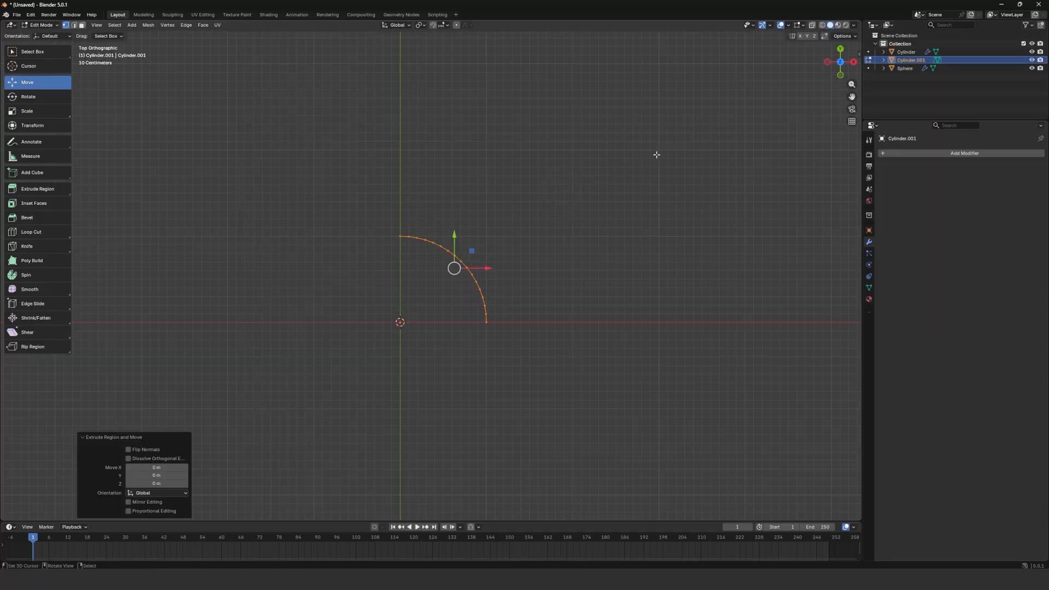
click(516, 216)
scroll(399, 252, up, 5)
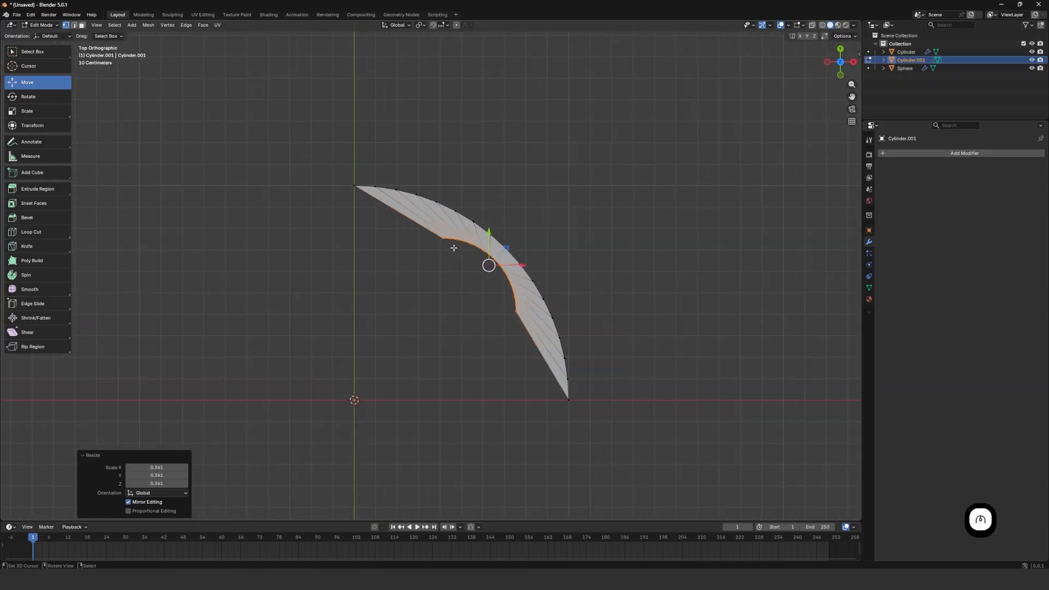
key(ctrl+z)
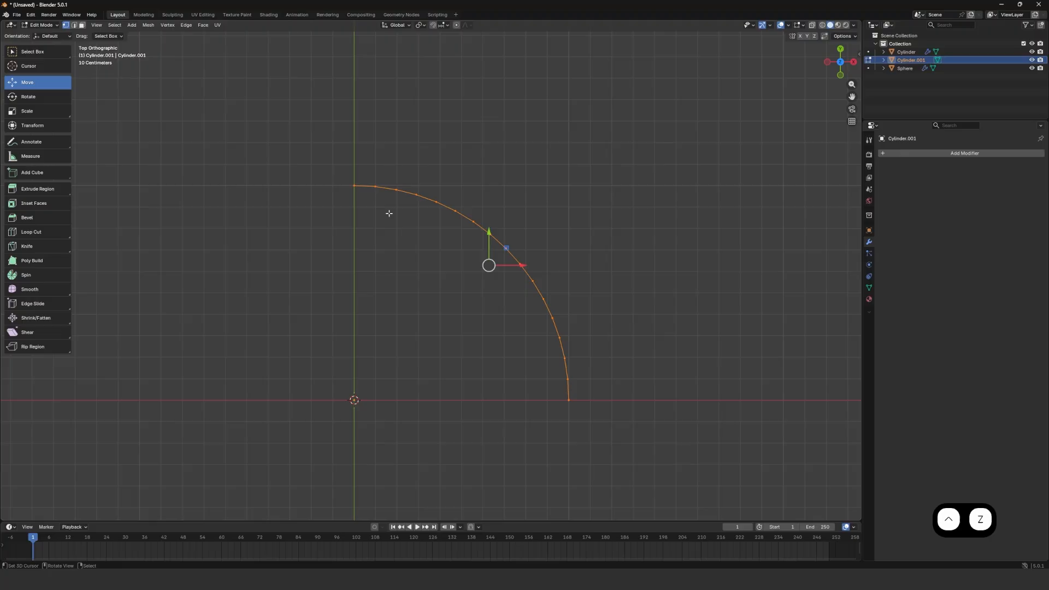
Try twice to extrude the quarter arc upward without an axis constraint in perspective, undoing each extrusion.
scroll(472, 280, down, 3)
middle_drag(482, 264, 517, 218)
key(e)
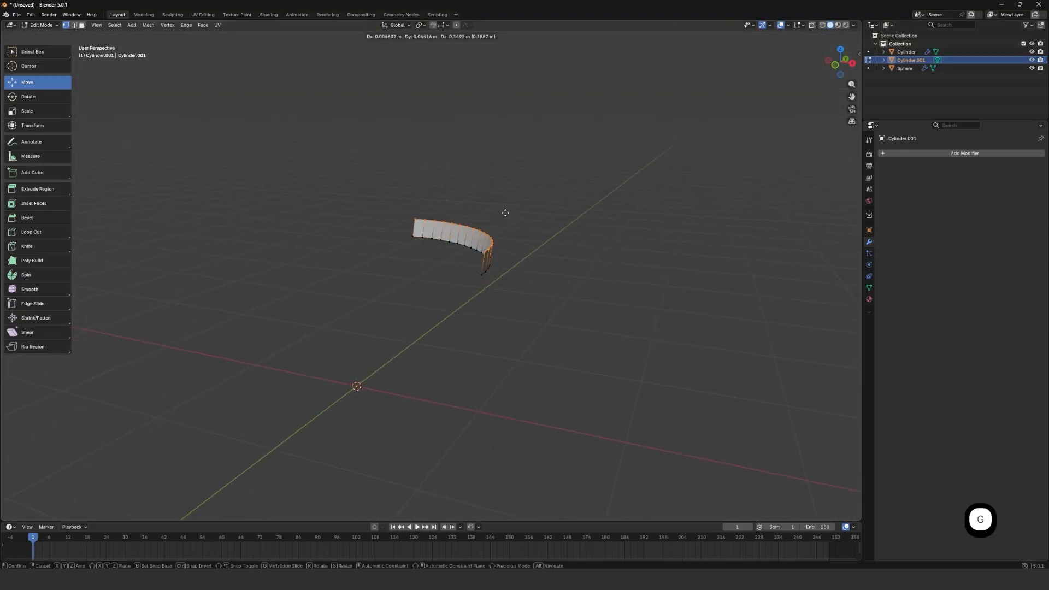
click(503, 213)
key(ctrl+z)
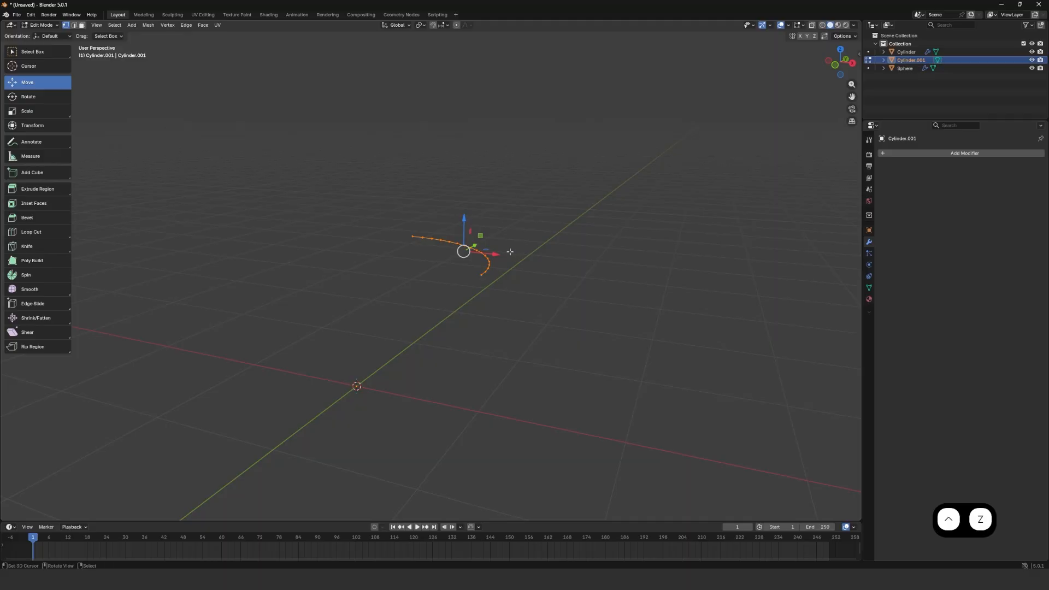
key(e)
click(522, 230)
key(ctrl+z)
Try moving the whole quarter arc freely and undo the move.
middle_drag(463, 238, 513, 221)
key(g)
click(522, 219)
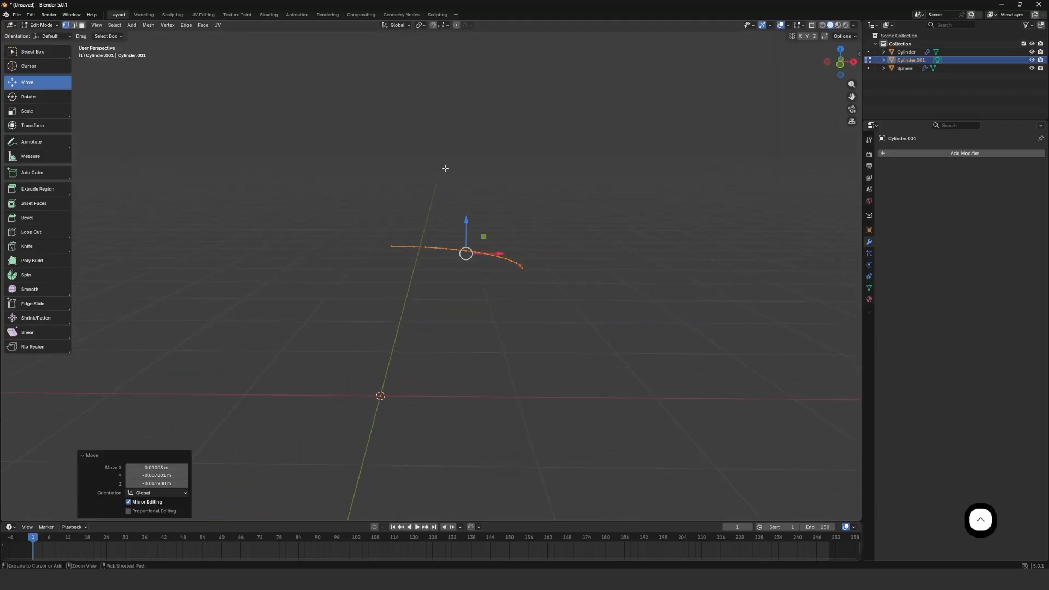
key(ctrl+z)
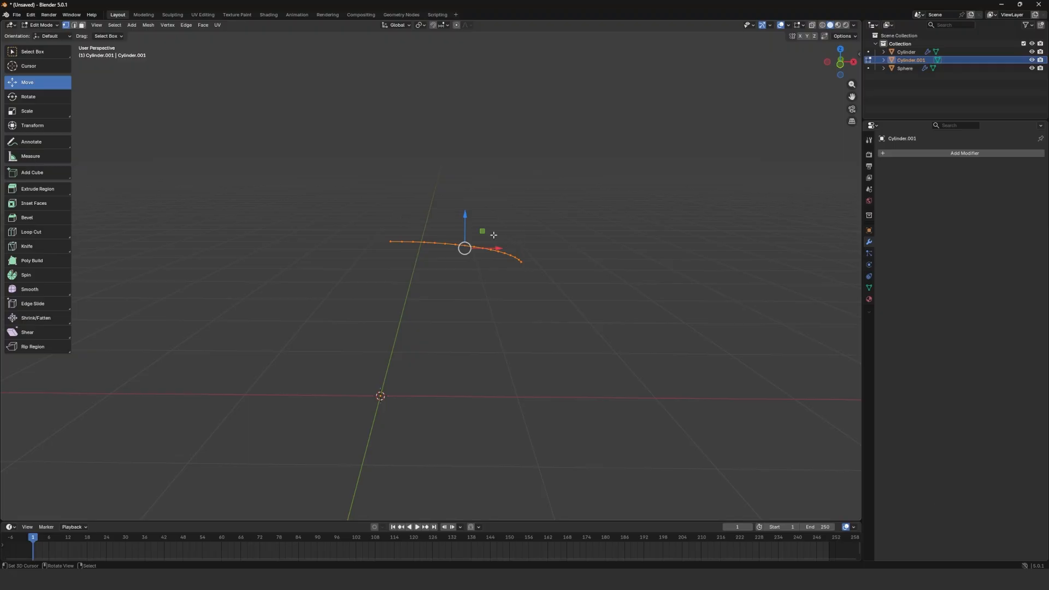
Extrude the quarter arc in place, raise the new edge along Z into a curved wall, and return to Object Mode.
middle_drag(490, 266, 475, 265)
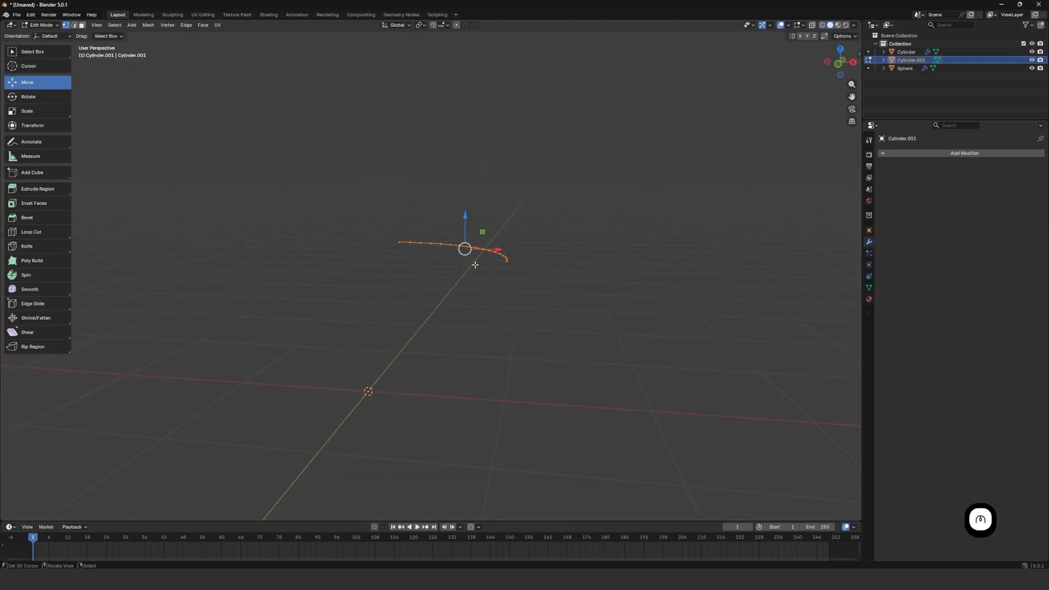
key(e)
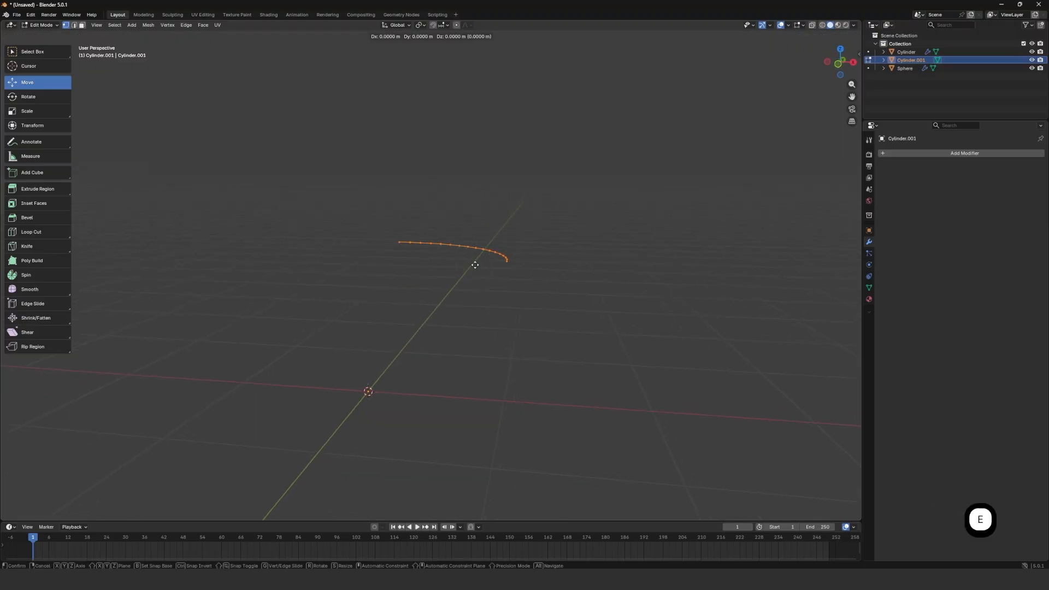
click(475, 265)
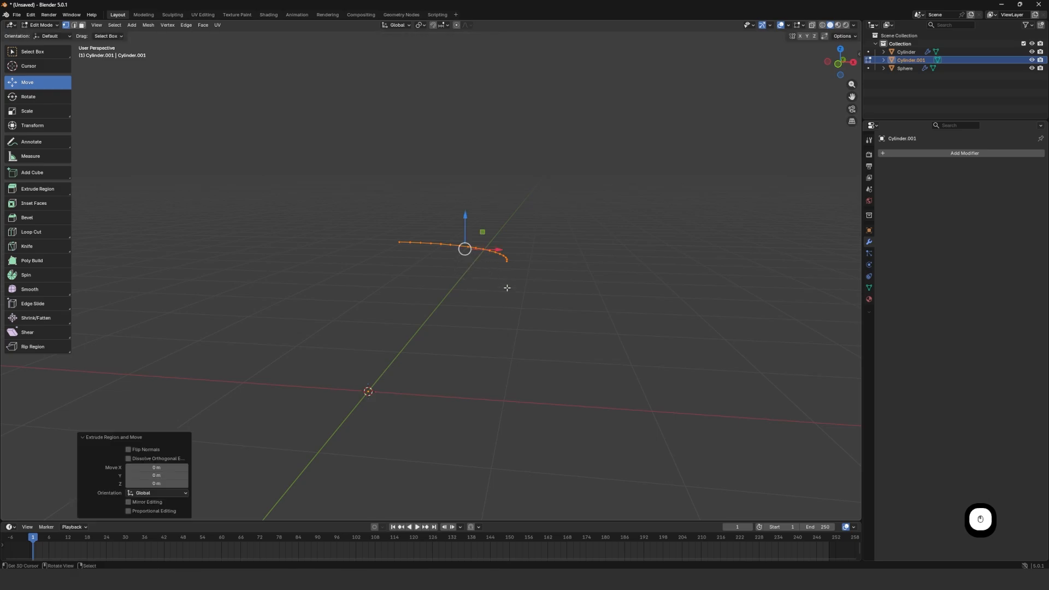
key(g)
key(z)
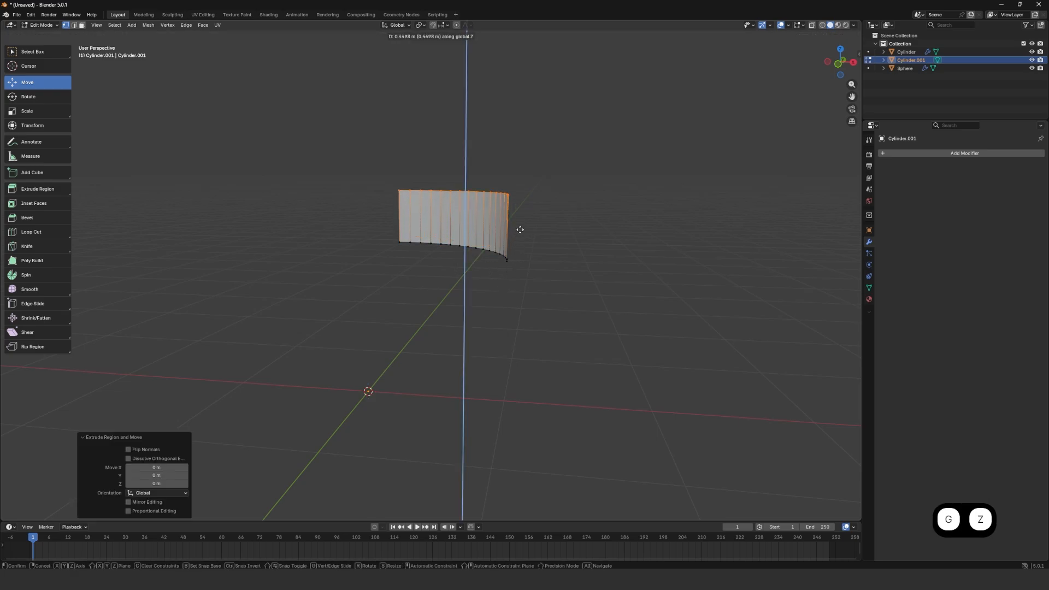
click(522, 207)
middle_drag(523, 206, 443, 195)
key(Tab)
Add a Solidify modifier to the curved wall and raise its thickness to about 0.45 m.
scroll(444, 256, up, 3)
scroll(444, 195, up, 3)
scroll(462, 191, down, 1)
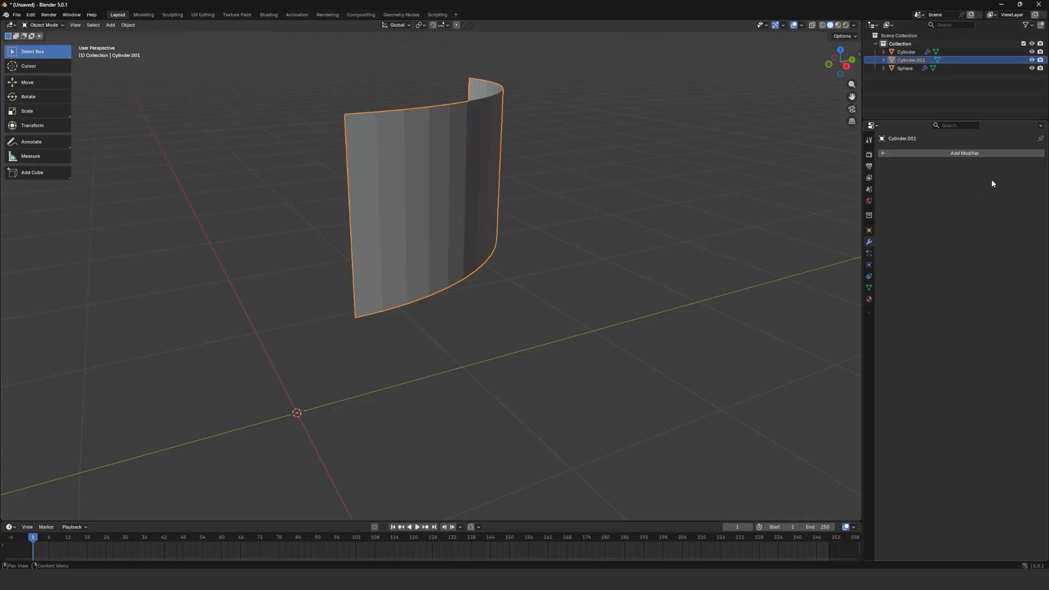
click(963, 155)
mouse_move(945, 177)
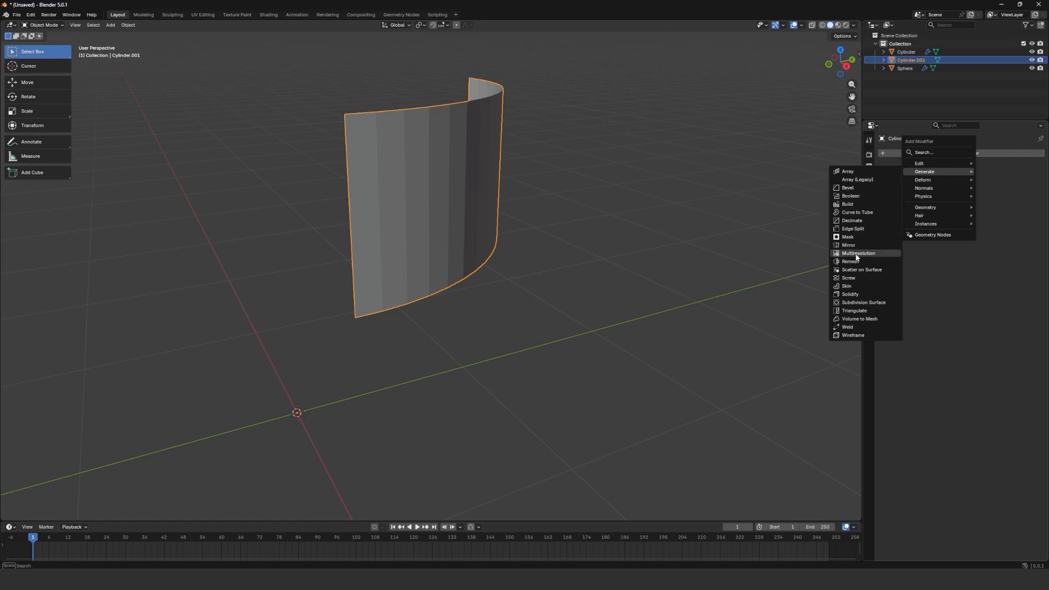
click(862, 295)
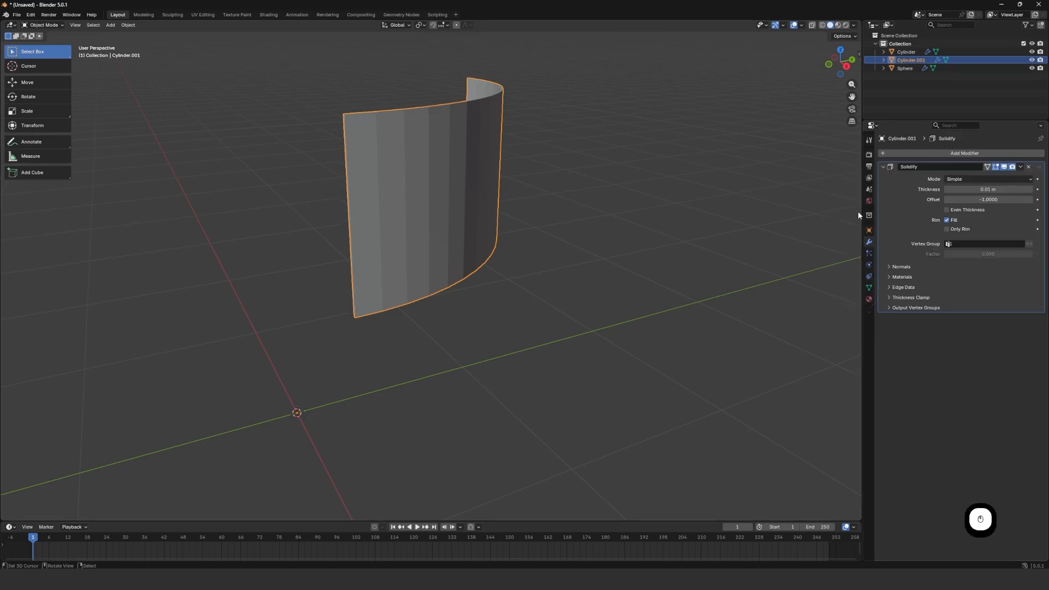
middle_drag(464, 162, 464, 221)
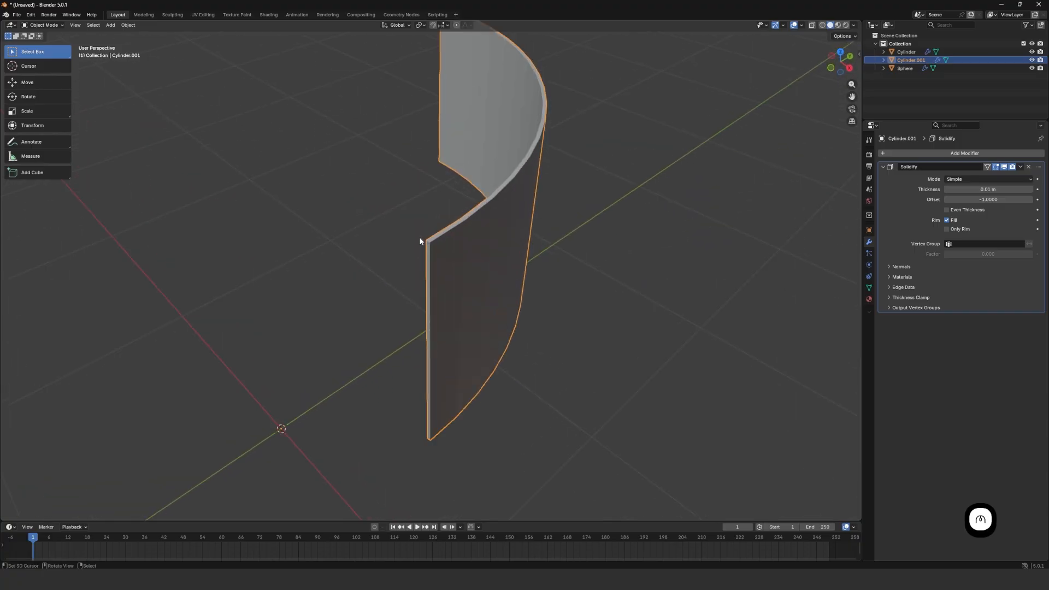
drag(988, 189, 168, 193)
scroll(572, 157, down, 3)
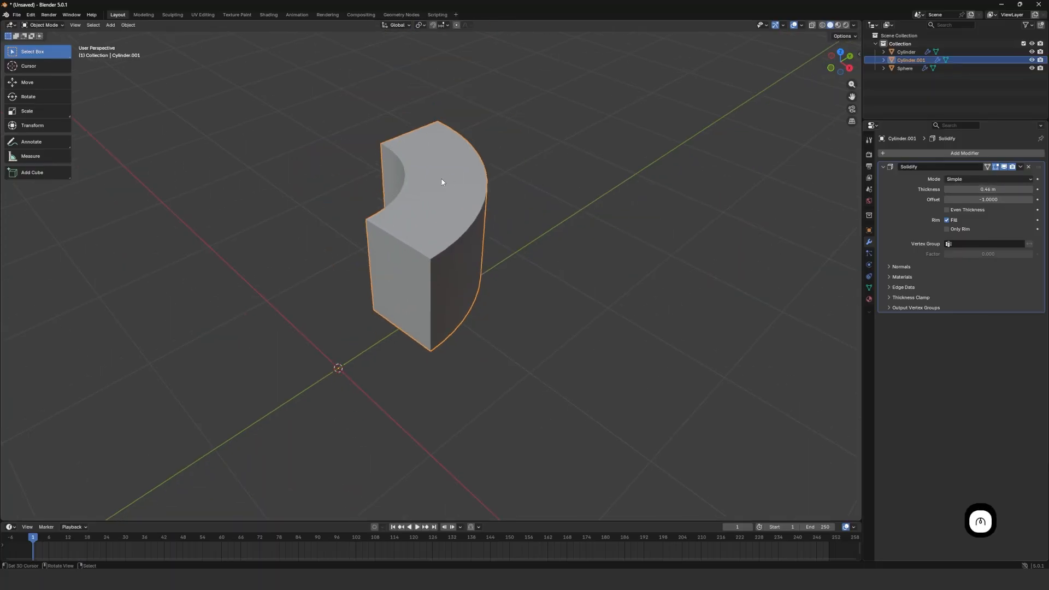
middle_drag(572, 157, 454, 175)
scroll(465, 154, up, 2)
scroll(529, 175, up, 2)
middle_drag(529, 176, 492, 202)
Lower the curved block's top edge vertices about 0.51 m along Z in Edit Mode and return to Object Mode.
key(Tab)
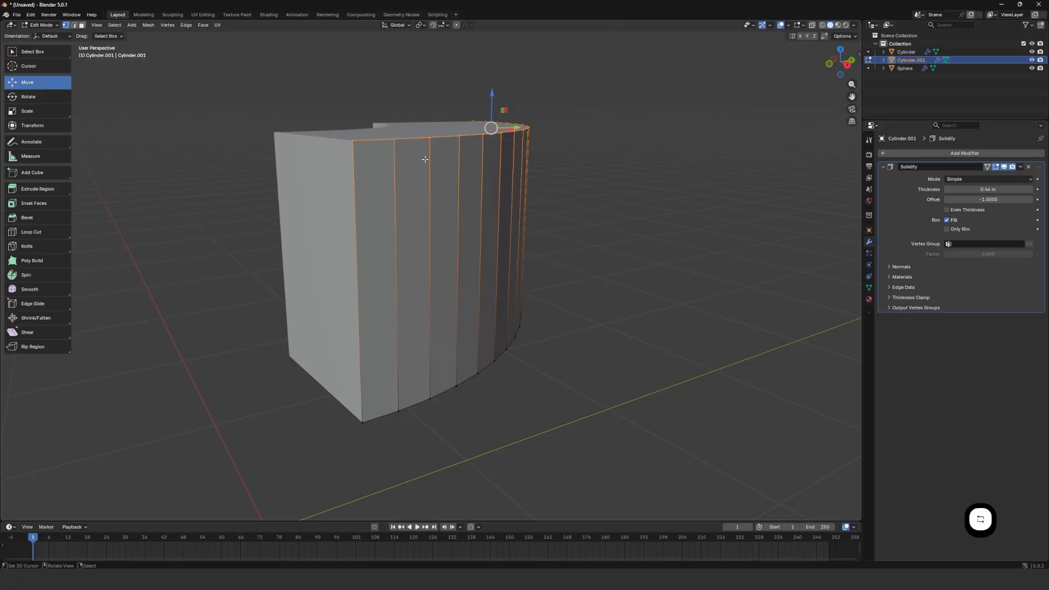
middle_drag(425, 159, 442, 197)
key(g)
key(z)
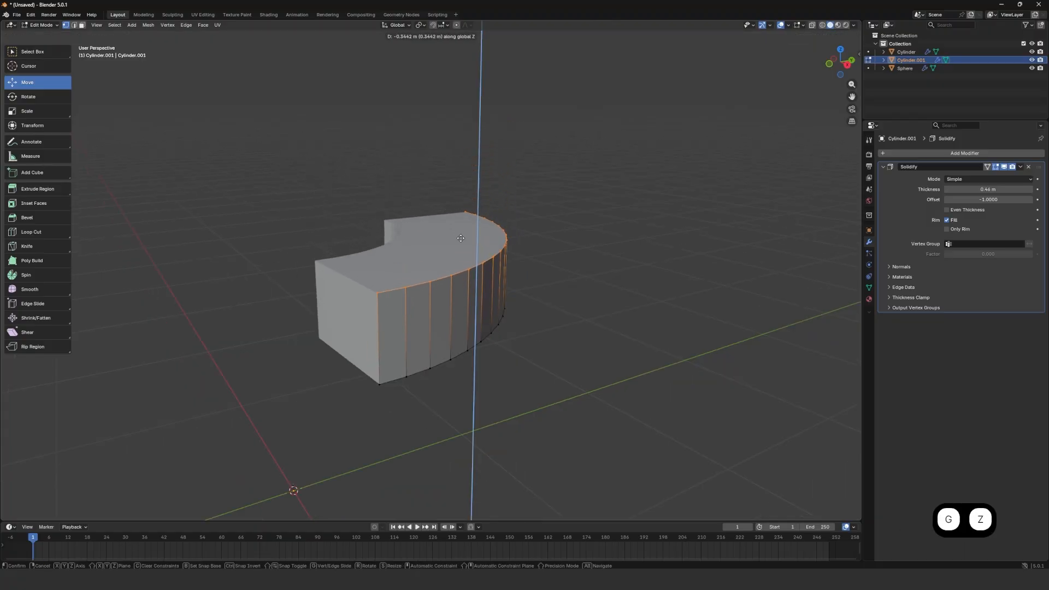
click(481, 273)
middle_drag(457, 265, 553, 326)
scroll(454, 181, up, 1)
shift+middle_drag(504, 244, 536, 213)
scroll(453, 181, up, 1)
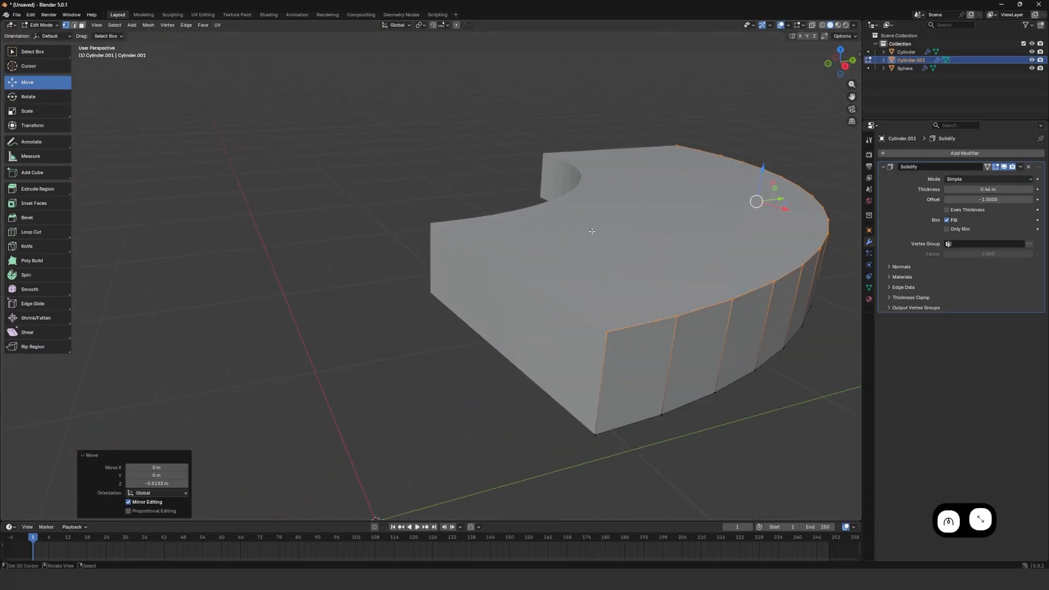
key(Tab)
scroll(585, 240, down, 2)
middle_drag(578, 246, 466, 240)
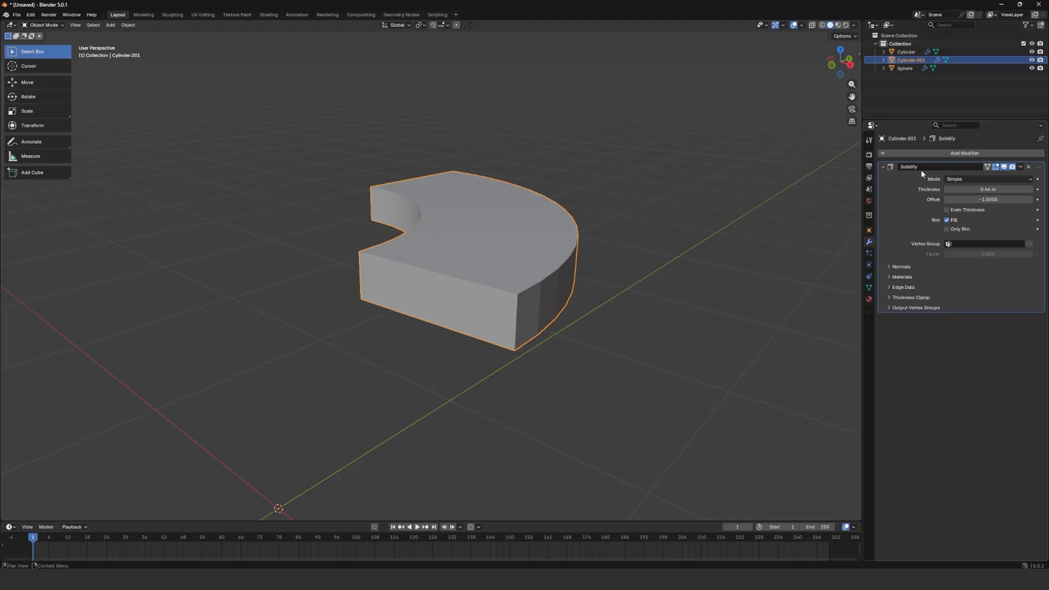
Try beveling the curved block's upper outer edge in Edit Mode, undo the bevel, and return to Object Mode.
click(884, 167)
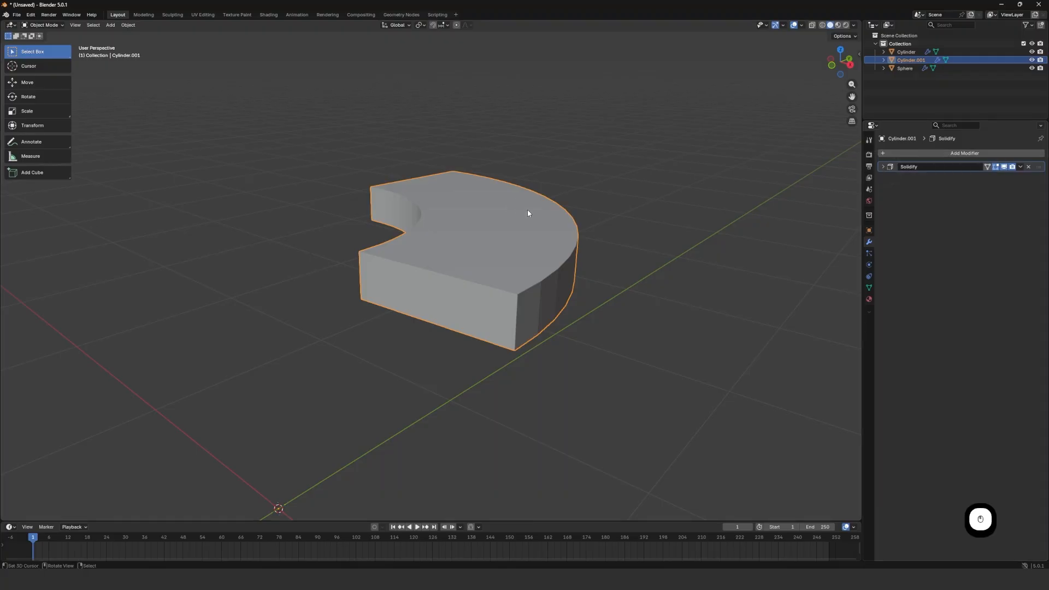
scroll(527, 211, up, 2)
middle_drag(528, 211, 328, 192)
key(Tab)
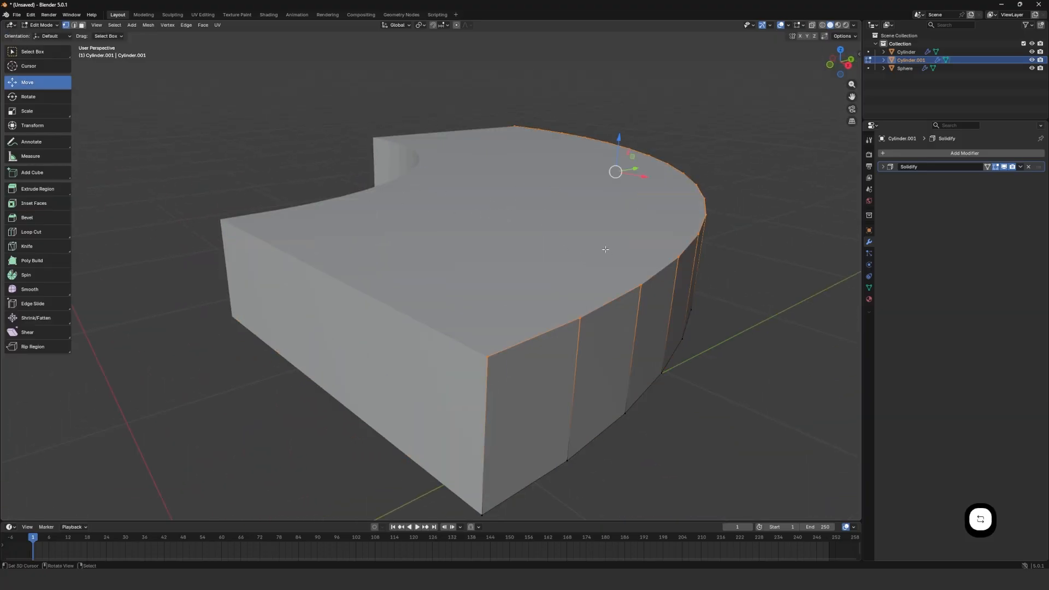
scroll(625, 279, down, 4)
middle_drag(625, 279, 486, 277)
key(2)
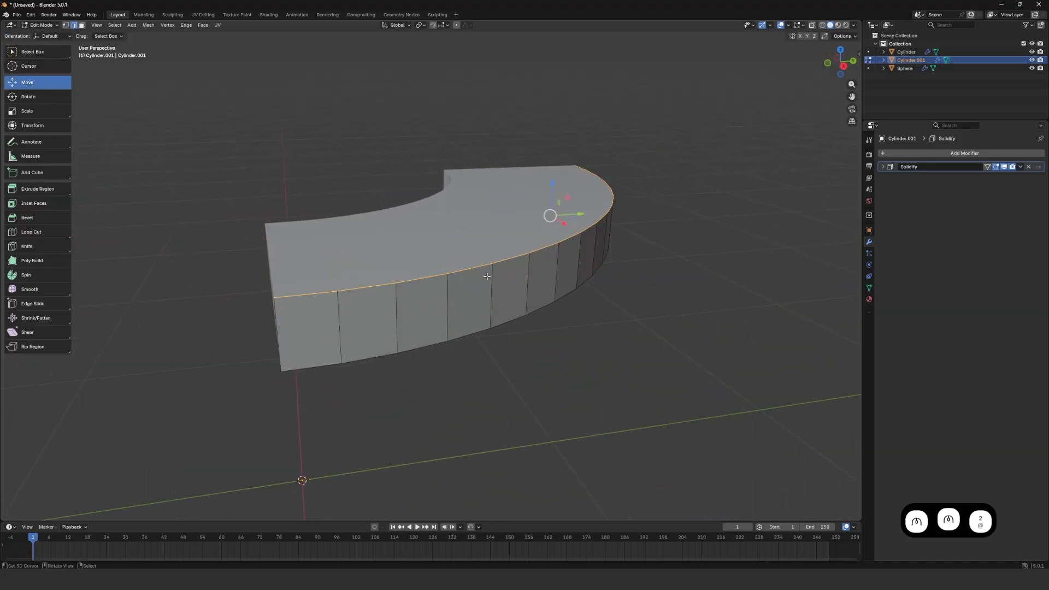
key(ctrl+b)
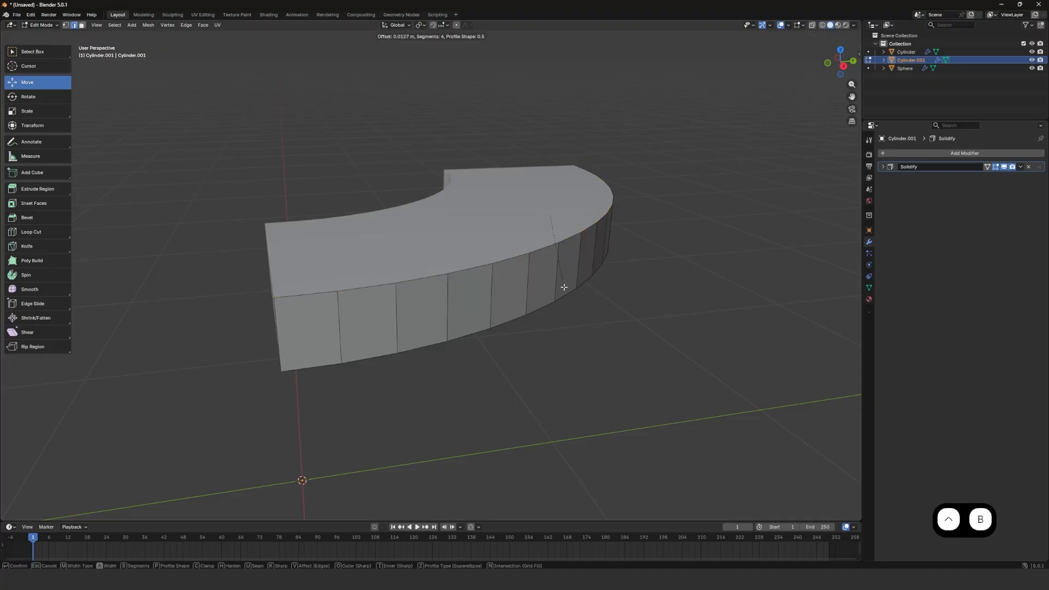
click(555, 194)
key(ctrl+z)
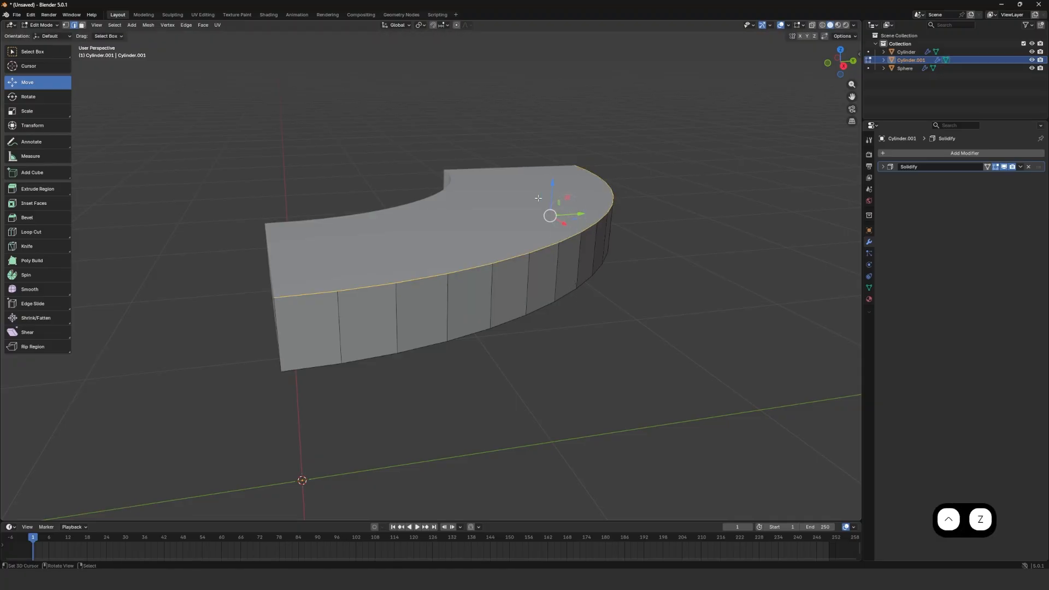
key(Tab)
middle_drag(354, 230, 449, 239)
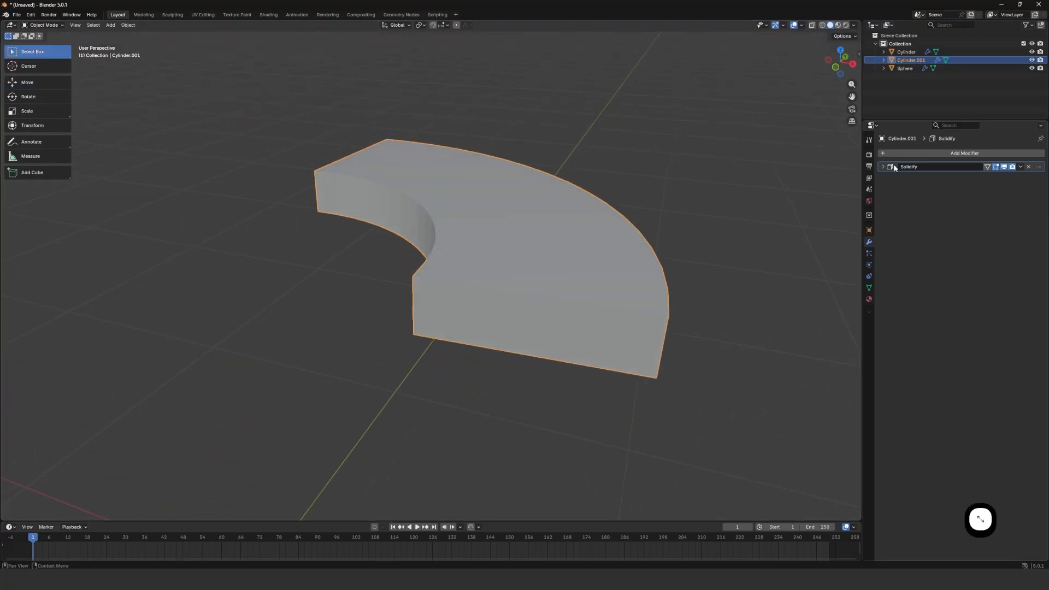
click(921, 154)
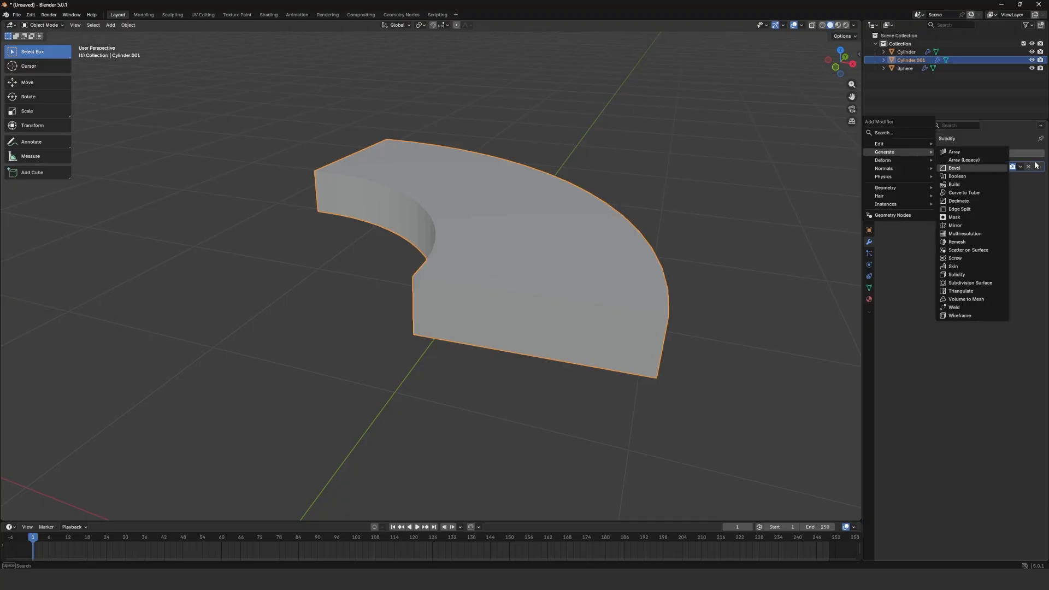
mouse_move(934, 161)
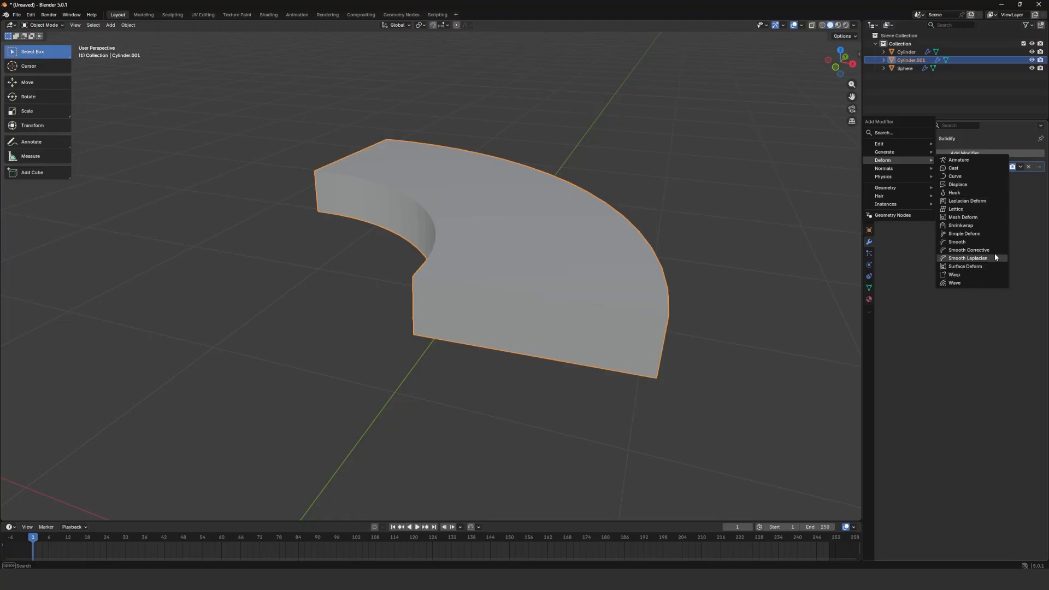
click(1021, 203)
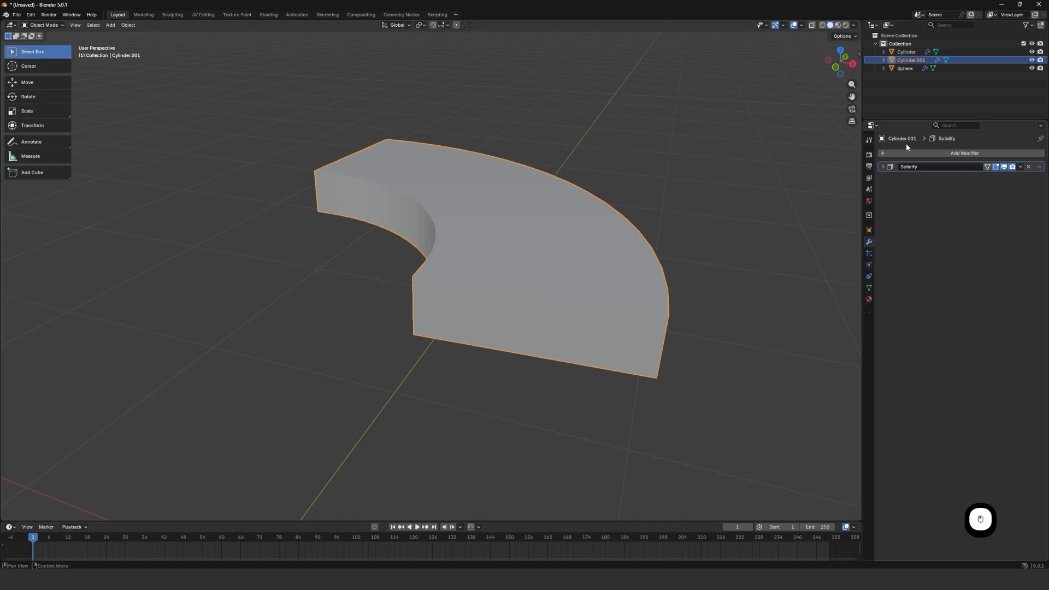
Apply the Solidify modifier to the curved block and enter Edit Mode.
click(1019, 168)
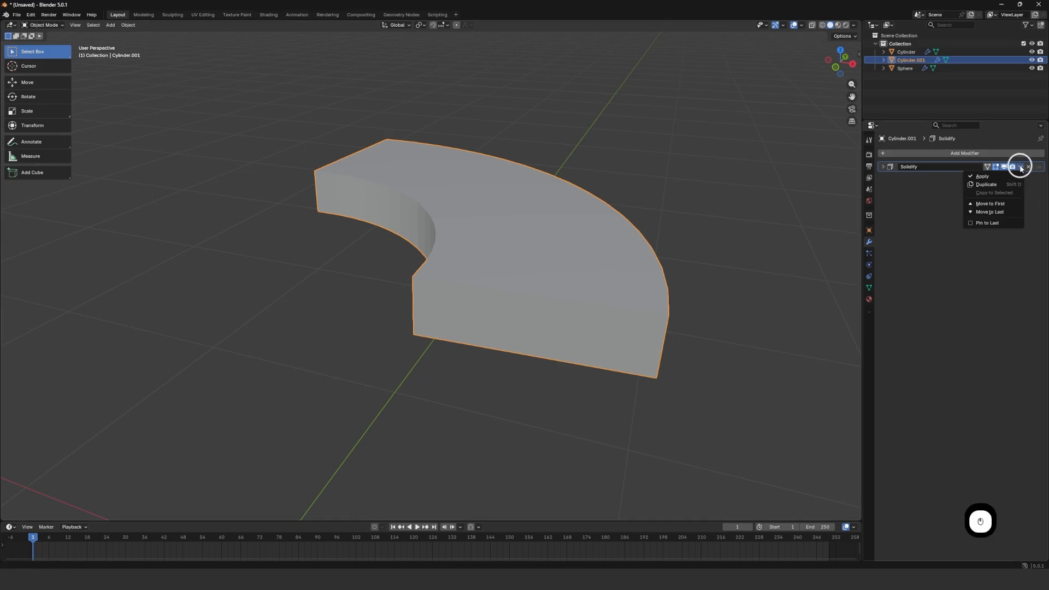
click(983, 176)
middle_drag(573, 241, 306, 192)
key(Tab)
Select the inner and outer curved edge loops along the block's upper and lower faces.
click(169, 188)
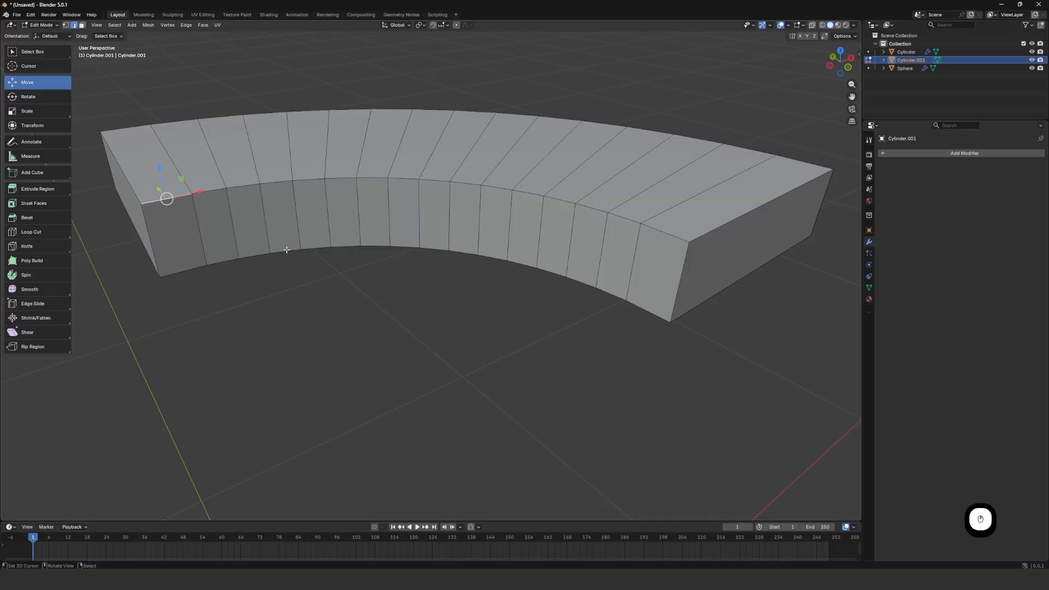
alt+click(208, 188)
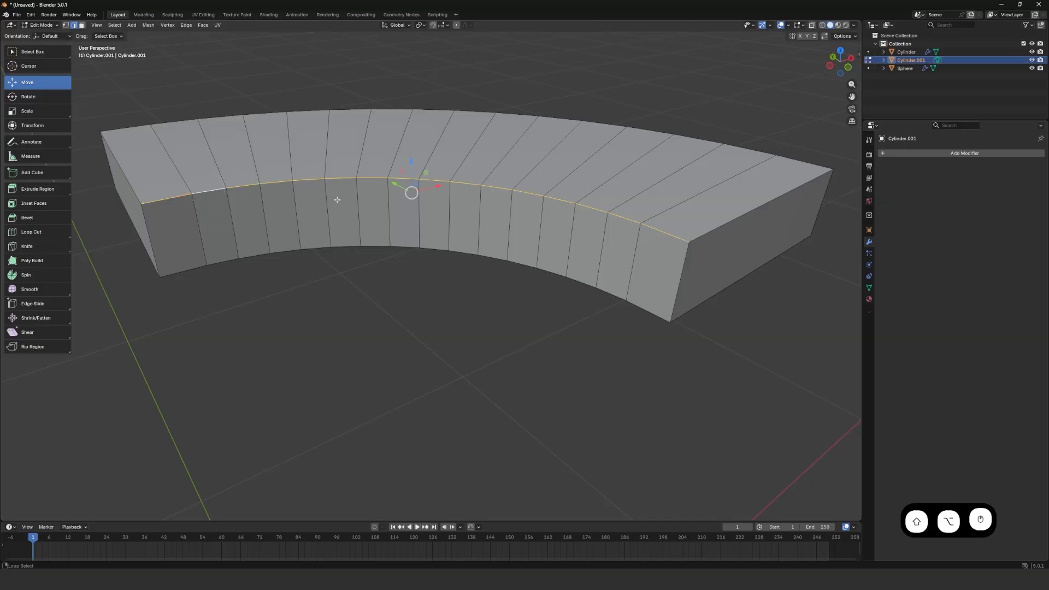
alt+shift+click(371, 246)
middle_drag(522, 229, 419, 260)
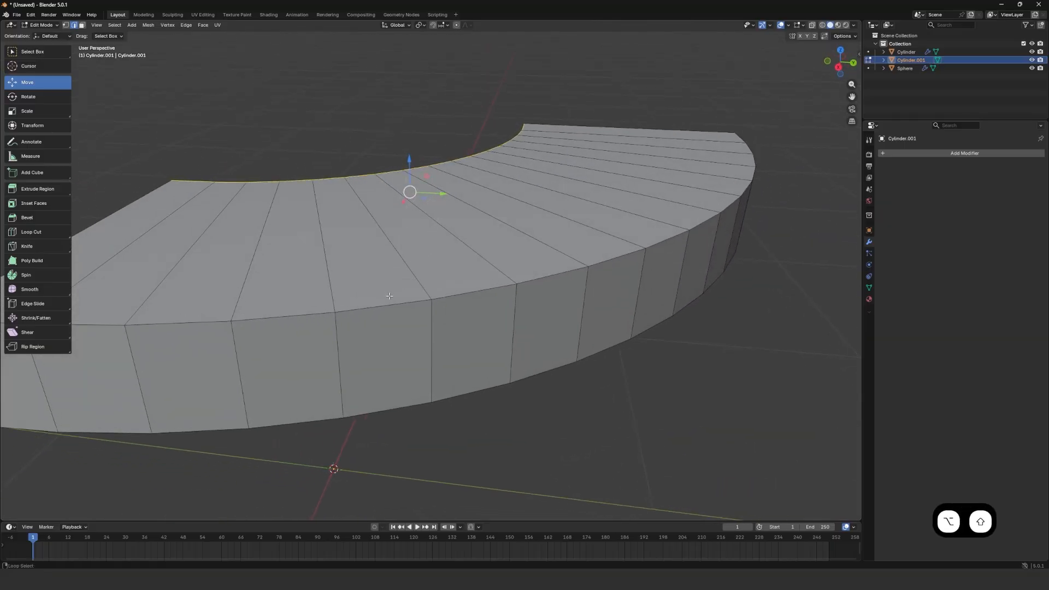
alt+shift+click(410, 305)
alt+shift+click(477, 388)
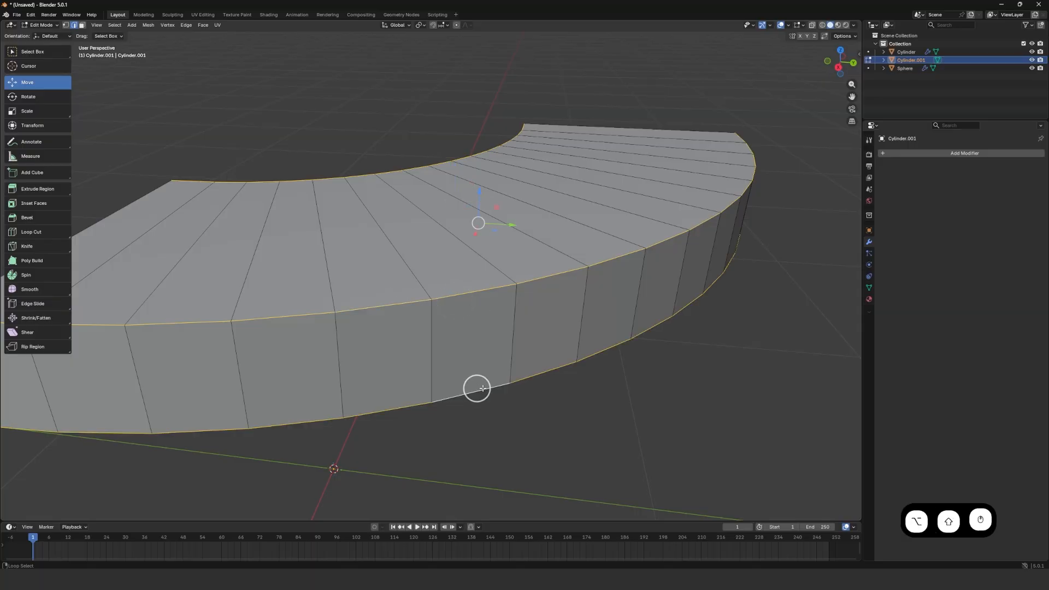
Add the upper and lower straight edges of both end faces to the selection.
scroll(435, 307, down, 4)
middle_drag(435, 307, 616, 283)
alt+shift+click(616, 283)
alt+shift+click(637, 203)
middle_drag(637, 203, 535, 255)
alt+shift+click(302, 253)
alt+shift+click(302, 287)
Add the four vertical corner edges at both ends of the block to the selection.
middle_drag(532, 306, 528, 240)
alt+shift+click(528, 240)
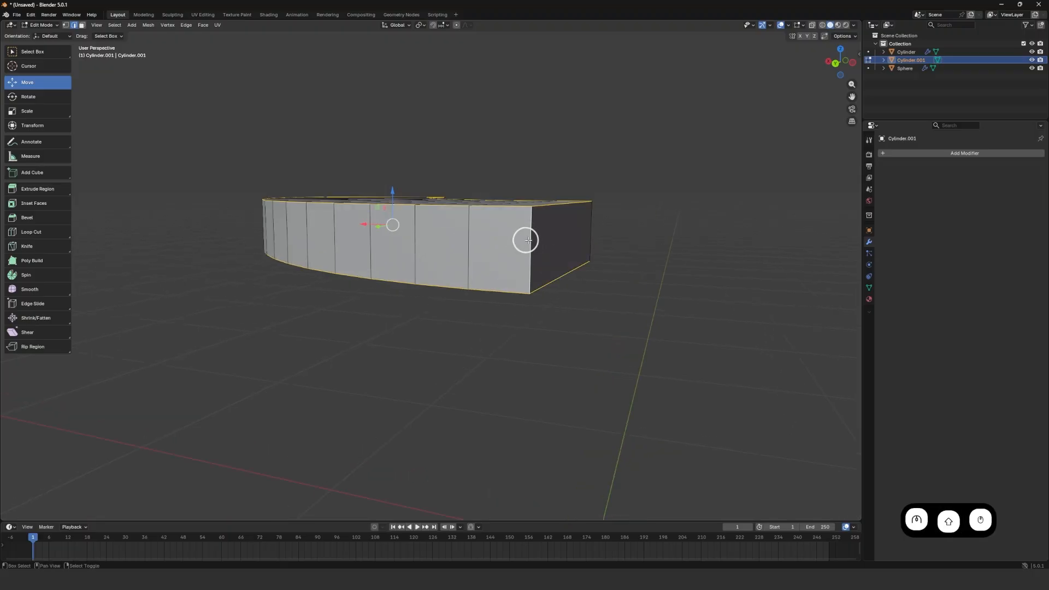
shift+click(590, 220)
middle_drag(600, 221, 436, 249)
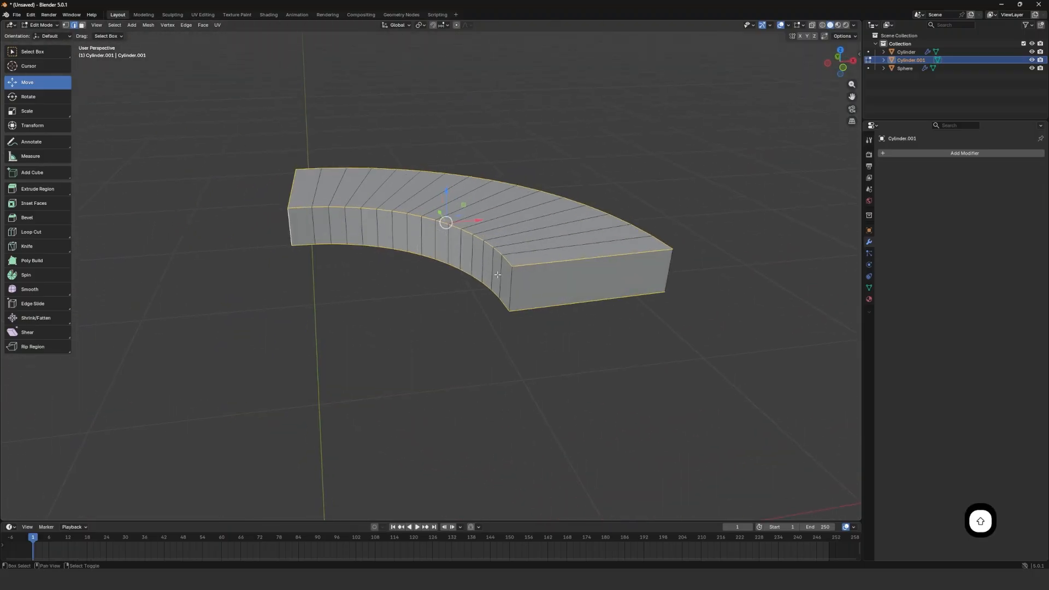
shift+click(510, 278)
shift+click(658, 264)
middle_drag(659, 263, 602, 259)
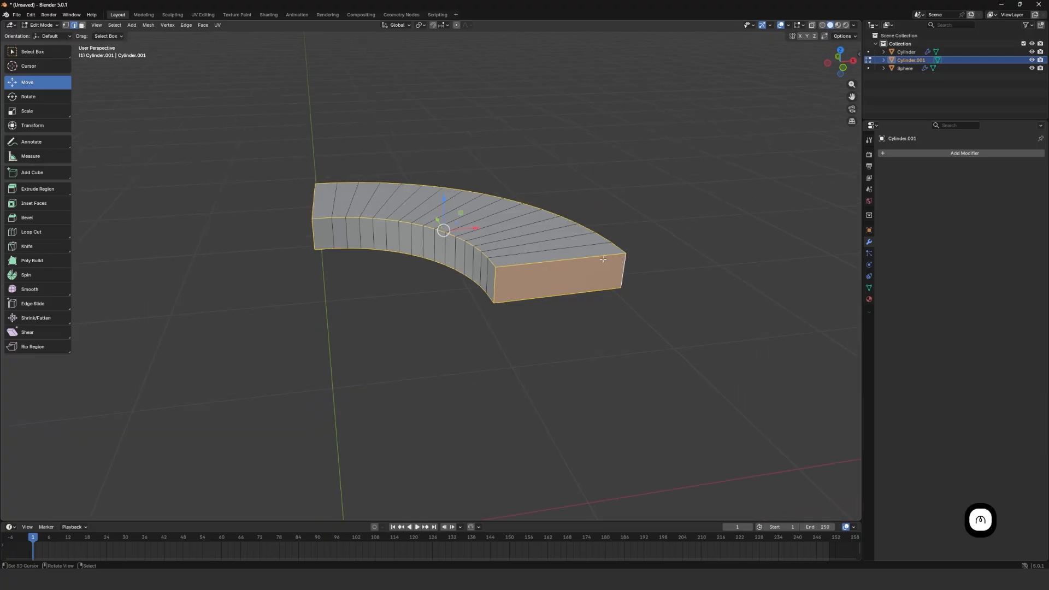
Bevel the selected outline edges by about 0.023 m with 10 segments and return to Object Mode.
middle_drag(417, 235, 585, 194)
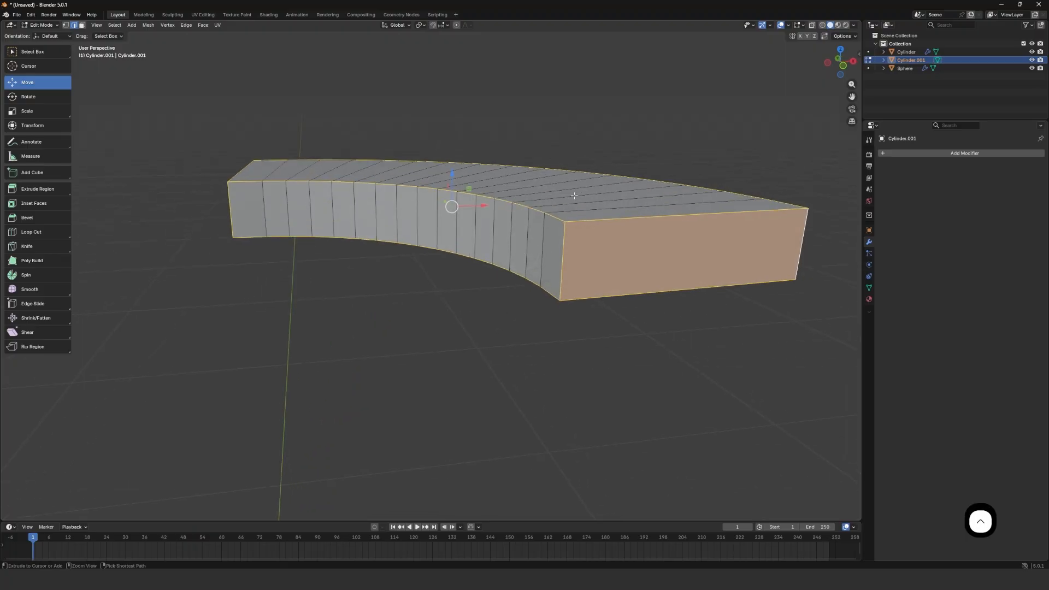
key(ctrl+b)
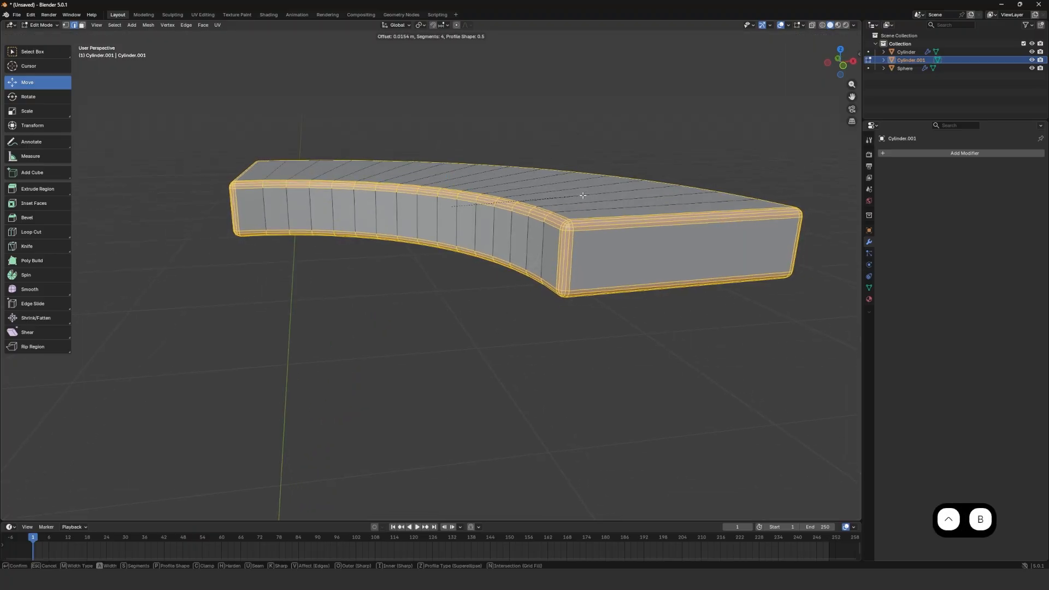
scroll(583, 197, down, 2)
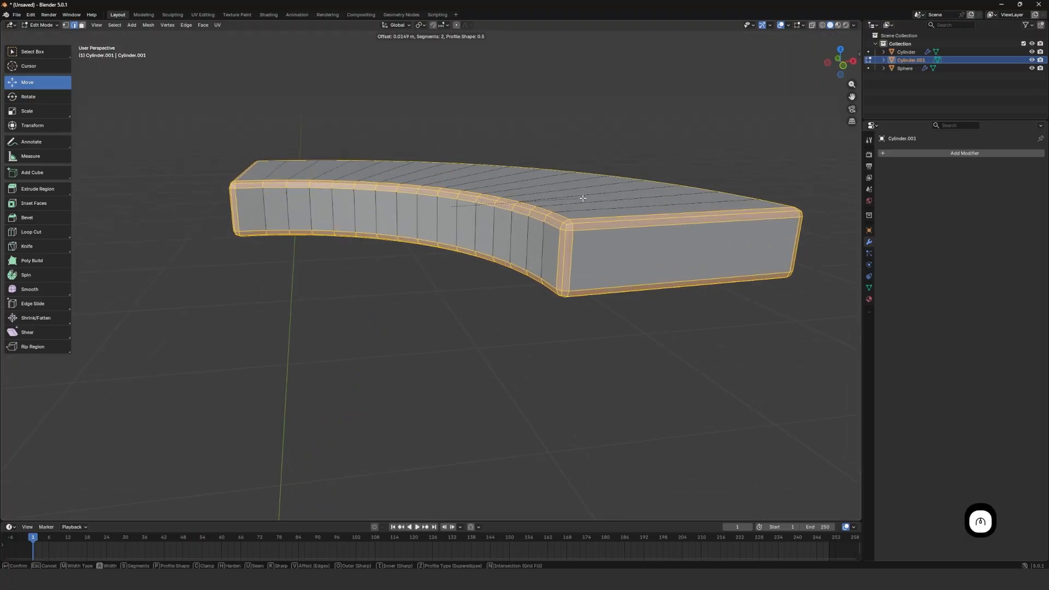
scroll(584, 198, down, 1)
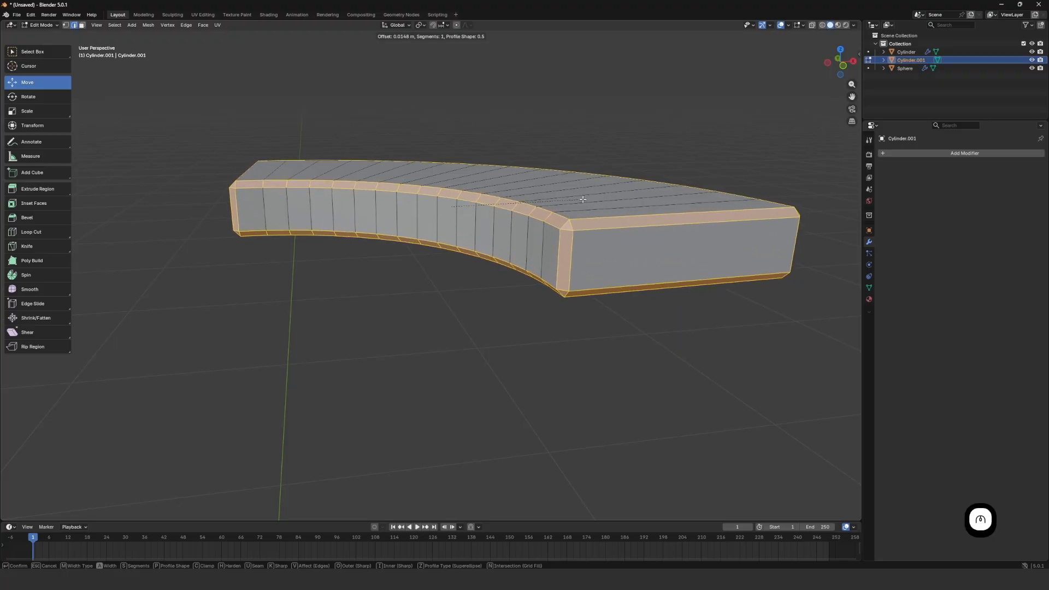
scroll(588, 199, up, 4)
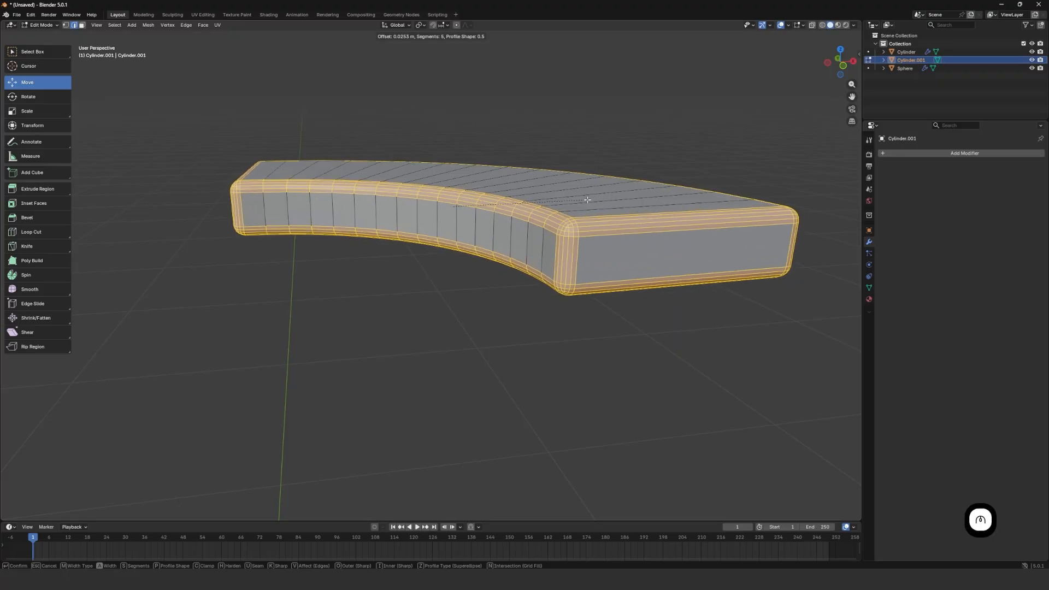
scroll(586, 200, up, 5)
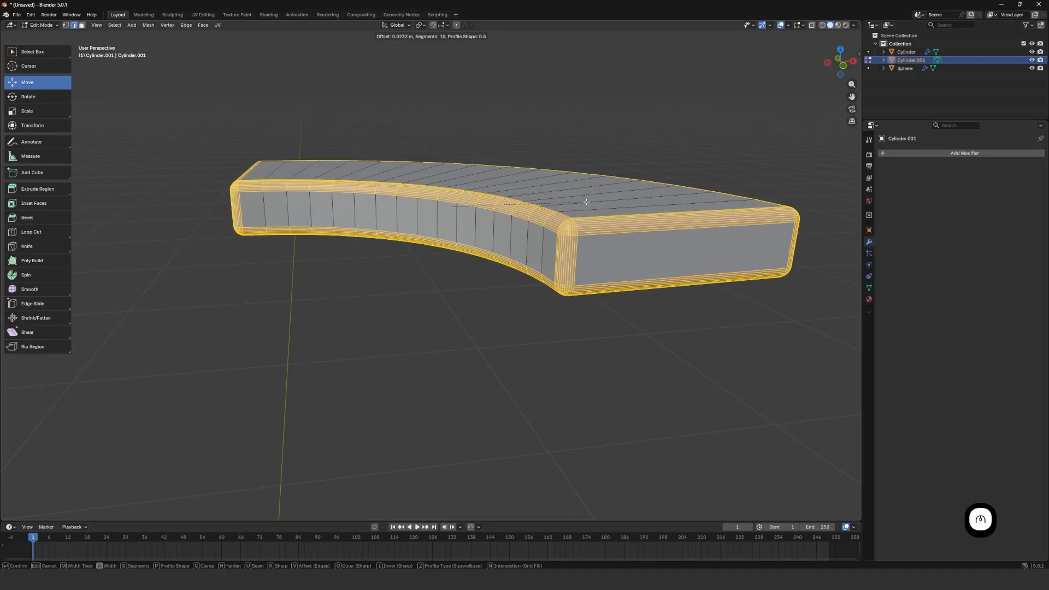
click(586, 203)
middle_drag(584, 202, 490, 233)
key(Tab)
Apply Shade Auto Smooth to the beveled quarter-ring block.
scroll(490, 233, up, 4)
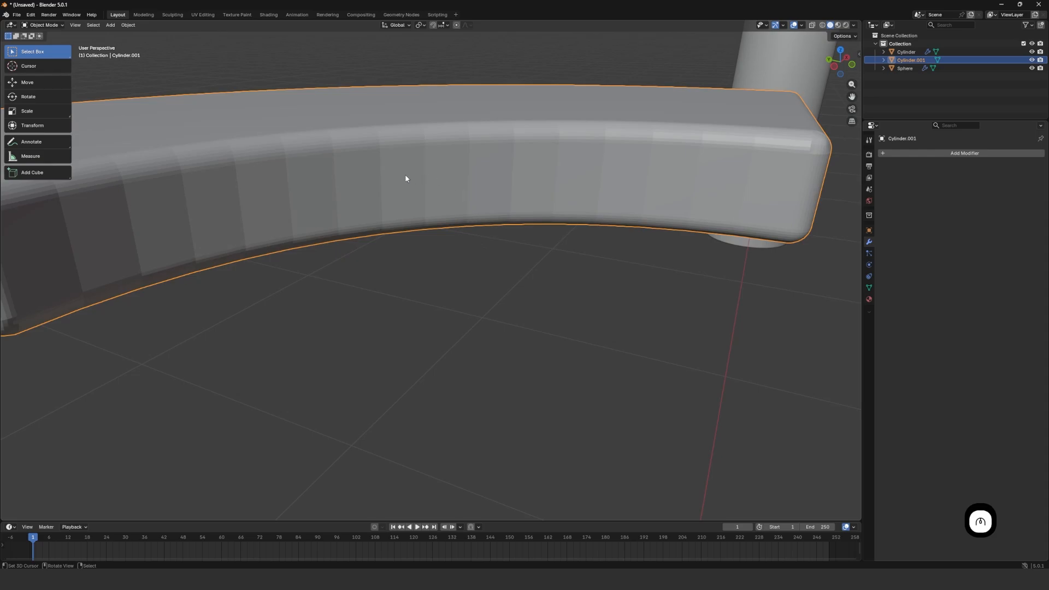
shift+middle_drag(406, 178, 440, 211)
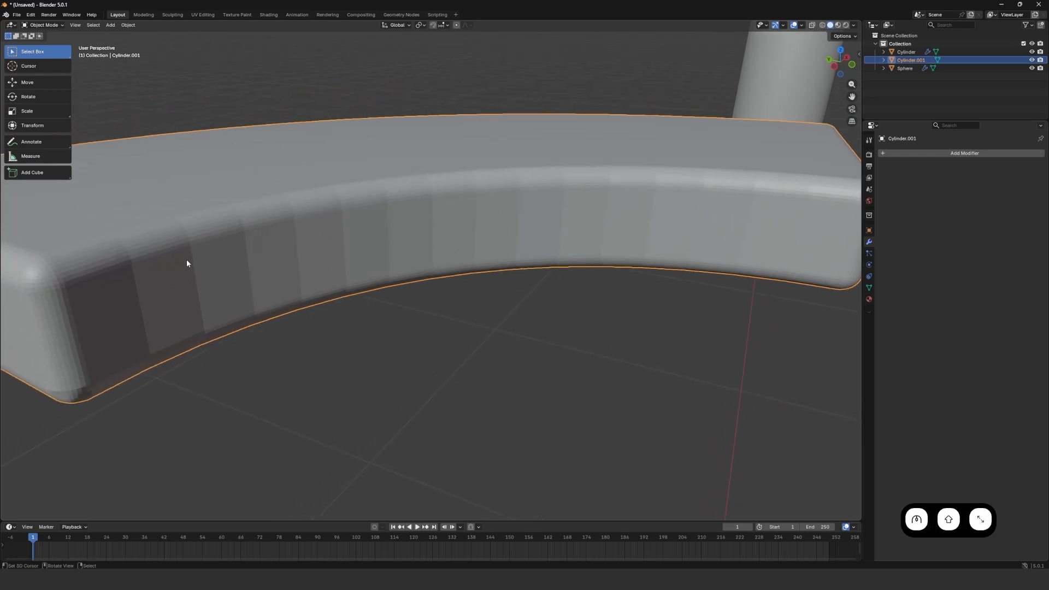
right_click(441, 189)
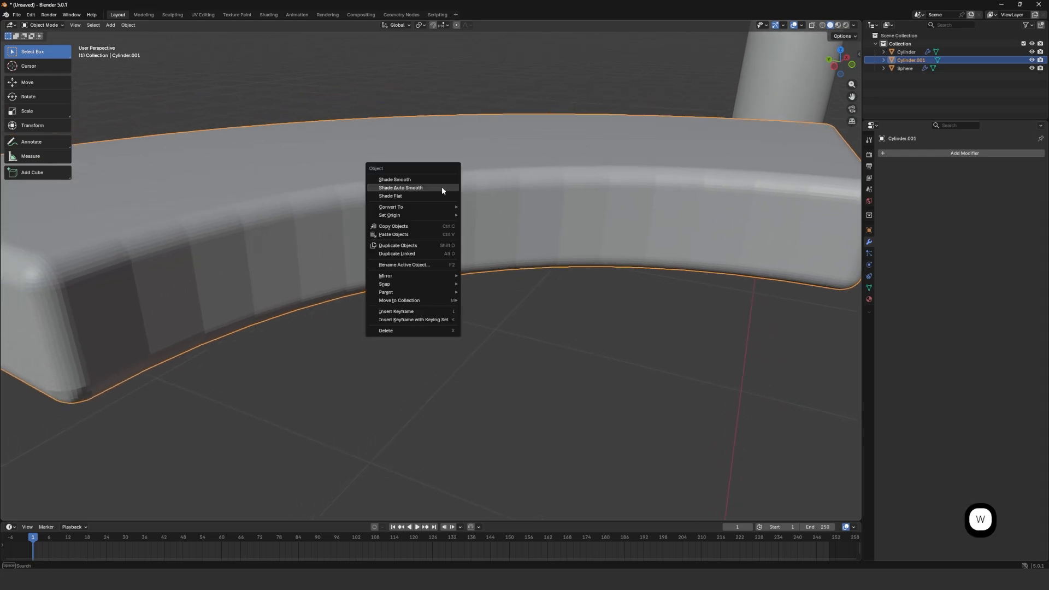
click(440, 187)
middle_drag(440, 187, 464, 241)
Scale the quarter-ring block up uniformly by about 1.56.
scroll(464, 241, down, 15)
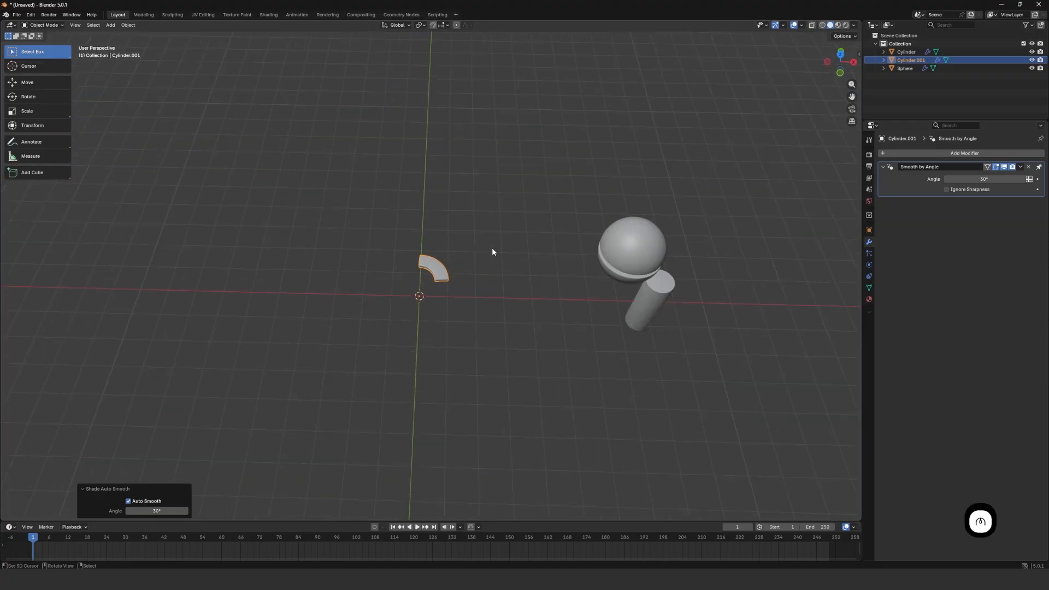
scroll(464, 251, up, 6)
key(s)
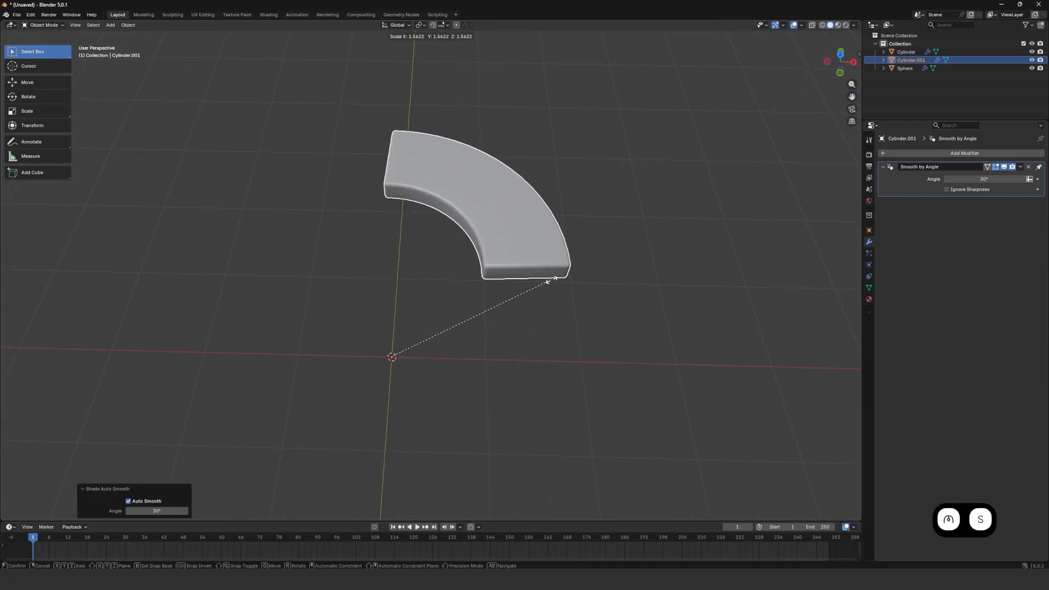
click(548, 280)
Add a Monkey mesh to the scene at the world origin.
scroll(532, 274, down, 4)
middle_drag(442, 272, 467, 257)
scroll(496, 234, up, 6)
scroll(440, 255, down, 3)
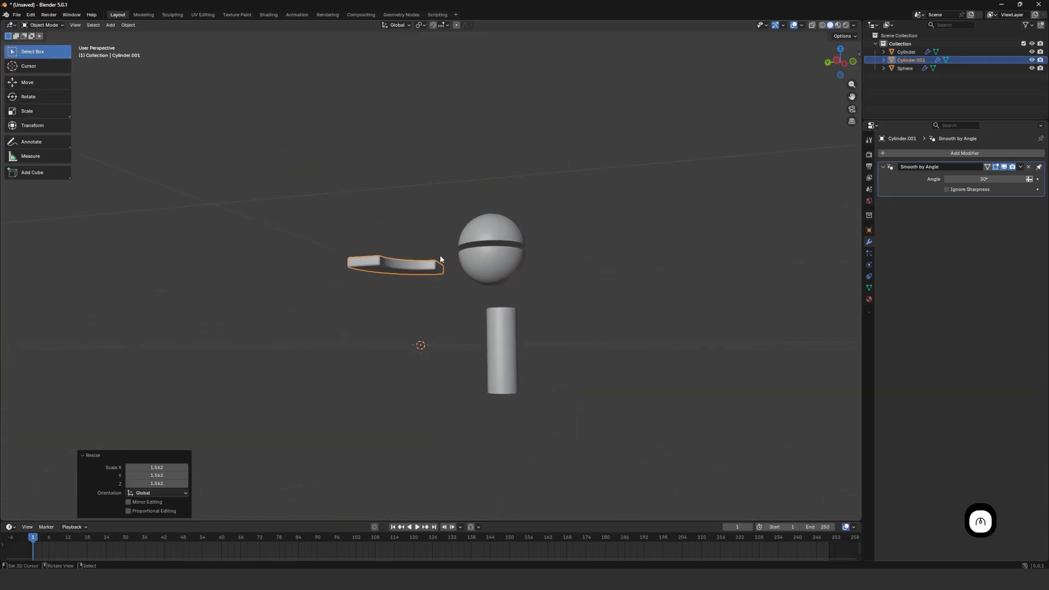
key(shift+a)
mouse_move(441, 256)
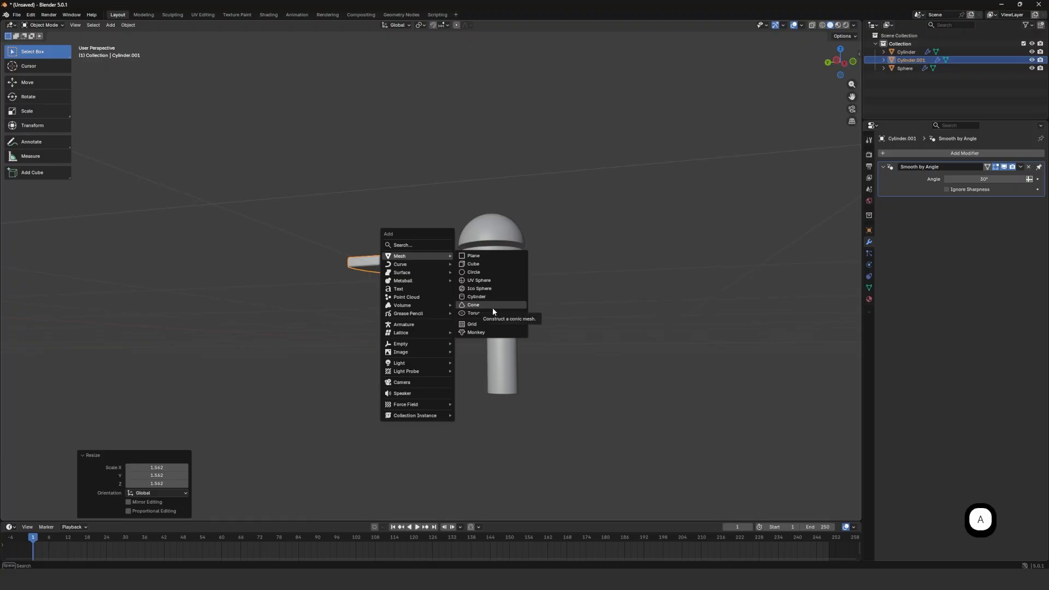
click(476, 332)
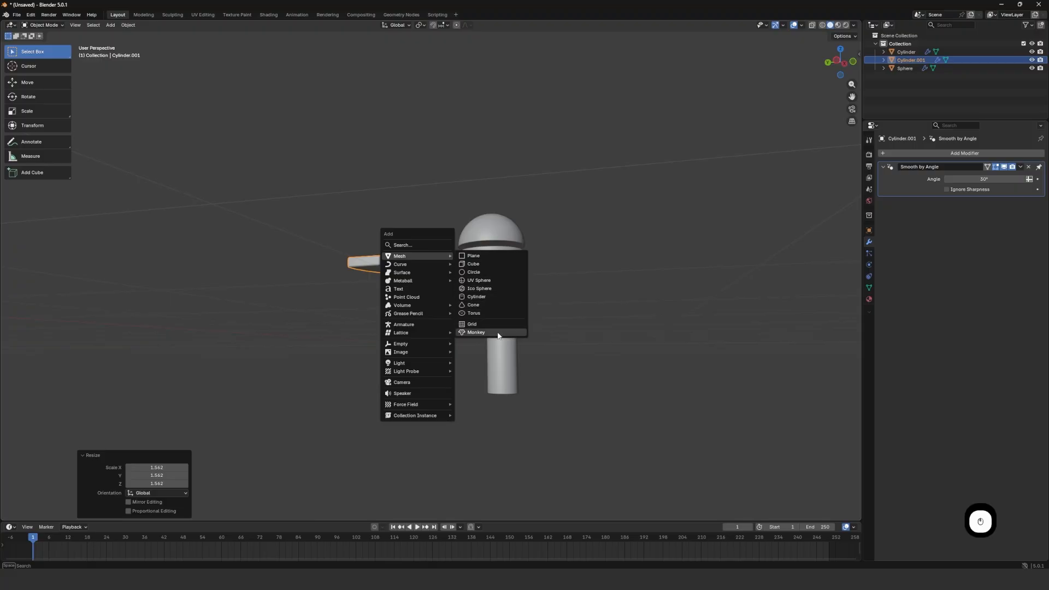
Examine the monkey head's face and eye geometry up close and from farther away.
mouse_move(464, 284)
middle_down()
mouse_move(410, 322)
mouse_move(453, 277)
middle_up()
scroll(434, 347, up, 4)
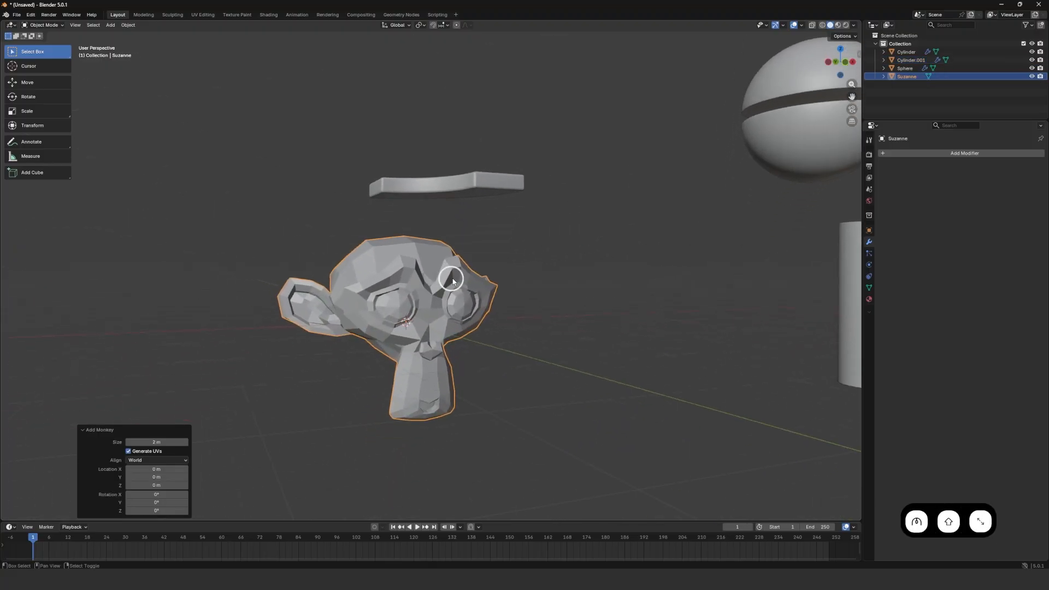
scroll(431, 346, up, 3)
shift+middle_drag(431, 347, 453, 265)
scroll(453, 264, up, 6)
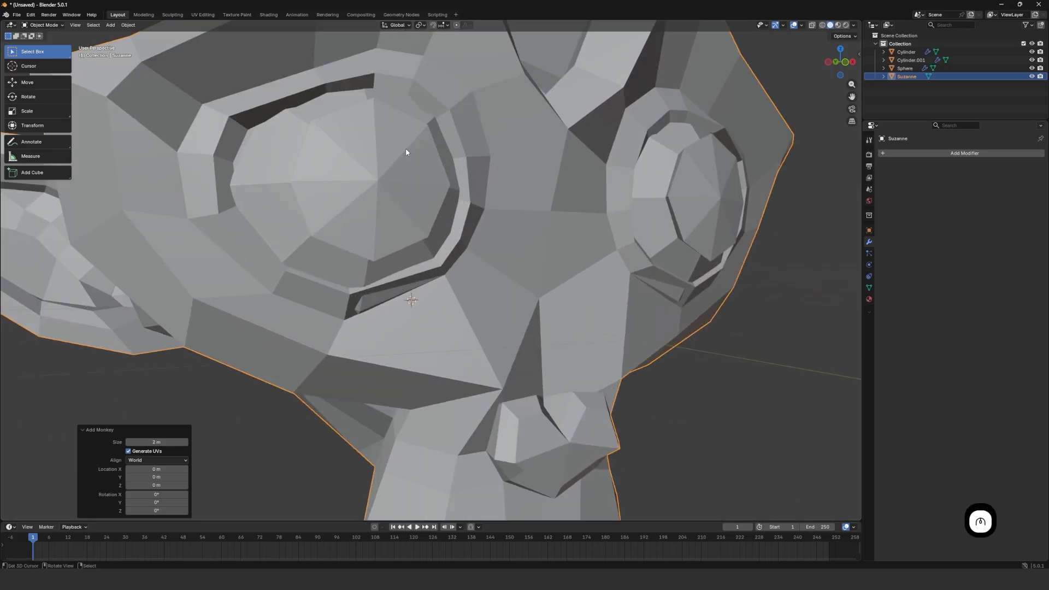
scroll(405, 148, down, 6)
scroll(419, 193, up, 5)
scroll(398, 117, down, 3)
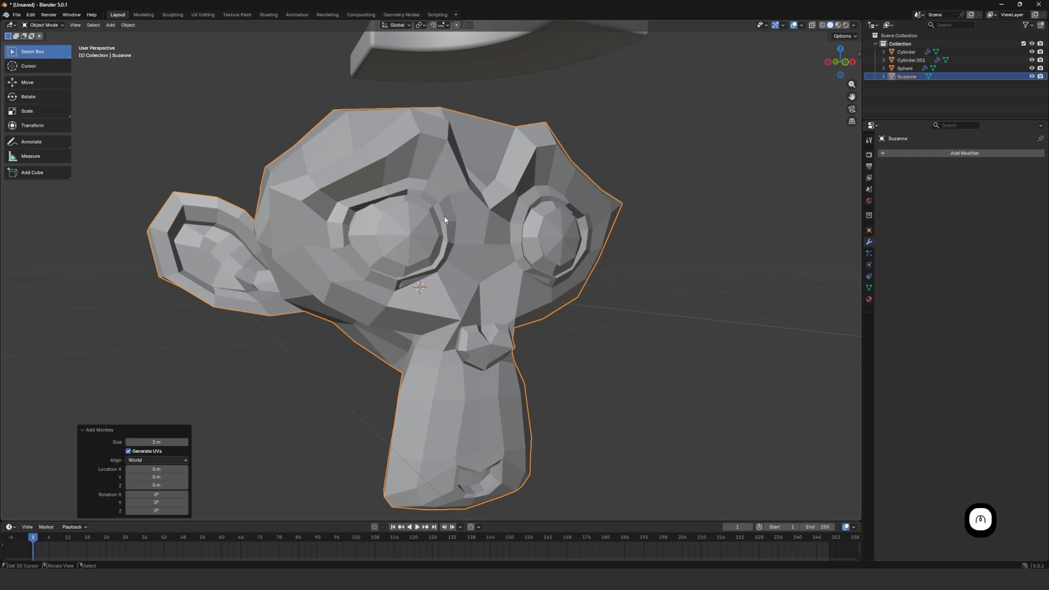
Apply Shade Auto Smooth at 30° to the monkey head and inspect its shading from several angles.
middle_drag(445, 220, 392, 223)
right_click(426, 202)
click(426, 200)
scroll(426, 198, down, 3)
scroll(393, 223, up, 2)
scroll(394, 225, up, 4)
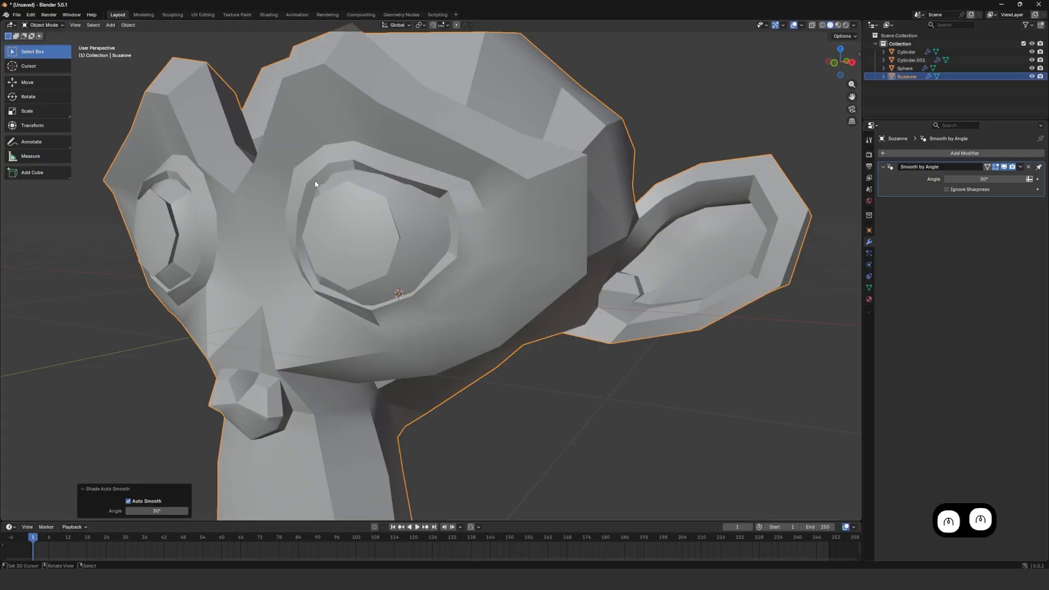
middle_drag(344, 192, 425, 169)
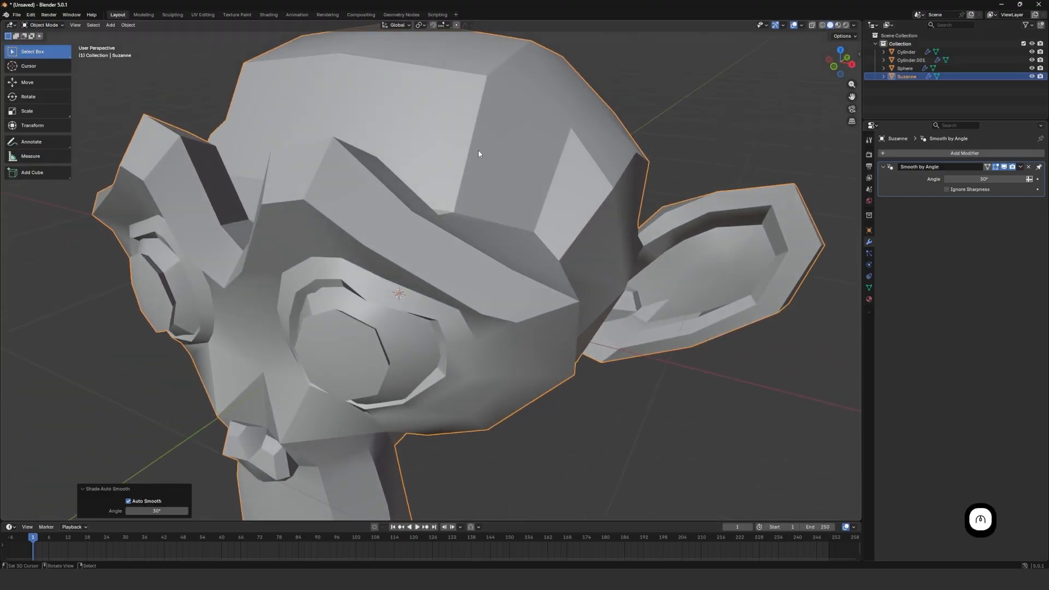
scroll(478, 152, down, 5)
middle_drag(340, 175, 520, 169)
middle_drag(430, 182, 384, 236)
scroll(385, 236, up, 3)
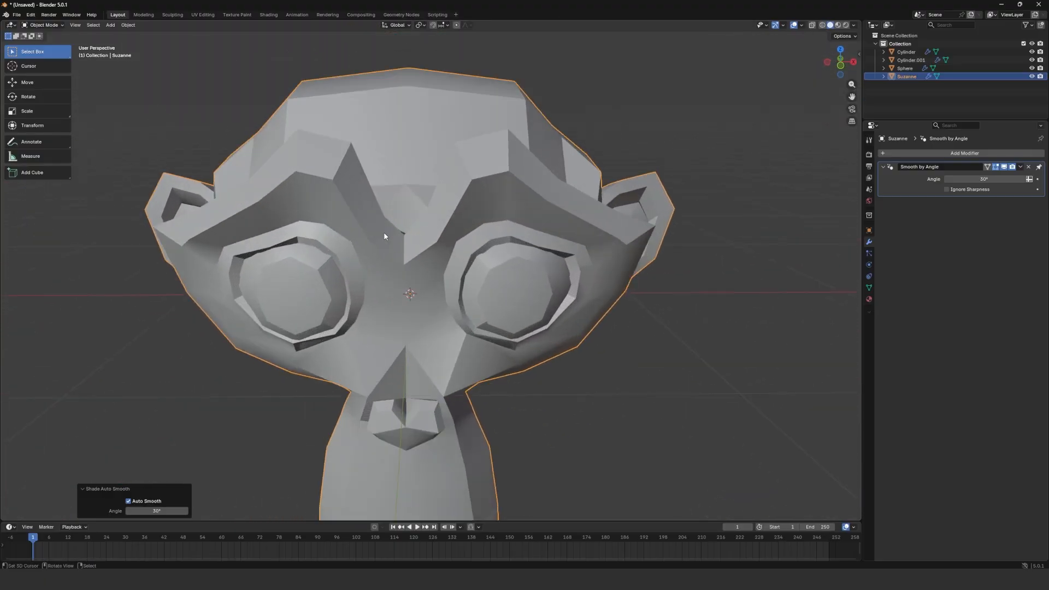
Add a Subdivision Surface modifier to the monkey head and check the smoothed shape.
click(935, 157)
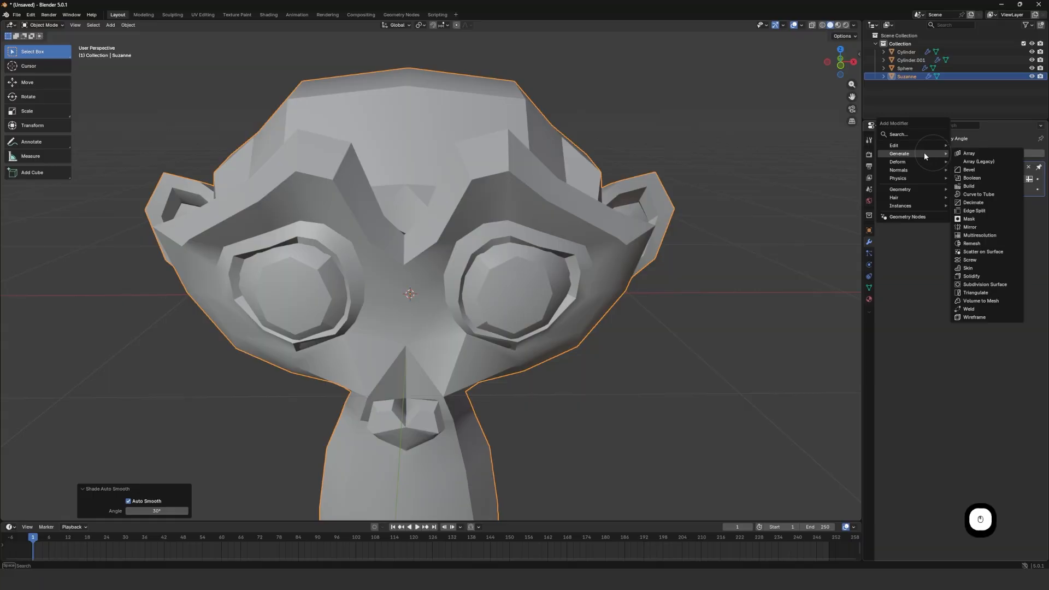
mouse_move(912, 154)
click(995, 285)
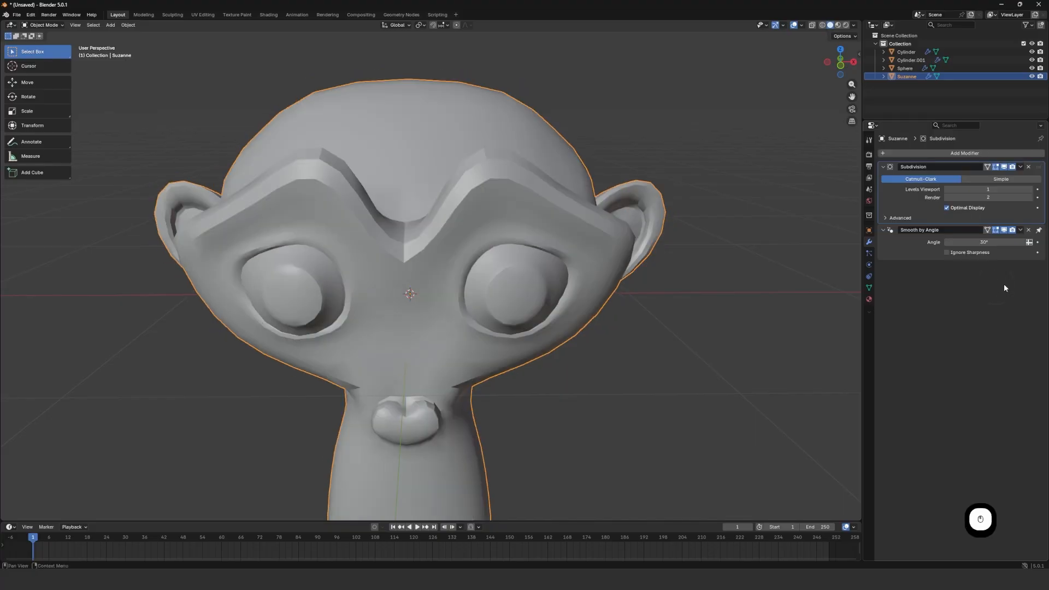
middle_drag(545, 219, 497, 213)
scroll(496, 213, up, 5)
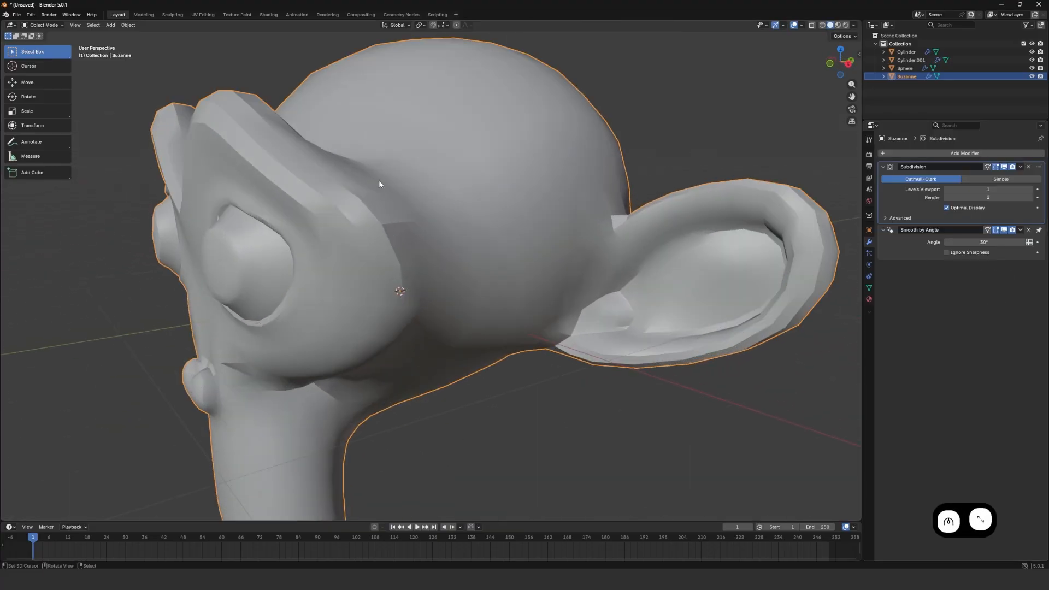
middle_drag(379, 183, 398, 183)
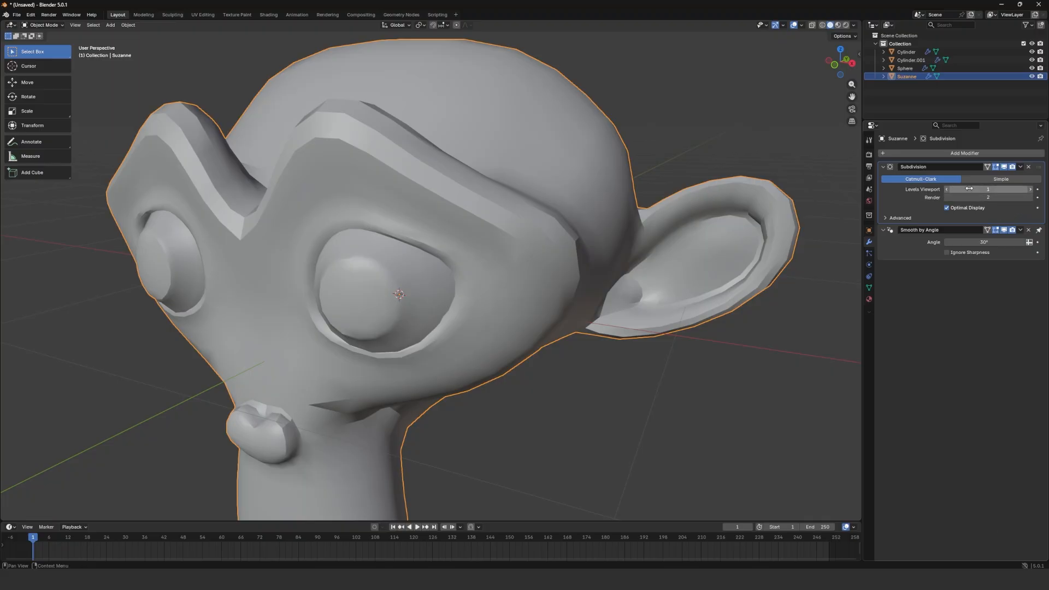
Set the monkey head's Subdivision levels to 3 for both viewport and render.
click(1032, 190)
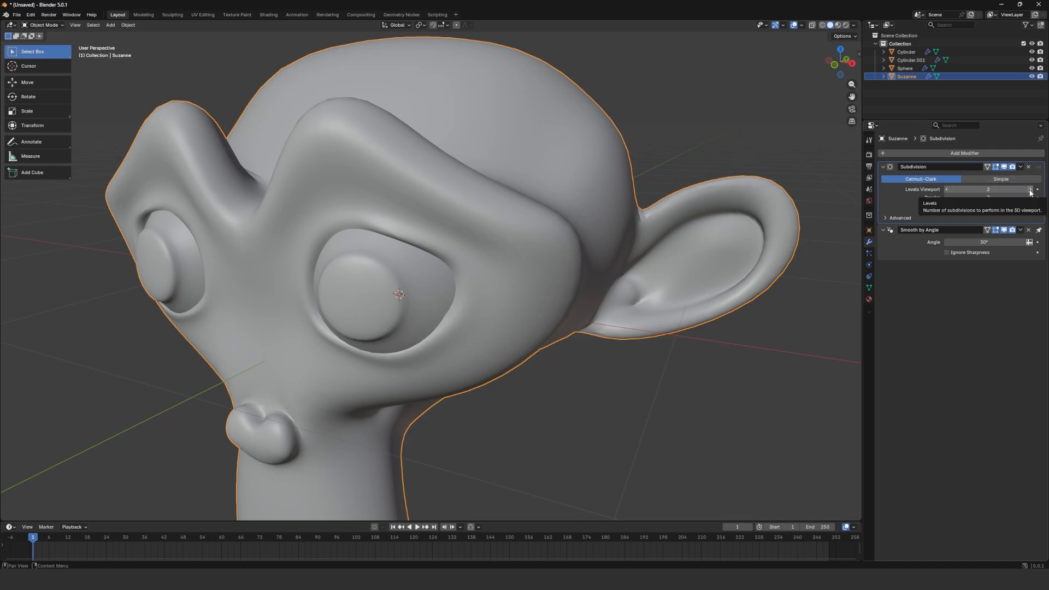
click(1030, 190)
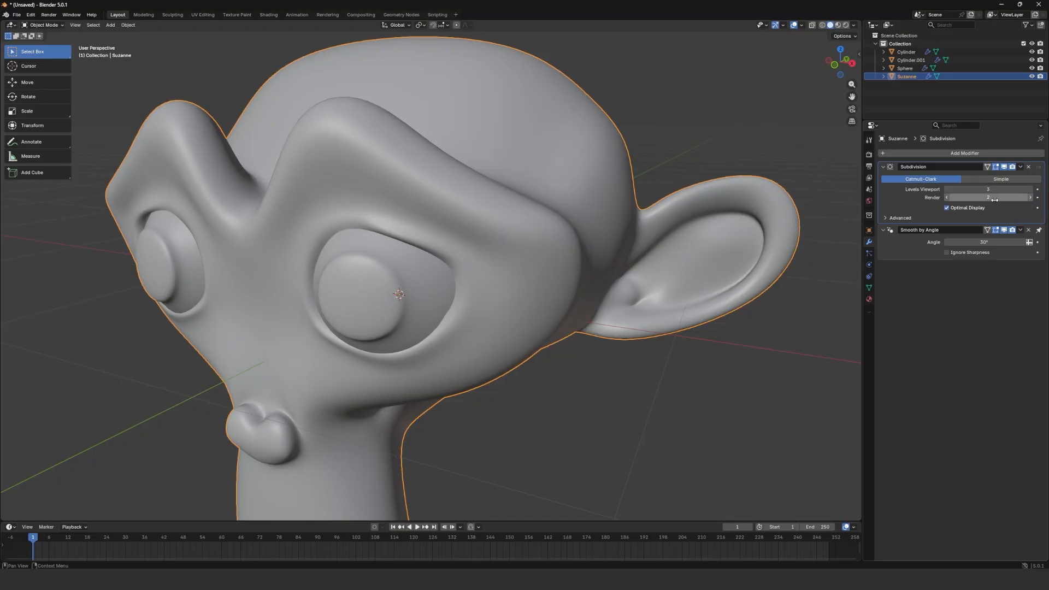
click(1030, 198)
scroll(464, 193, down, 3)
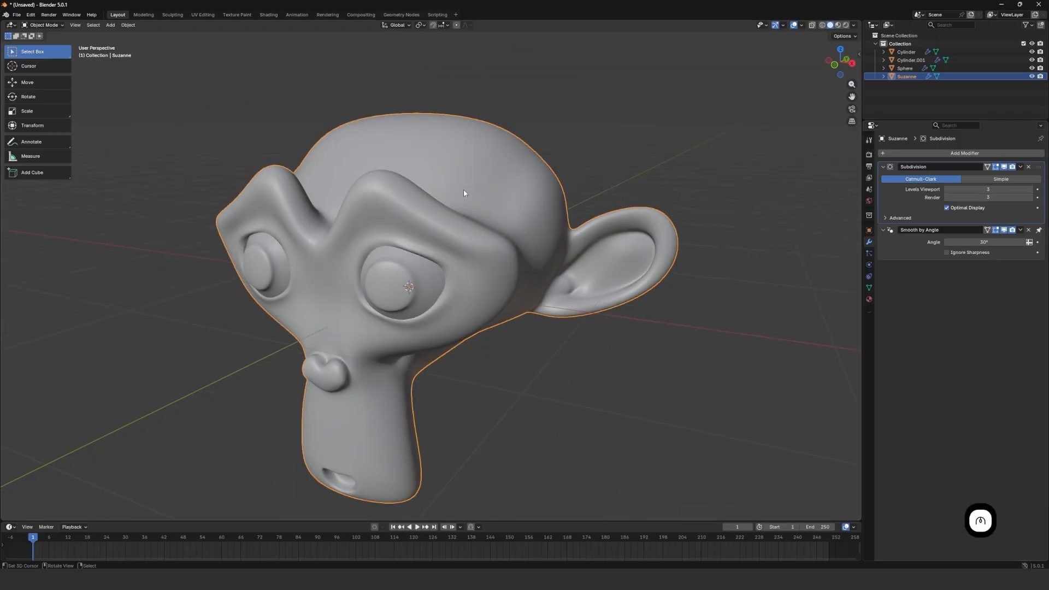
mouse_move(463, 193)
middle_down()
mouse_move(548, 187)
mouse_move(470, 186)
mouse_move(446, 162)
mouse_move(466, 195)
middle_up()
scroll(458, 183, up, 3)
Reapply Shade Auto Smooth at 30° to the subdivided monkey head and inspect the surface up close.
right_click(466, 195)
key(w)
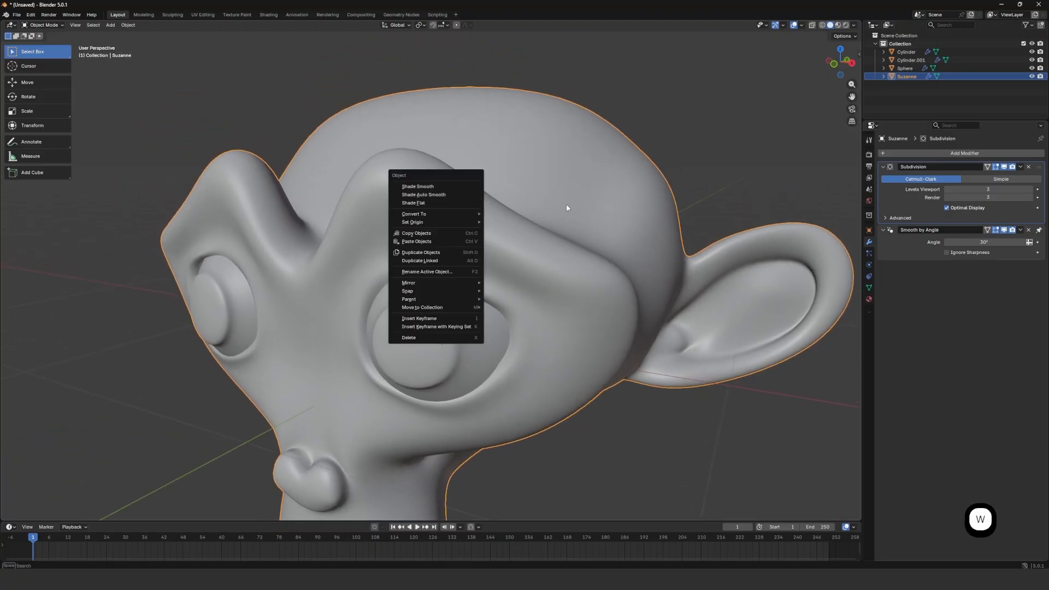
click(443, 194)
middle_drag(546, 197, 452, 199)
scroll(481, 198, up, 4)
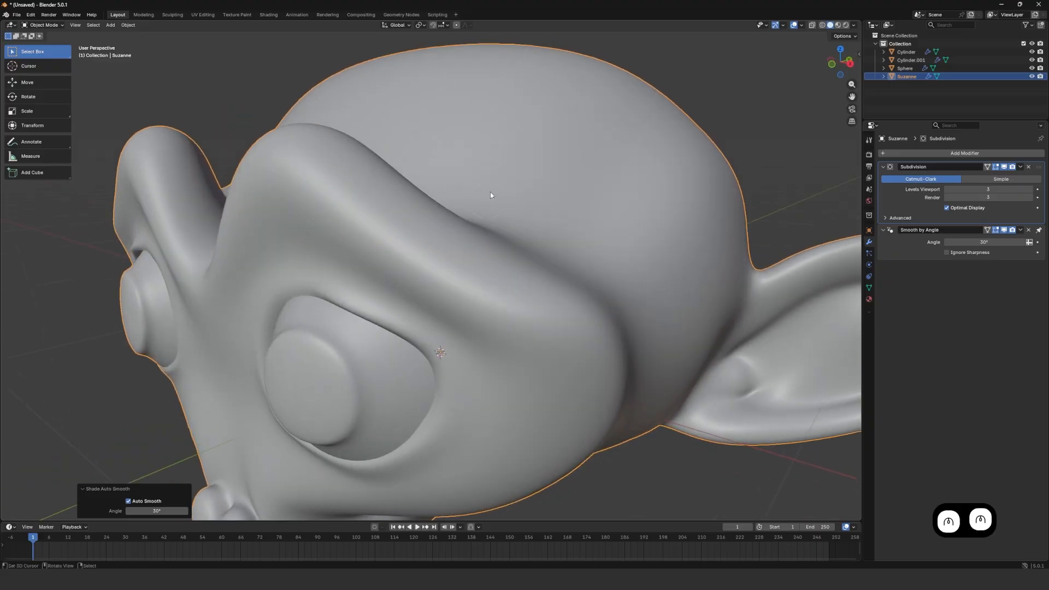
scroll(523, 189, down, 3)
Apply Shade Flat to the subdivided monkey head and examine the faceting around the brow and eye.
key(w)
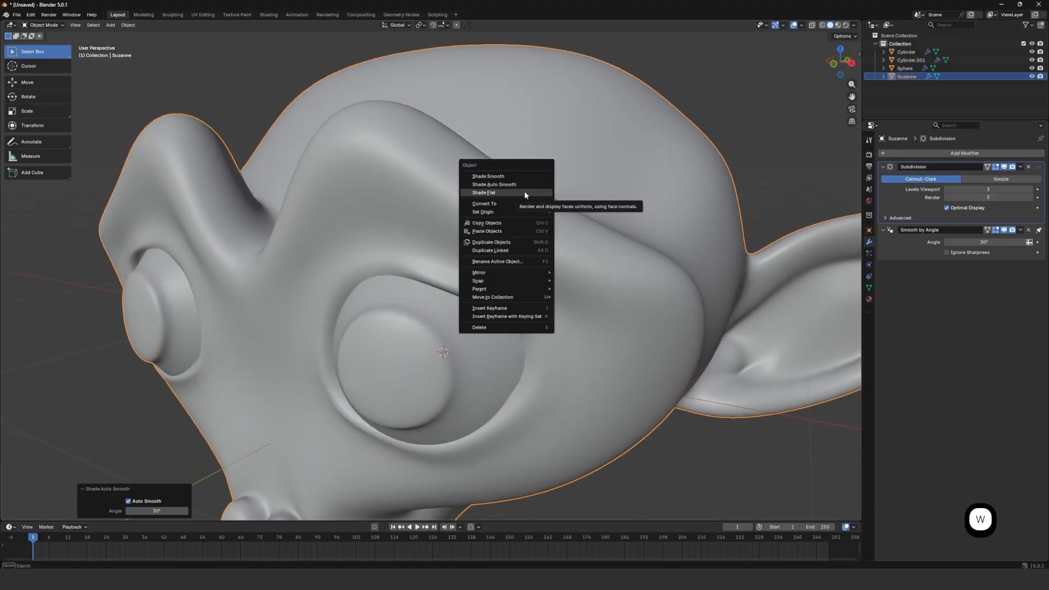
click(525, 193)
scroll(524, 194, down, 3)
scroll(439, 186, up, 3)
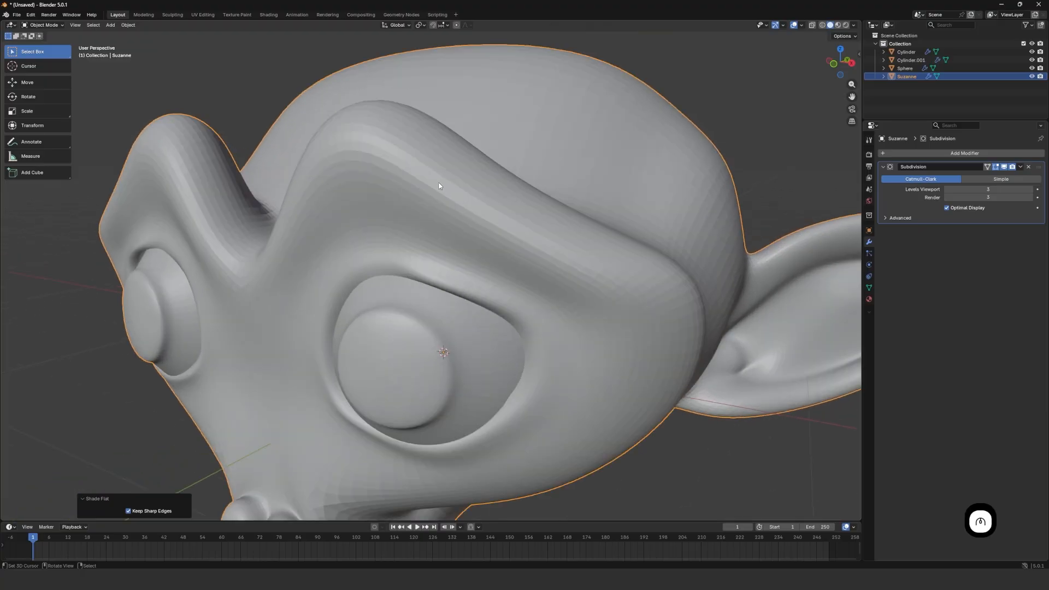
scroll(439, 186, up, 2)
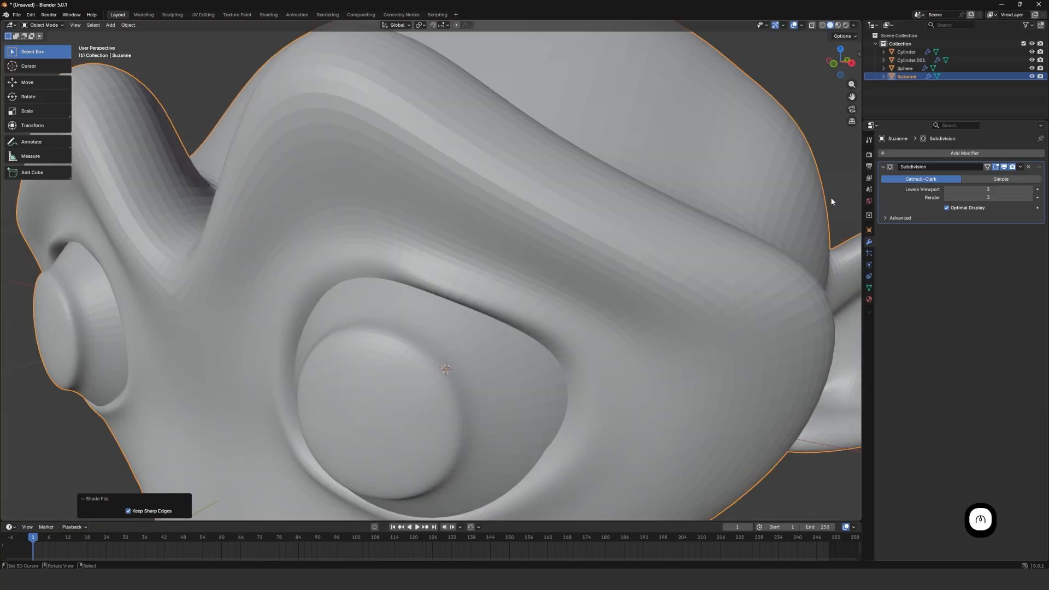
Examine the flat-shaded monkey head's mesh by alternating between wireframe and solid display, ending in solid.
key(z)
click(499, 171)
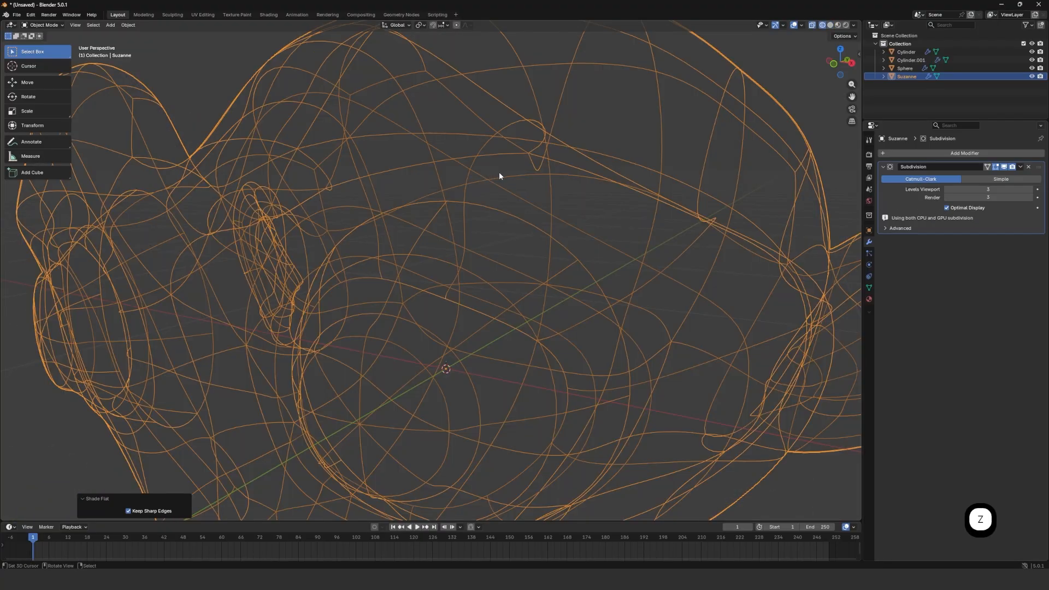
key(z)
click(700, 189)
scroll(575, 194, down, 2)
scroll(554, 191, down, 2)
shift+middle_drag(534, 188, 508, 211)
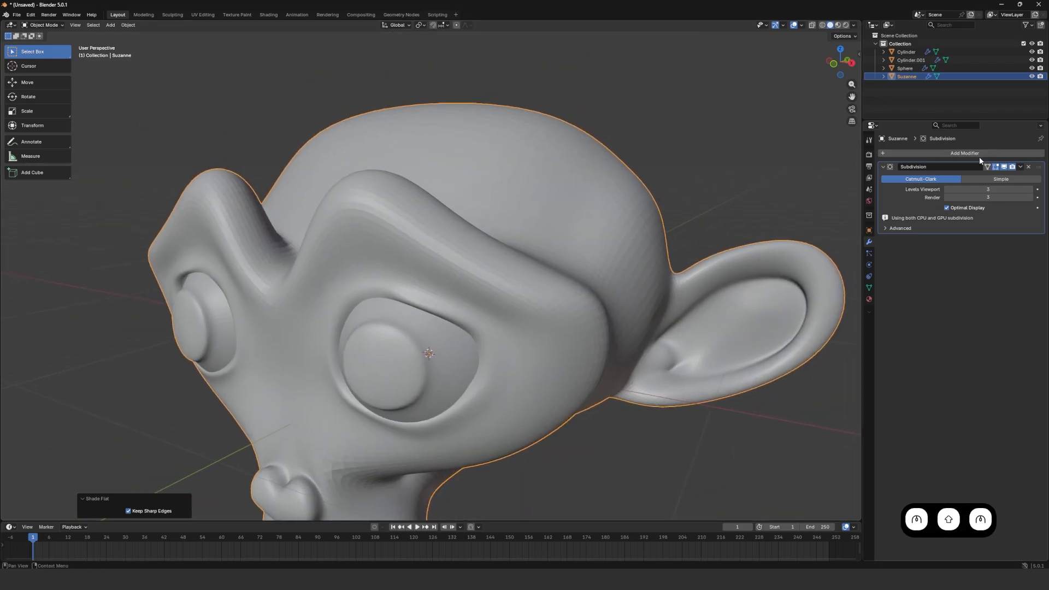
key(z)
click(483, 216)
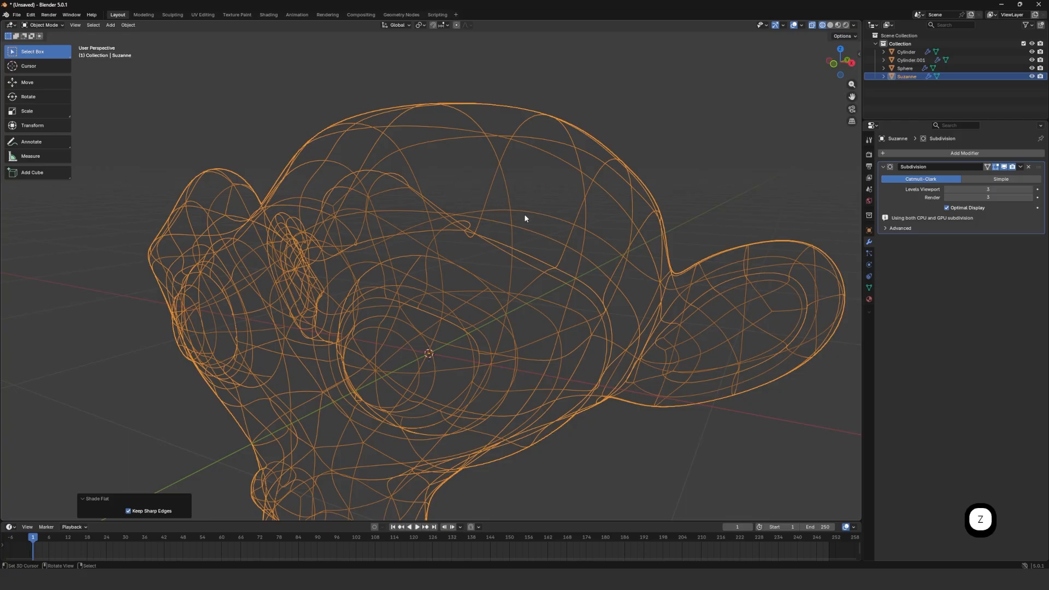
key(z)
click(554, 201)
middle_drag(486, 204, 484, 189)
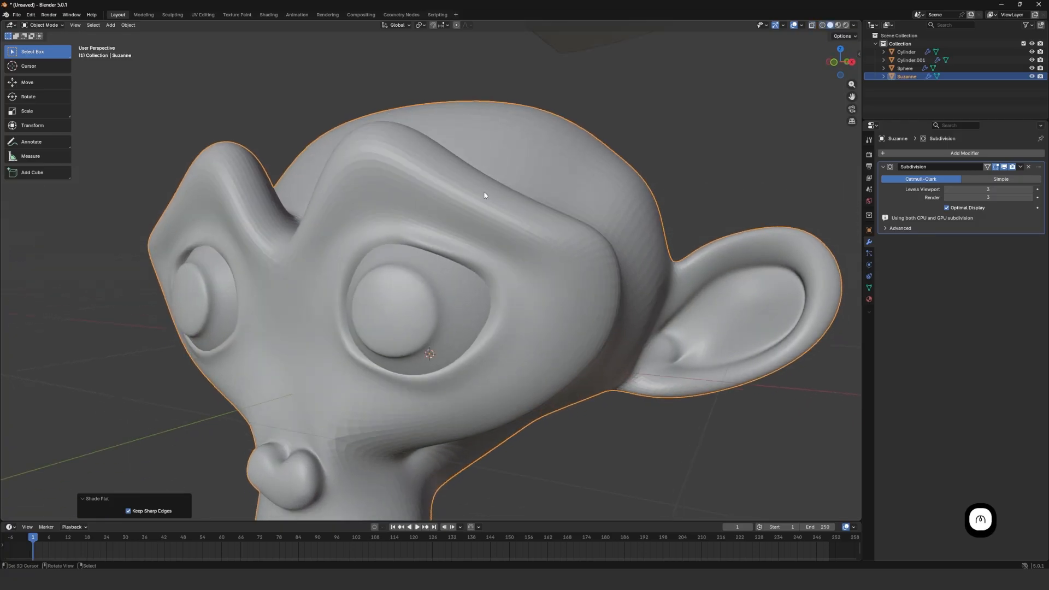
Switch the flat-shaded monkey head back to Shade Auto Smooth at 30° and inspect the whole head.
scroll(483, 189, up, 1)
key(w)
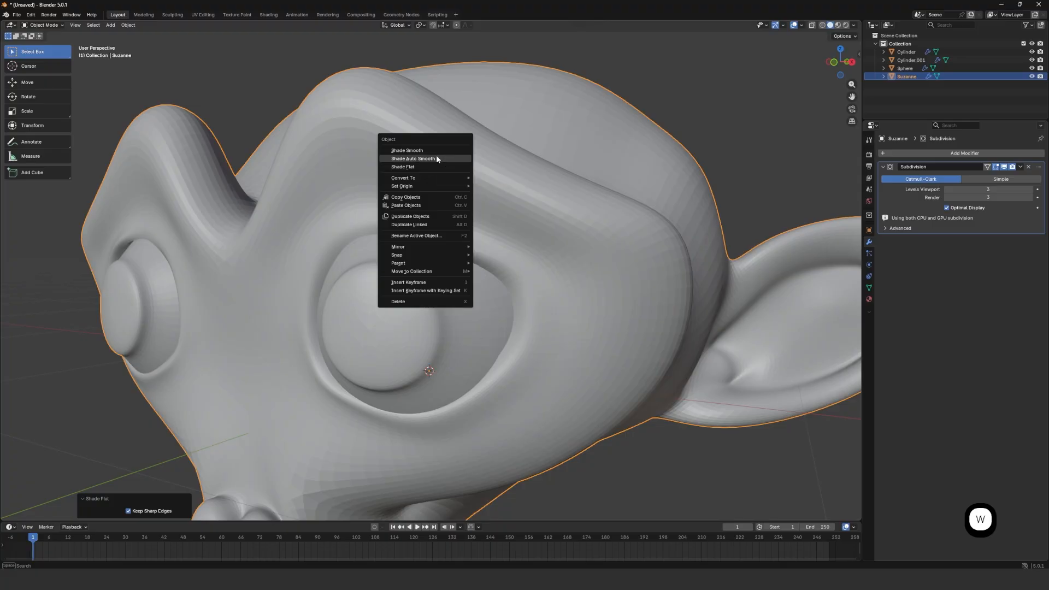
click(435, 159)
scroll(438, 158, down, 4)
middle_drag(437, 158, 485, 199)
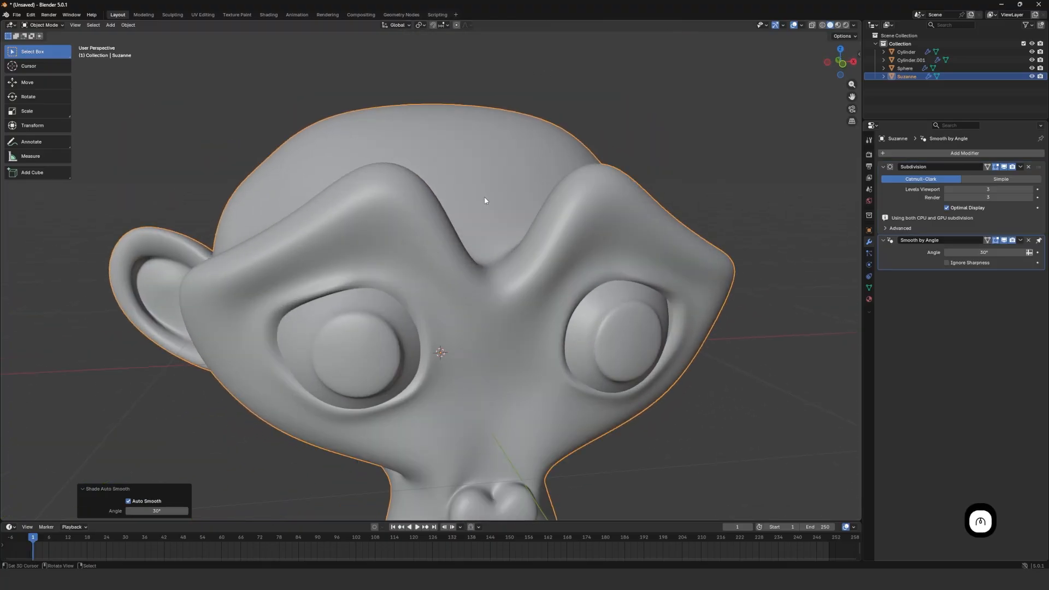
scroll(460, 229, down, 3)
scroll(460, 230, up, 3)
middle_drag(410, 250, 430, 256)
scroll(414, 234, down, 3)
scroll(430, 256, up, 3)
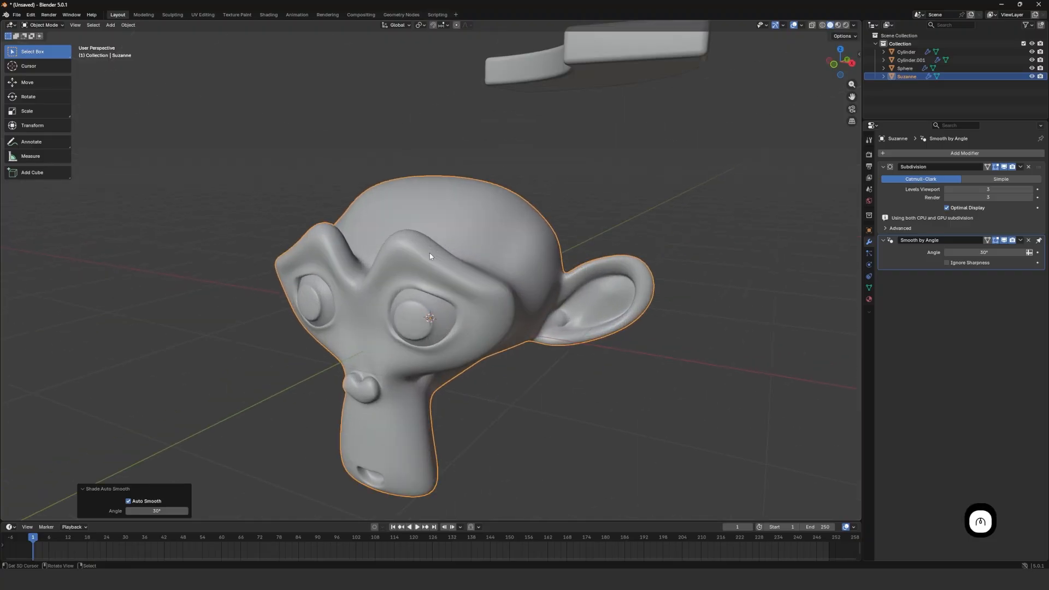
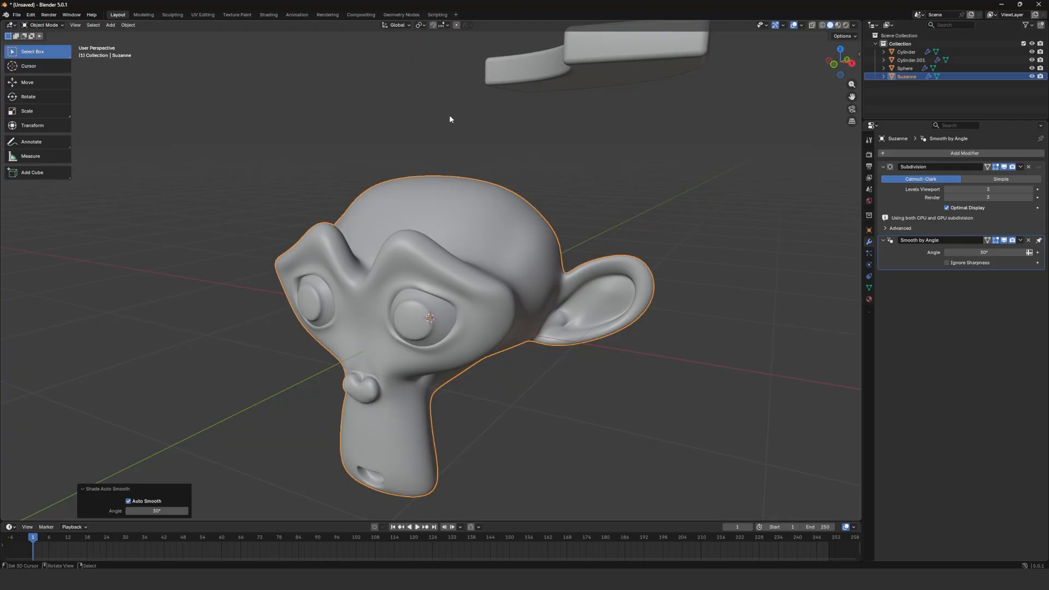
Add an area light and raise it along Z to about 2.24 m above the monkey head.
middle_drag(461, 152, 553, 165)
key(shift+a)
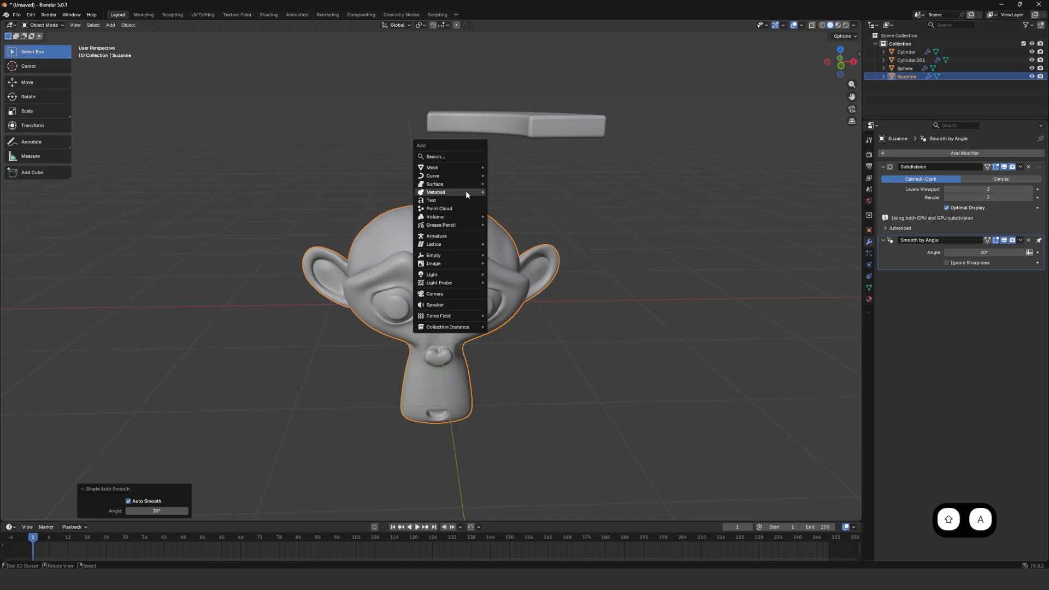
mouse_move(451, 273)
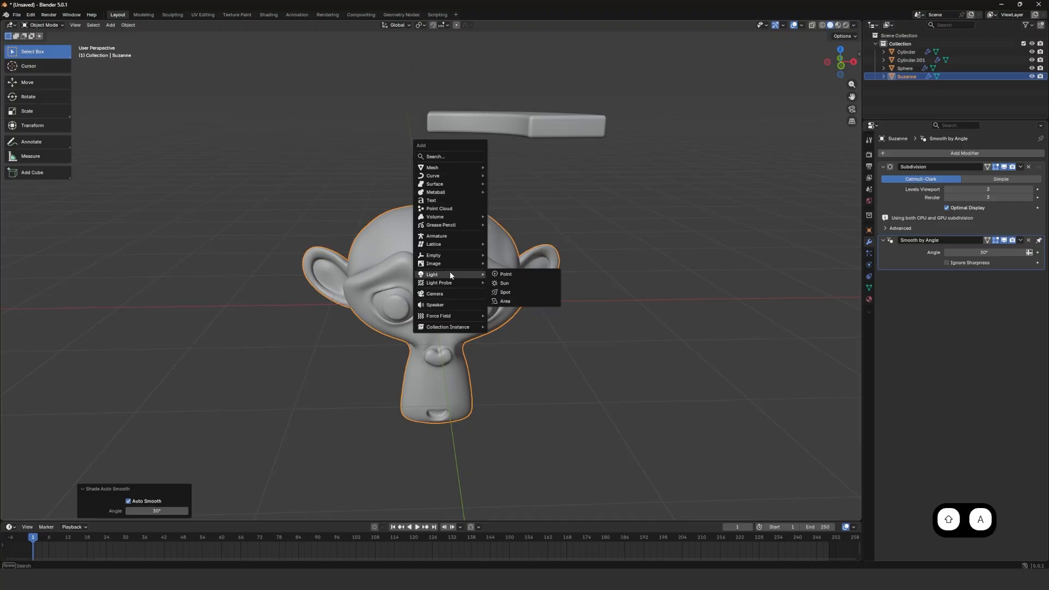
click(515, 301)
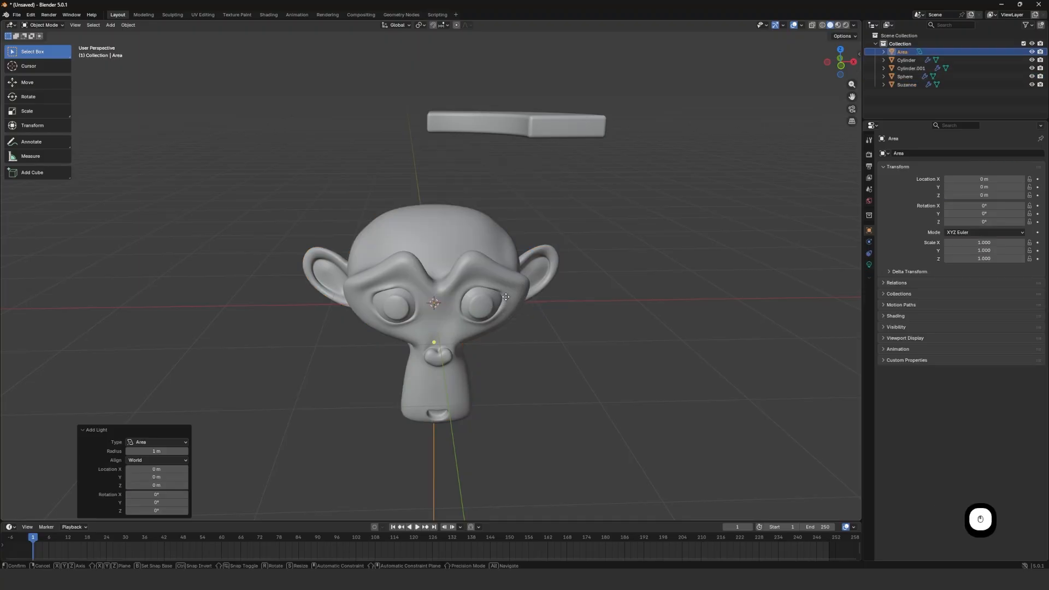
key(g)
key(z)
click(507, 52)
mouse_move(507, 53)
middle_down()
mouse_move(504, 137)
mouse_move(601, 109)
middle_up()
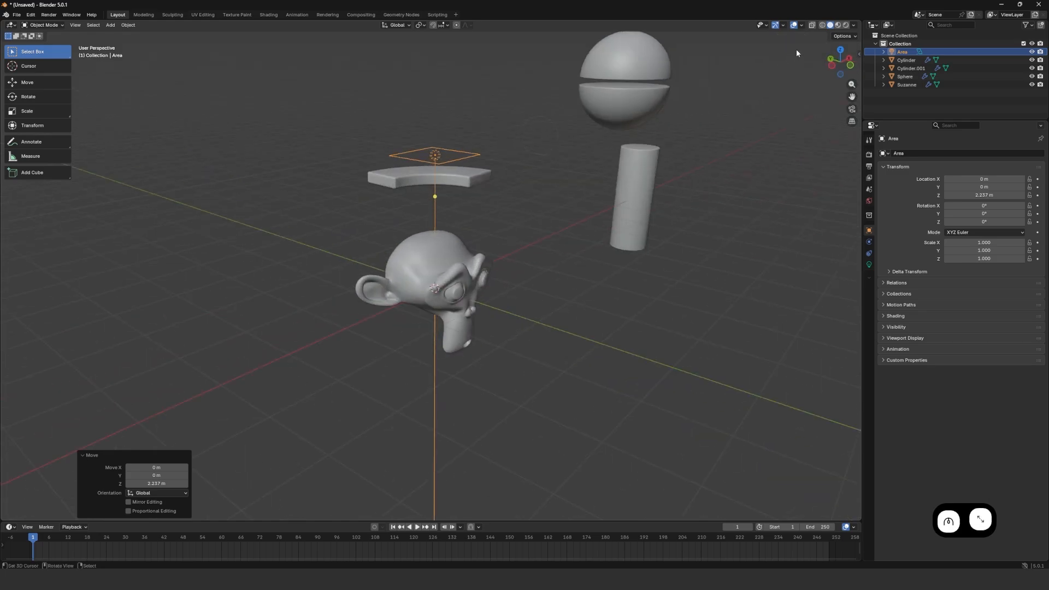
In rendered viewport shading, scale the area light up about 5.5 times and raise it to about 3.47 m on Z.
click(846, 25)
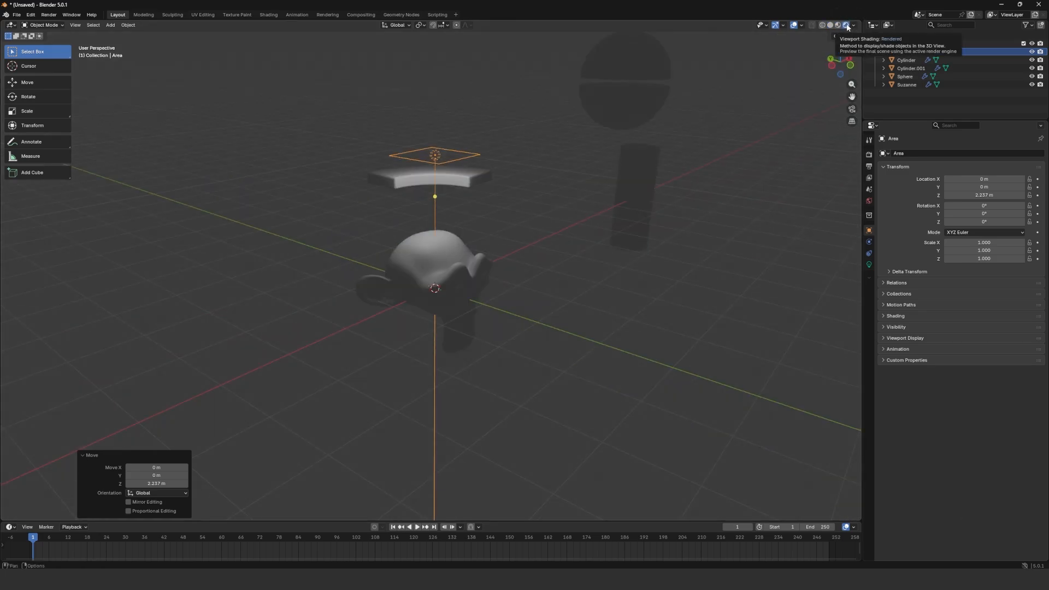
middle_drag(576, 172, 482, 187)
key(s)
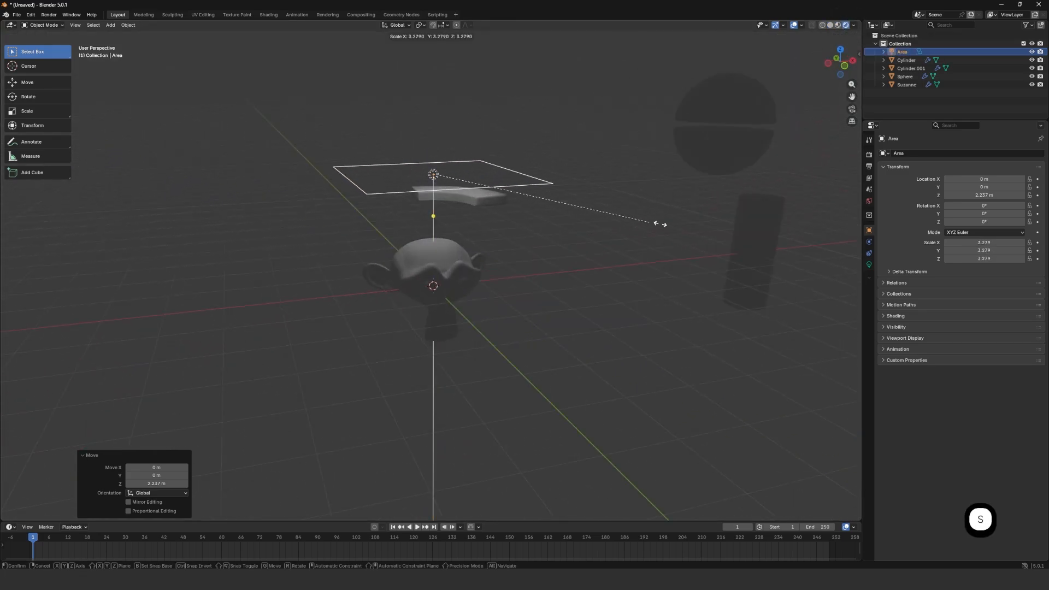
click(796, 237)
key(g)
key(z)
click(789, 175)
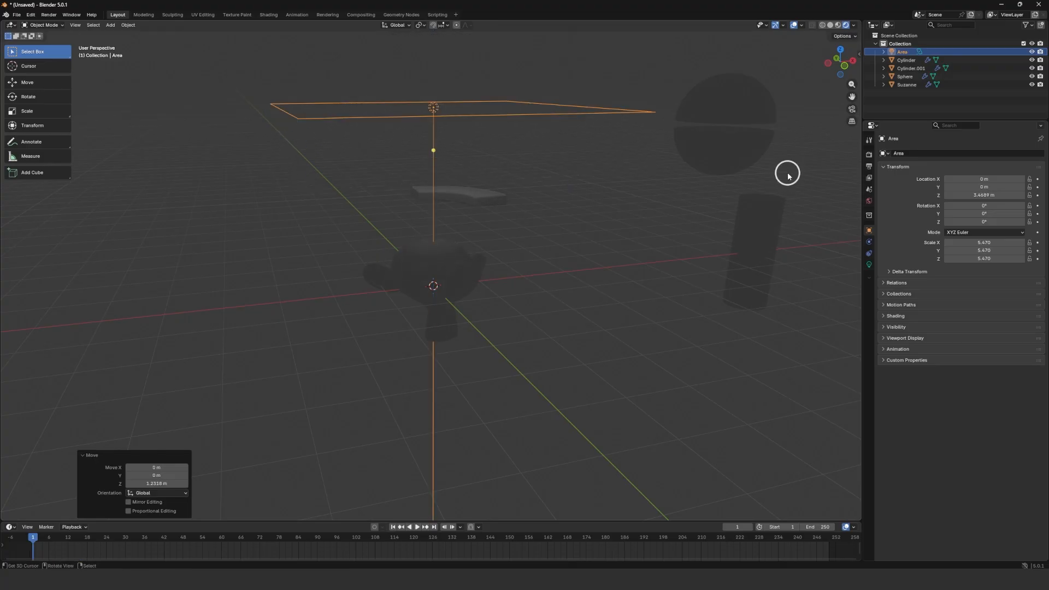
Set the area light's power to 1000.
click(869, 265)
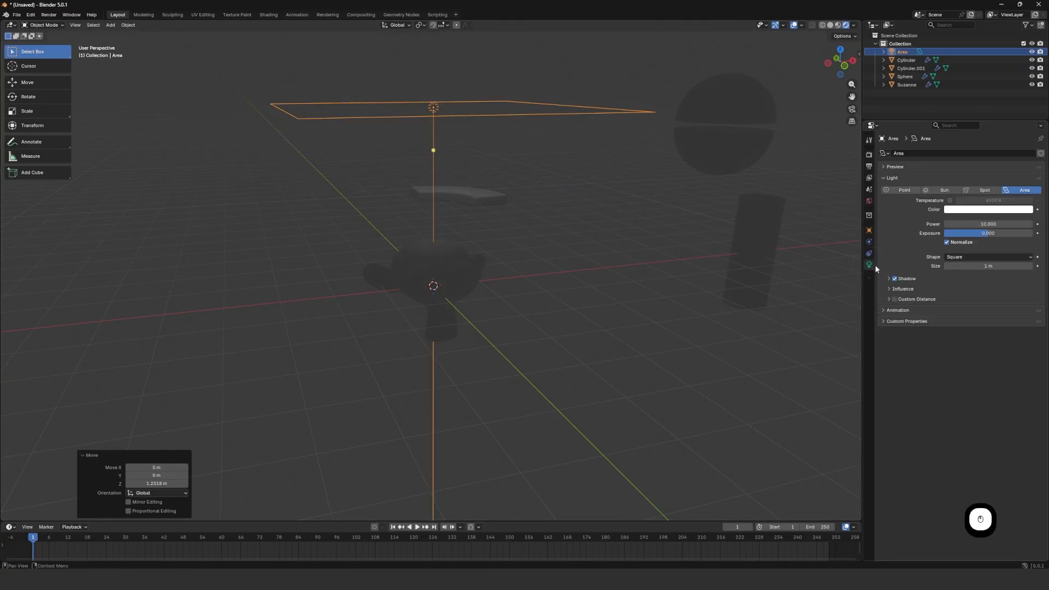
click(961, 224)
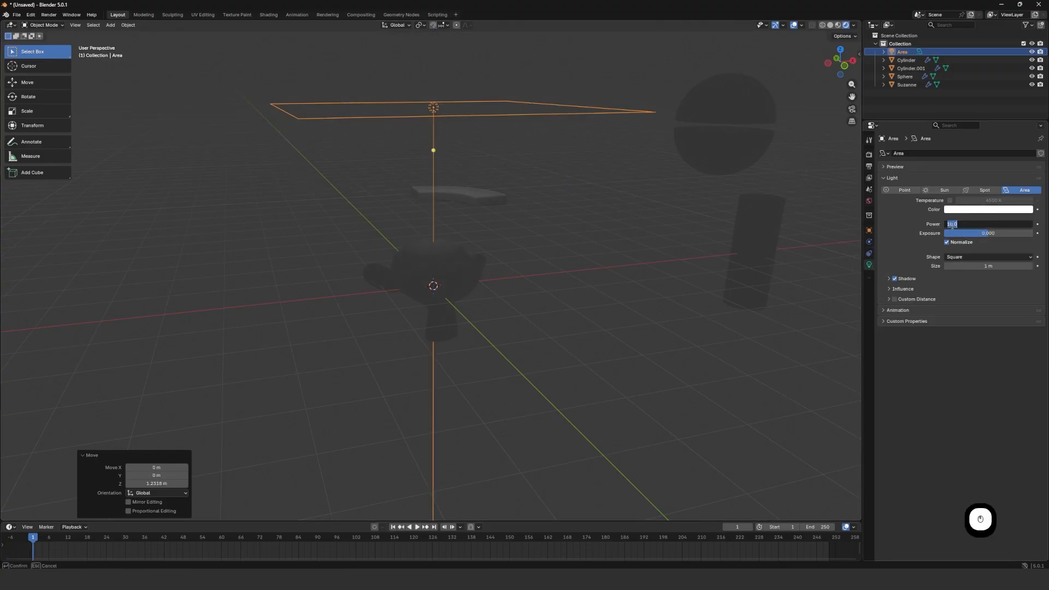
click(952, 224)
text(00)
key(Return)
Raise the area light further along Z, enlarging it about 2.7 times and lifting it about 0.99 m more after scaling.
key(g)
key(z)
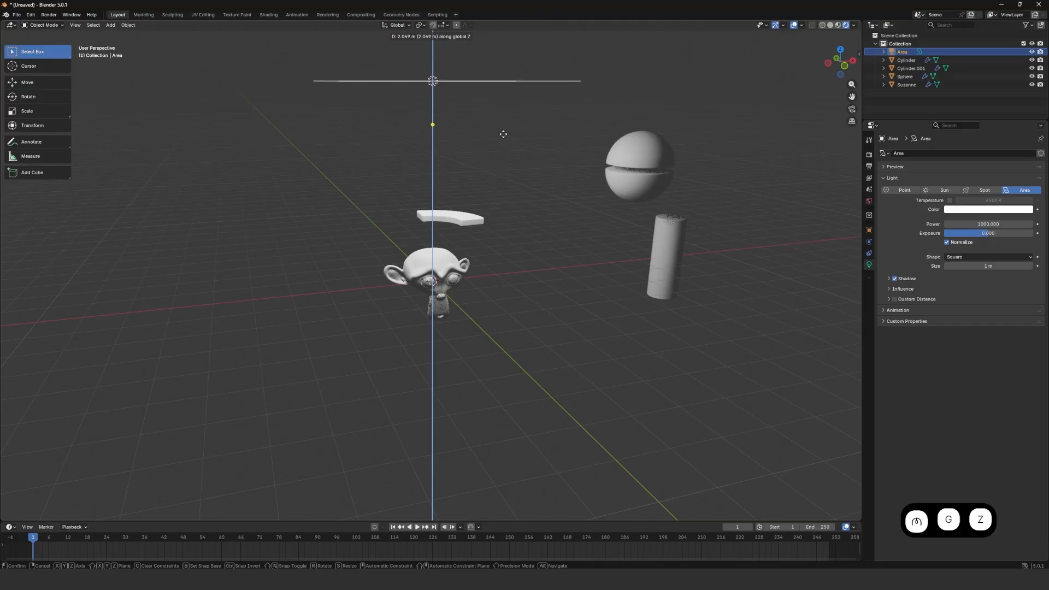
click(503, 112)
key(s)
click(731, 236)
key(g)
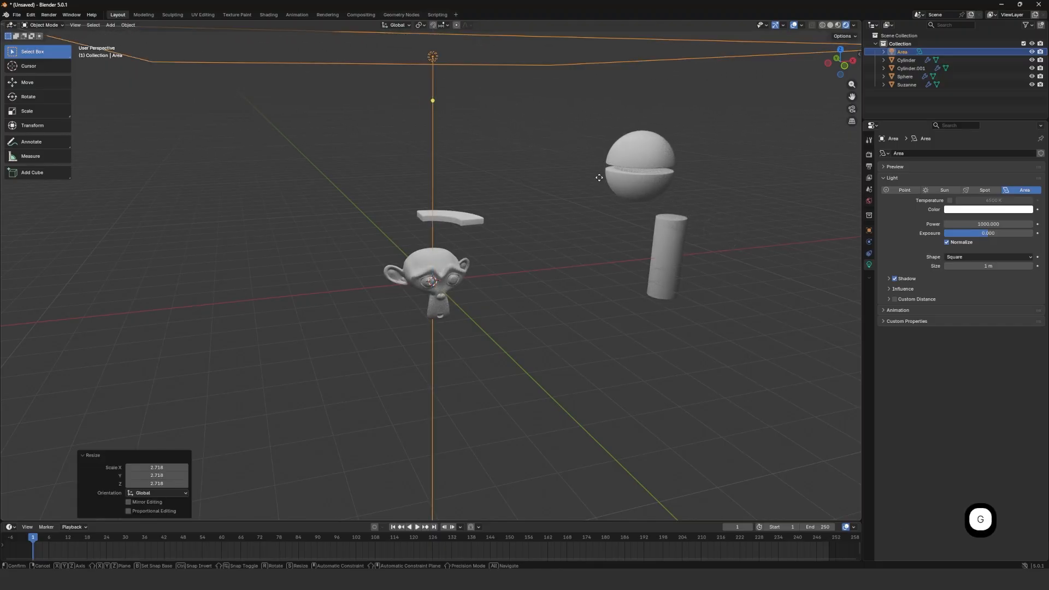
click(595, 135)
scroll(595, 135, down, 5)
scroll(506, 201, up, 8)
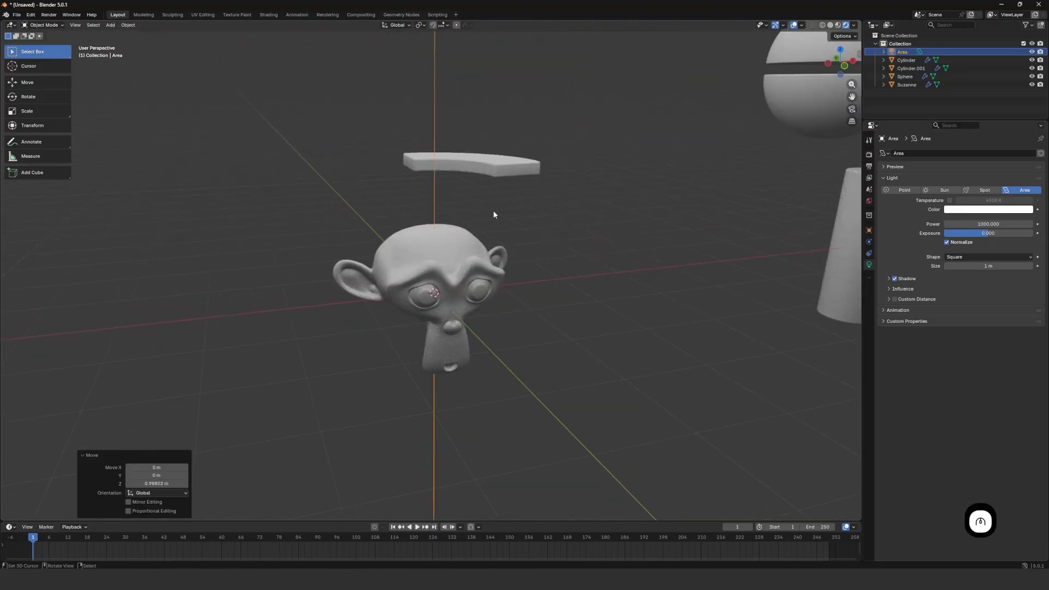
Duplicate the overhead area light and move the copy about -19.37 m along the Y axis.
scroll(494, 217, down, 4)
scroll(494, 222, up, 7)
scroll(443, 222, down, 12)
middle_drag(436, 202, 426, 195)
middle_drag(537, 264, 543, 271)
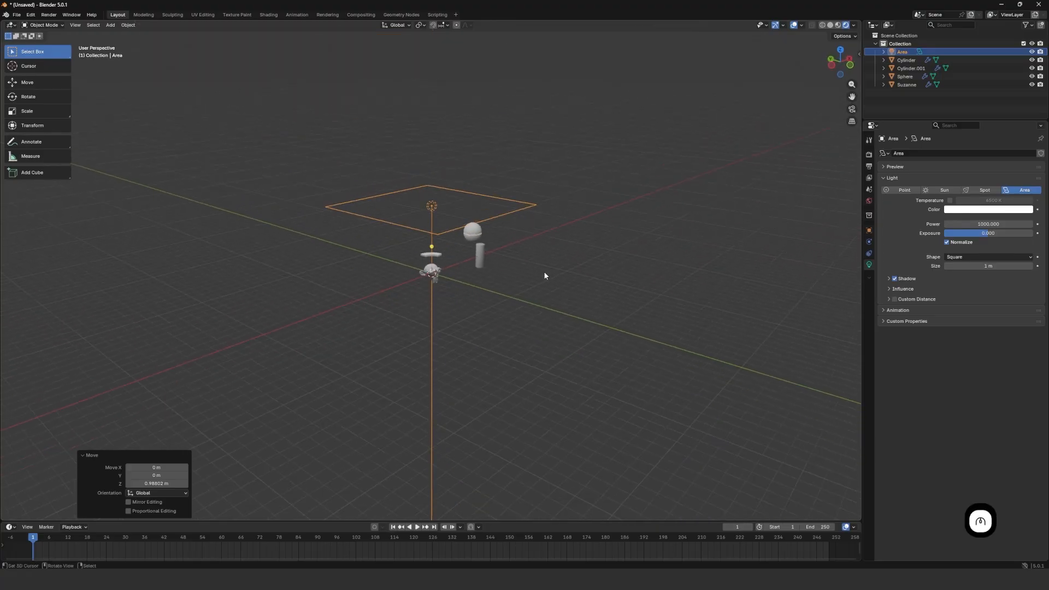
key(shift+d)
right_click(507, 247)
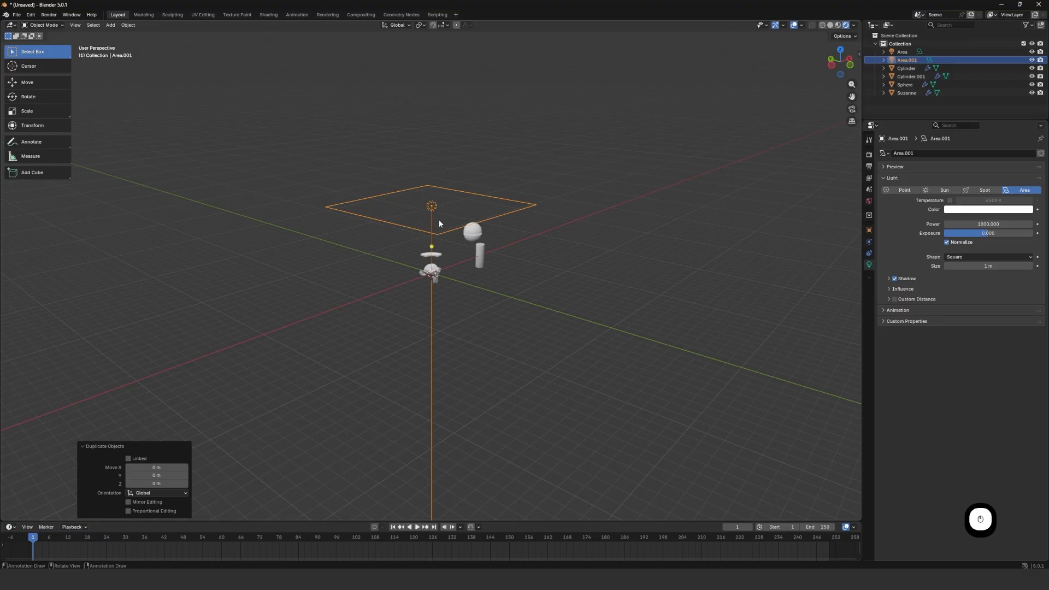
key(g)
key(y)
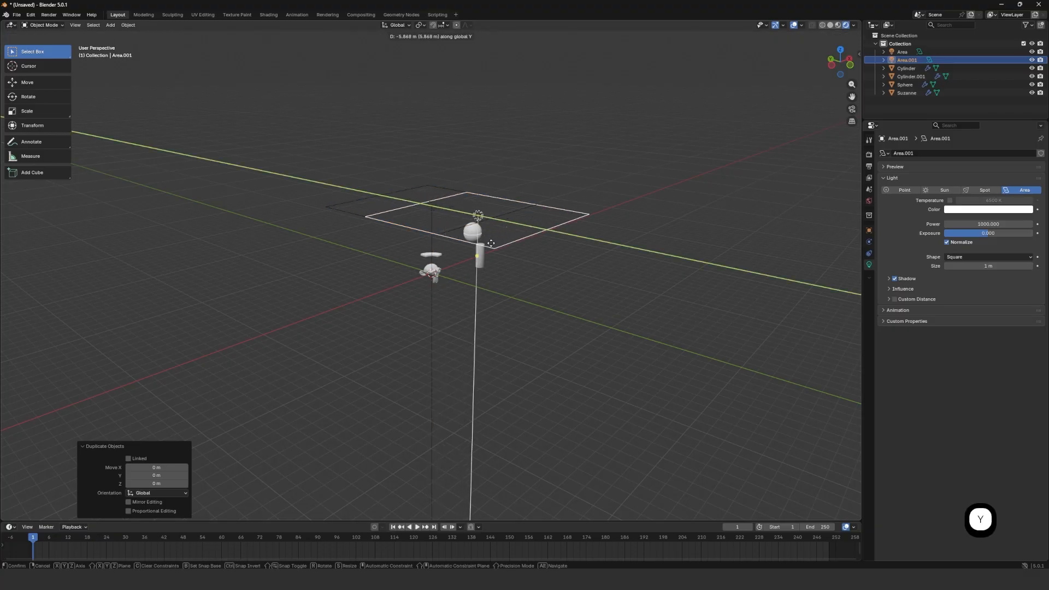
click(612, 293)
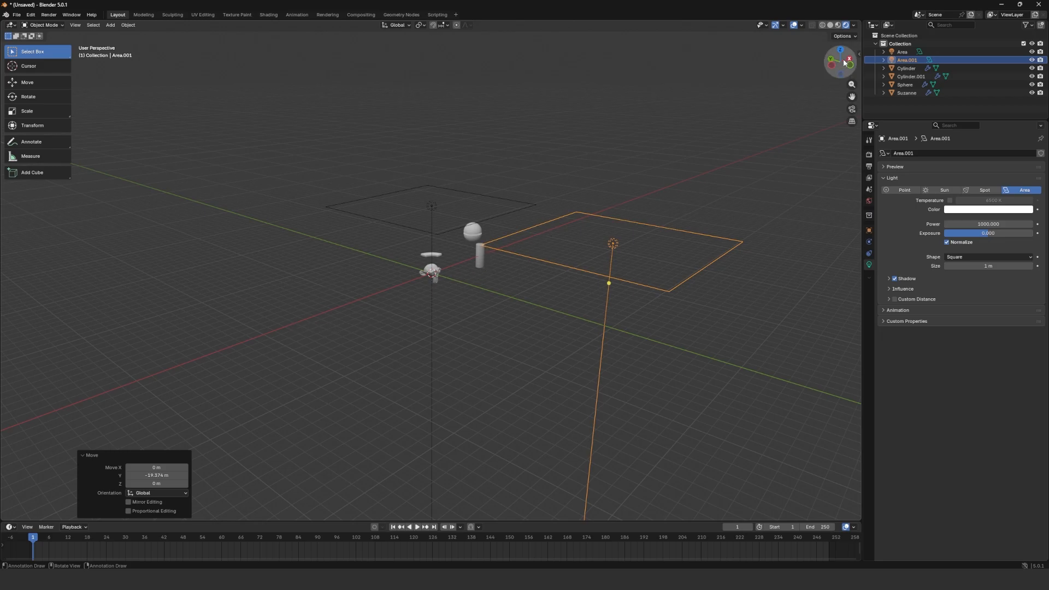
Rotate the duplicated area light about 73.9° around the X axis so it faces the monkey head.
key(r)
key(x)
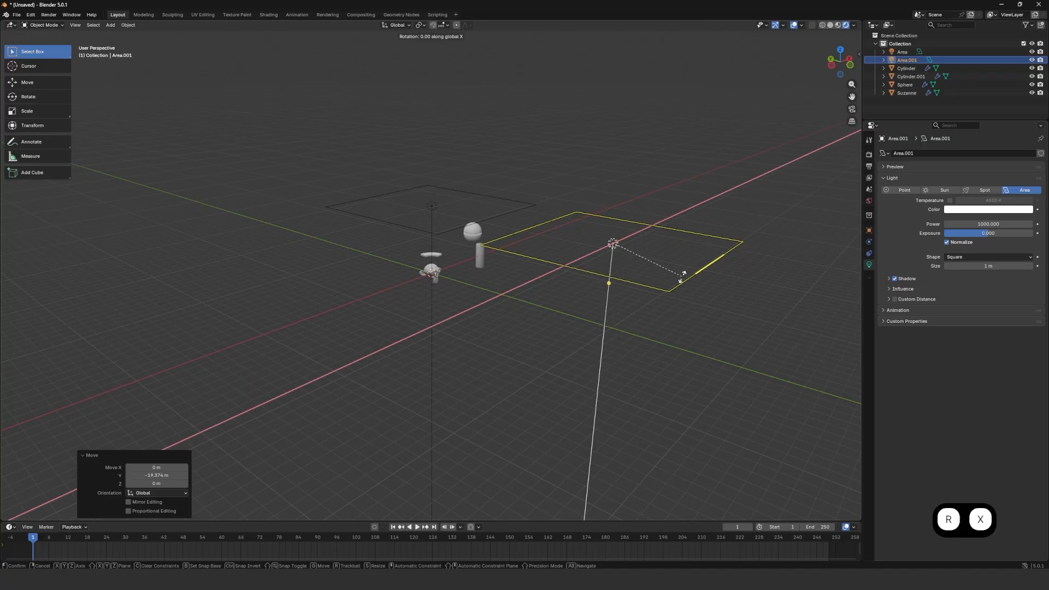
click(520, 298)
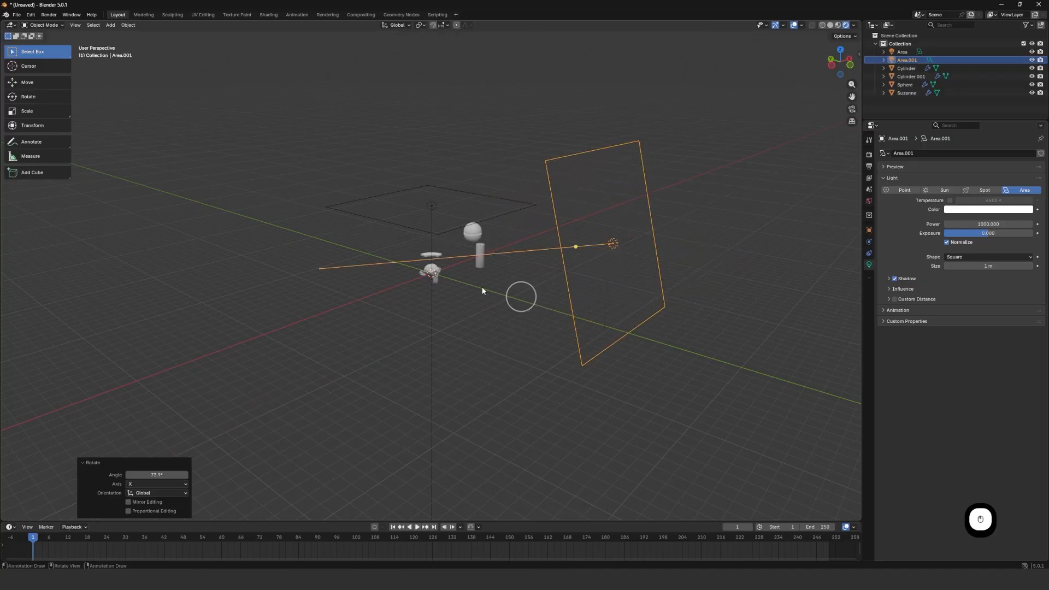
Set the duplicated area light's power to 400.
scroll(521, 298, up, 3)
click(966, 224)
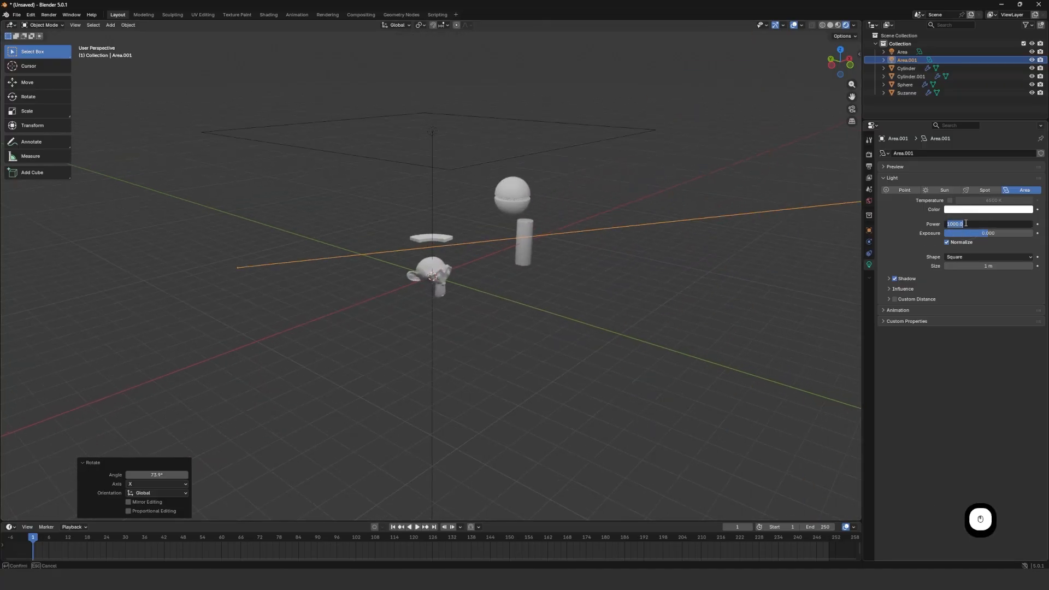
text(400)
key(Return)
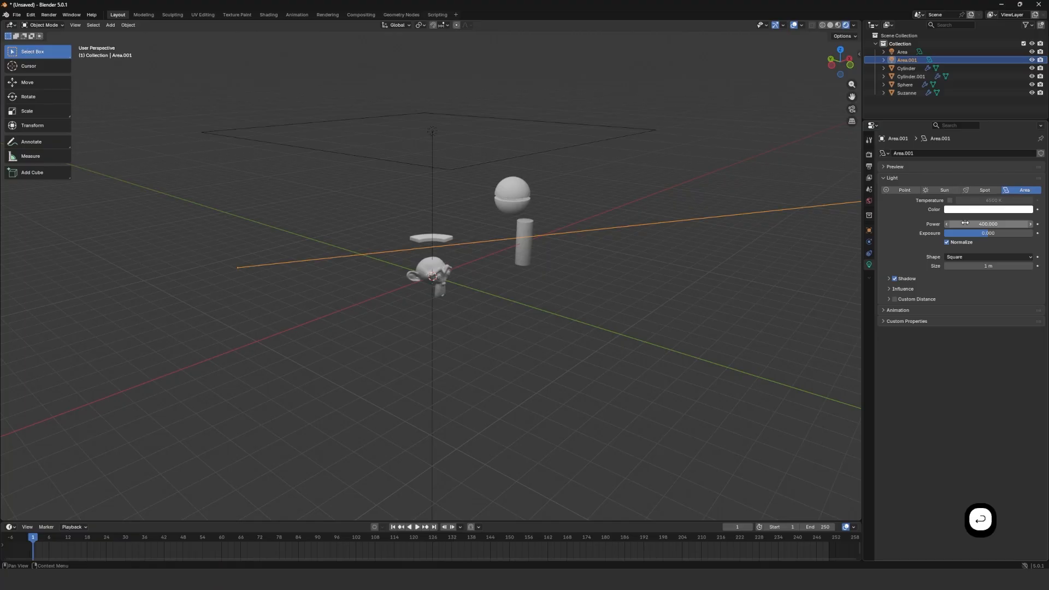
Shift the duplicated area light along Y and lower it about 2.81 m on Z.
scroll(803, 264, down, 3)
key(g)
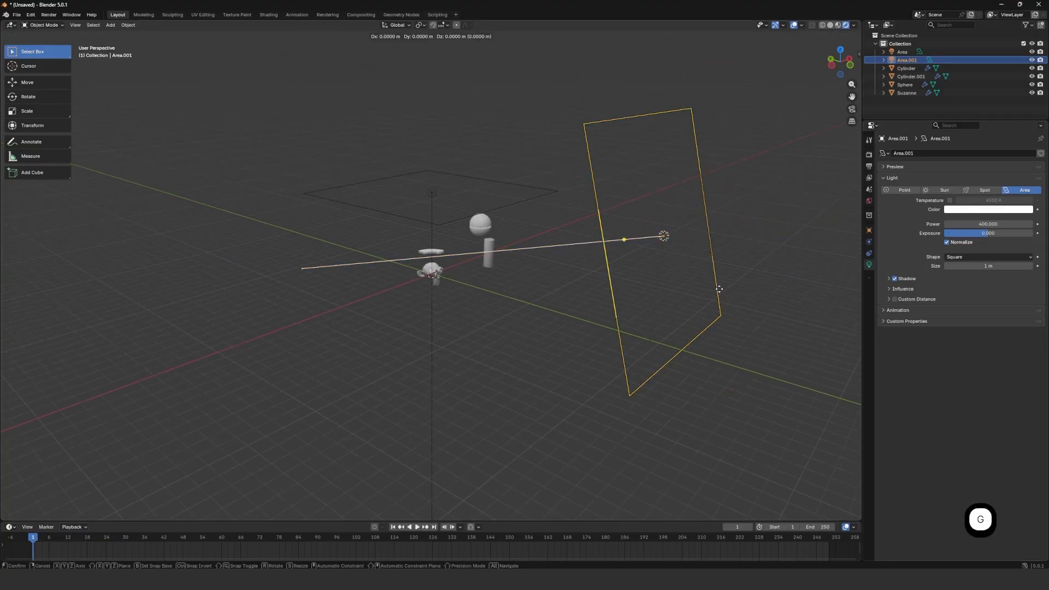
key(y)
click(640, 274)
key(g)
key(z)
click(646, 313)
scroll(544, 266, up, 2)
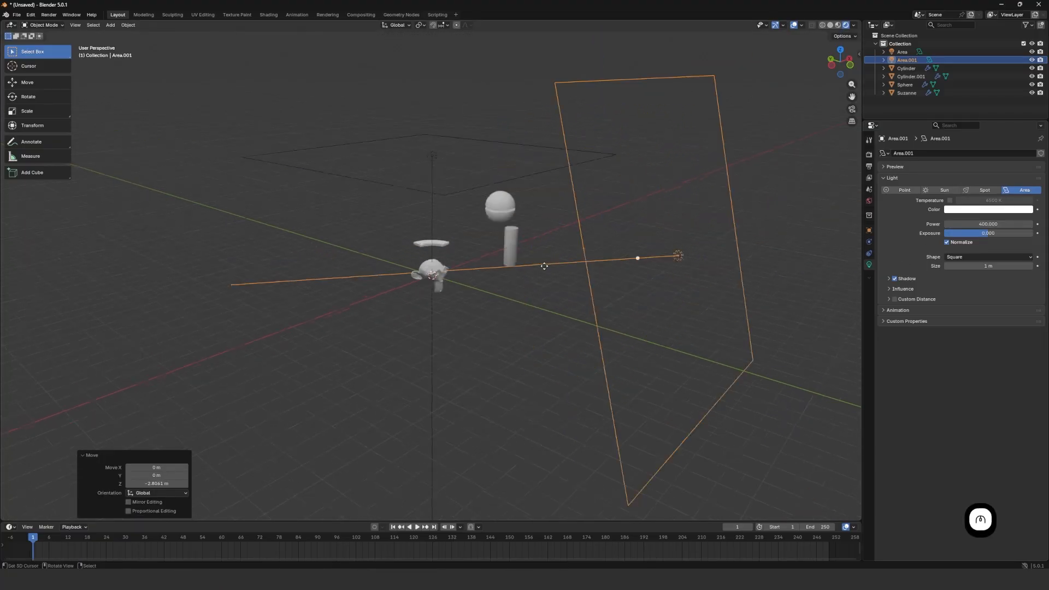
Select the monkey head and split the 3D viewport into two side-by-side areas.
scroll(544, 266, up, 4)
middle_drag(548, 258, 468, 250)
scroll(494, 264, up, 4)
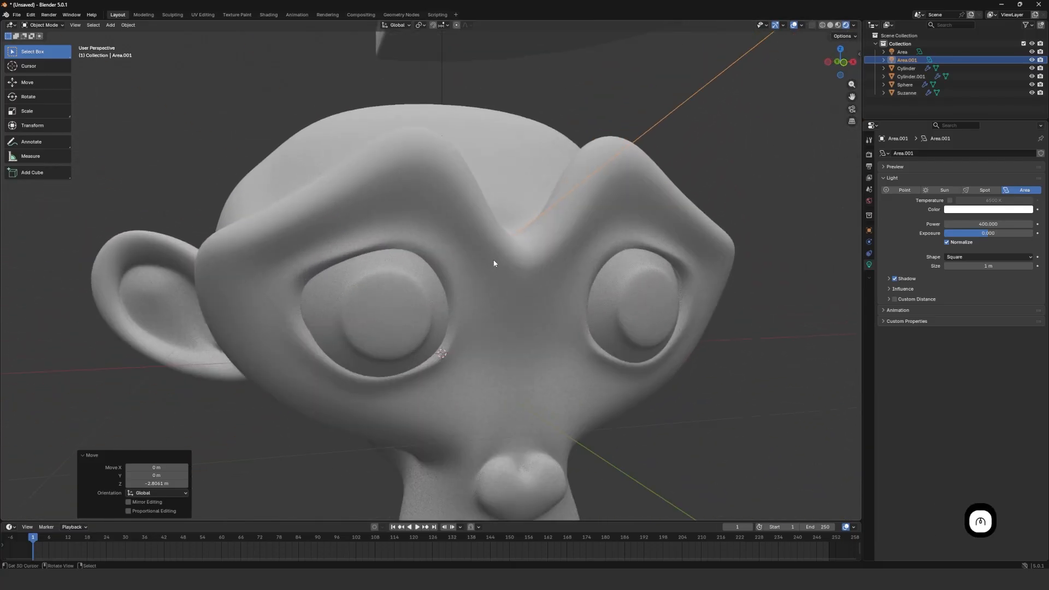
scroll(494, 263, down, 6)
middle_drag(558, 265, 501, 257)
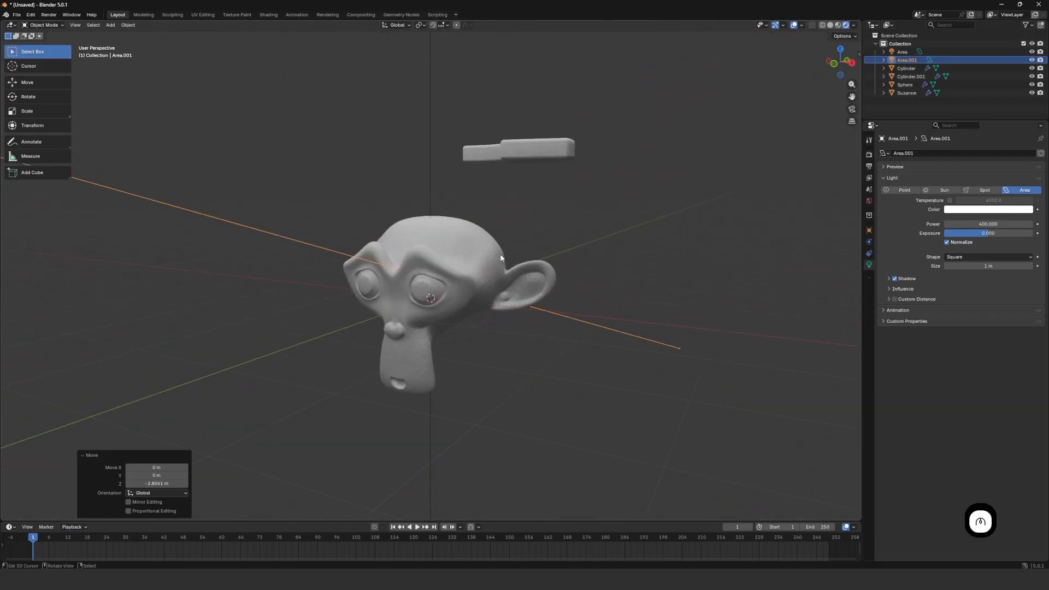
scroll(486, 263, up, 4)
click(458, 223)
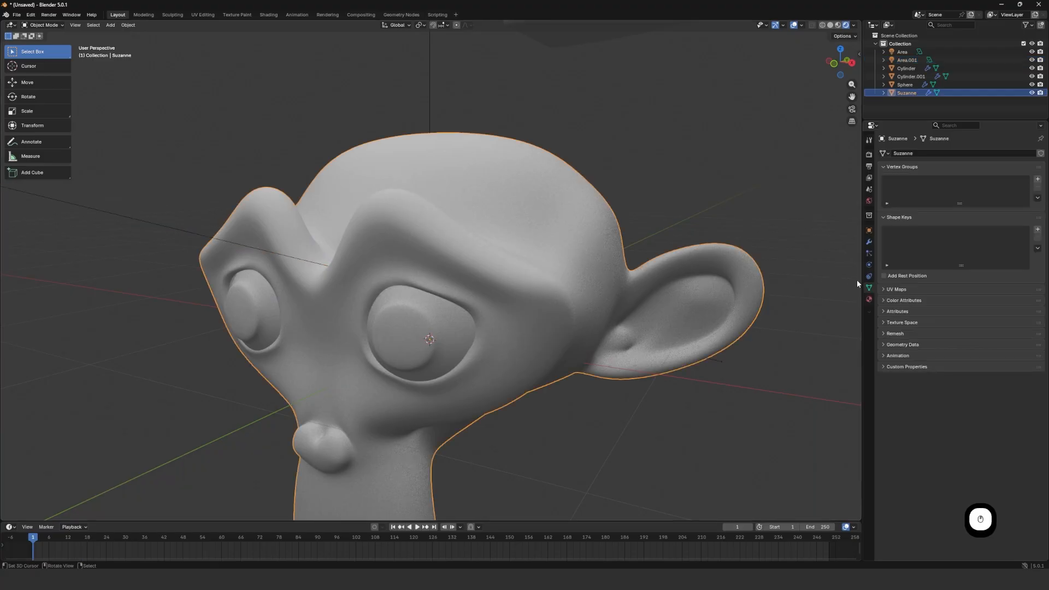
drag(860, 22, 574, 80)
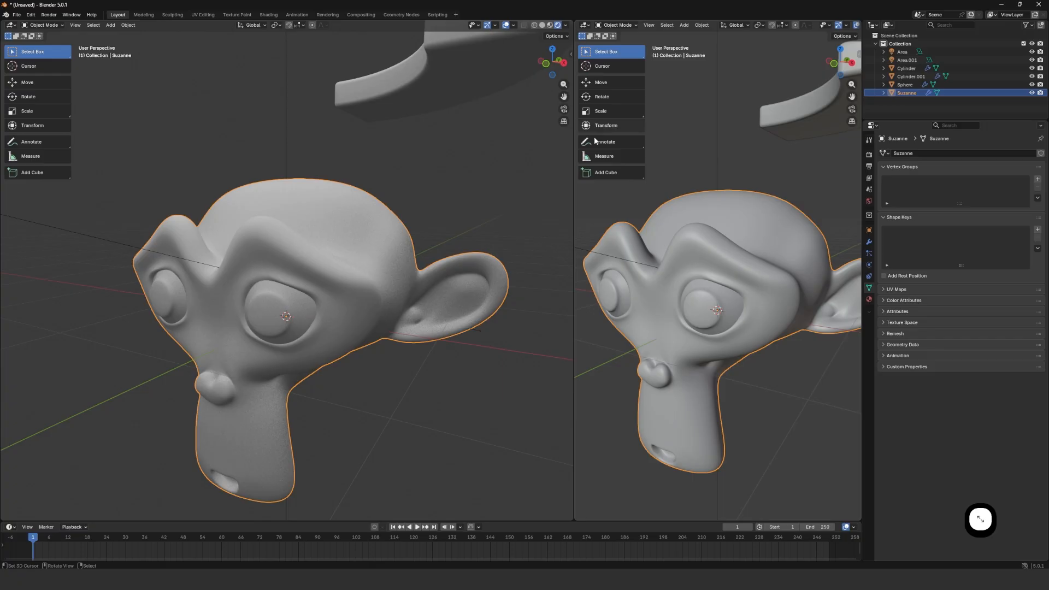
Hide the toolbar in both 3D viewports.
key(t)
key(t)
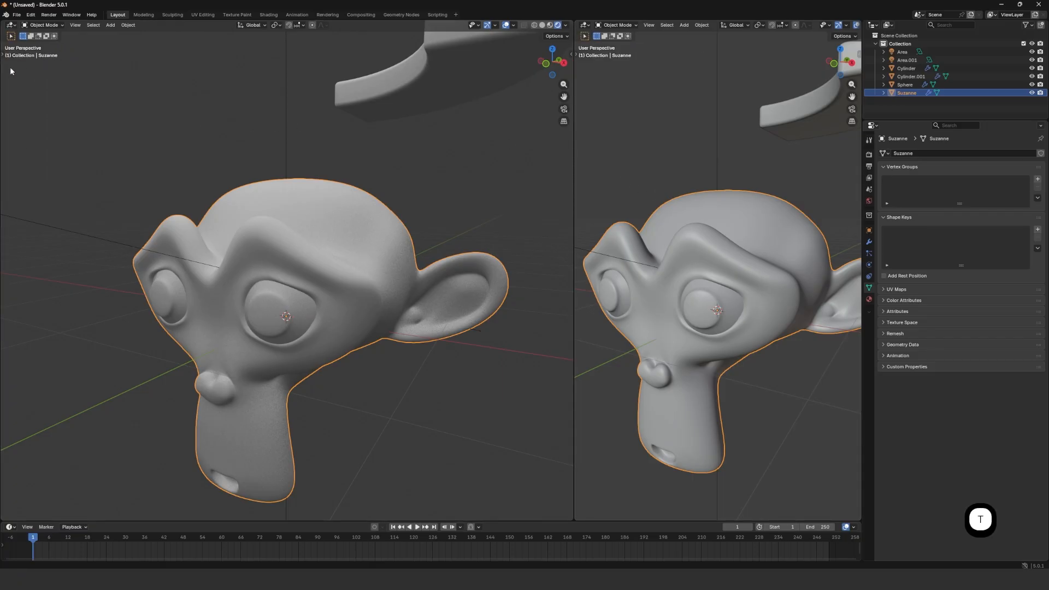
key(t)
key(t)
key(t)
key(t)
key(t)
key(t)
key(t)
key(t)
Turn the second viewport into a Shader Editor and create a new material for the monkey head.
click(586, 25)
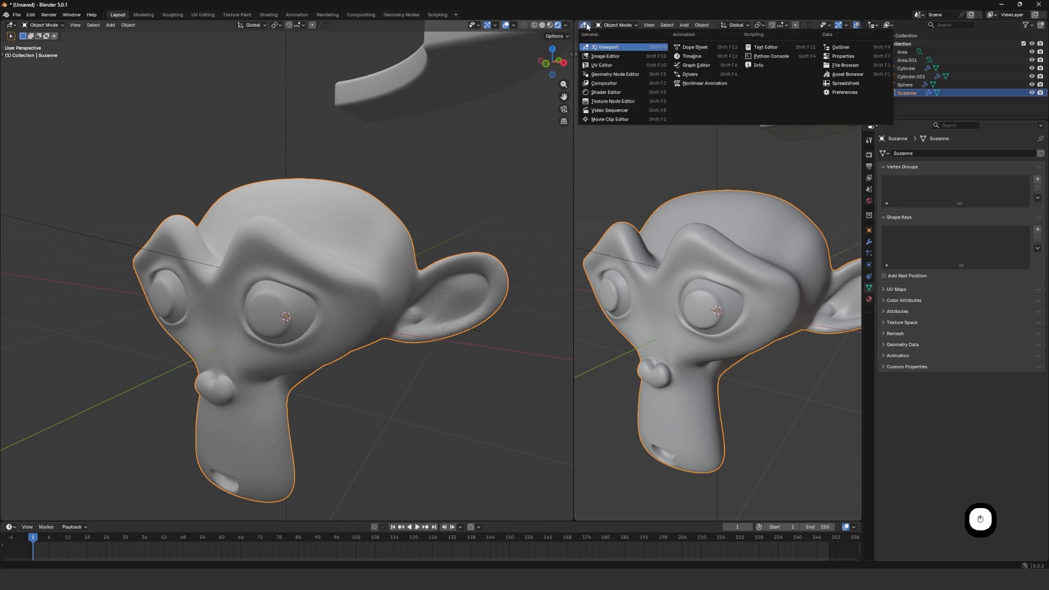
click(626, 93)
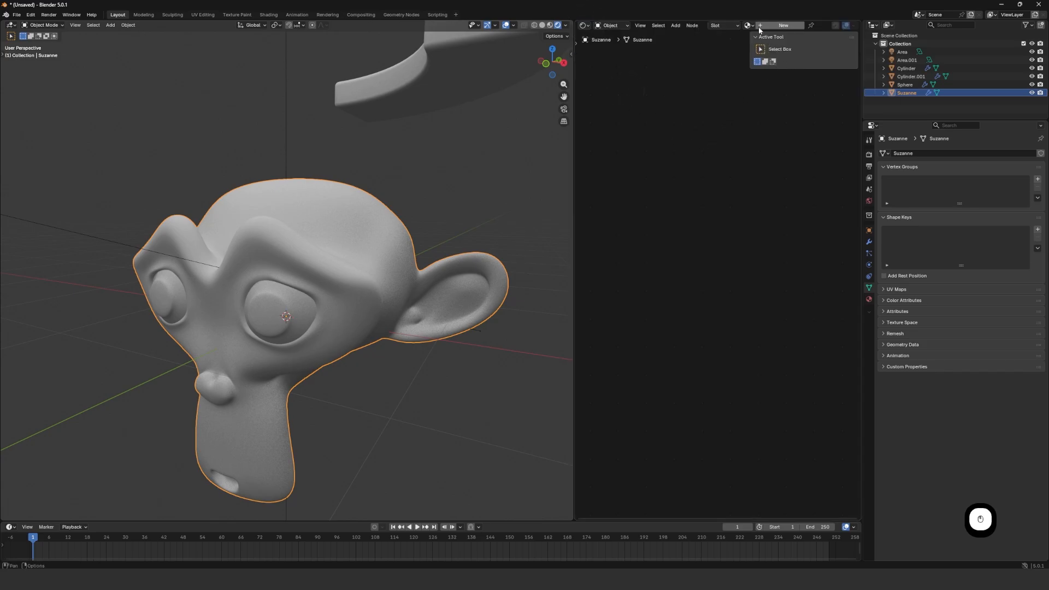
click(776, 26)
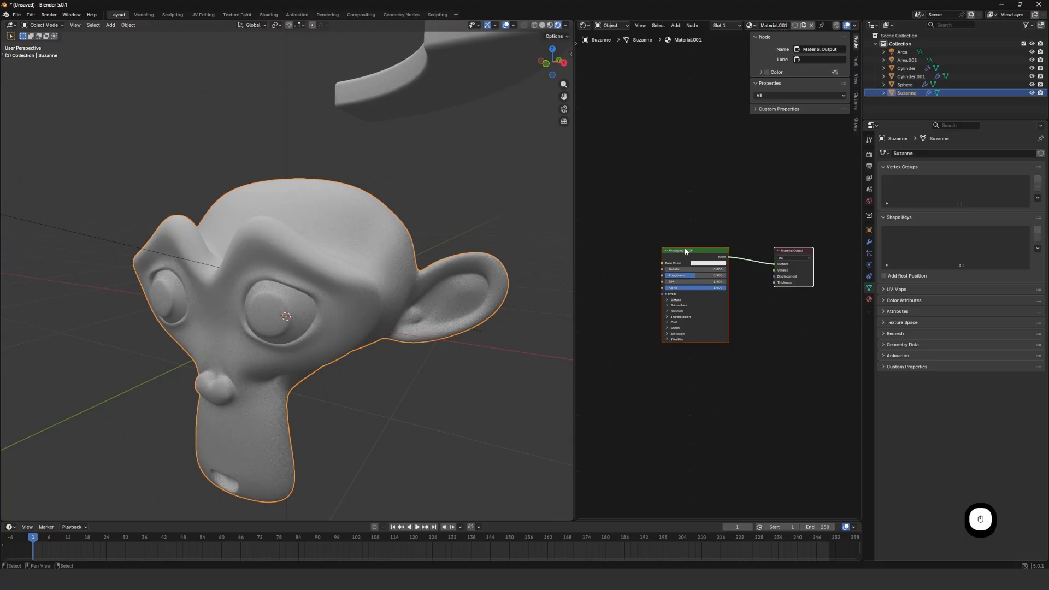
scroll(698, 274, up, 1)
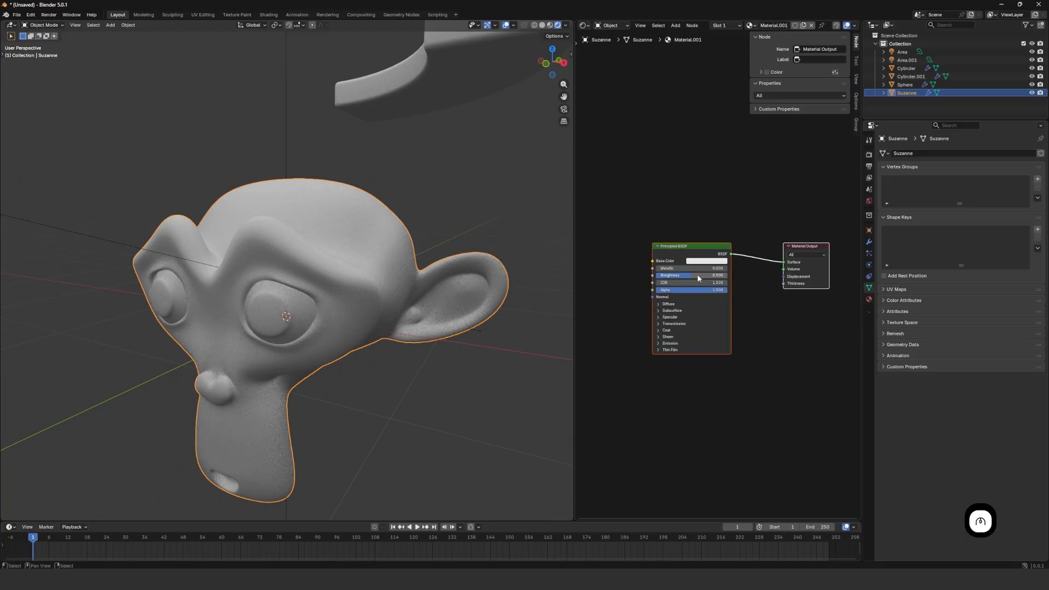
Try a Metallic value of about 0.377 on the monkey head's material and undo it.
click(869, 299)
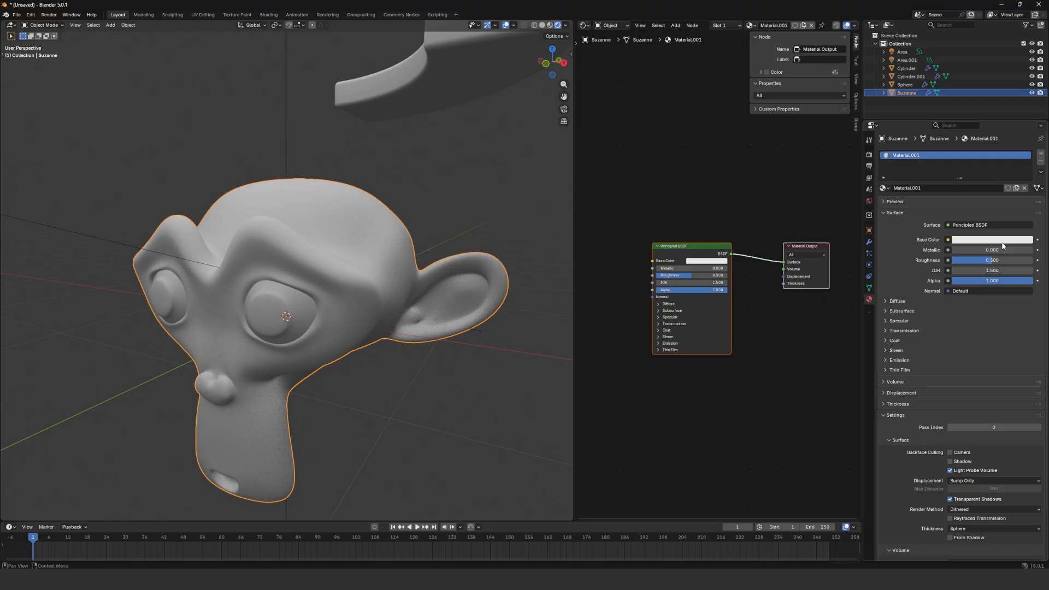
mouse_move(1003, 250)
mouse_down()
mouse_move(1017, 251)
mouse_move(1001, 252)
mouse_up()
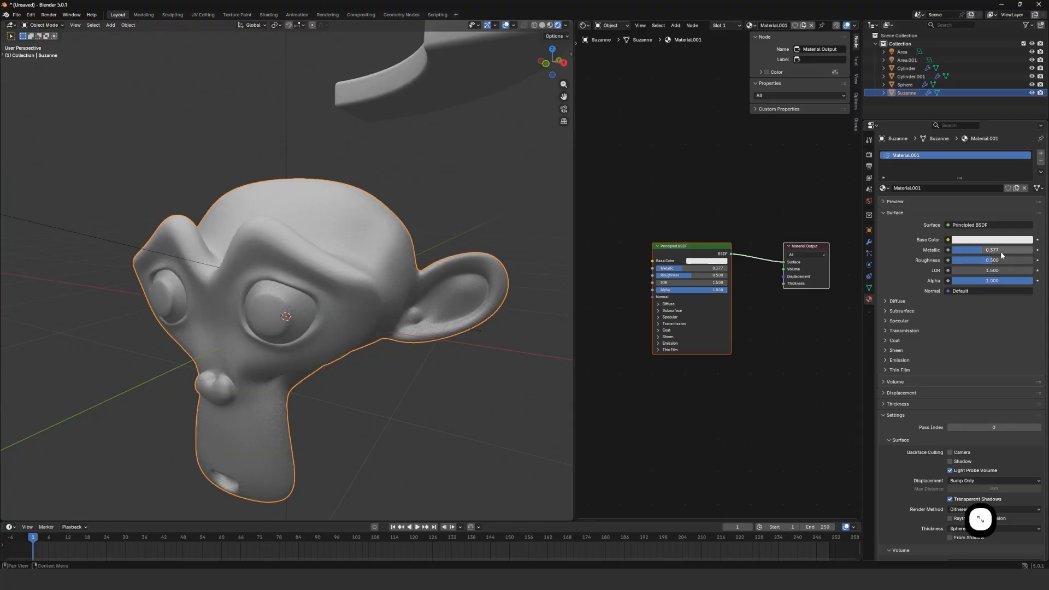
key(ctrl+z)
scroll(295, 265, up, 2)
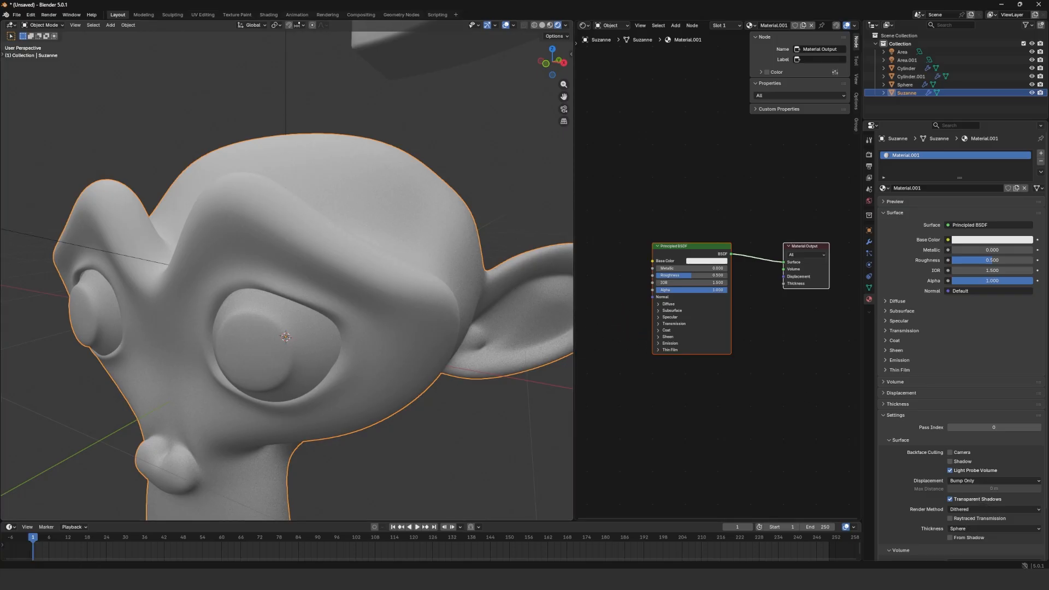
Bring the image files "Текстура нормал мап.jpg" and "текстура поттертости.jpg" from the file manager into the Shader Editor as texture nodes.
key(alt+Tab)
mouse_move(696, 4)
mouse_down()
mouse_move(747, 52)
mouse_move(705, 0)
mouse_up()
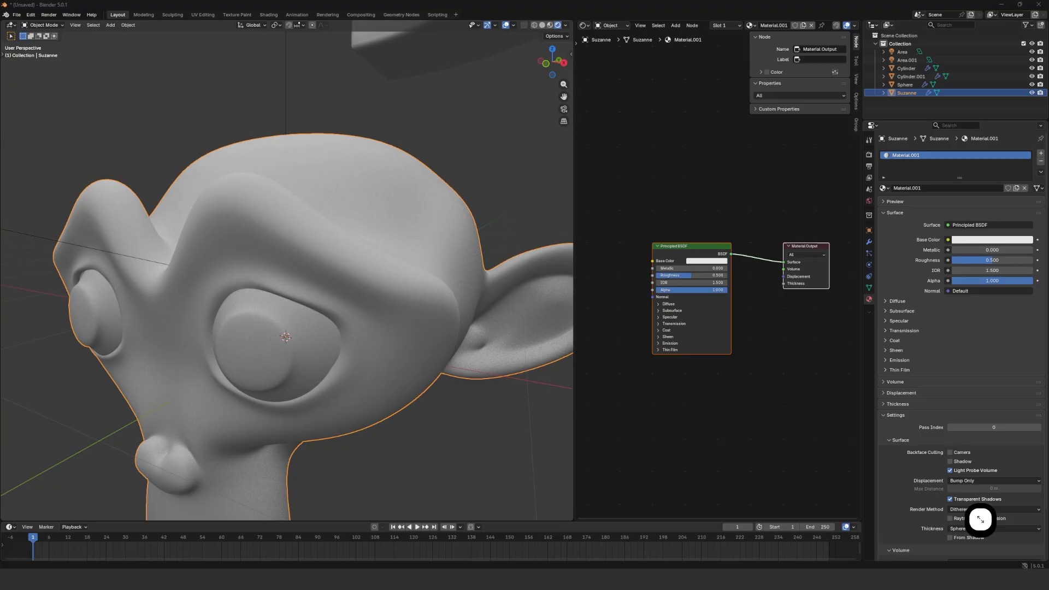
drag(1048, 178, 347, 103)
drag(392, 172, 646, 141)
scroll(670, 223, down, 1)
middle_drag(672, 223, 783, 214)
drag(764, 231, 619, 195)
click(710, 234)
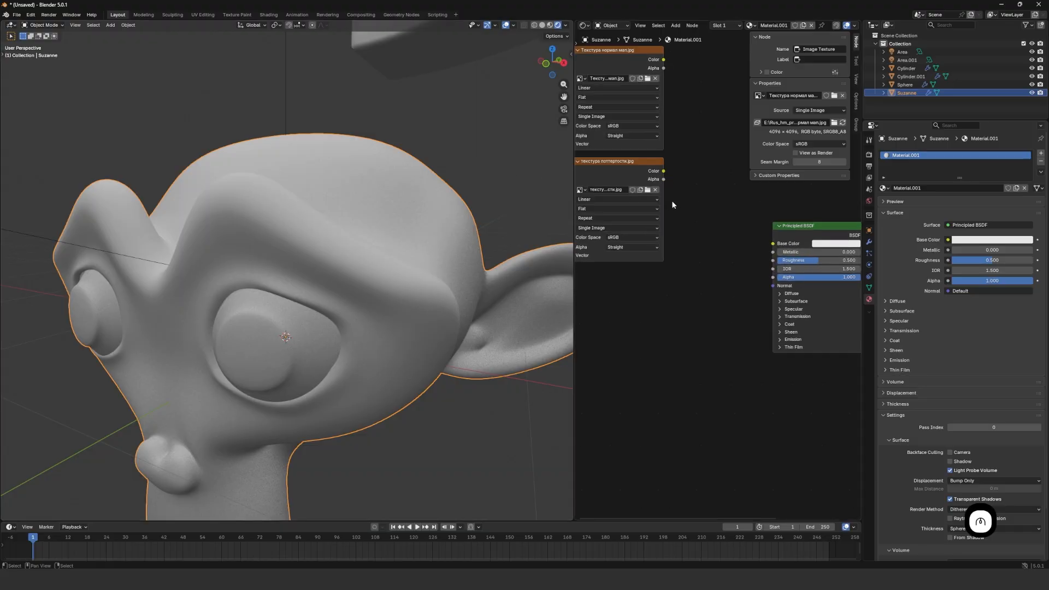
Move the "текстура поттертости.jpg" node further below the normal map node and hide the Shader Editor's sidebar.
drag(643, 201, 644, 296)
scroll(677, 301, up, 3)
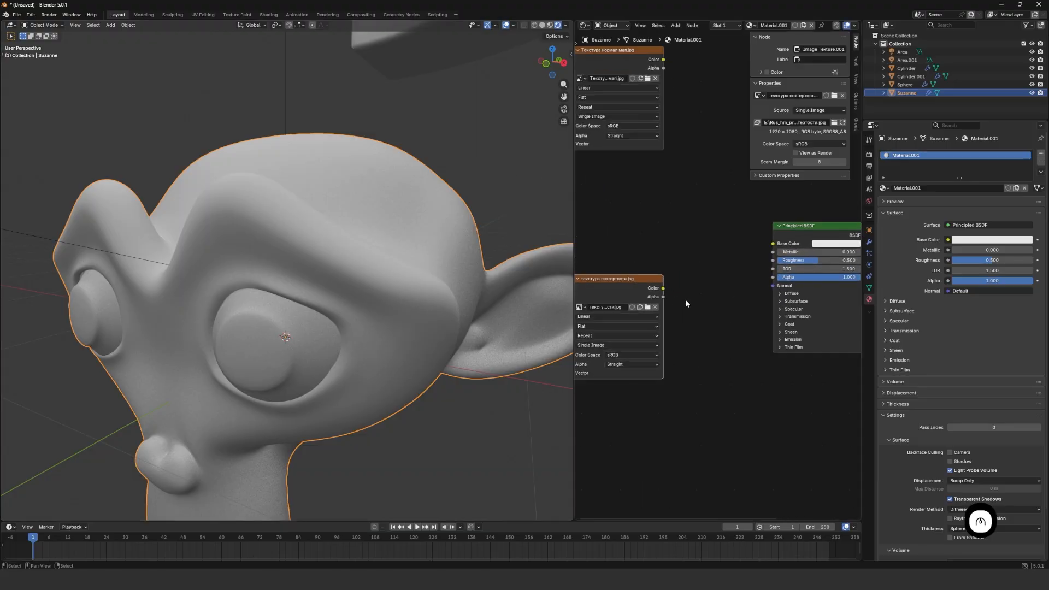
middle_drag(694, 287, 737, 241)
scroll(788, 217, down, 5)
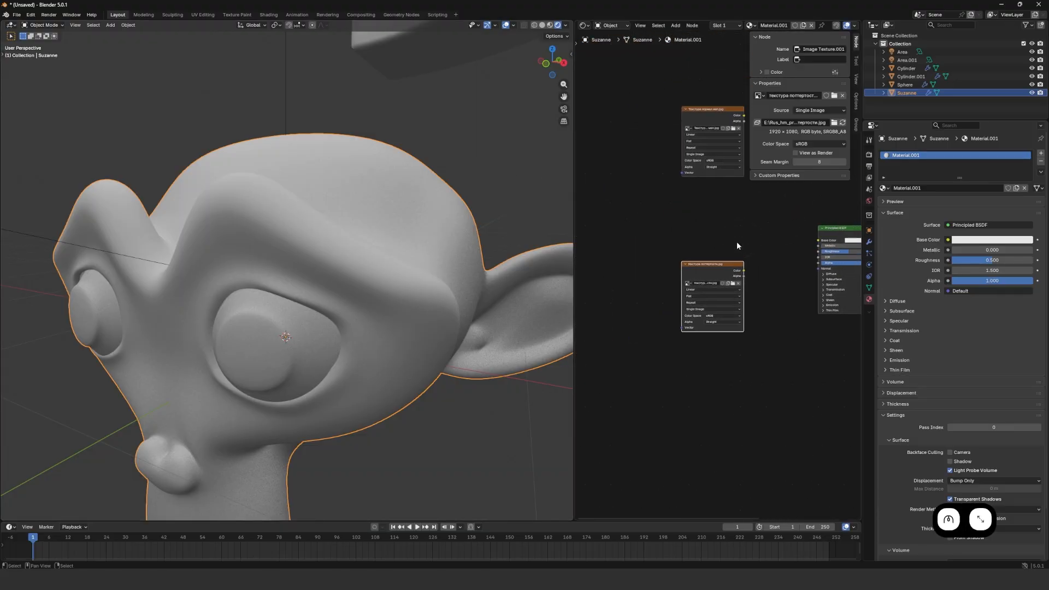
key(n)
scroll(711, 191, up, 2)
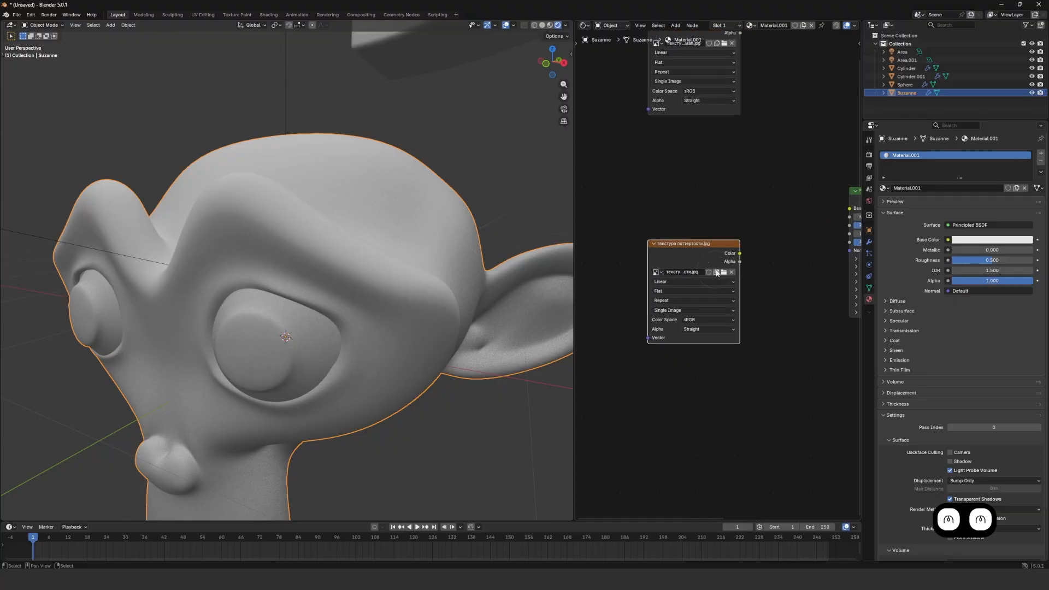
Reposition the "текстура поттертости.jpg" node closer to the normal map node and set its color space to Non-Color.
scroll(701, 254, up, 1)
scroll(696, 250, down, 2)
drag(696, 251, 669, 163)
scroll(674, 213, up, 3)
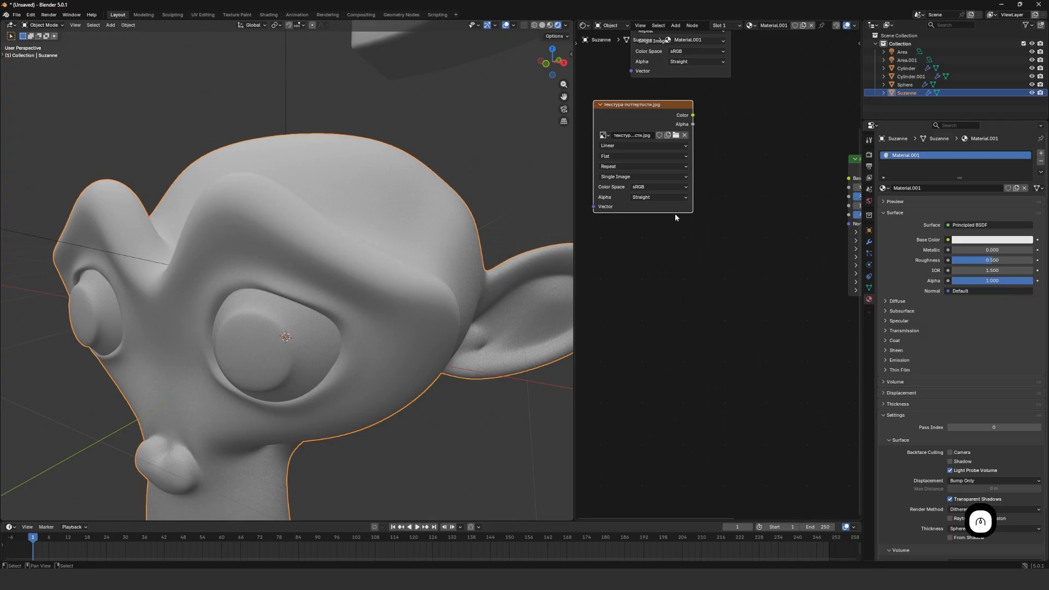
middle_drag(677, 239, 709, 253)
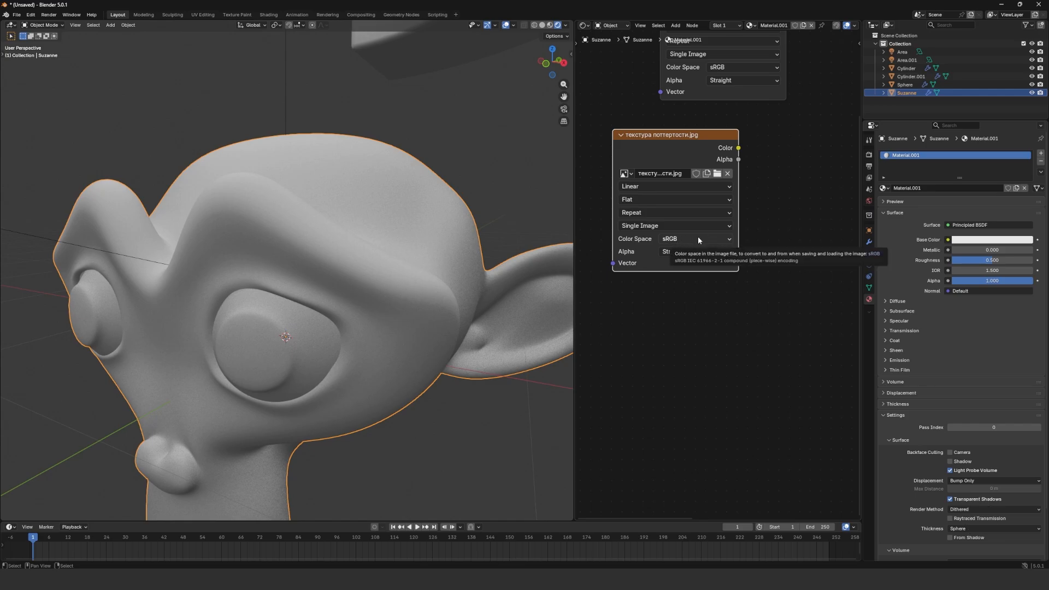
click(697, 238)
click(795, 309)
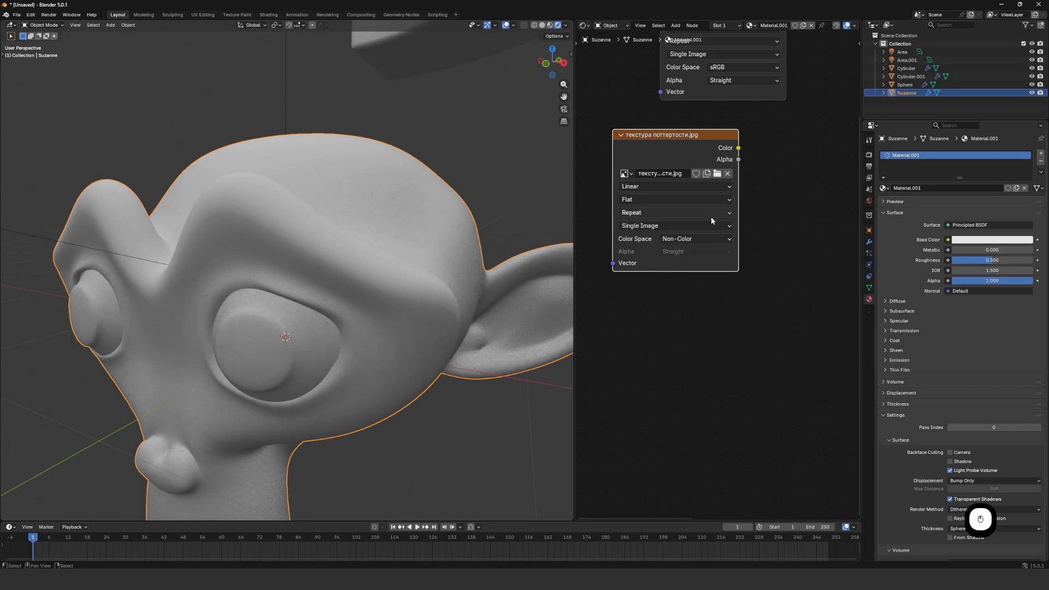
Connect the Color output of the "текстура поттертости.jpg" node to the Principled BSDF's Roughness input.
ctrl+scroll(710, 216, down, 4)
ctrl+scroll(749, 251, down, 2)
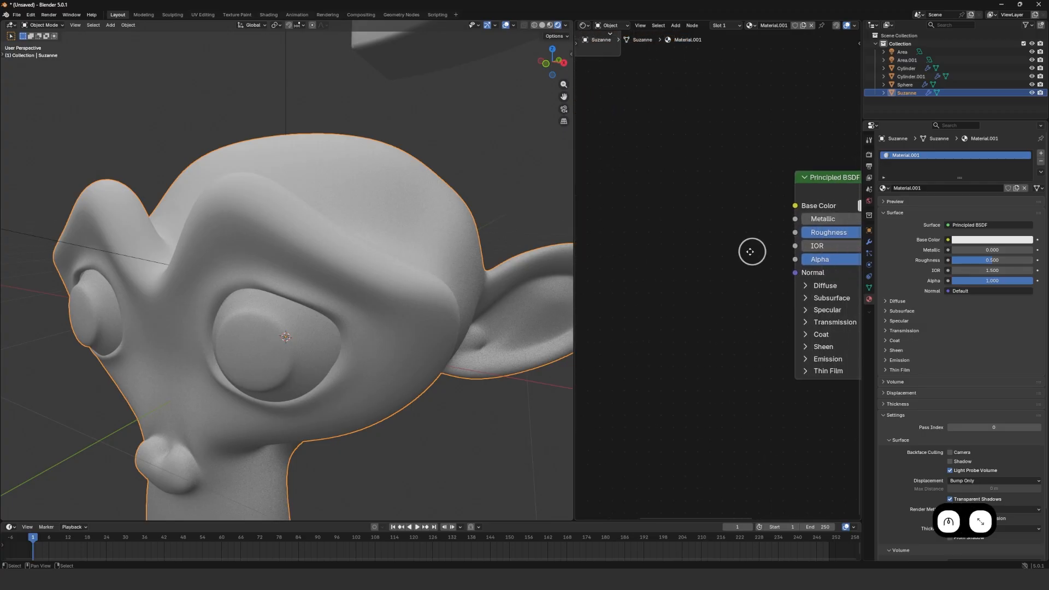
scroll(749, 250, up, 2)
scroll(710, 235, down, 2)
ctrl+scroll(711, 235, up, 3)
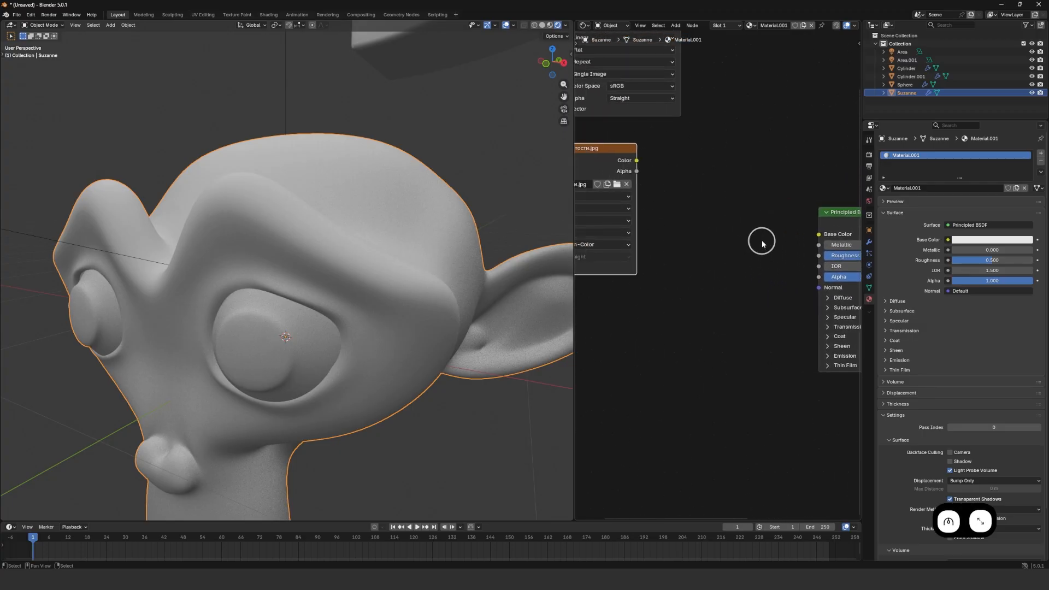
mouse_move(637, 161)
mouse_down()
mouse_move(757, 192)
mouse_move(820, 257)
mouse_up()
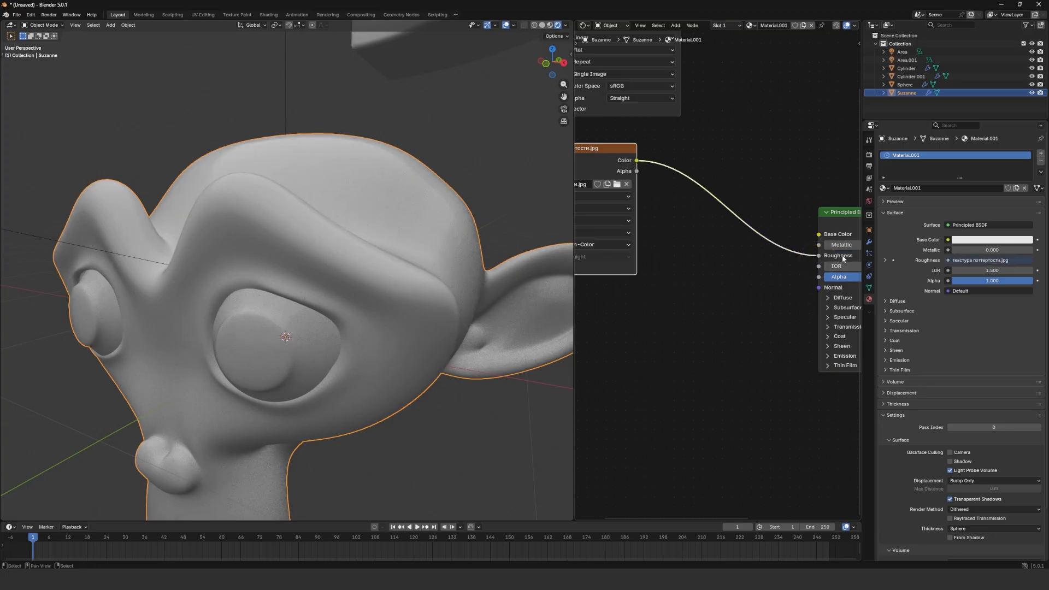
scroll(742, 224, down, 1)
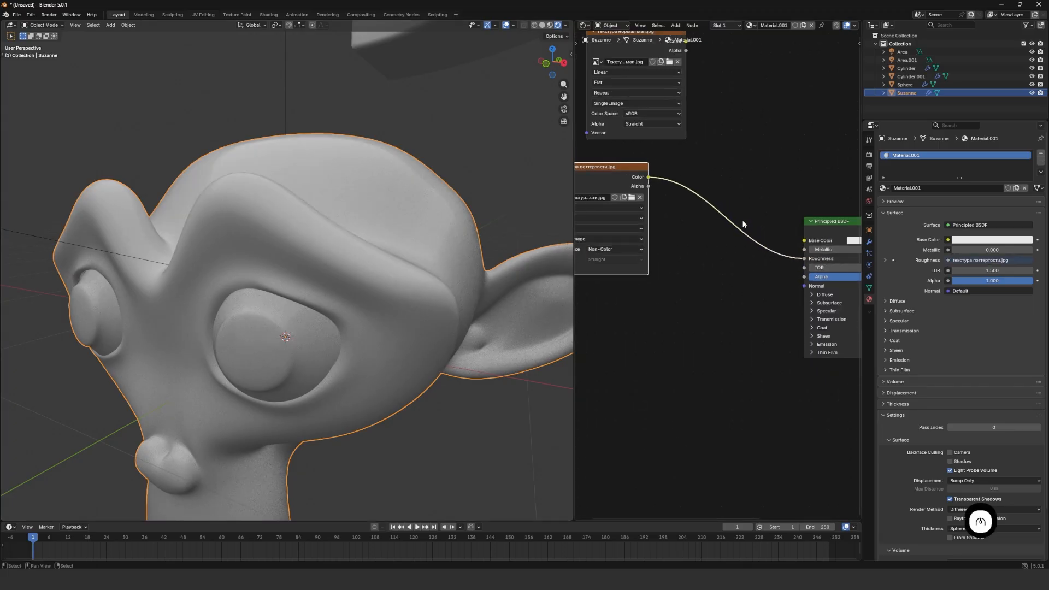
scroll(377, 219, up, 3)
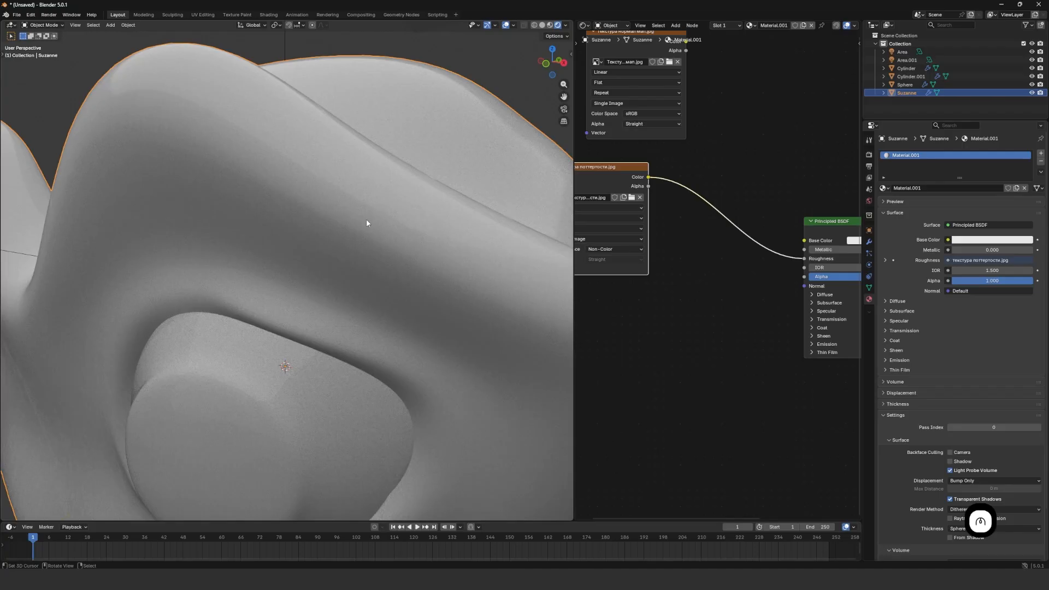
Examine the roughness texture's effect on the monkey head's surface up close and from several angles.
scroll(389, 235, down, 3)
middle_drag(389, 235, 405, 182)
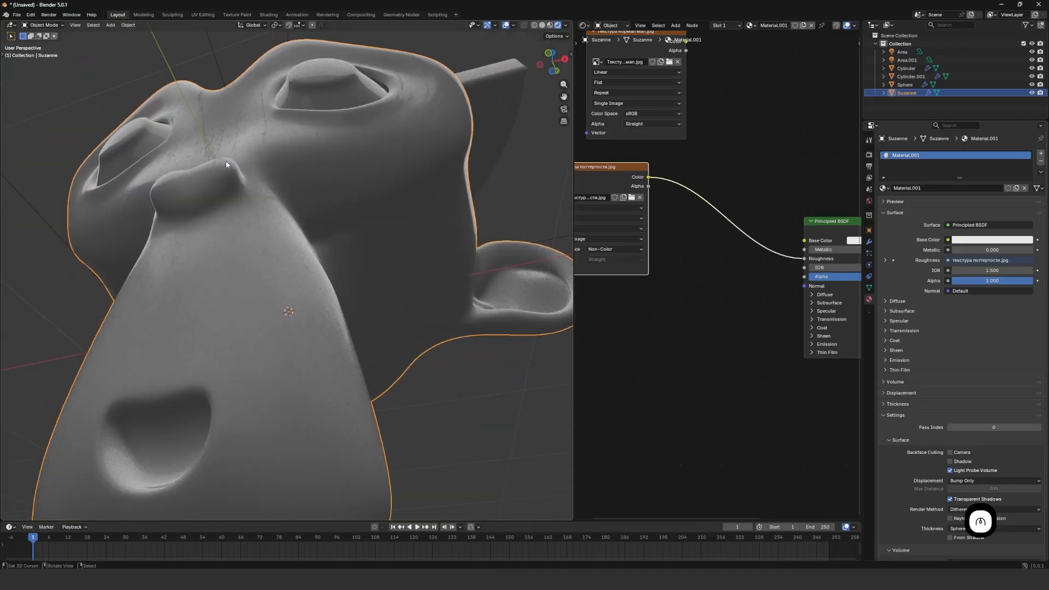
scroll(246, 146, down, 3)
middle_drag(246, 145, 323, 153)
scroll(290, 181, up, 6)
scroll(290, 180, down, 4)
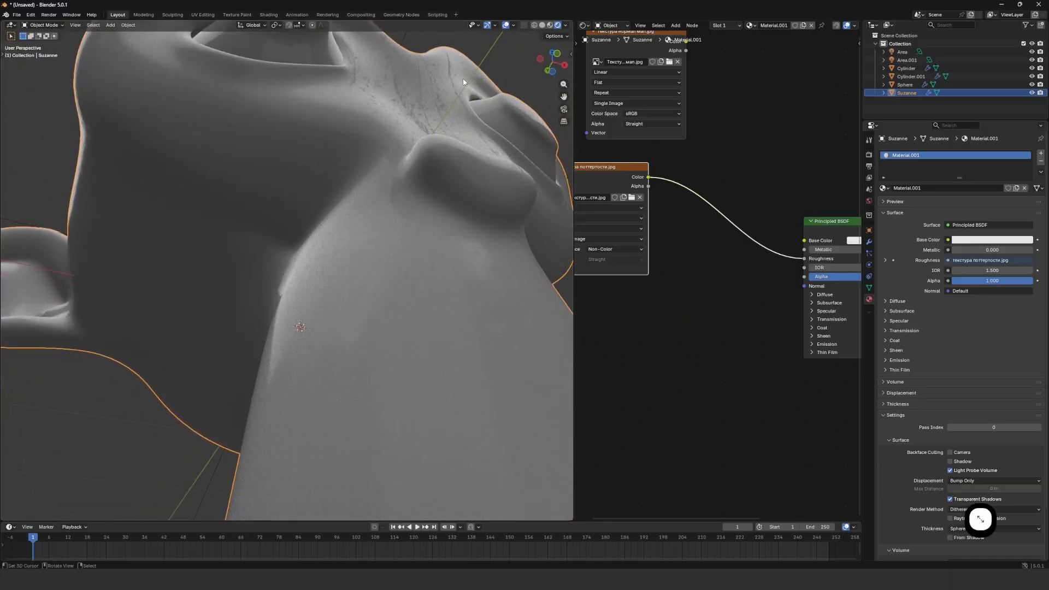
Add a Color Ramp node on the link between the "текстура поттертости.jpg" texture and the Principled BSDF's Roughness input.
scroll(644, 237, down, 2)
scroll(625, 219, down, 2)
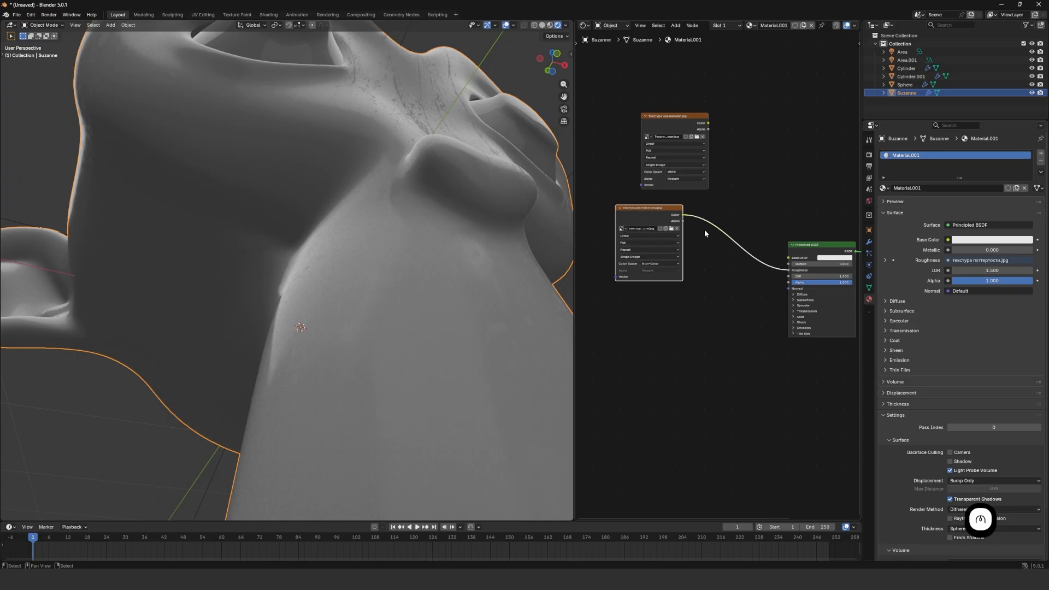
key(shift+a)
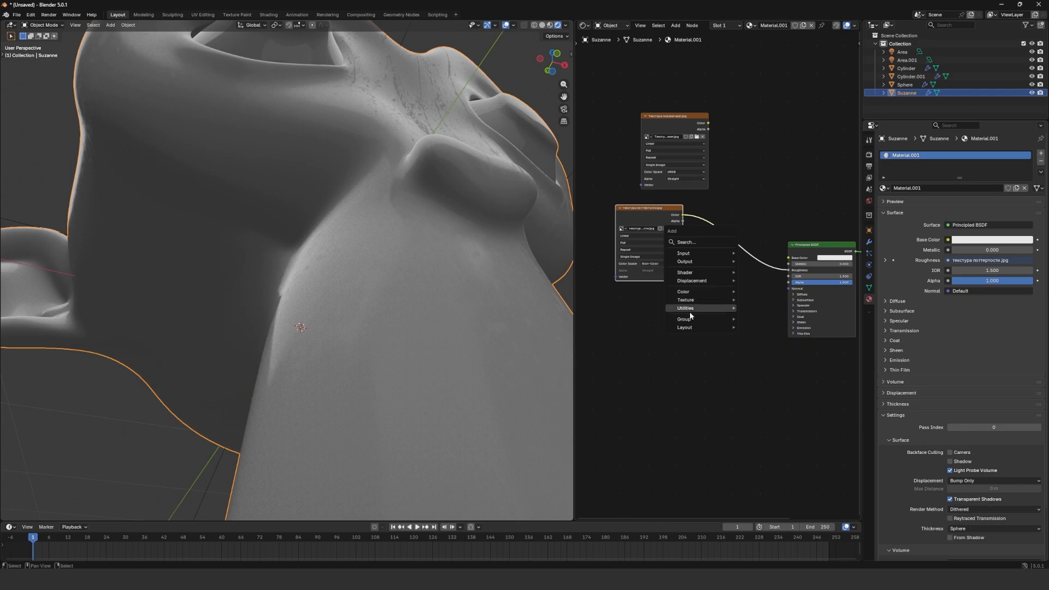
mouse_move(727, 328)
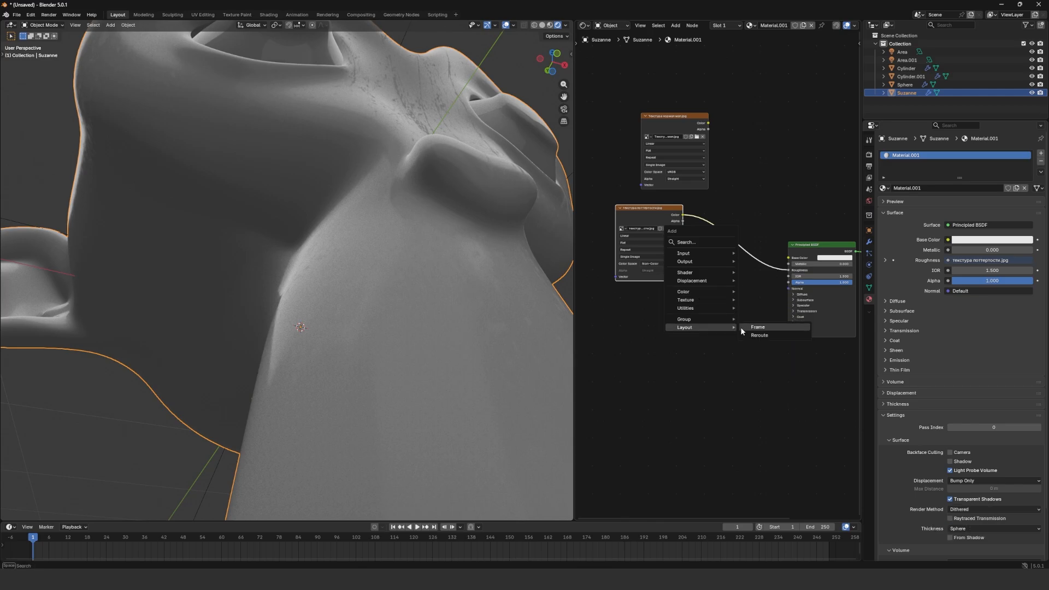
click(702, 242)
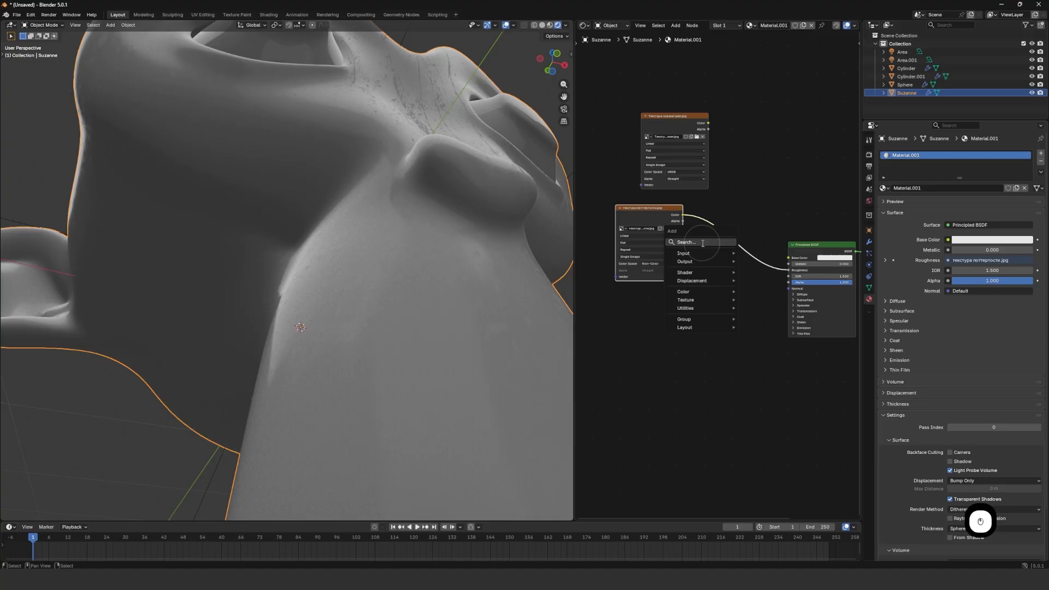
text(c)
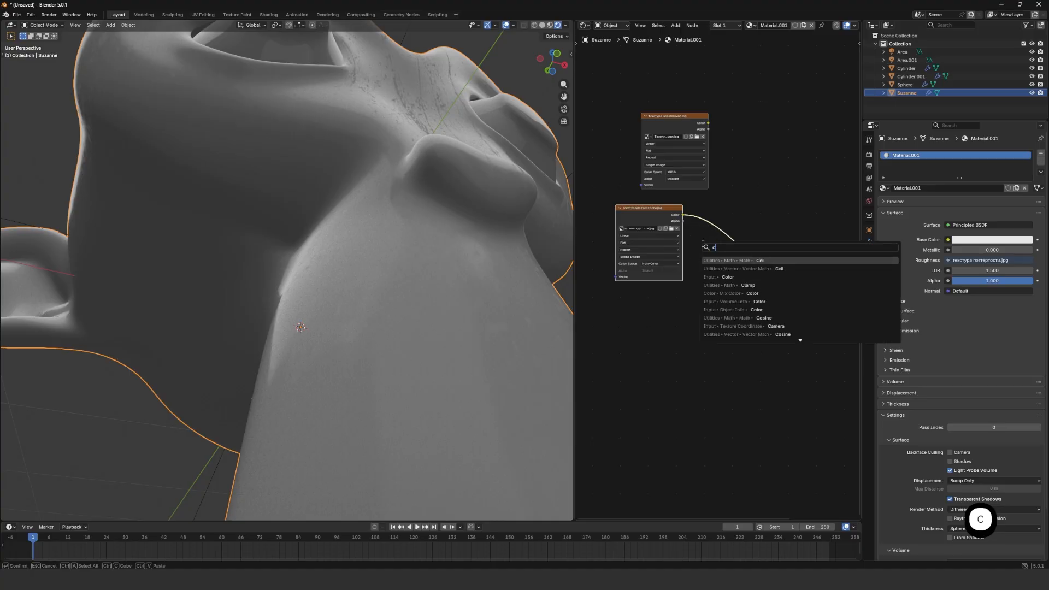
text(olorram)
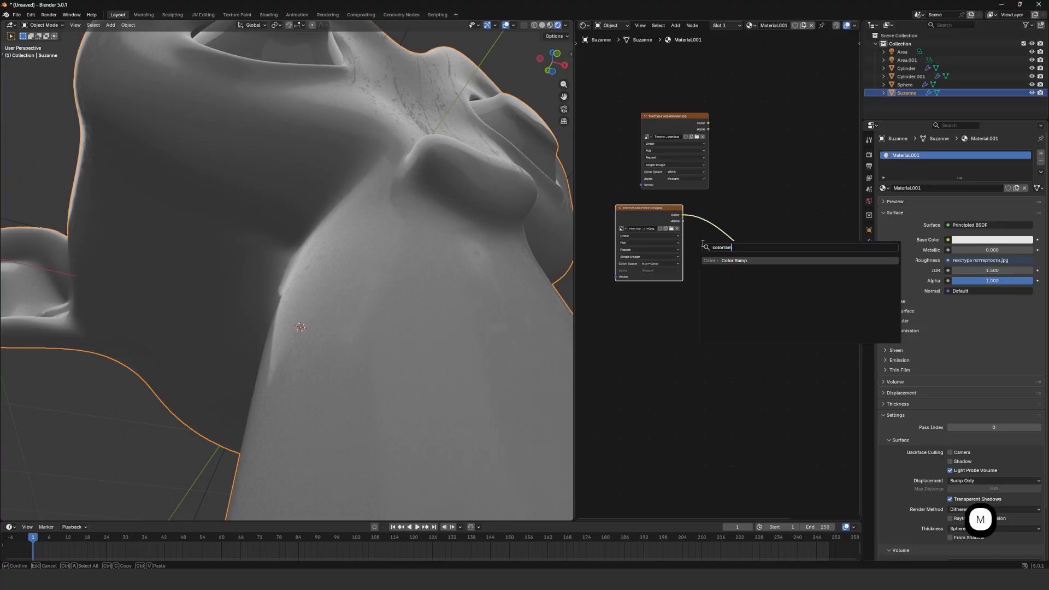
key(Return)
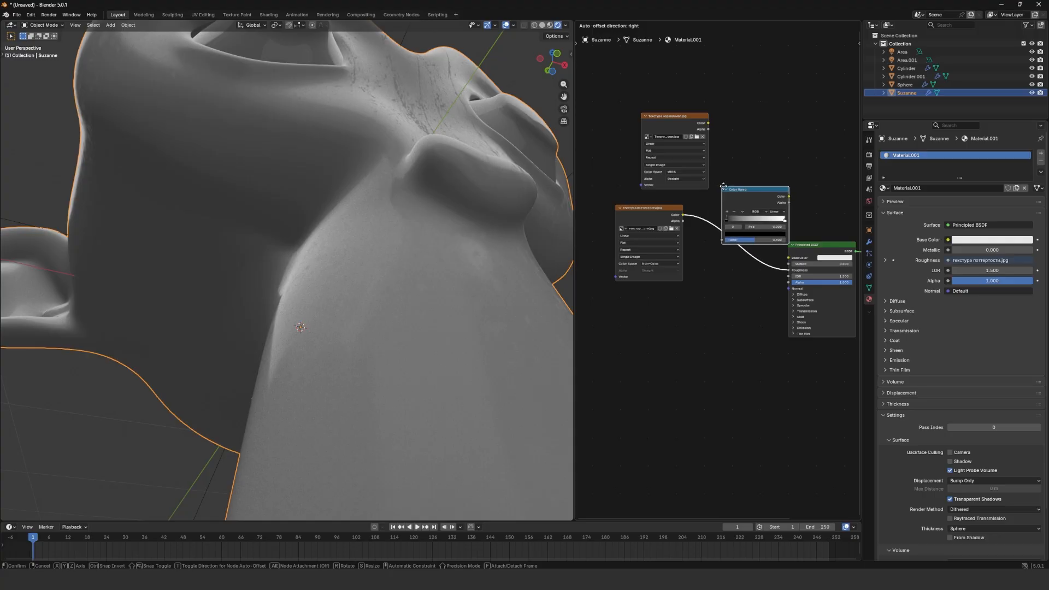
click(702, 209)
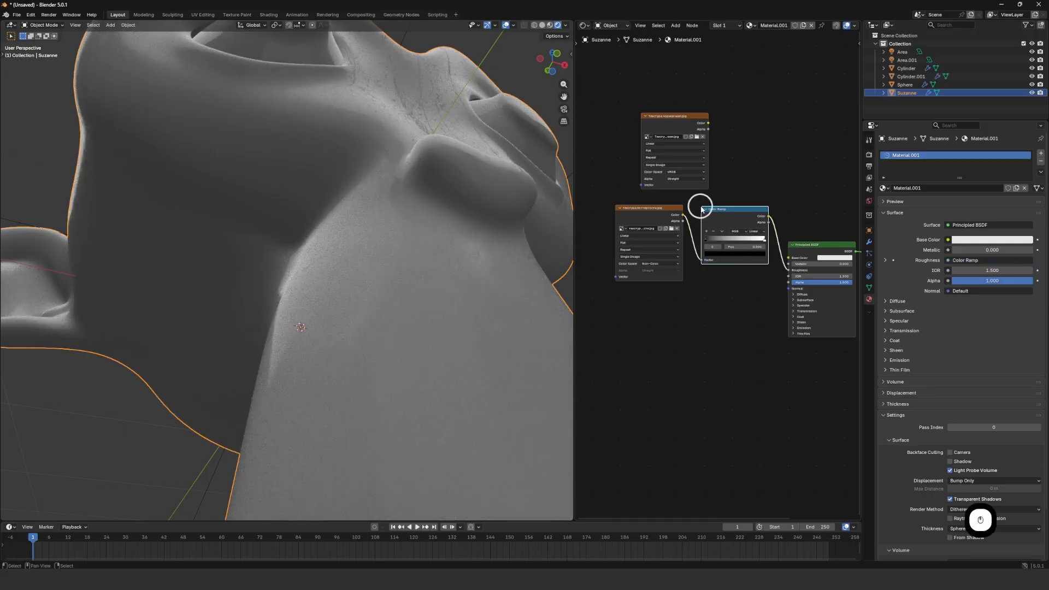
Try the Color Ramp's white stop at position 0.118, check the head's surface, and return the stop to 1.000.
scroll(748, 236, up, 6)
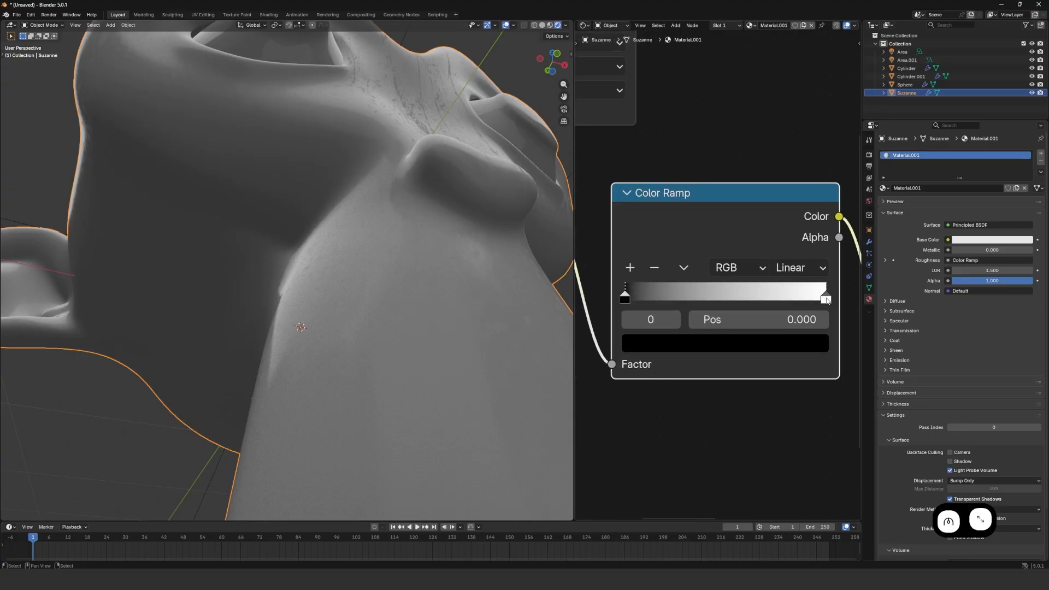
mouse_move(827, 299)
mouse_down()
mouse_move(657, 300)
mouse_move(643, 309)
mouse_up()
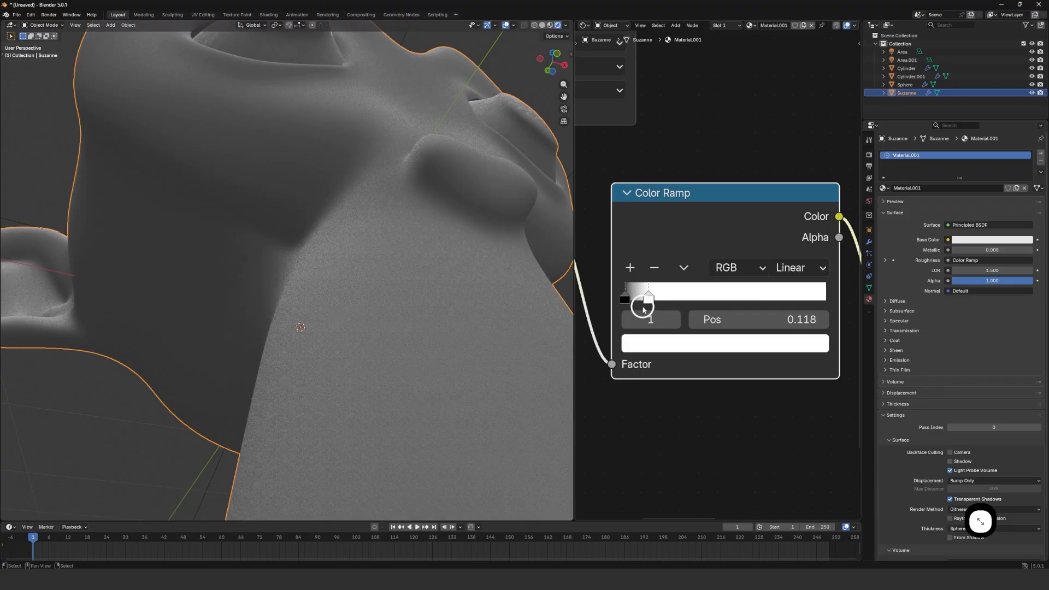
scroll(481, 223, down, 3)
middle_drag(463, 220, 438, 230)
scroll(424, 218, up, 4)
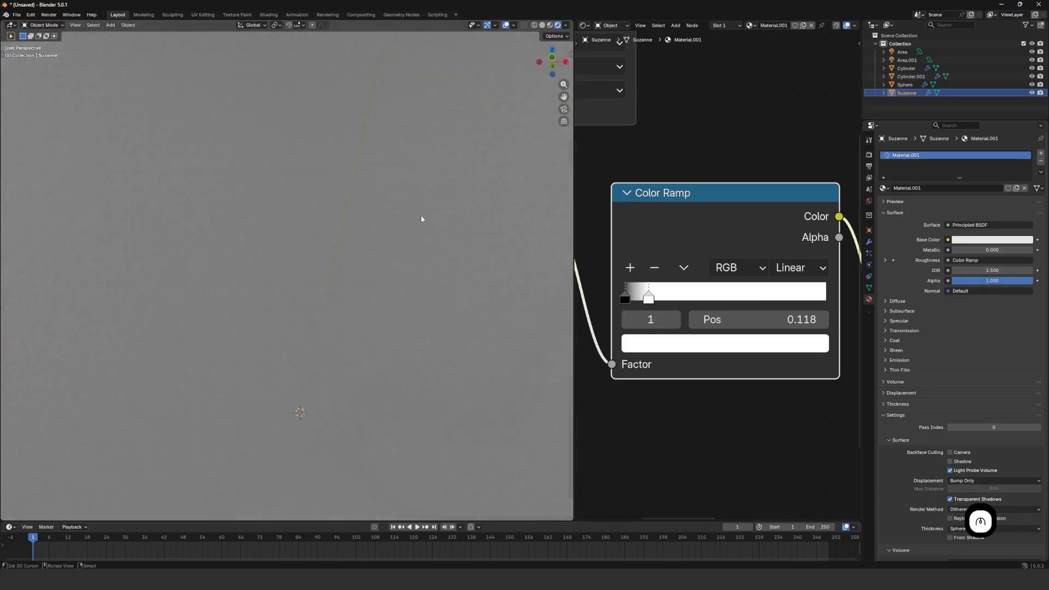
scroll(415, 219, down, 3)
middle_drag(253, 155, 279, 136)
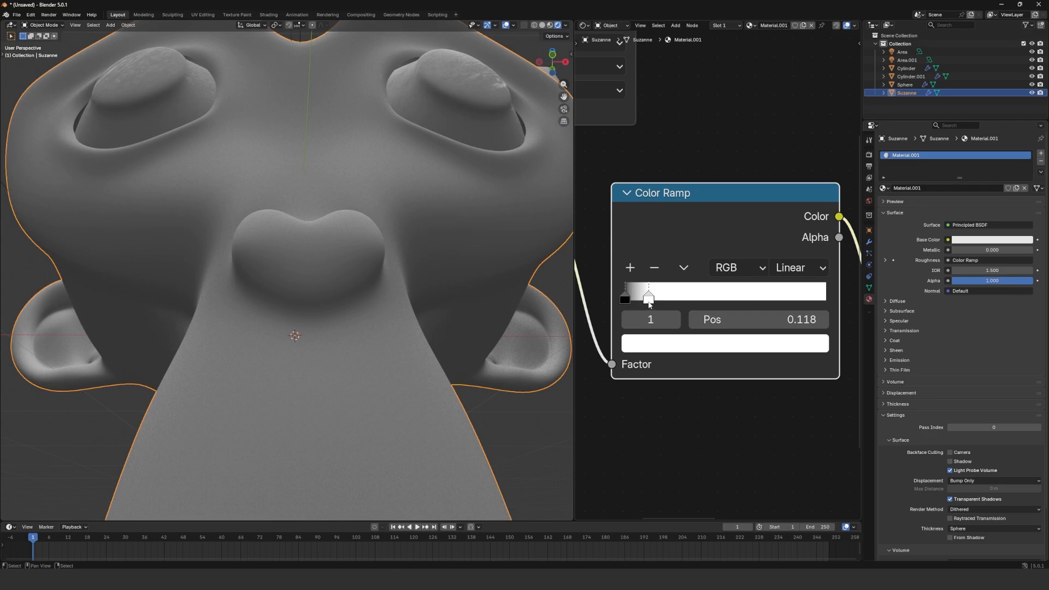
drag(650, 299, 826, 298)
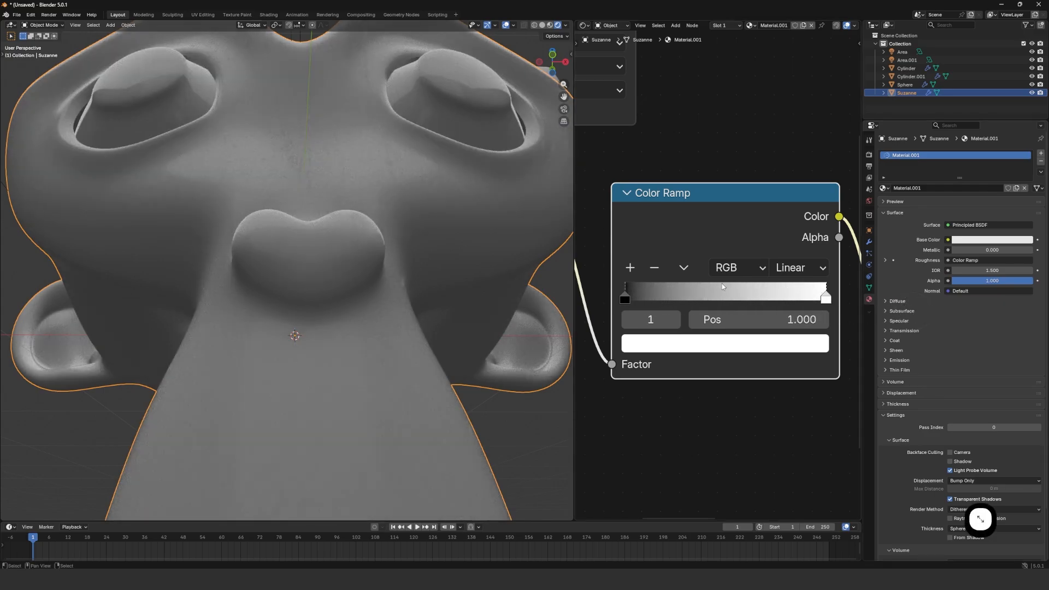
Try the Color Ramp's black stop at position 0.959, inspect the head's reflections, and return the stop to 0.000.
drag(624, 298, 821, 304)
scroll(412, 245, down, 5)
middle_drag(412, 245, 351, 273)
scroll(284, 248, up, 8)
scroll(265, 244, down, 6)
middle_drag(247, 242, 320, 244)
scroll(281, 243, up, 4)
scroll(310, 261, down, 5)
scroll(358, 274, up, 6)
scroll(357, 274, down, 5)
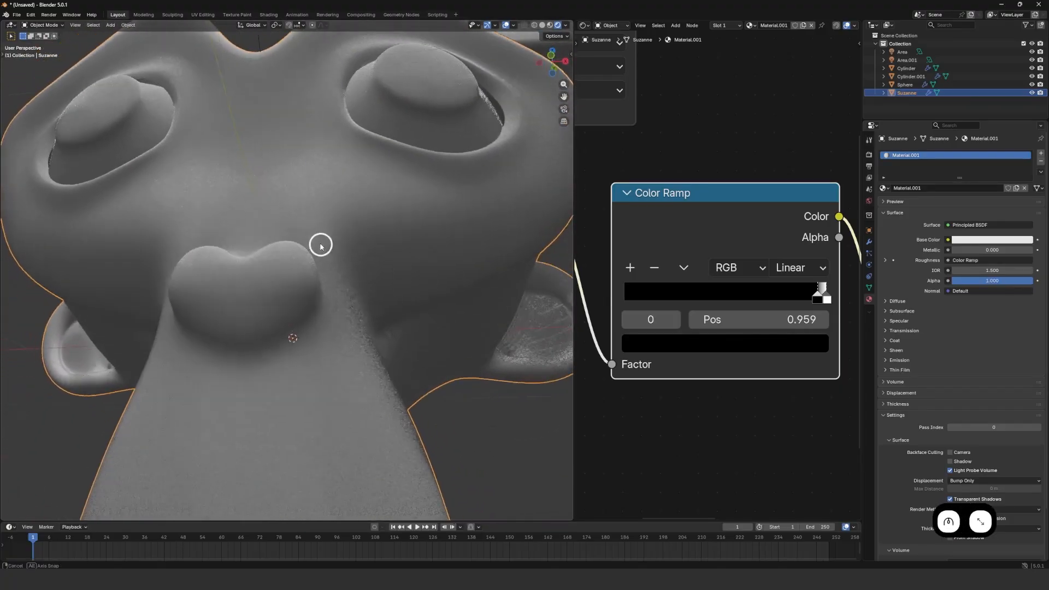
scroll(323, 240, up, 3)
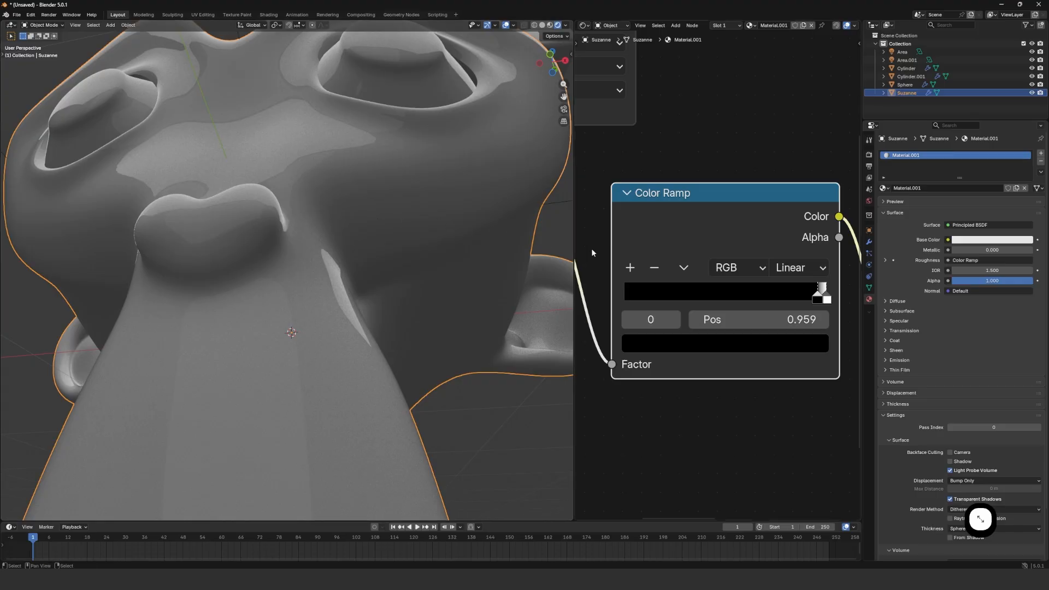
drag(814, 297, 598, 289)
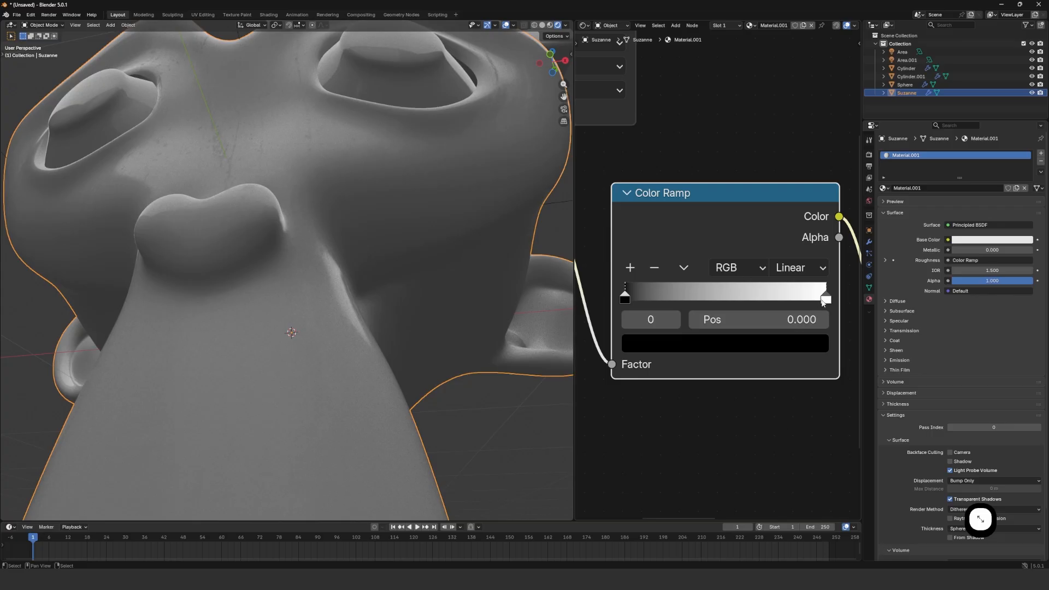
Try an inverted Color Ramp with the white stop at the start and the black stop at 0.045, inspecting the head up close.
drag(824, 301, 597, 300)
drag(661, 302, 628, 295)
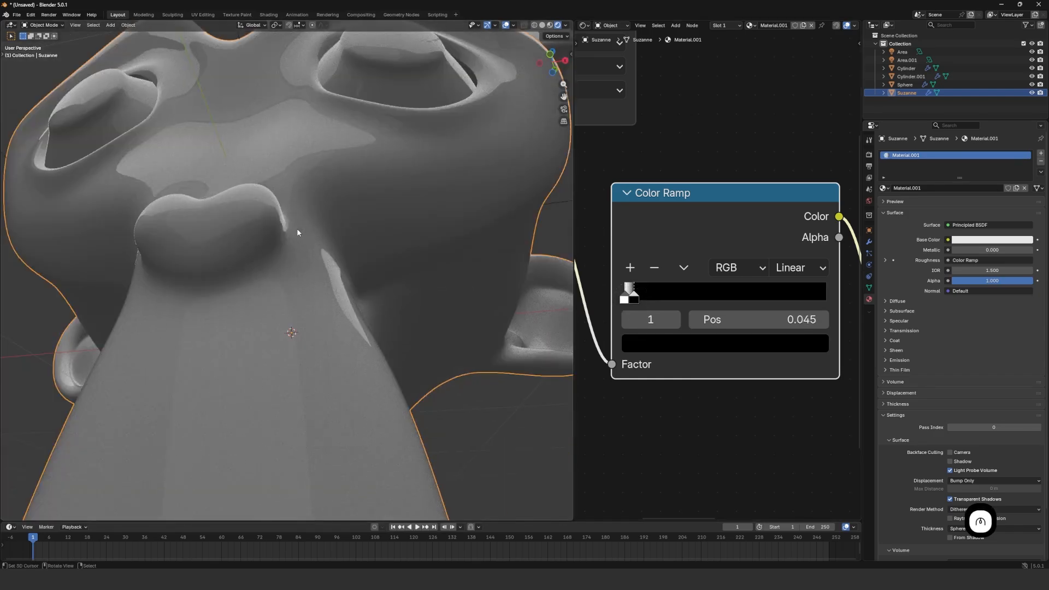
middle_drag(298, 232, 339, 236)
scroll(340, 238, up, 5)
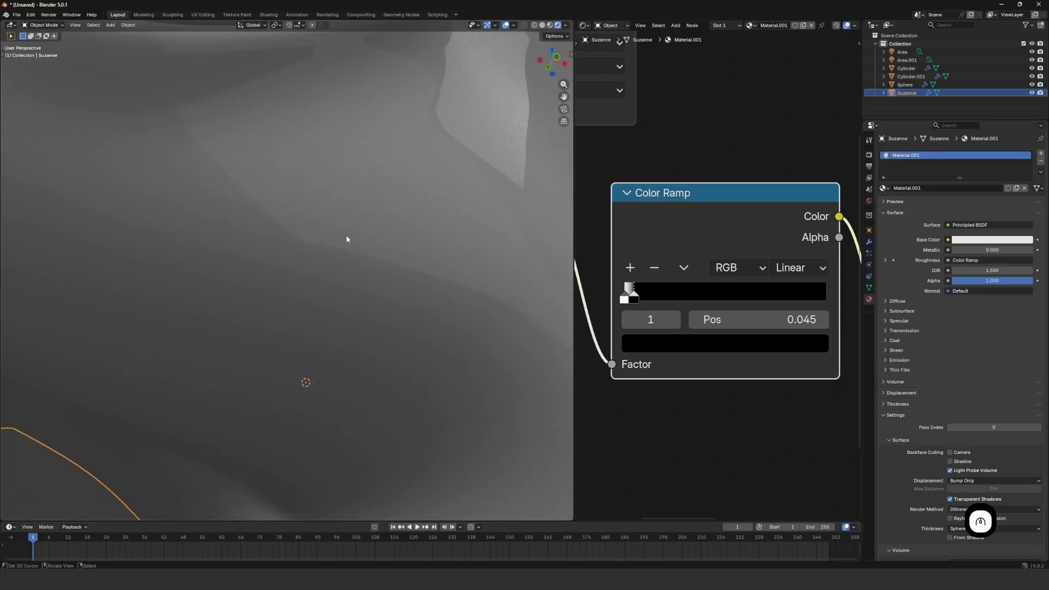
scroll(346, 239, down, 3)
scroll(408, 203, down, 5)
middle_drag(409, 202, 368, 232)
scroll(342, 246, up, 5)
scroll(335, 221, down, 3)
scroll(335, 221, down, 3)
scroll(344, 251, up, 3)
scroll(368, 231, up, 2)
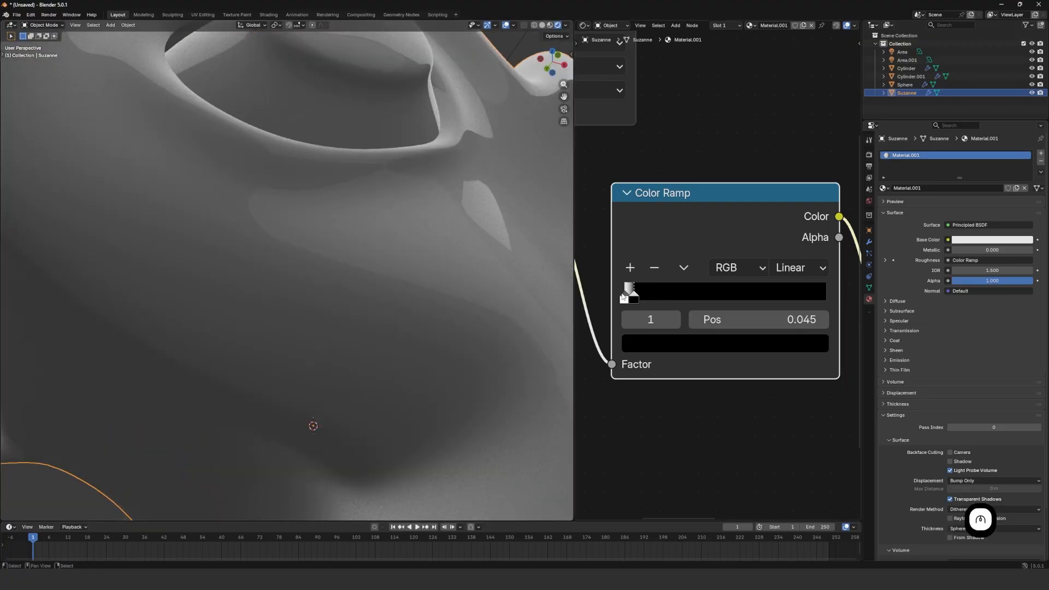
Try the inverted ramp with black at 0.645 and white at 0.259, and restore black at the start and white at 1.000.
mouse_move(632, 300)
mouse_down()
mouse_move(784, 306)
mouse_move(747, 309)
mouse_move(761, 310)
mouse_up()
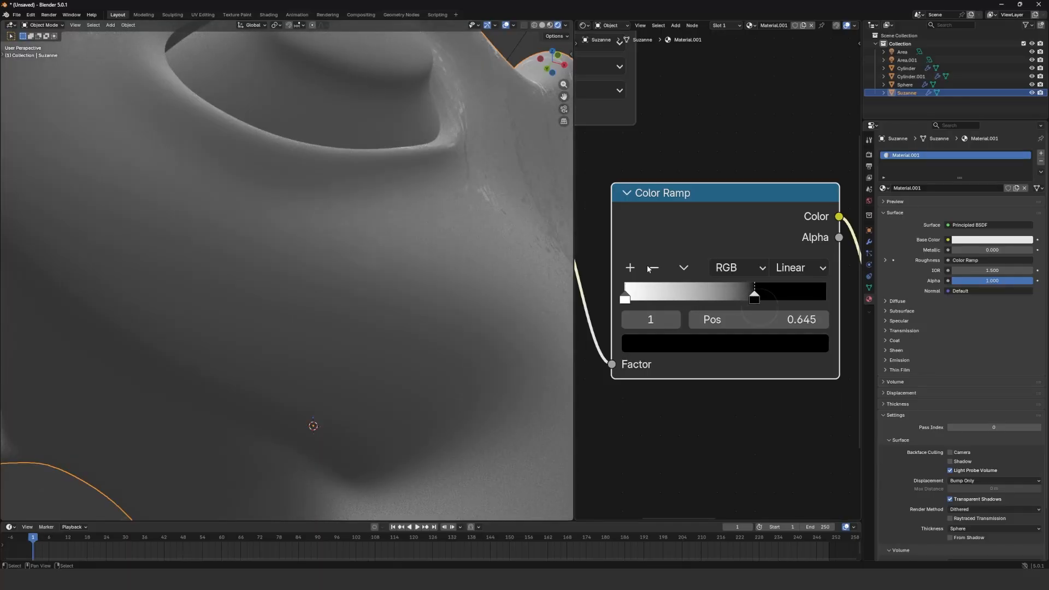
scroll(503, 193, up, 1)
scroll(503, 194, down, 1)
shift+middle_drag(503, 195, 430, 233)
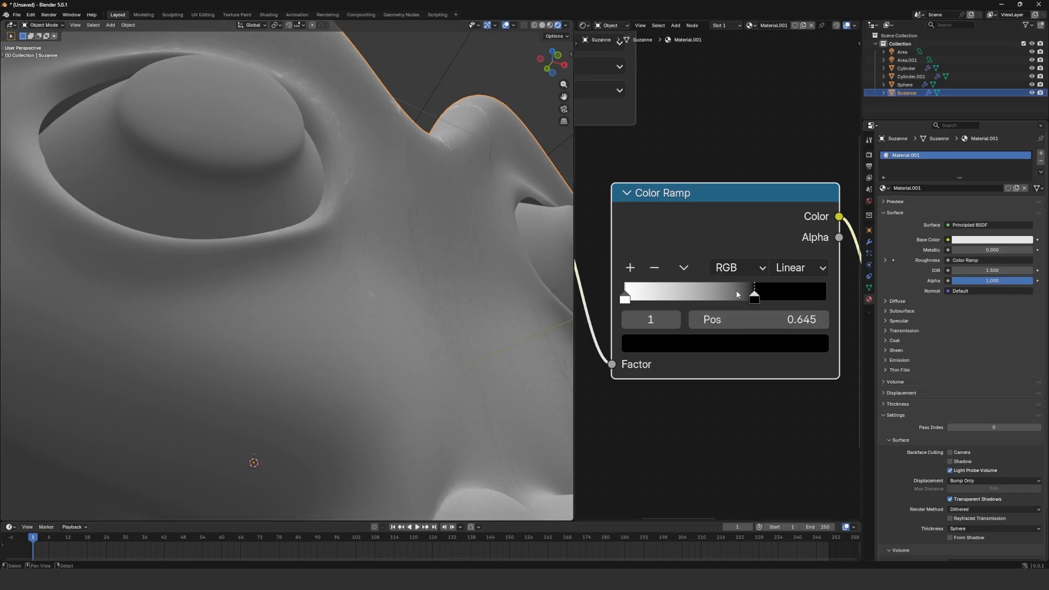
drag(624, 299, 689, 303)
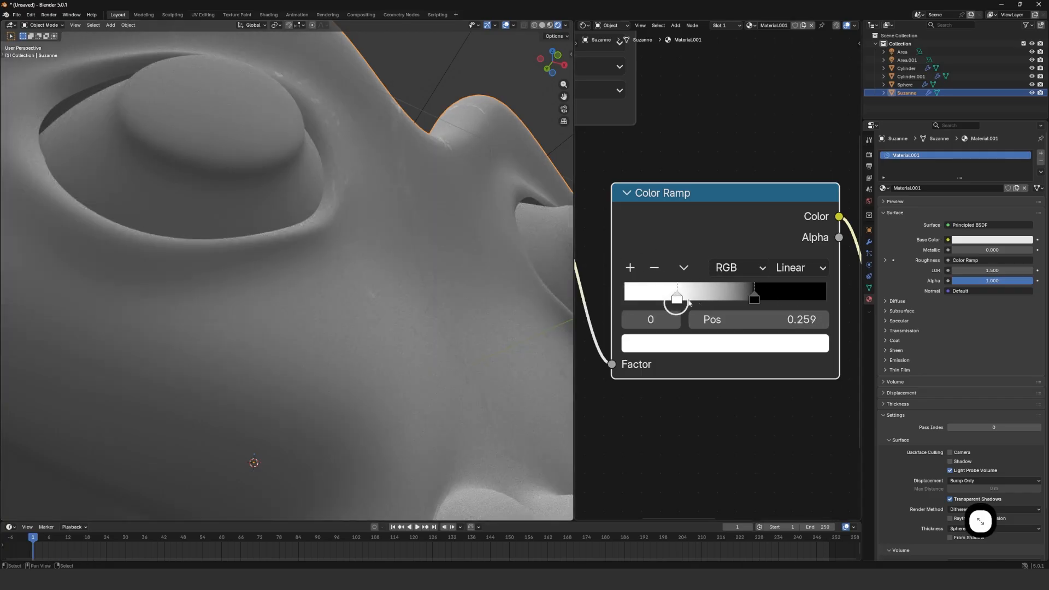
mouse_move(753, 299)
mouse_down()
mouse_move(614, 296)
mouse_move(840, 303)
mouse_up()
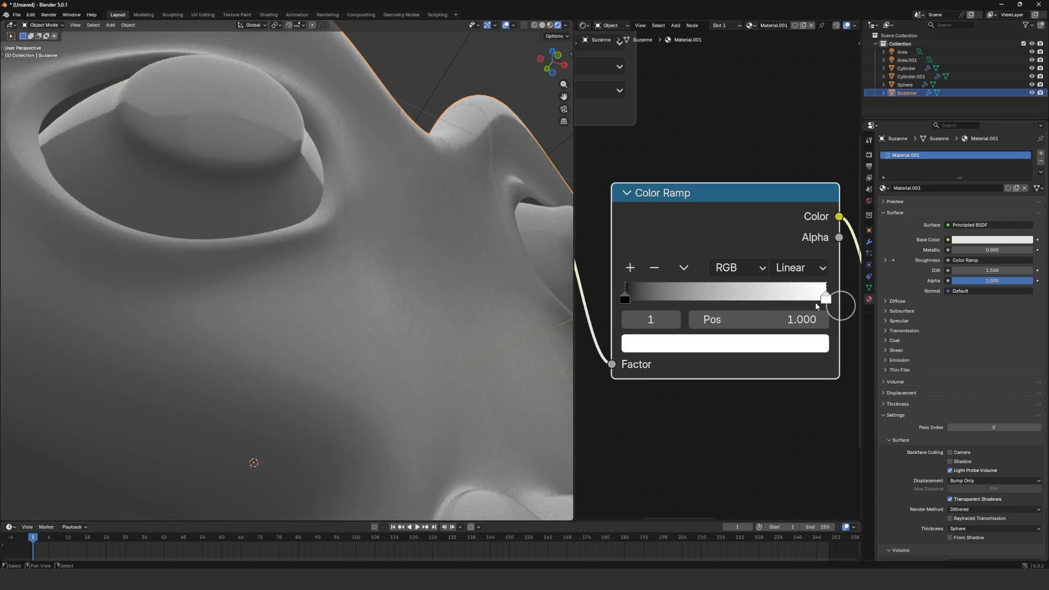
Try the Color Ramp's black stop at position 0.423, inspect the wear marks on the face, and undo the last ramp changes.
mouse_move(631, 305)
mouse_down()
mouse_move(725, 301)
mouse_move(714, 301)
mouse_up()
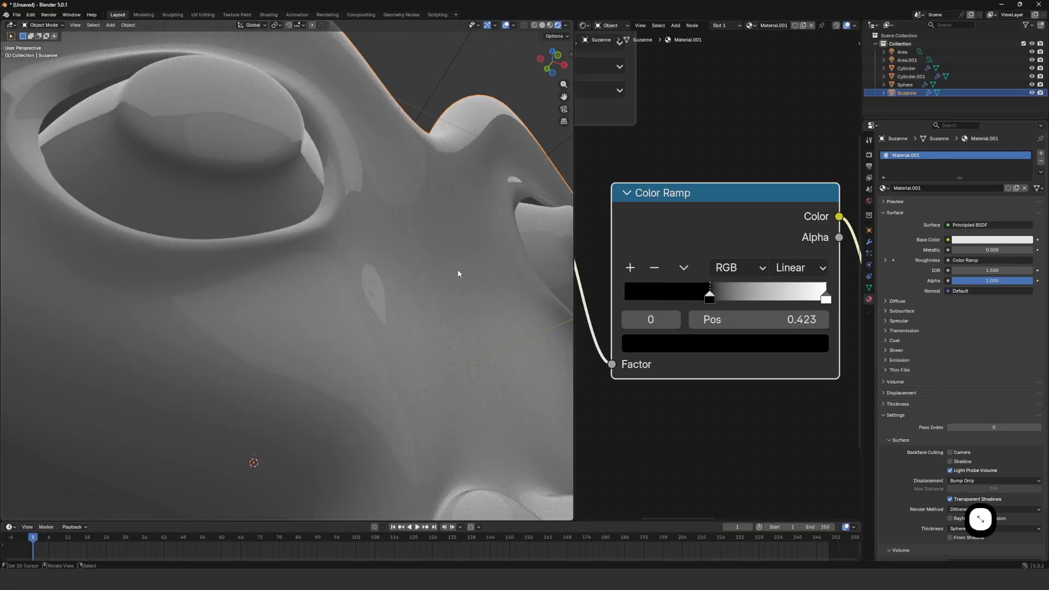
scroll(458, 269, up, 4)
middle_drag(494, 283, 309, 238)
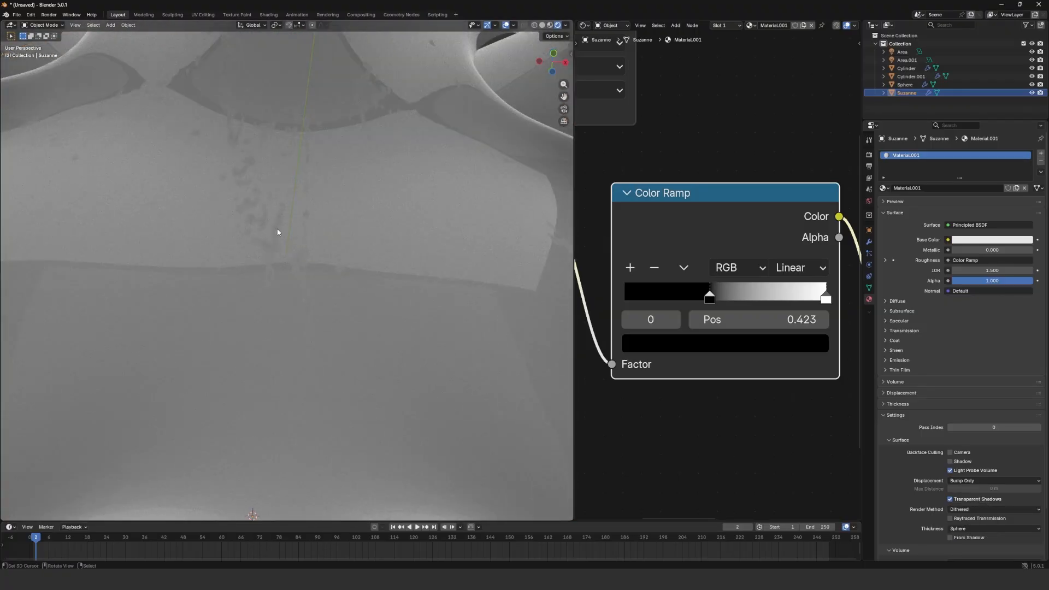
scroll(268, 216, down, 3)
middle_drag(279, 190, 351, 212)
scroll(365, 239, up, 3)
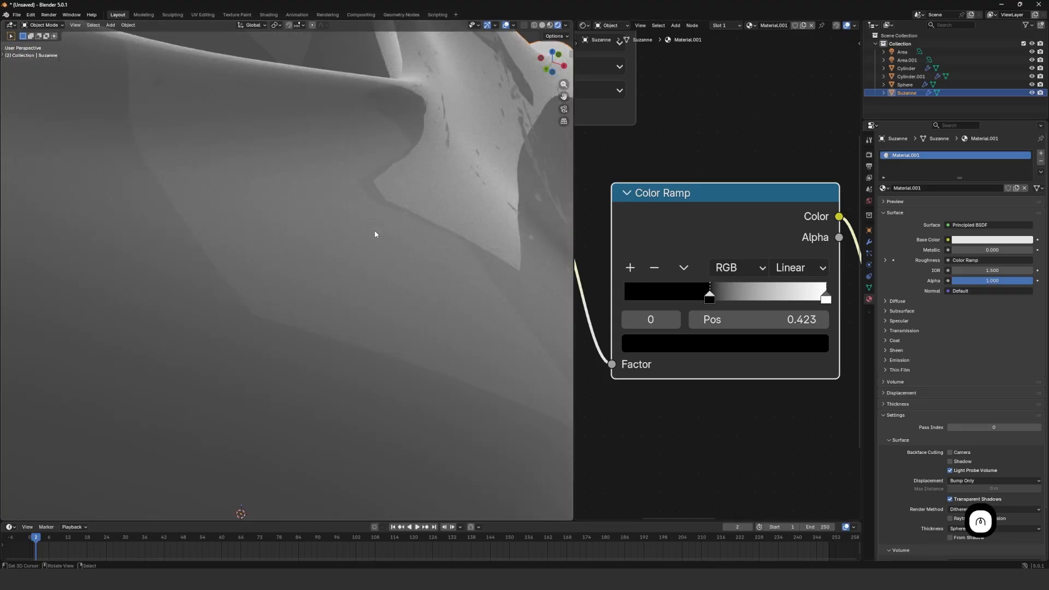
scroll(358, 233, down, 3)
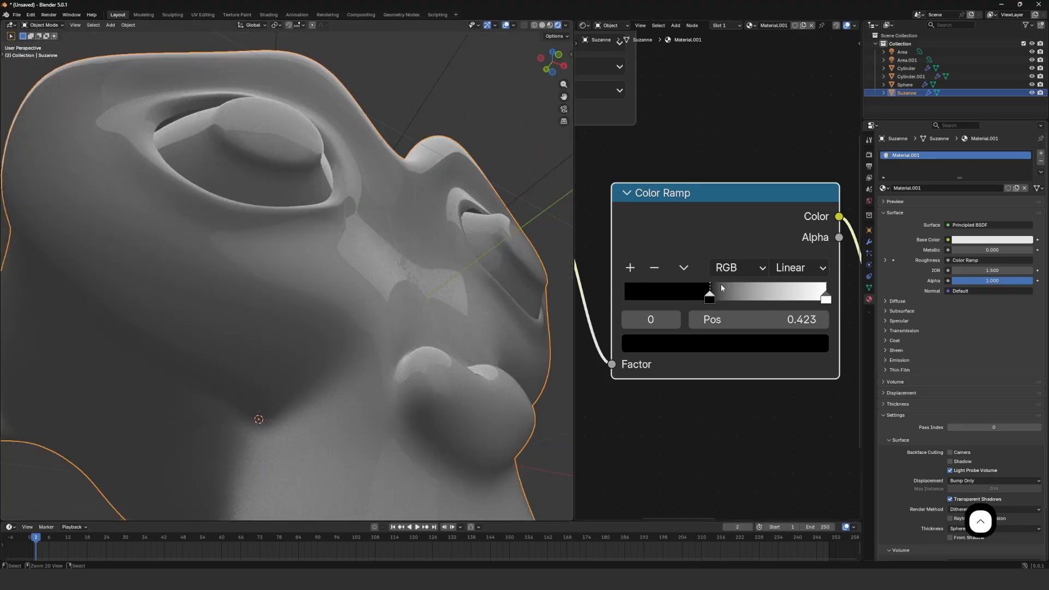
key(ctrl+z)
key(ctrl+z)
key(ctrl+z)
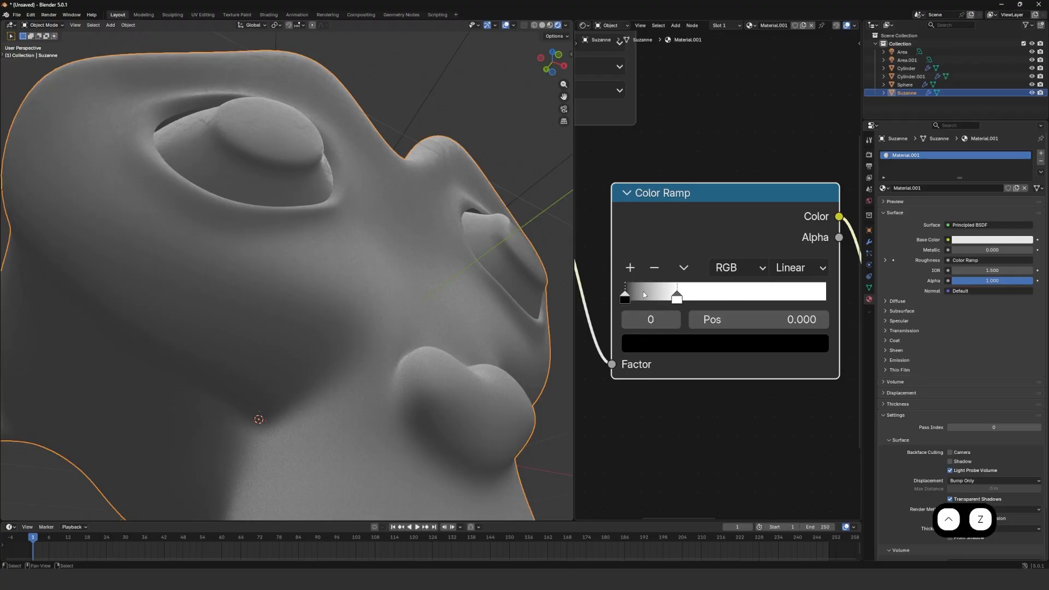
Set the Color Ramp's white stop to position 0.532 and its black stop to 0.186, checking the wear marks on the face.
mouse_move(678, 298)
mouse_down()
mouse_move(710, 298)
mouse_move(628, 299)
mouse_move(762, 299)
mouse_move(736, 306)
mouse_up()
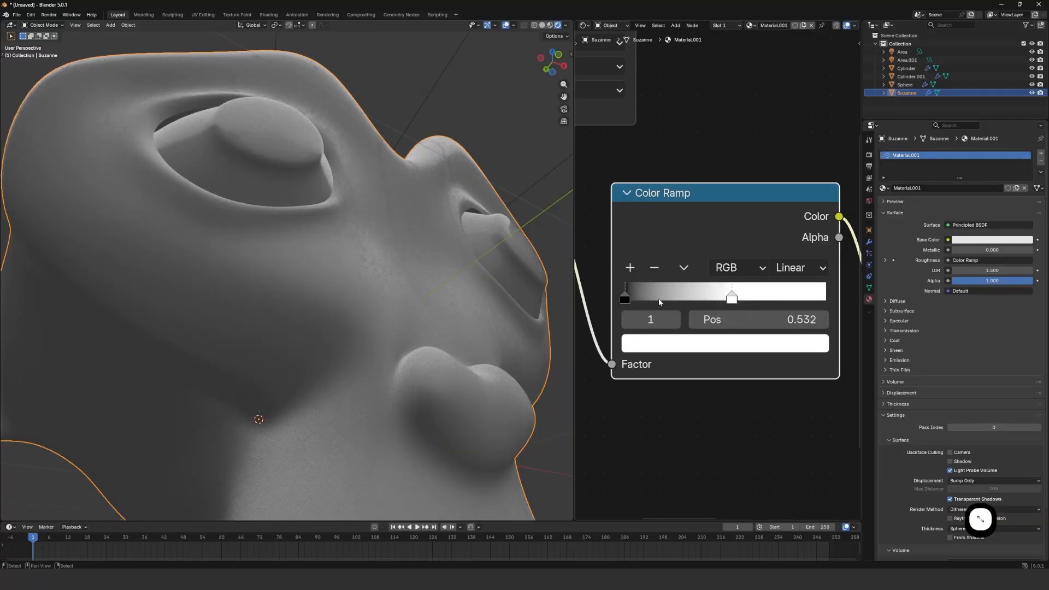
drag(626, 299, 705, 302)
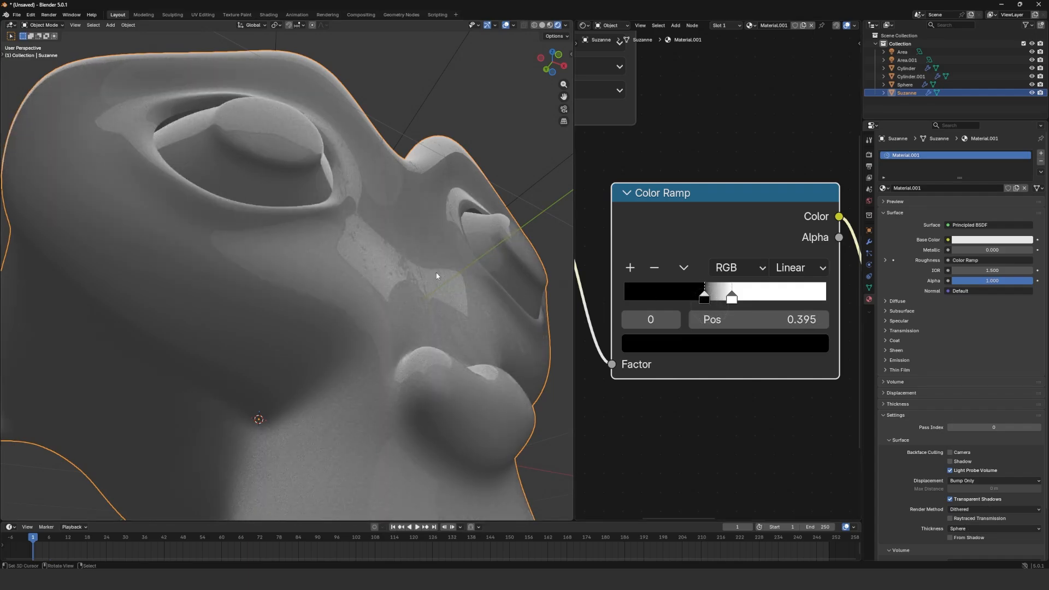
middle_drag(464, 273, 379, 282)
scroll(279, 255, up, 5)
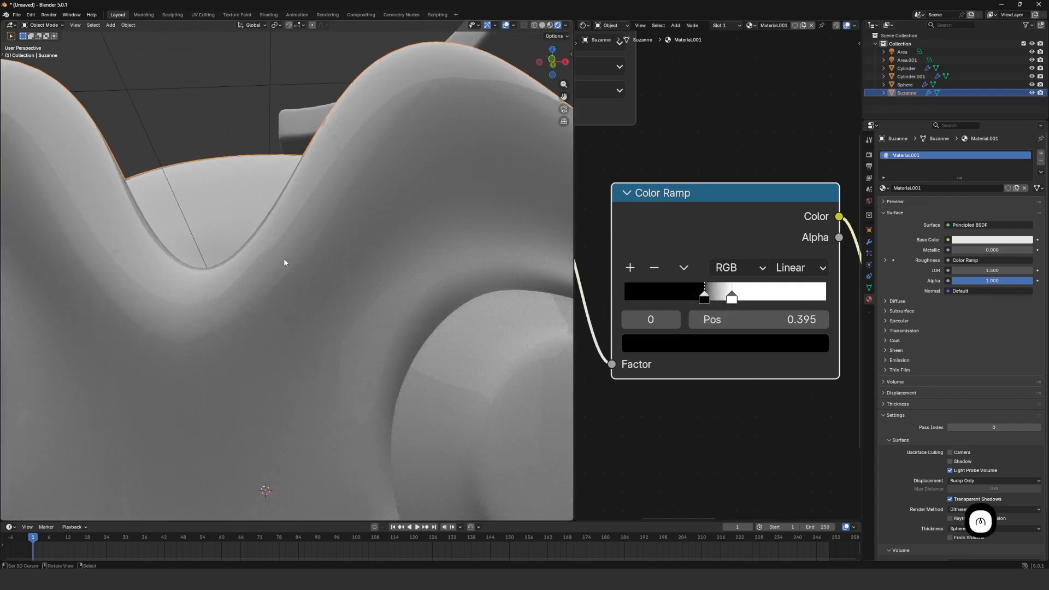
middle_drag(285, 262, 319, 224)
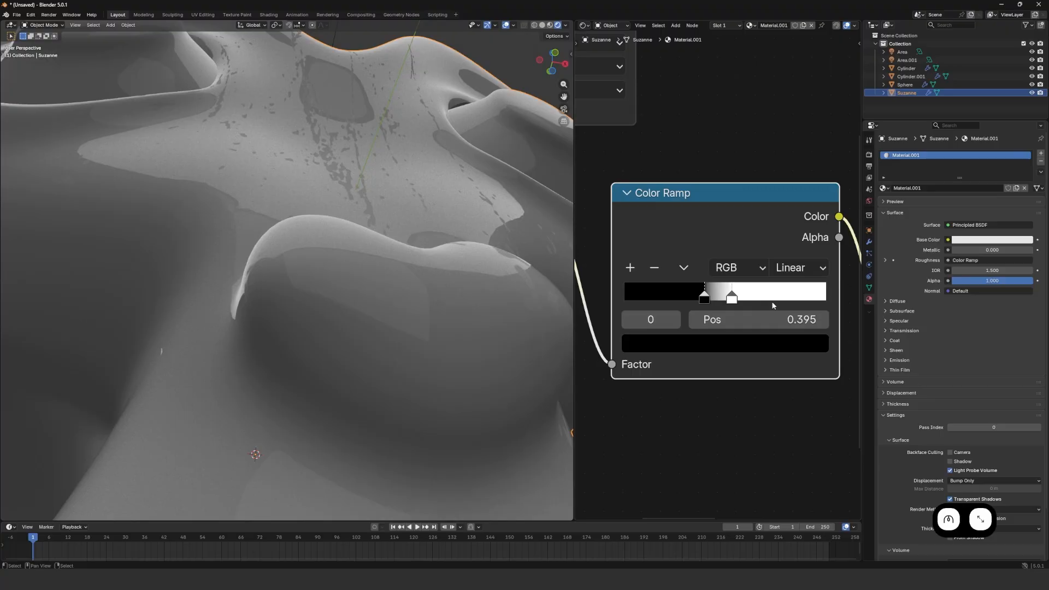
drag(696, 300, 659, 303)
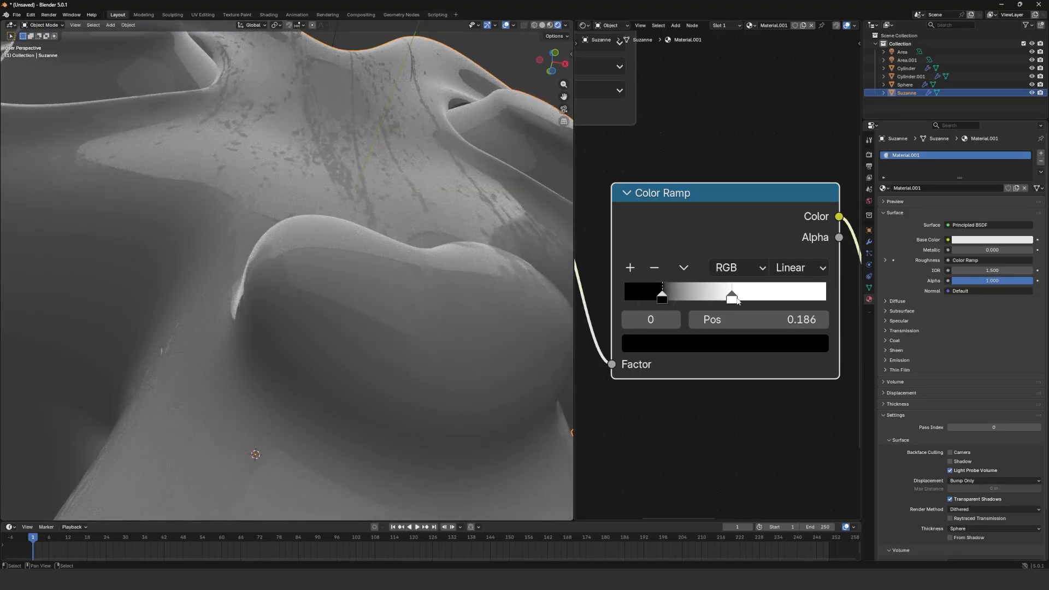
Move the Color Ramp's white stop to position 0.582 and try changing its colour to black.
mouse_move(737, 301)
mouse_down()
mouse_move(682, 298)
mouse_move(744, 304)
mouse_up()
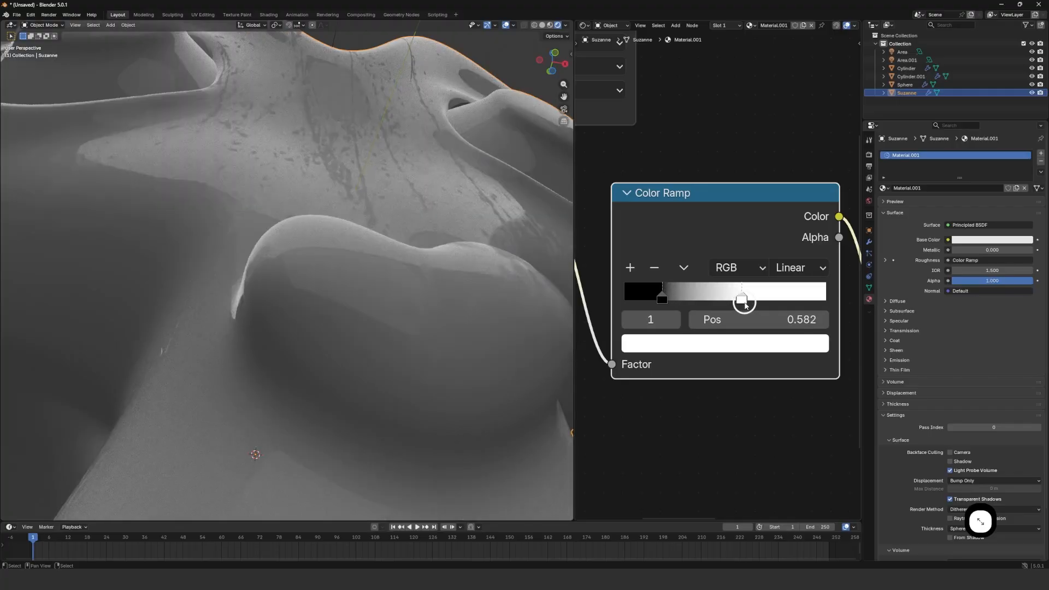
scroll(433, 265, down, 7)
scroll(370, 271, up, 3)
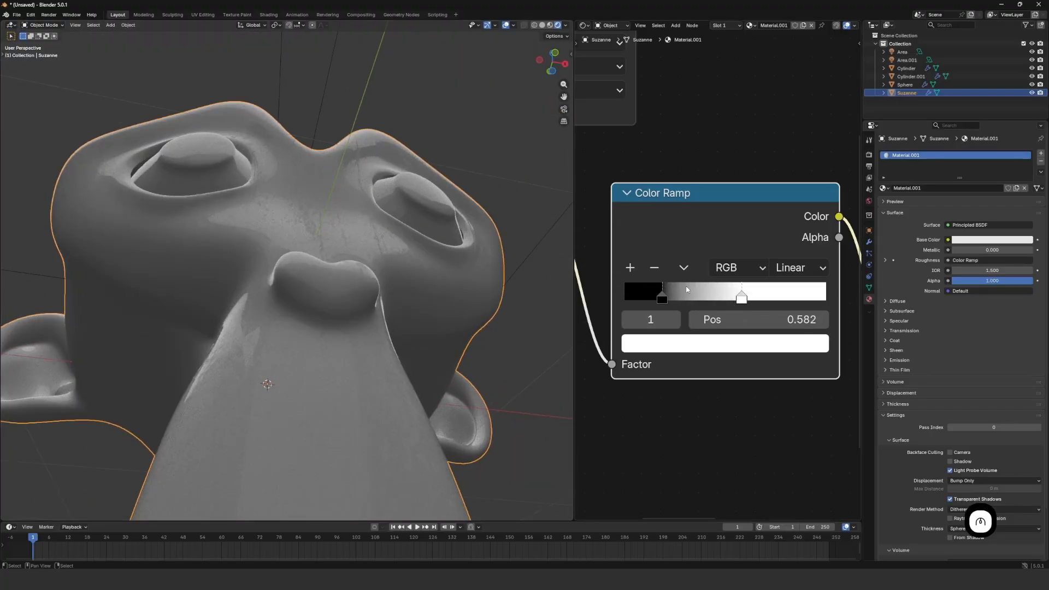
click(725, 344)
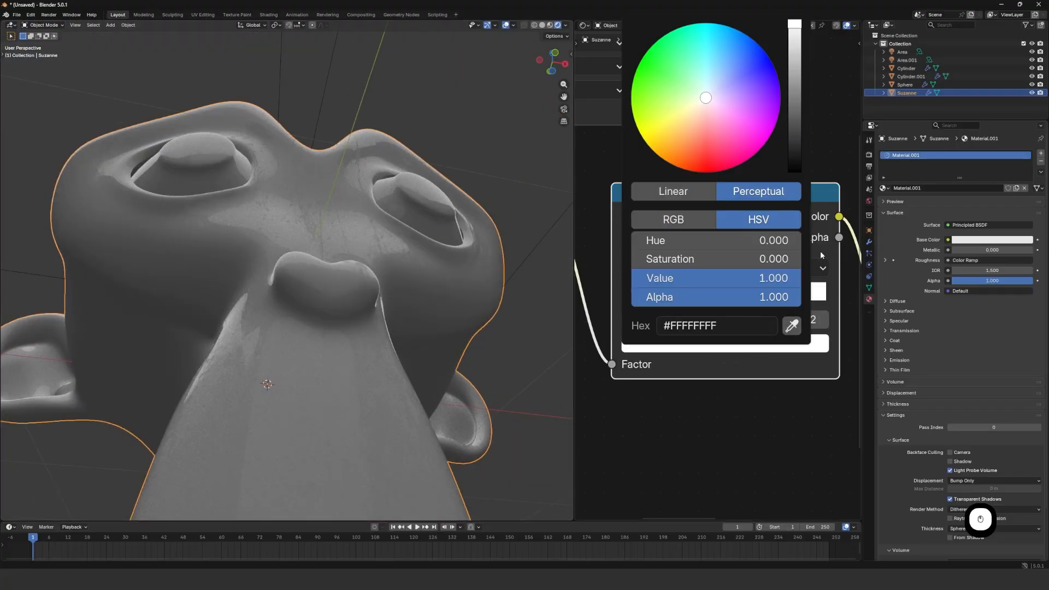
drag(802, 25, 788, 174)
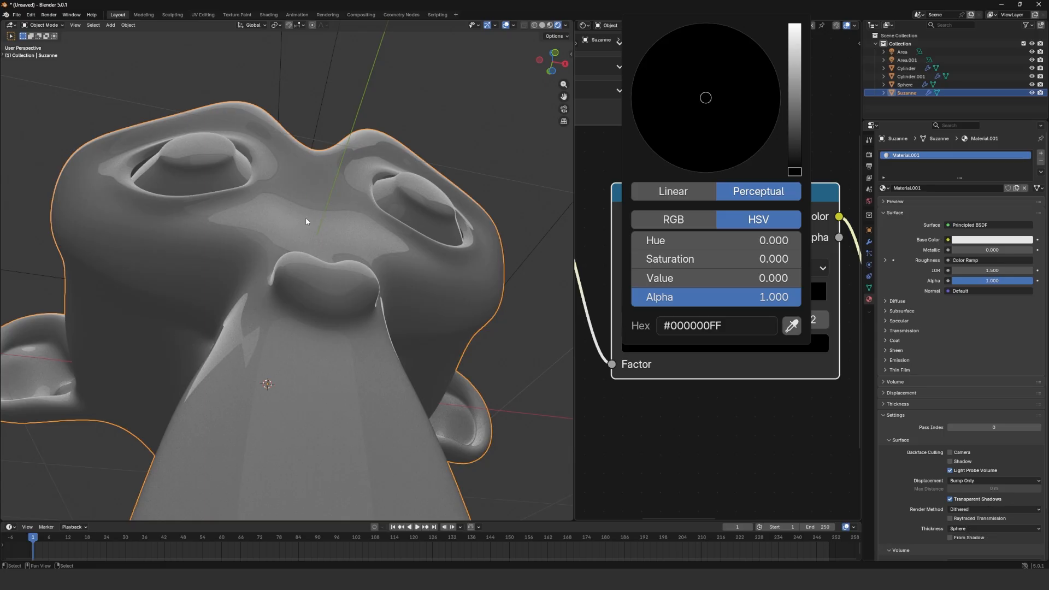
click(780, 376)
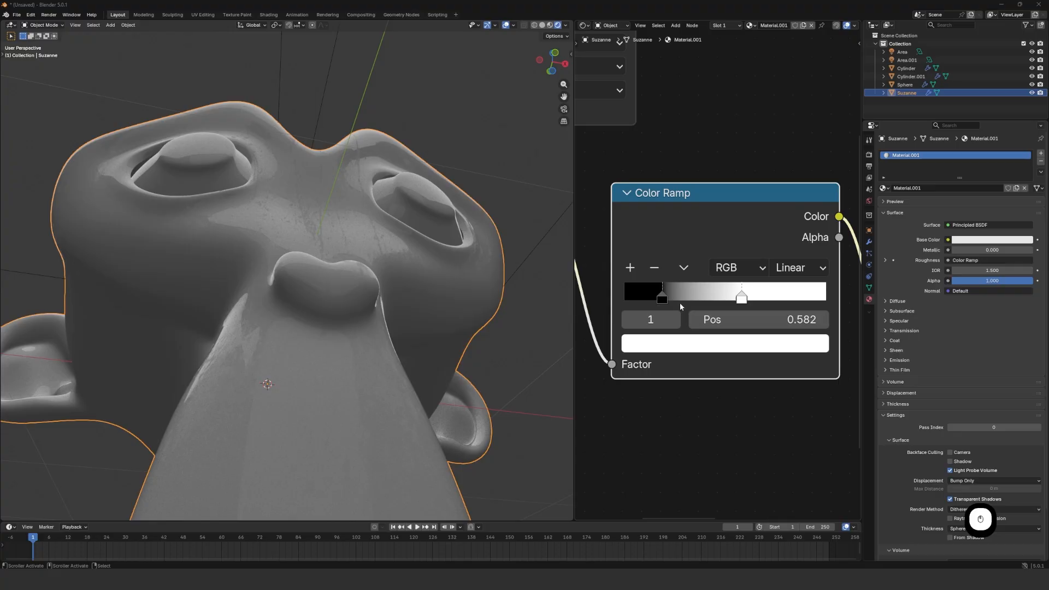
Try lightening the Color Ramp's black stop to grey with value 0.606, inspect the face, and restore it to black.
click(661, 297)
click(691, 343)
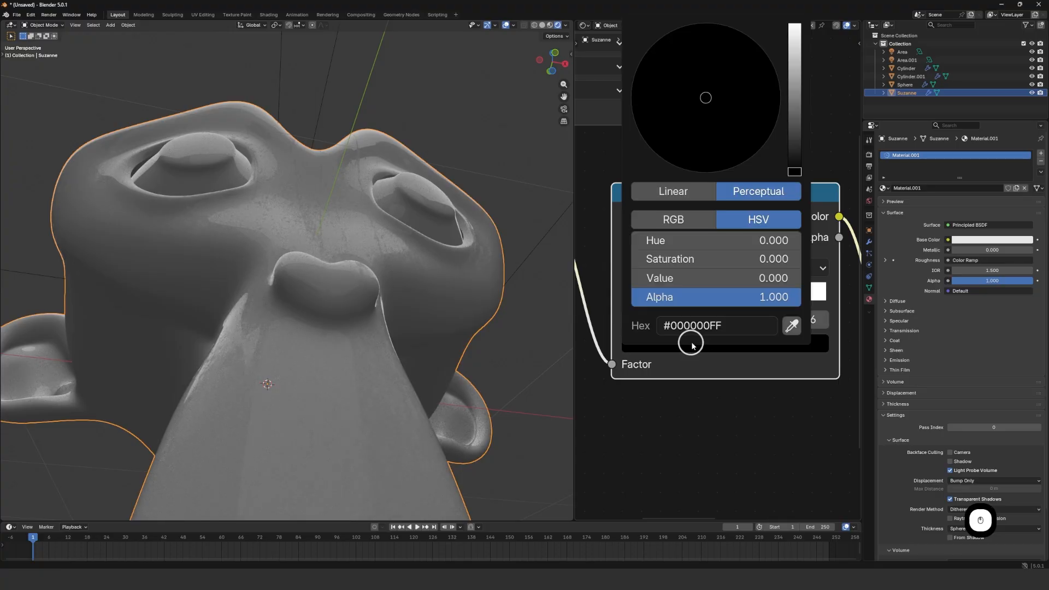
drag(794, 159, 790, 82)
scroll(408, 246, up, 4)
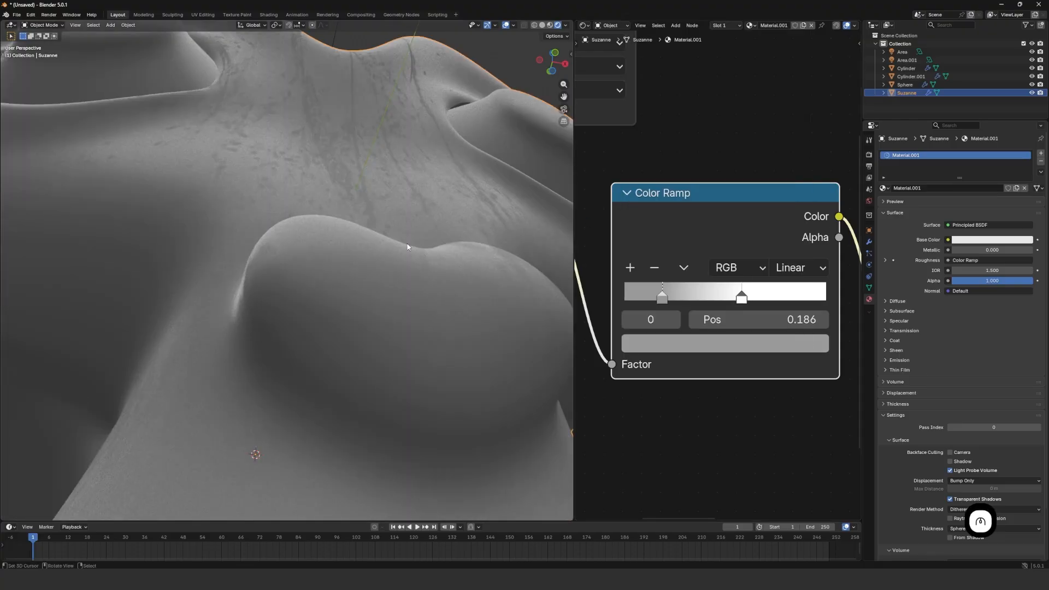
scroll(398, 244, down, 2)
middle_drag(397, 244, 370, 244)
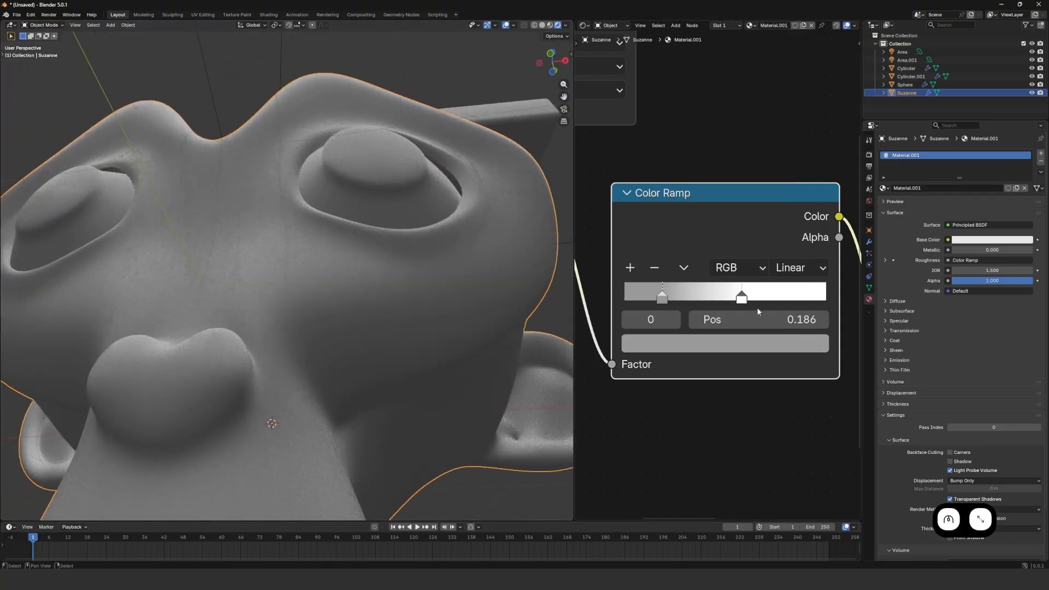
click(677, 343)
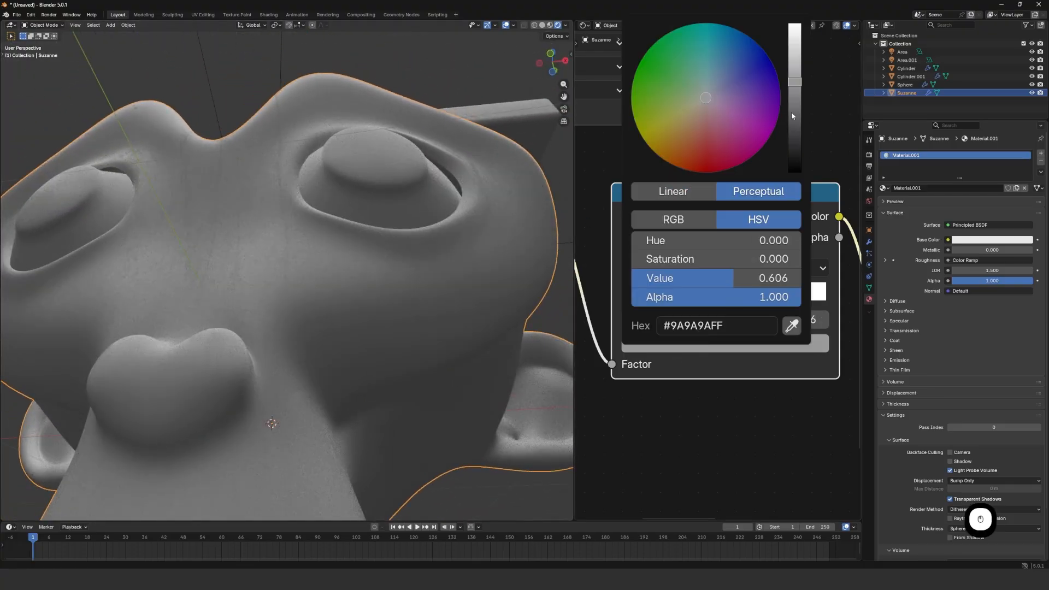
drag(792, 114, 796, 173)
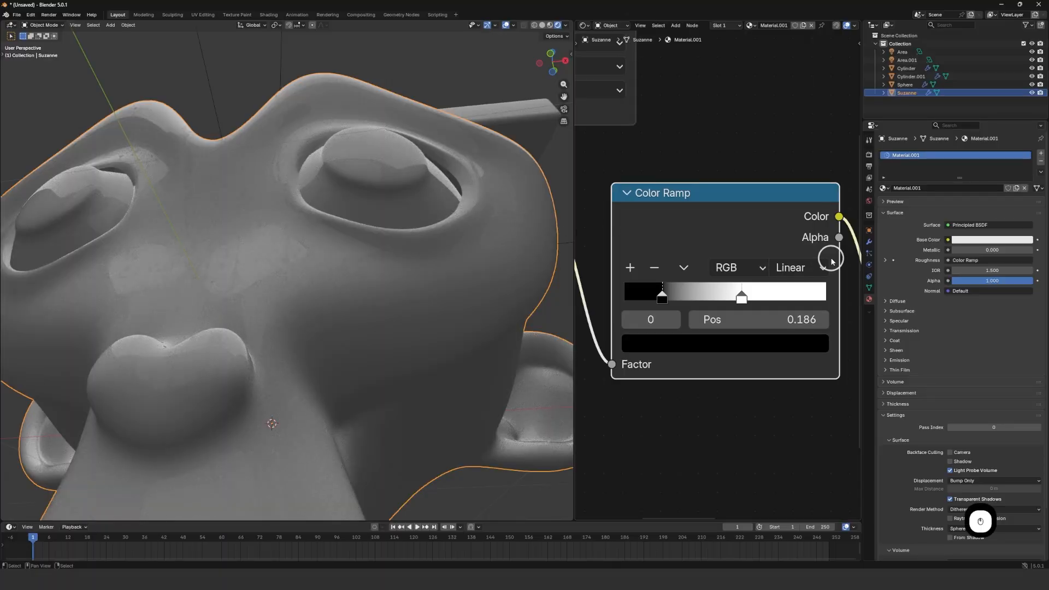
Try an inverted Color Ramp with the white stop at the start and the black stop at position 0.059.
mouse_move(745, 293)
middle_down()
mouse_move(677, 293)
mouse_move(755, 291)
middle_up()
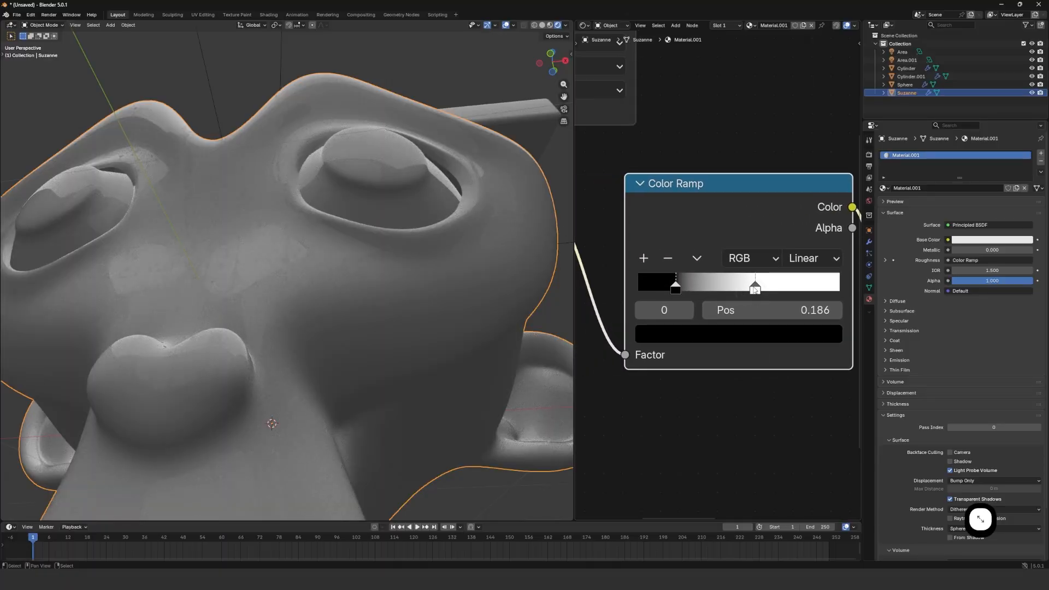
drag(755, 290, 602, 281)
mouse_move(688, 290)
mouse_down()
mouse_move(637, 284)
mouse_move(652, 291)
mouse_up()
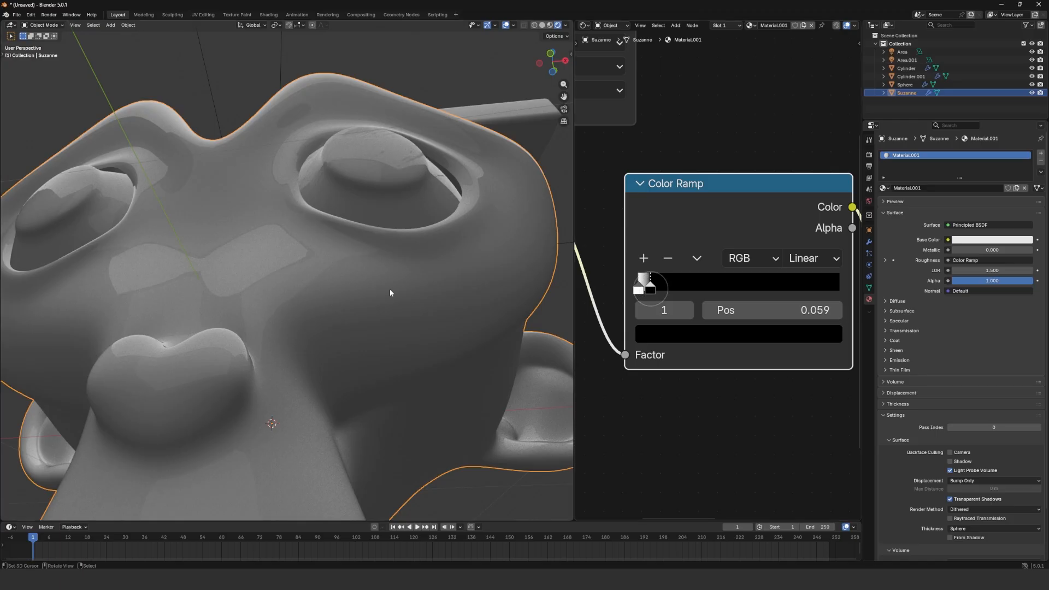
middle_drag(399, 293, 377, 262)
Return the Color Ramp to black-to-white order and set the white stop to position 0.350, checking the wear marks on the head.
mouse_move(636, 291)
mouse_down()
mouse_move(687, 286)
mouse_move(643, 288)
mouse_move(670, 288)
mouse_move(660, 293)
mouse_up()
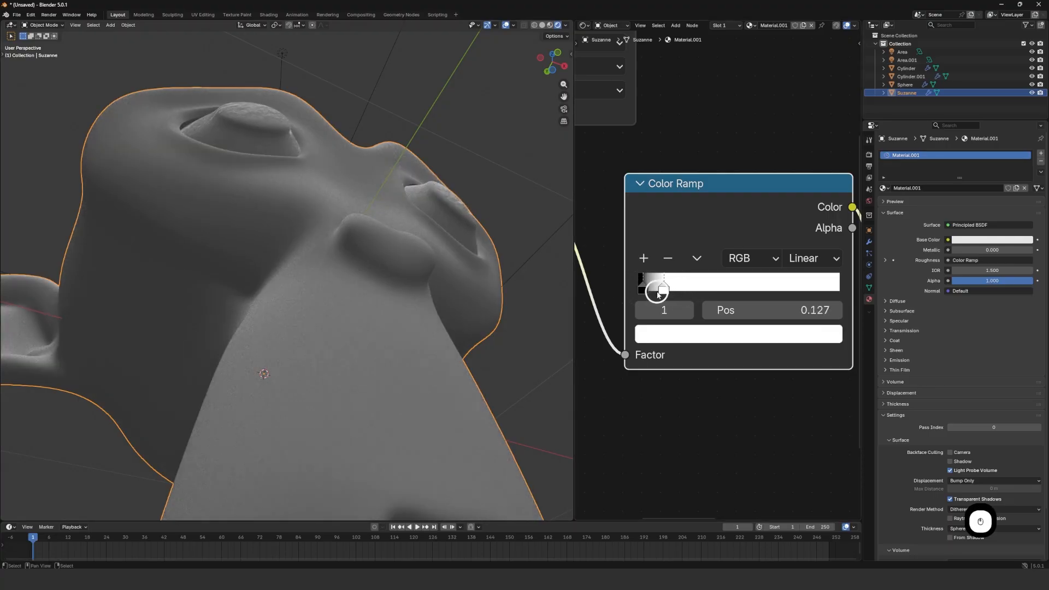
scroll(431, 295, up, 6)
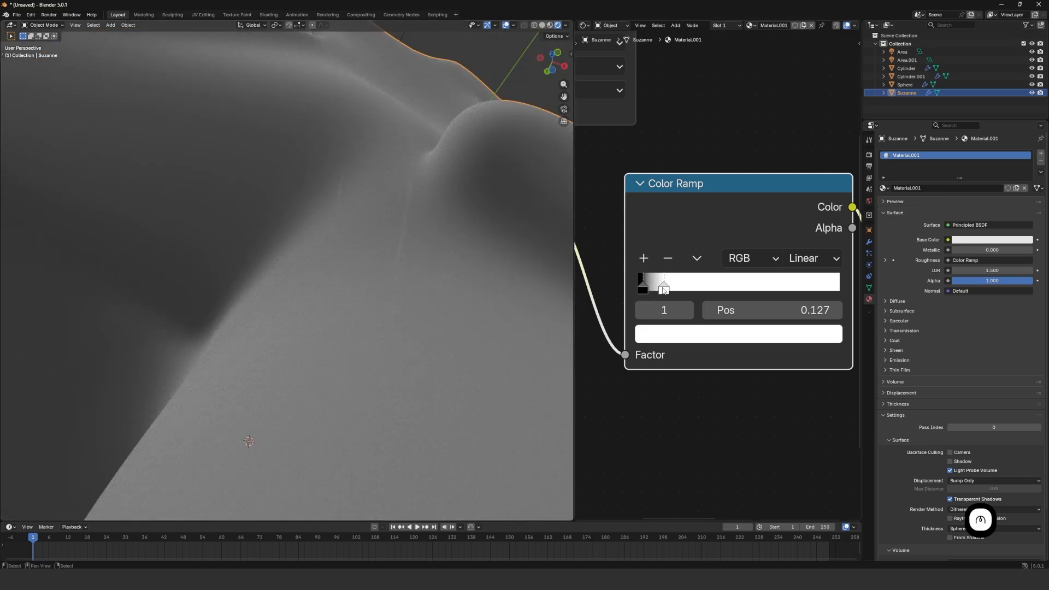
mouse_move(664, 290)
mouse_down()
mouse_move(649, 287)
mouse_move(710, 292)
mouse_up()
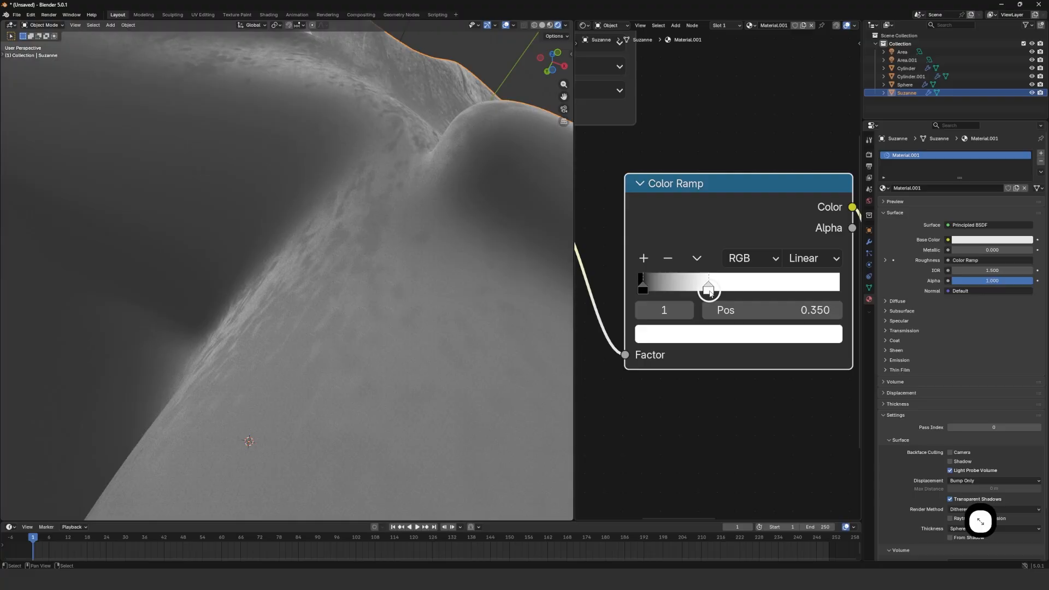
scroll(450, 235, down, 6)
middle_drag(449, 235, 433, 266)
scroll(361, 252, up, 4)
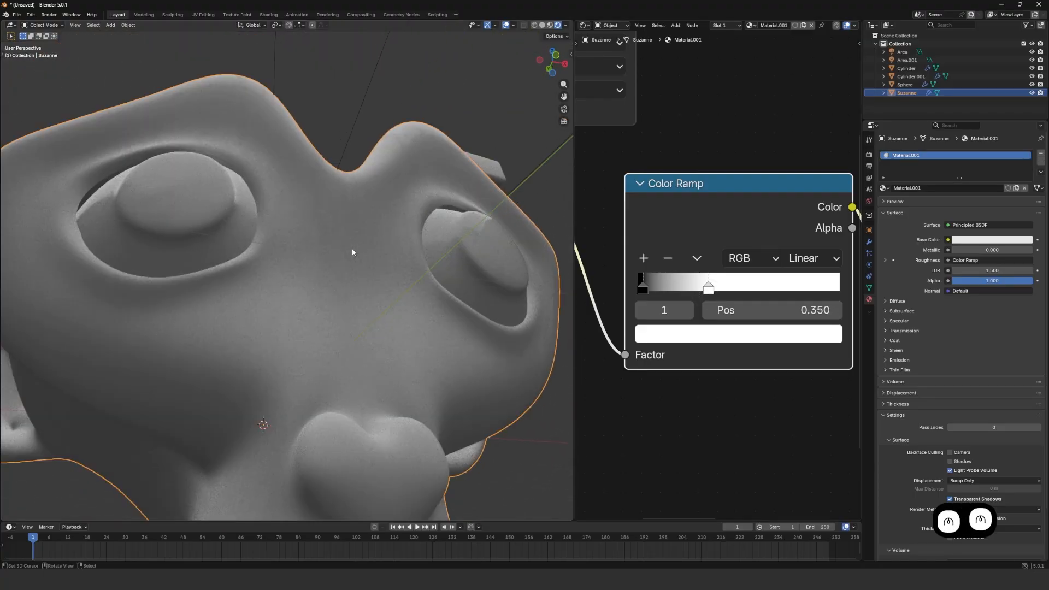
Add a Texture Coordinate node in front of the roughness image texture node.
scroll(750, 241, down, 4)
middle_drag(765, 246, 710, 224)
scroll(661, 263, down, 2)
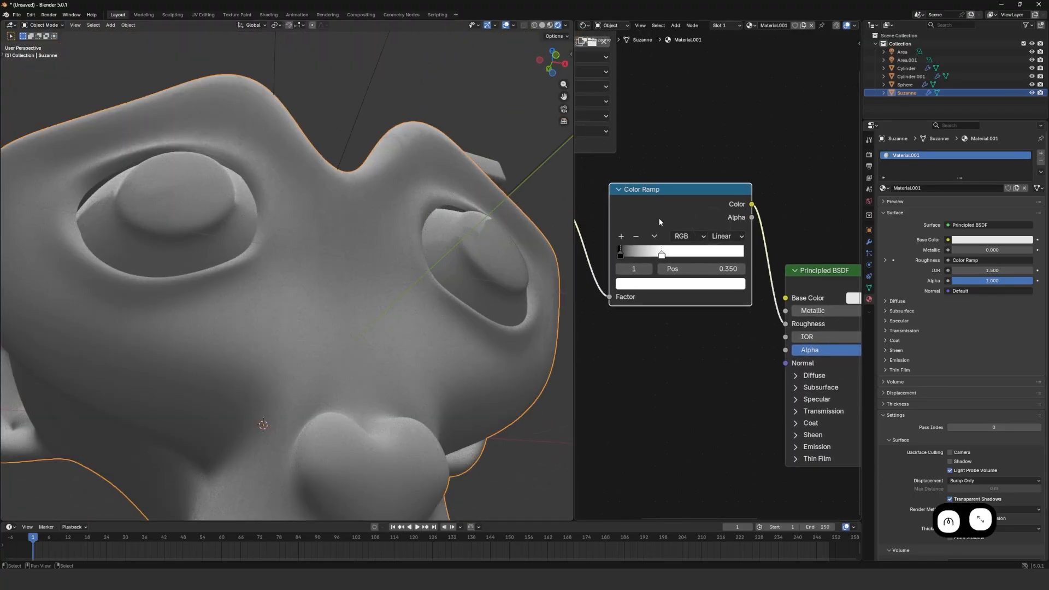
scroll(655, 224, down, 2)
middle_drag(645, 281, 760, 246)
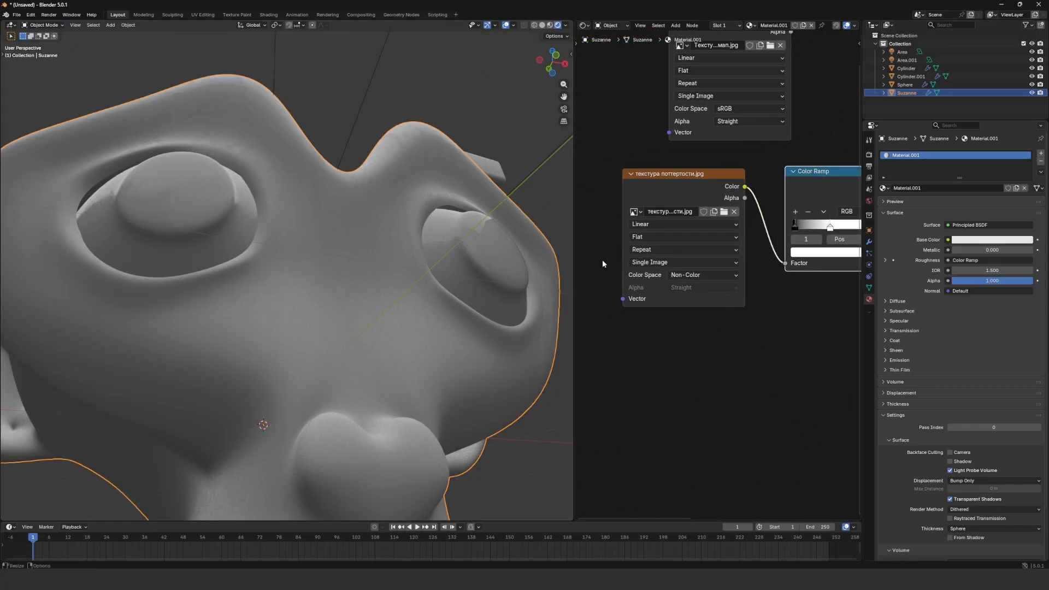
middle_drag(602, 263, 631, 274)
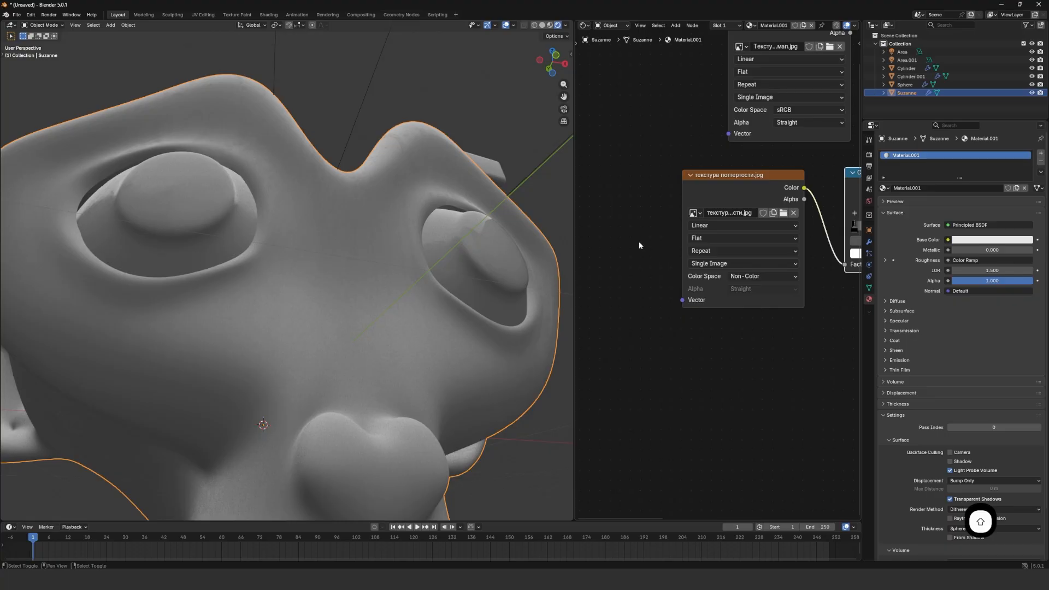
key(shift+a)
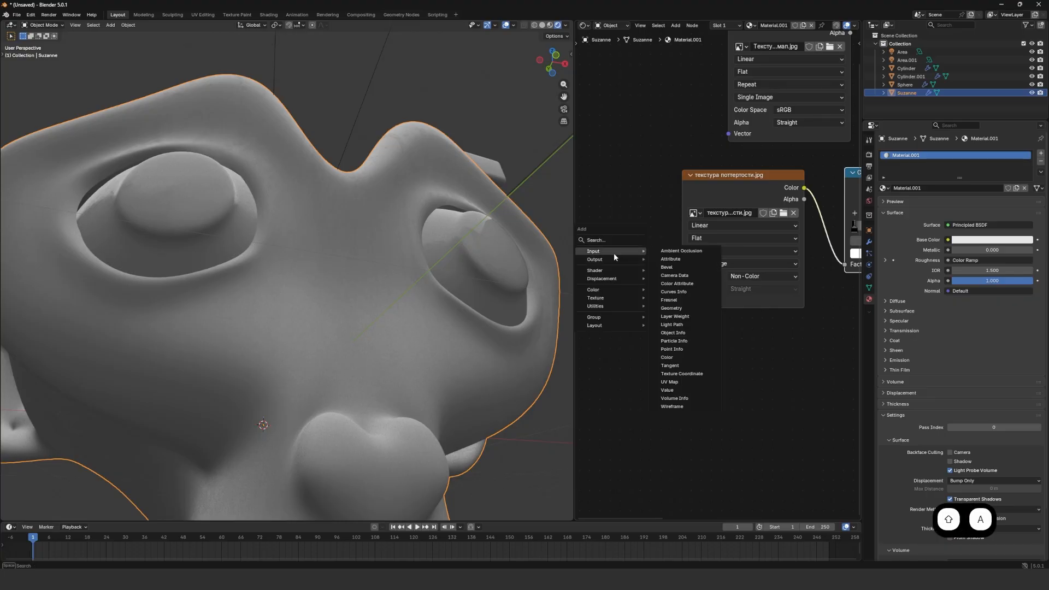
text(te)
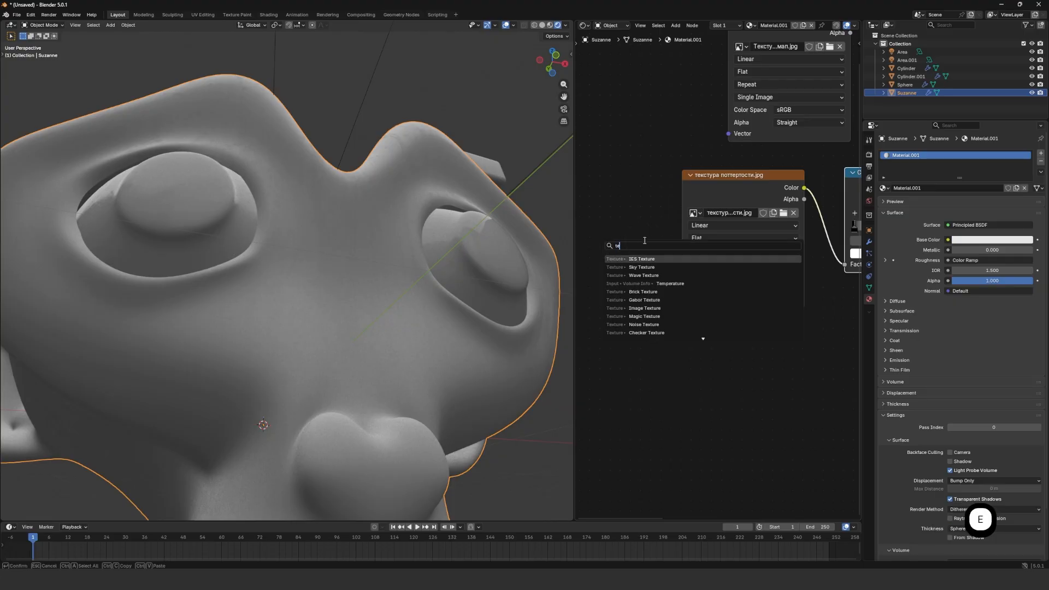
text(xt)
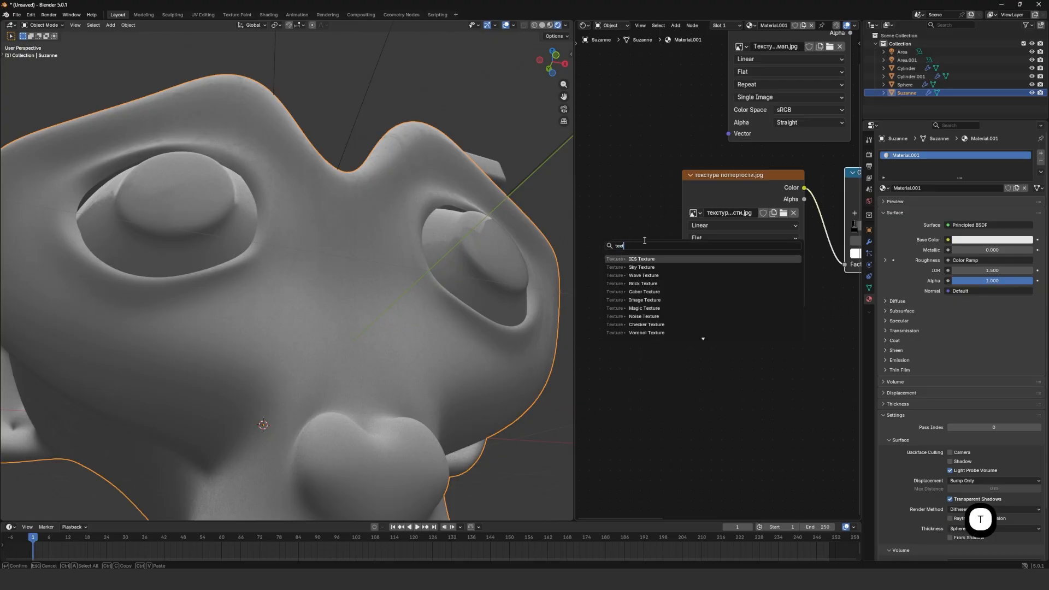
text(ure coo)
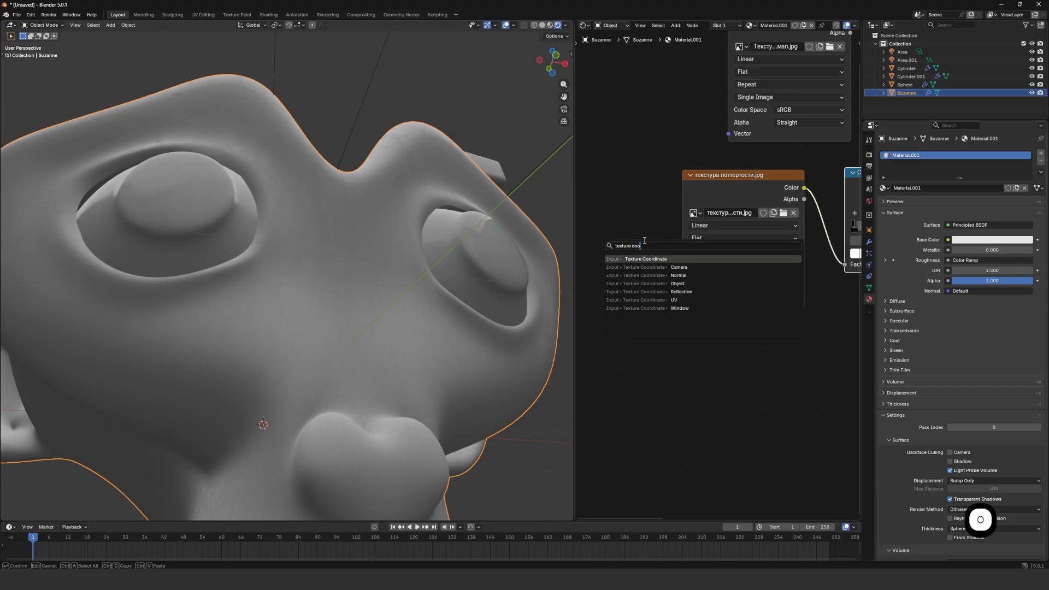
key(Return)
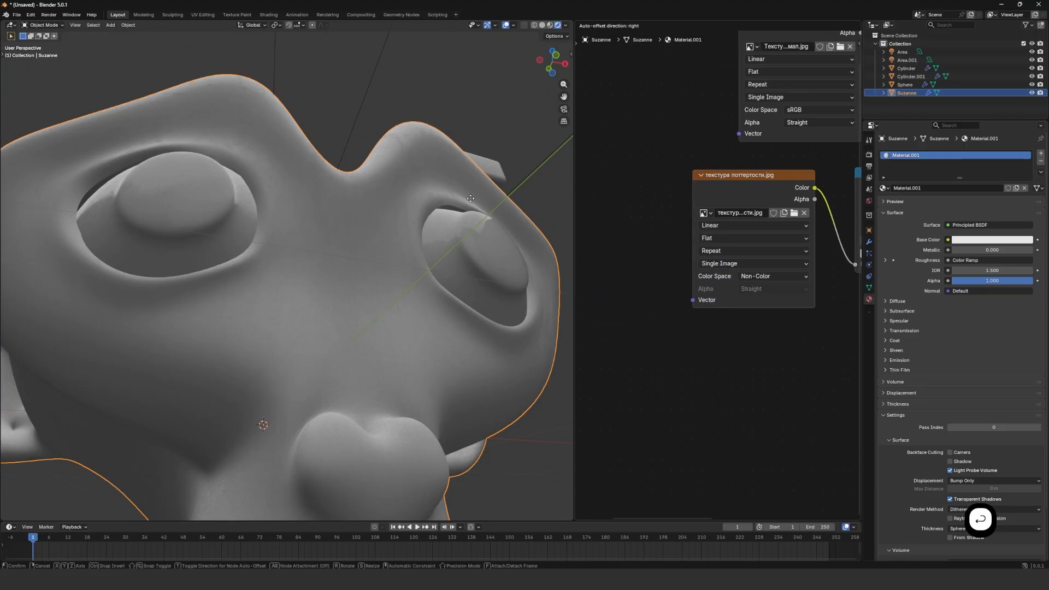
click(631, 194)
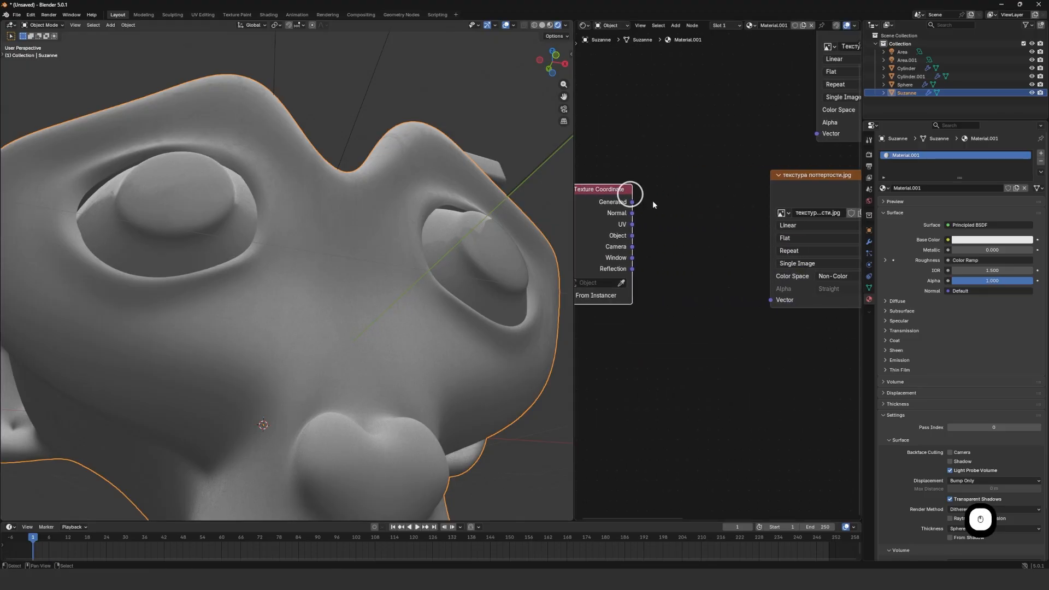
Connect the Texture Coordinate's Object output to the roughness image texture's Vector input.
drag(632, 225, 773, 301)
click(621, 230)
scroll(712, 265, down, 1)
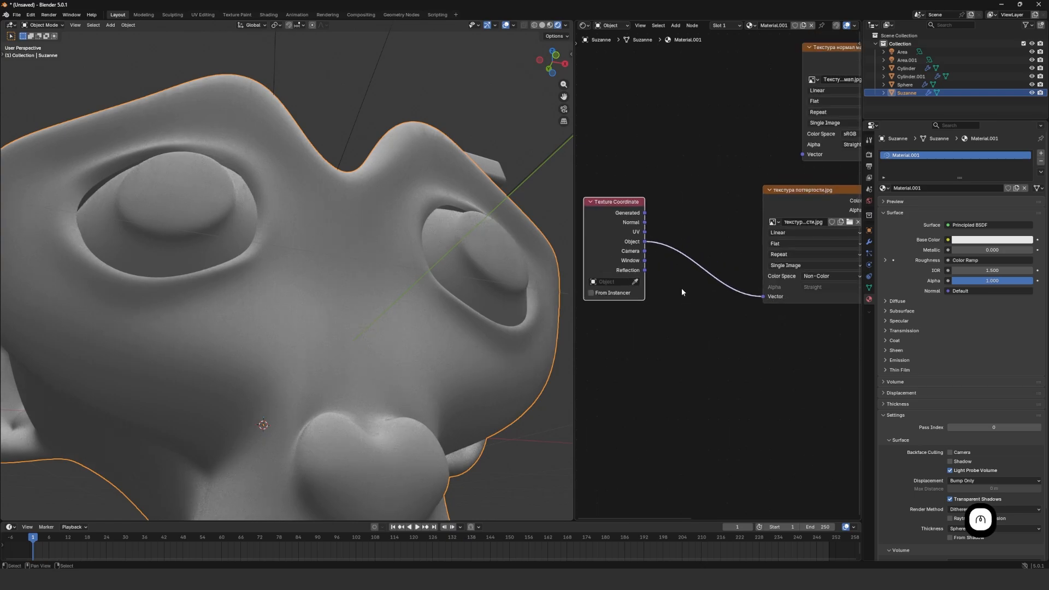
Insert a Mapping node into the link between Texture Coordinate and the roughness image texture, and inspect the face up close.
key(shift+a)
click(693, 225)
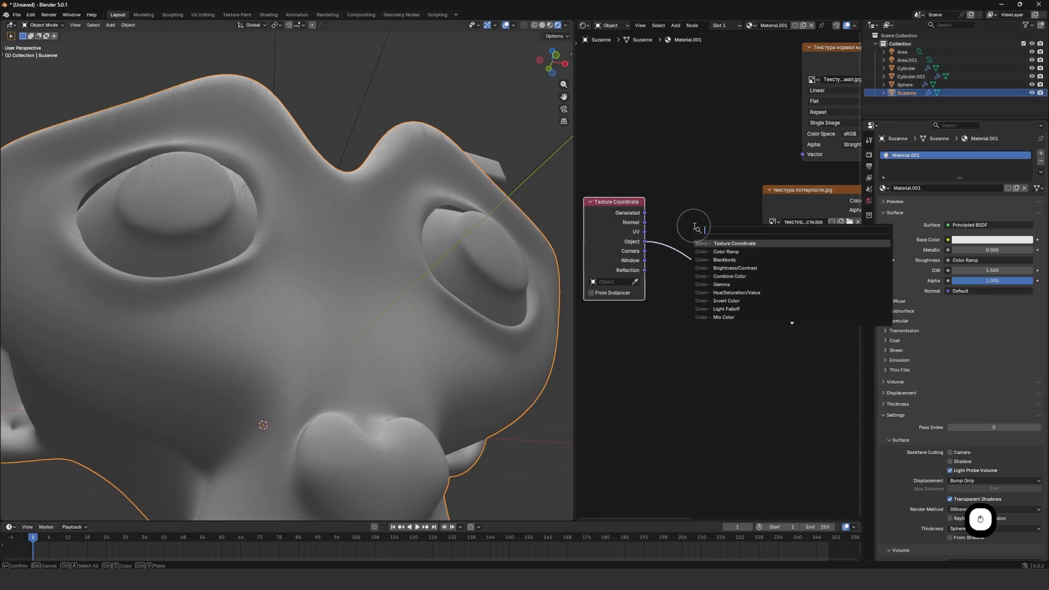
text(mapp)
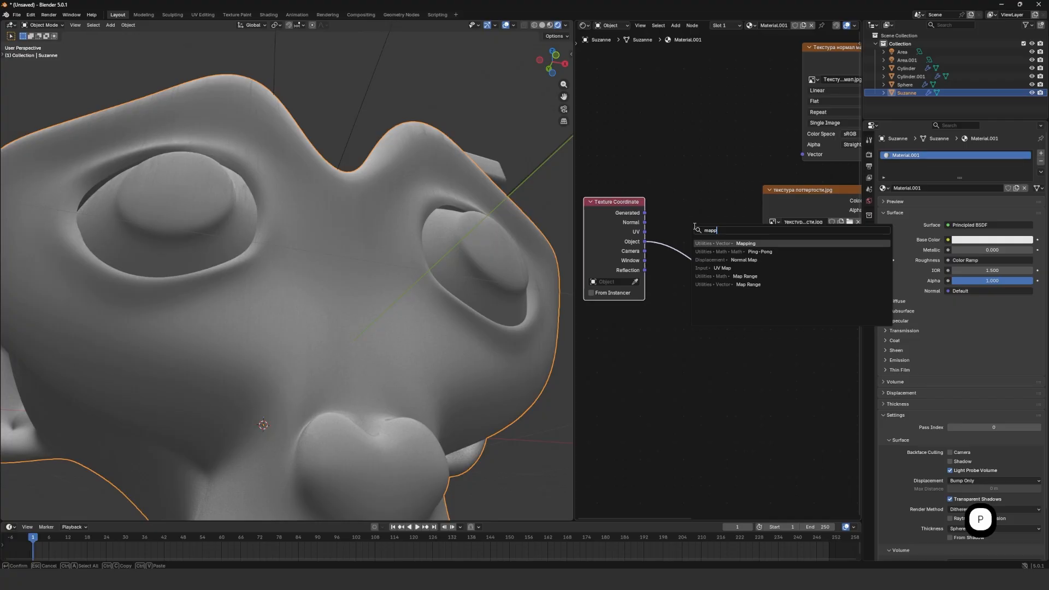
key(Return)
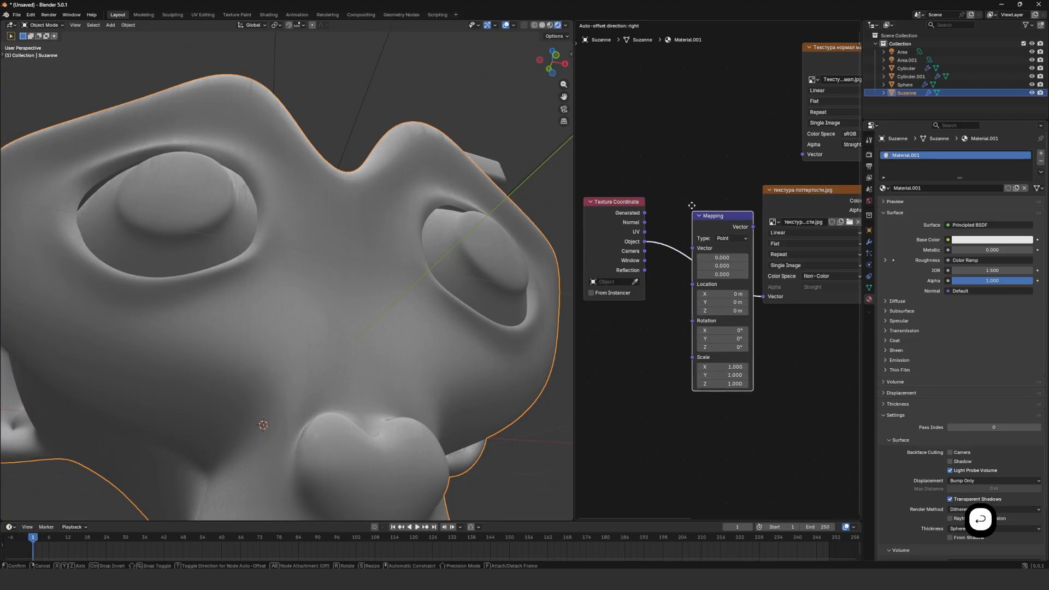
click(689, 202)
scroll(405, 294, down, 2)
scroll(405, 293, up, 4)
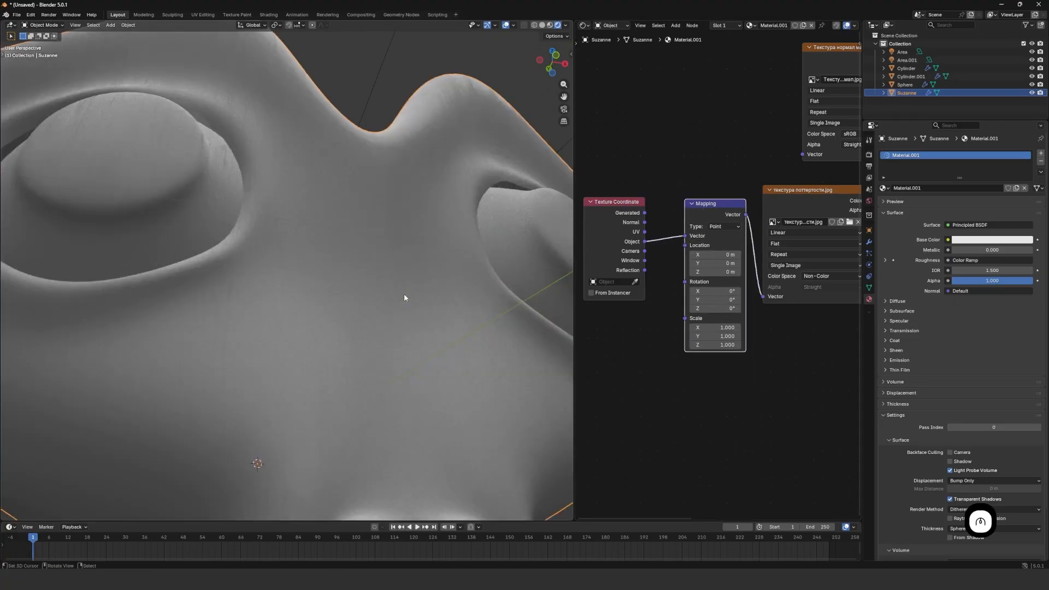
scroll(404, 294, down, 3)
middle_drag(404, 294, 394, 275)
scroll(395, 276, up, 3)
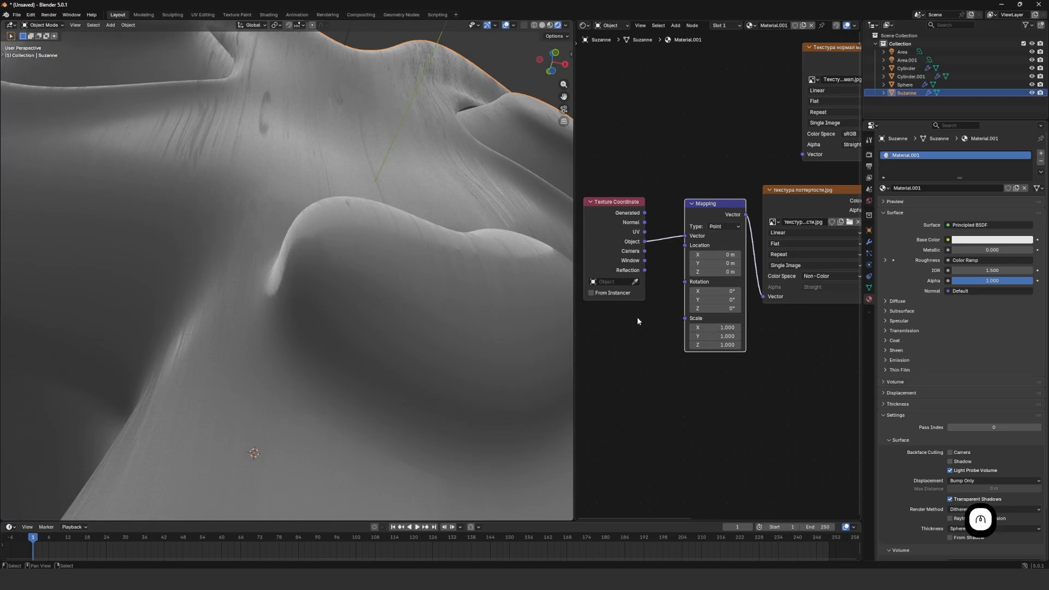
Set the Mapping node's X, Y and Z scale to 4 and inspect the texture on the head.
drag(724, 327, 724, 391)
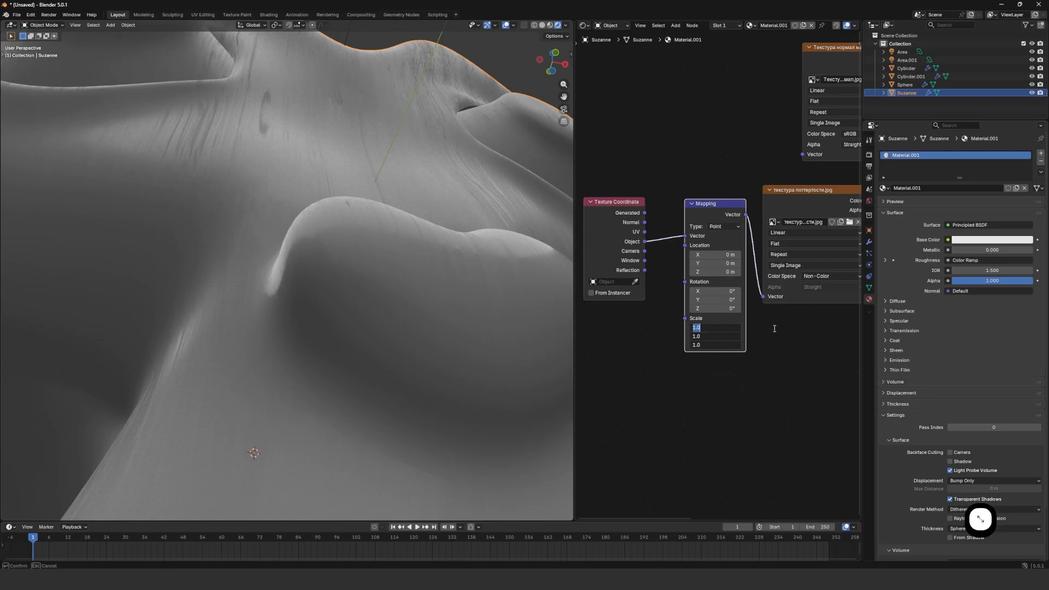
text(4)
key(Return)
scroll(377, 218, down, 7)
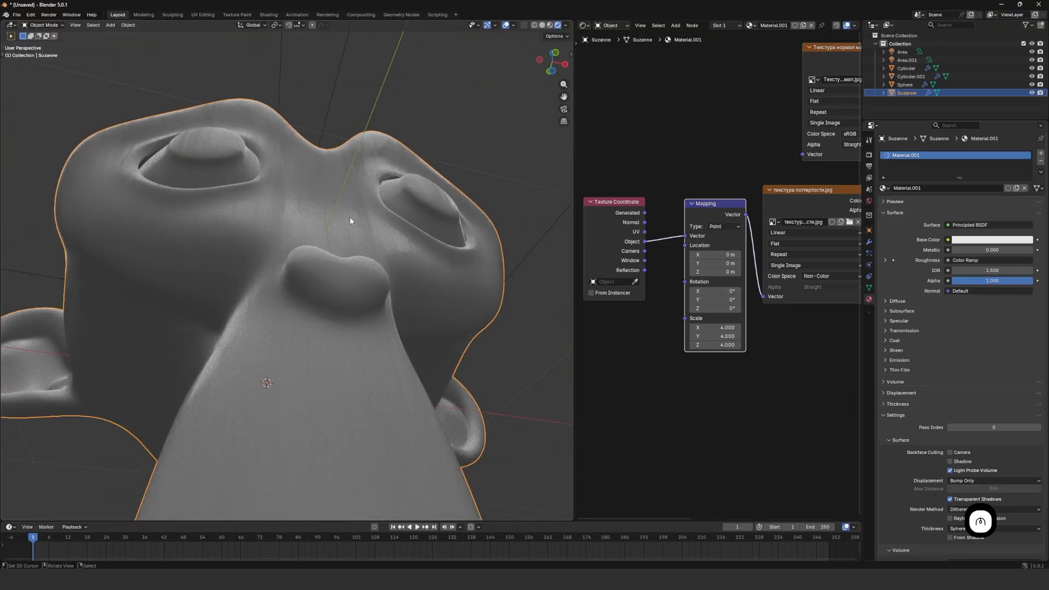
scroll(345, 216, up, 4)
scroll(339, 215, down, 4)
middle_drag(340, 215, 297, 207)
scroll(336, 268, up, 5)
Connect the Texture Coordinate's Generated output to the Mapping node's Vector input in place of Object.
scroll(622, 247, up, 3)
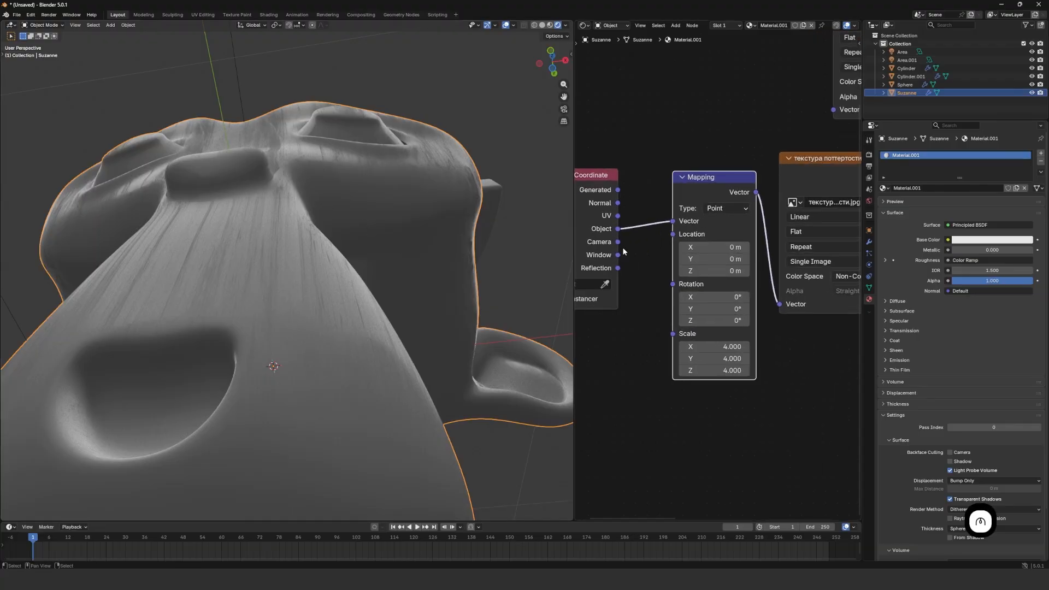
drag(648, 212, 705, 244)
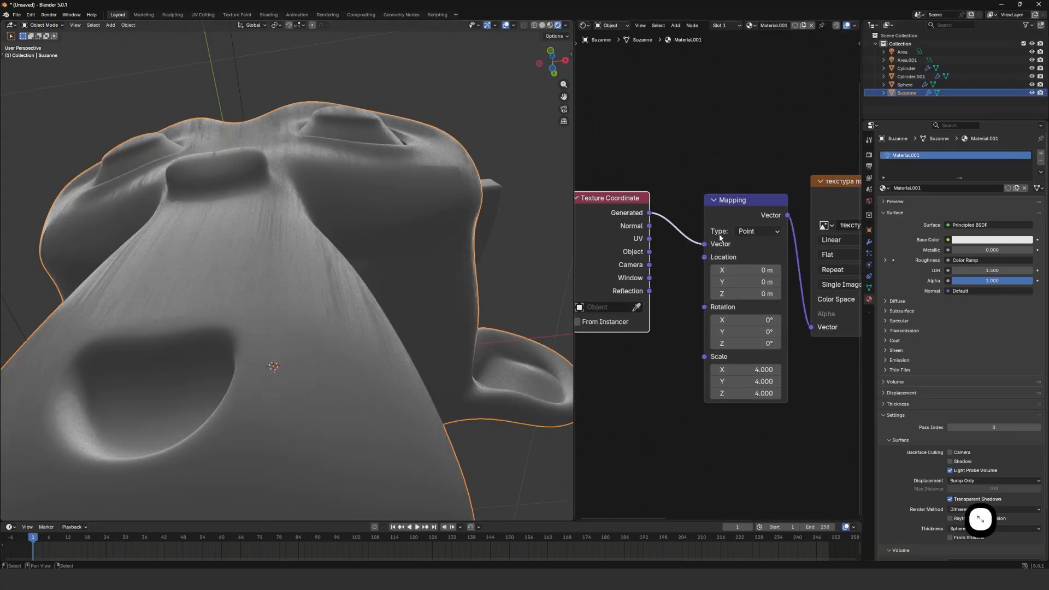
Try the Texture Coordinate's Normal output as the Mapping node's Vector input and inspect the texture on the face.
drag(649, 226, 706, 245)
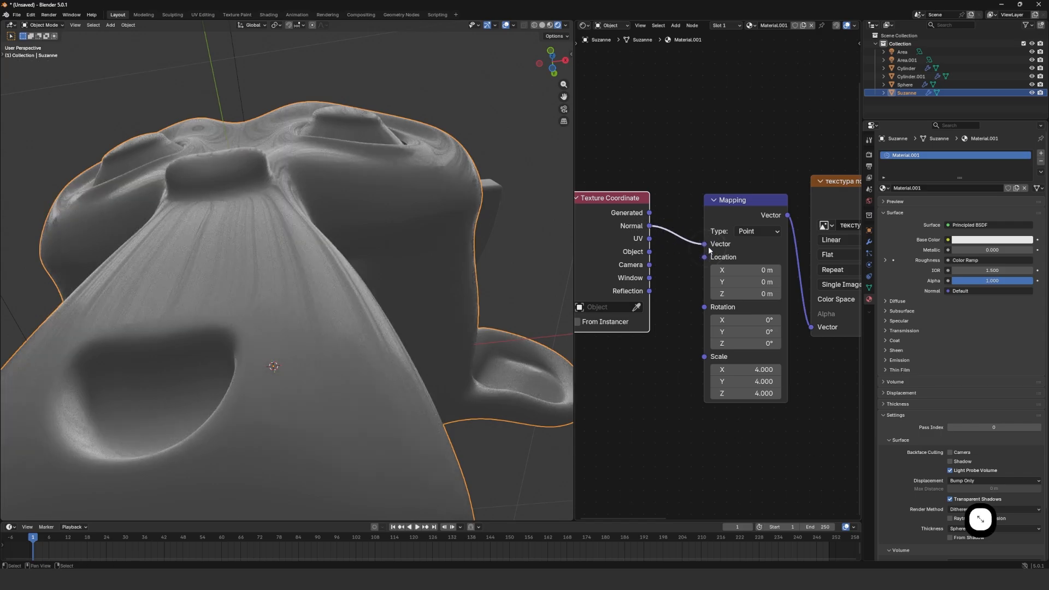
scroll(395, 218, down, 4)
middle_drag(395, 219, 358, 241)
scroll(277, 237, up, 4)
middle_drag(276, 237, 338, 233)
scroll(338, 233, up, 3)
scroll(664, 275, up, 1)
scroll(421, 257, down, 4)
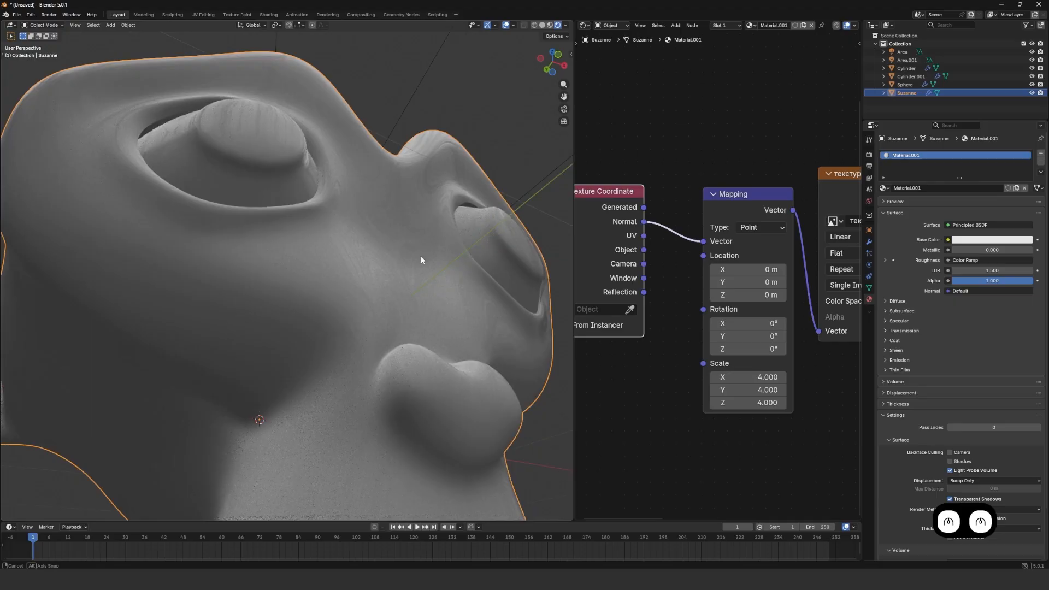
middle_drag(421, 257, 403, 243)
scroll(684, 263, up, 1)
Connect the Texture Coordinate's UV output to the Mapping node's Vector input and inspect the head from several angles.
drag(702, 239, 614, 233)
scroll(329, 213, down, 2)
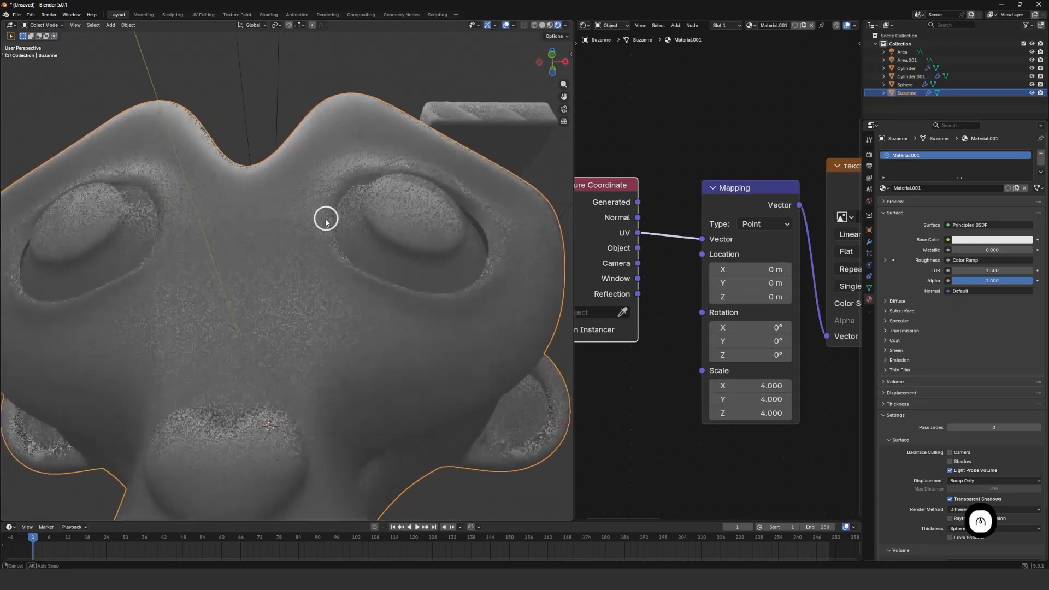
scroll(344, 216, up, 5)
scroll(353, 218, down, 5)
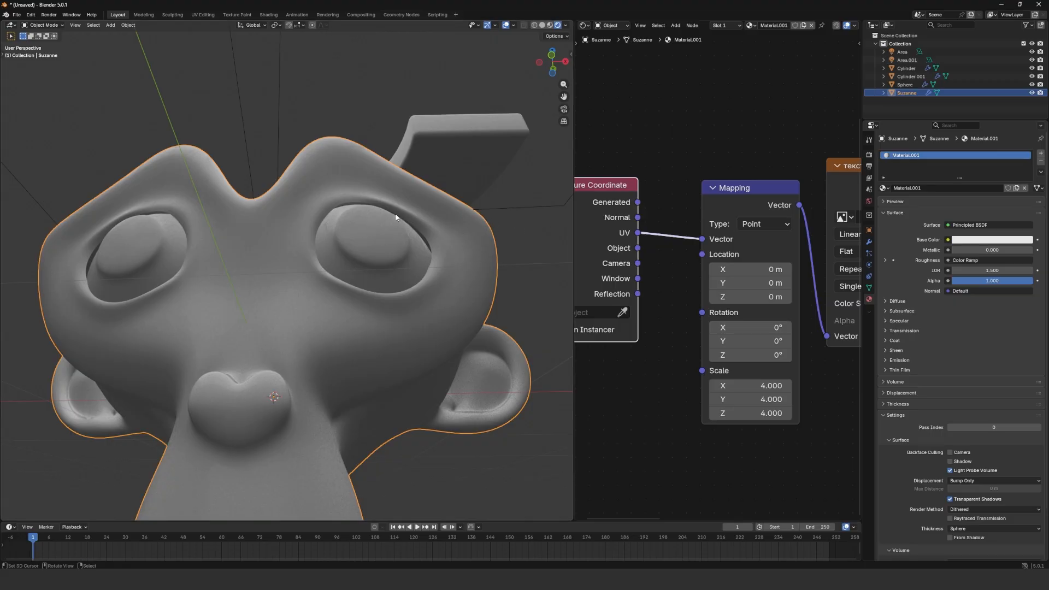
scroll(402, 197, down, 5)
middle_drag(402, 198, 320, 266)
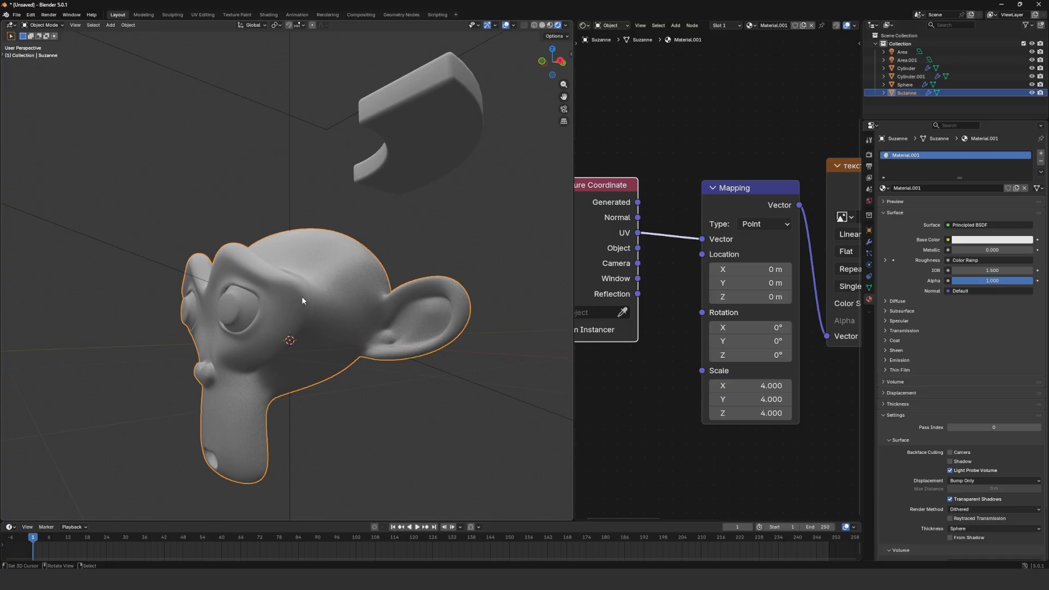
middle_drag(301, 298, 321, 251)
scroll(321, 251, up, 8)
scroll(254, 277, down, 4)
middle_drag(252, 278, 293, 241)
scroll(287, 259, up, 2)
Set the Mapping node's X, Y and Z scale to 2.
middle_drag(760, 299, 705, 299)
drag(704, 386, 702, 461)
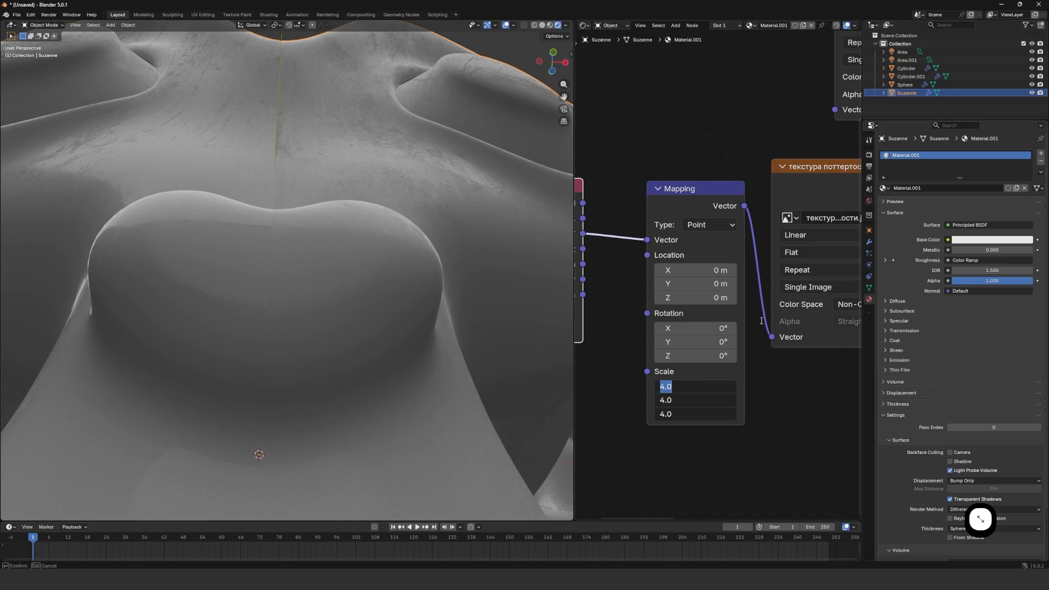
text(2)
click(799, 393)
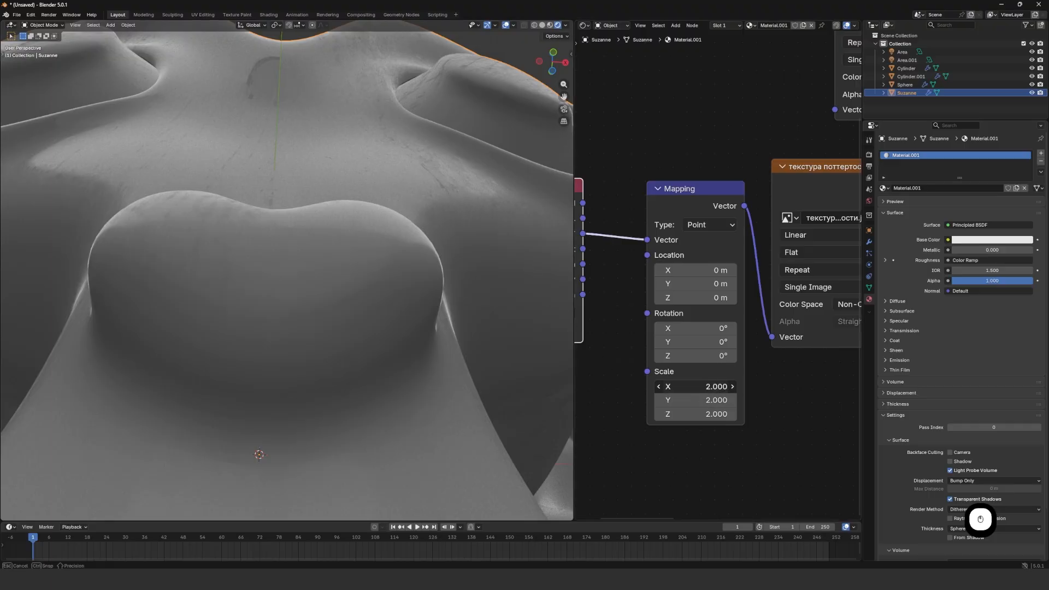
Set the Mapping node's X, Y and Z scale to 4 and inspect the texture around the eye.
drag(704, 386, 711, 465)
text(4)
click(785, 386)
scroll(311, 186, down, 2)
scroll(311, 189, down, 4)
middle_drag(311, 189, 321, 227)
scroll(330, 234, up, 6)
scroll(330, 234, down, 4)
scroll(321, 228, up, 5)
scroll(322, 228, down, 2)
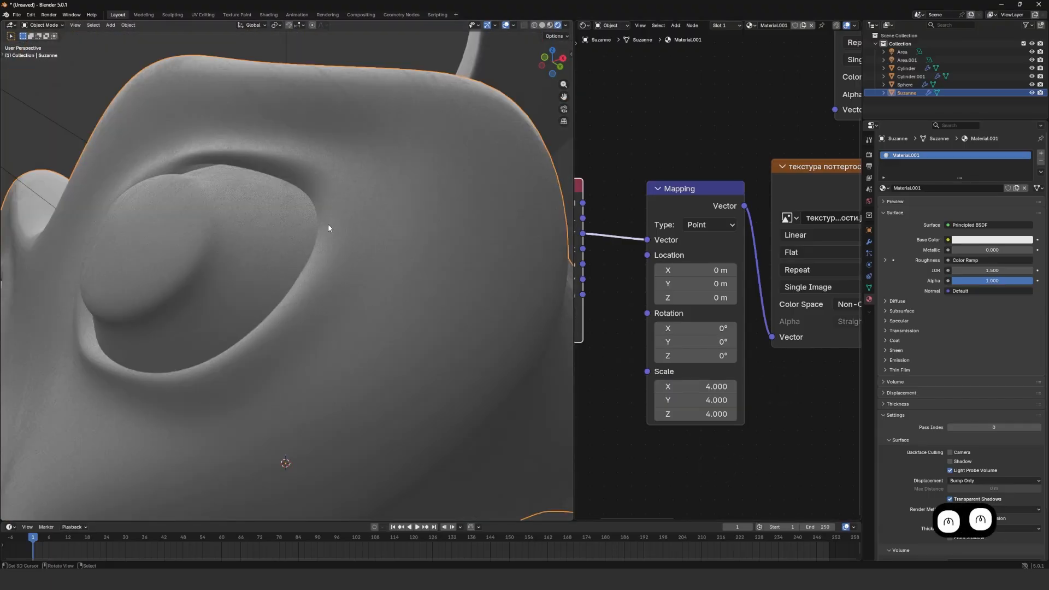
Move the Color Ramp's white stop to position 1.000 and its black stop to 0.000.
middle_drag(752, 261, 630, 247)
middle_drag(733, 267, 594, 272)
middle_drag(690, 274, 645, 273)
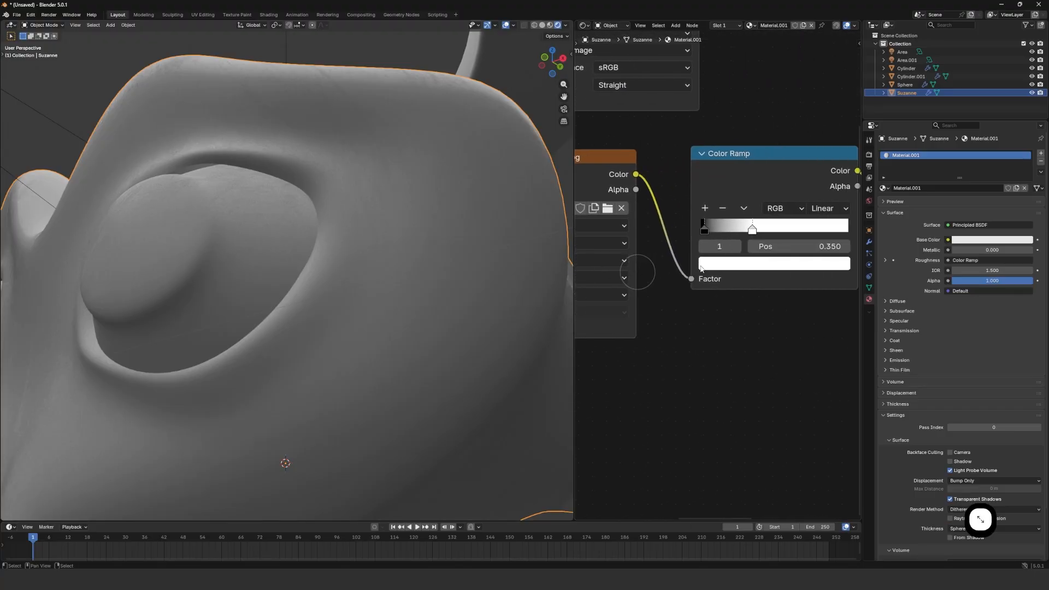
scroll(739, 228, up, 2)
mouse_move(758, 225)
mouse_down()
mouse_move(719, 224)
mouse_move(884, 234)
mouse_up()
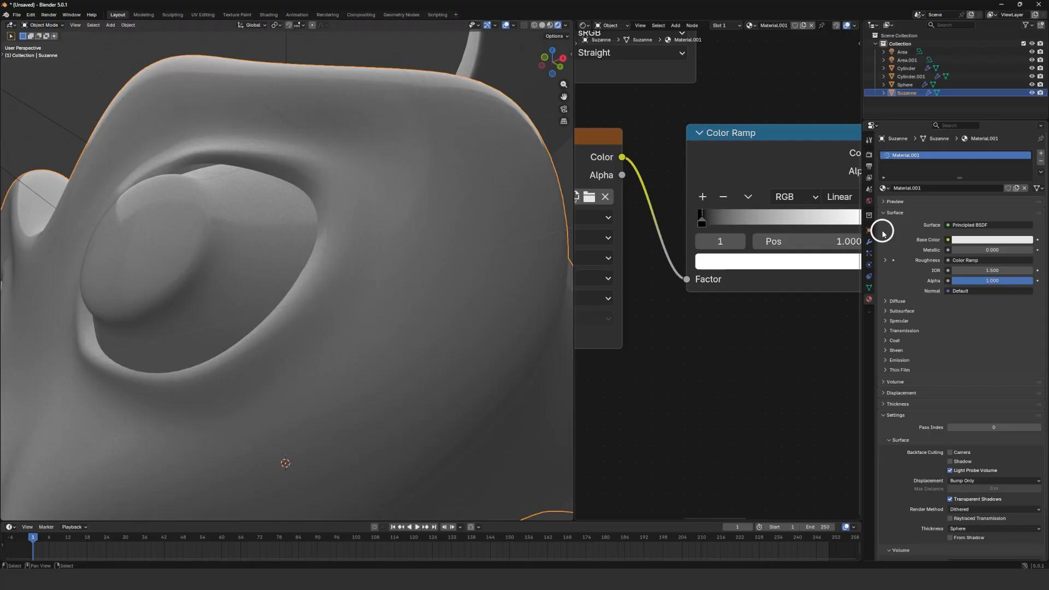
drag(704, 221, 684, 229)
scroll(337, 249, down, 2)
middle_drag(337, 249, 346, 218)
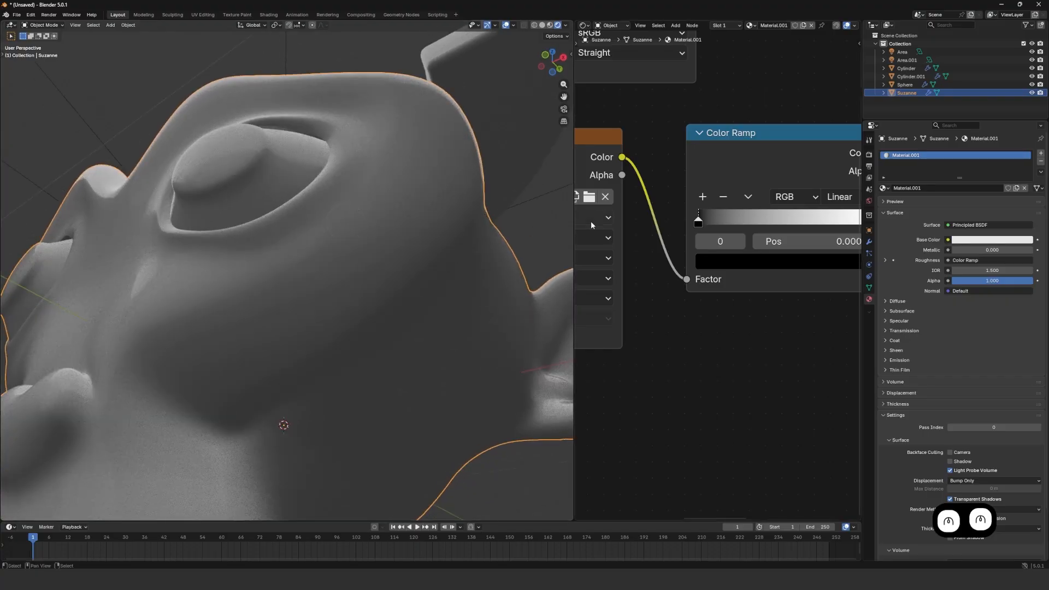
Move the Color Ramp's white stop to position 0.505 and check the roughness on the head.
middle_drag(795, 221, 730, 221)
drag(804, 224, 717, 225)
middle_drag(366, 227, 330, 187)
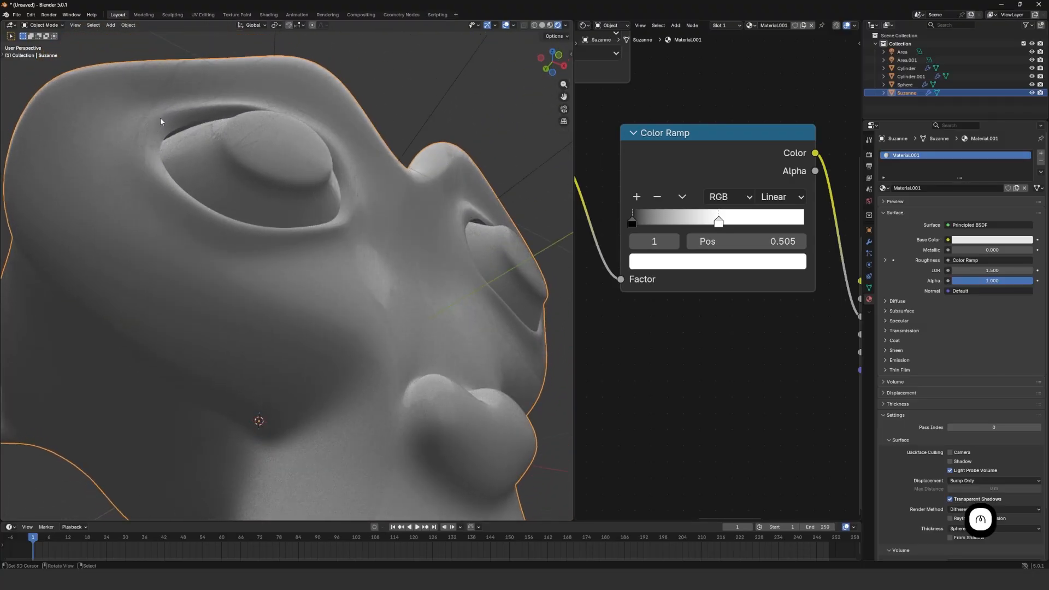
scroll(183, 93, down, 5)
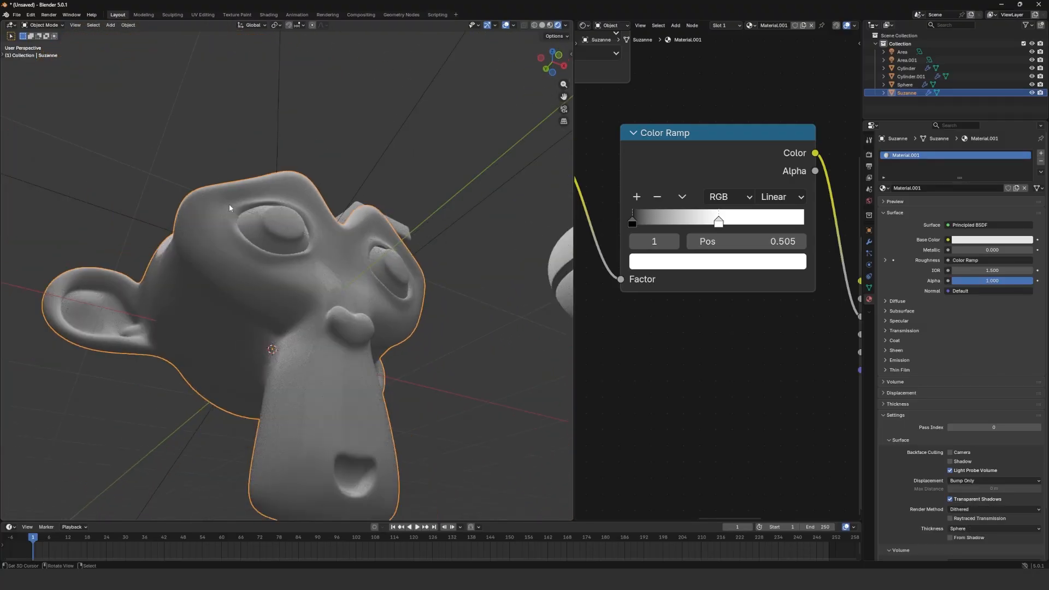
scroll(231, 209, down, 2)
Change the Principled BSDF's Base Color to light blue and inspect the face up close.
middle_drag(797, 240, 647, 258)
scroll(650, 260, up, 1)
middle_drag(744, 294, 757, 238)
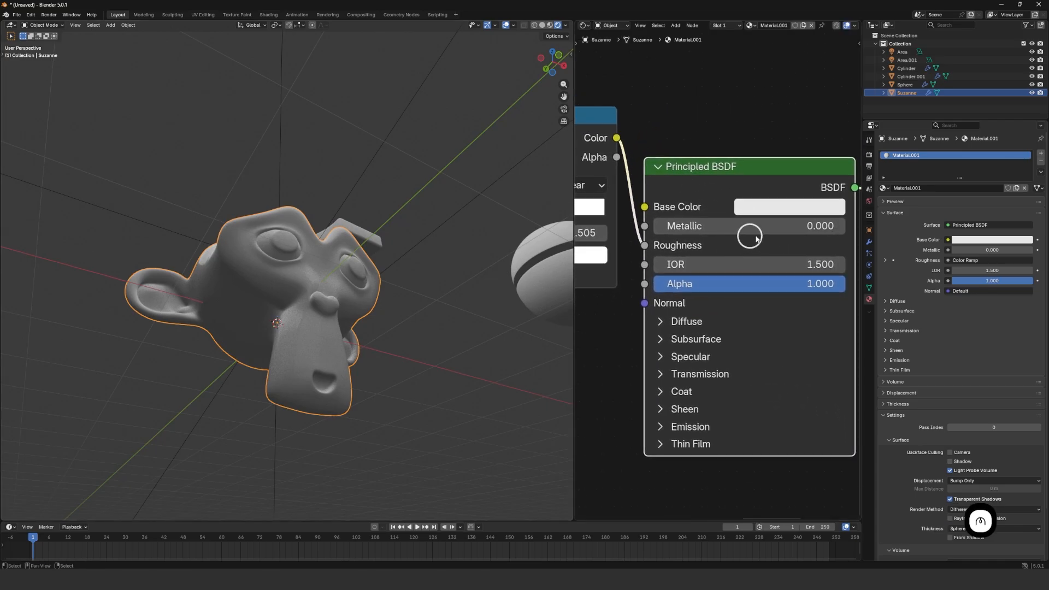
click(790, 207)
mouse_move(815, 244)
mouse_down()
mouse_move(827, 273)
mouse_move(836, 260)
mouse_move(827, 249)
mouse_up()
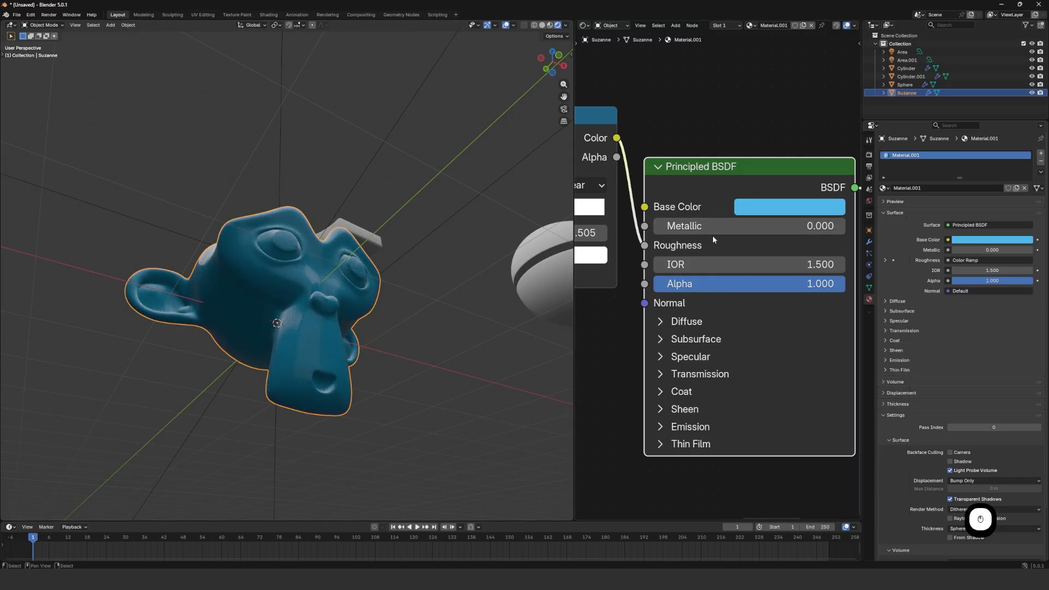
scroll(712, 235, up, 1)
scroll(310, 262, up, 5)
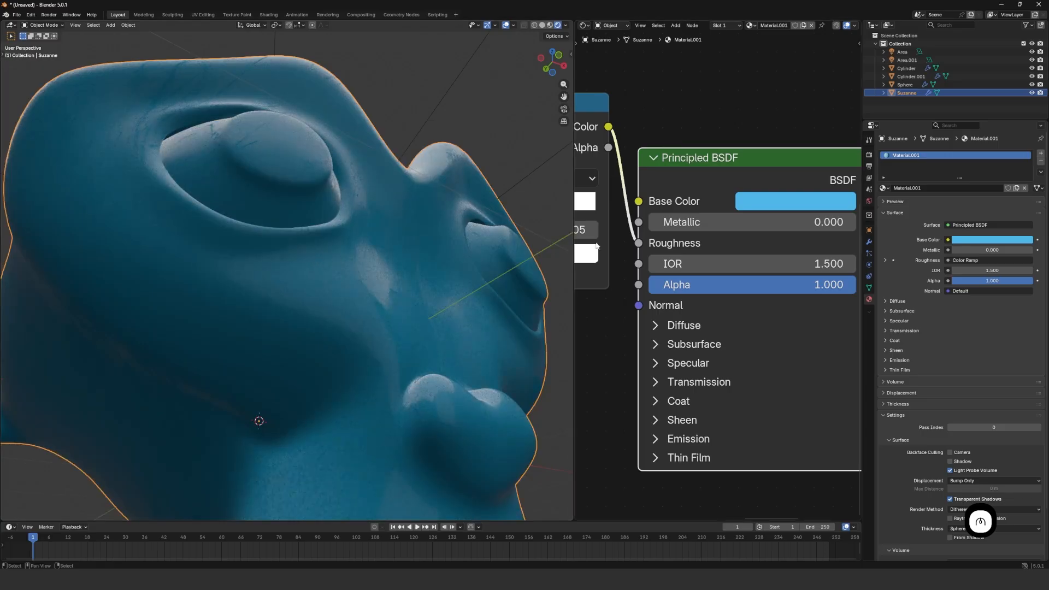
Try a Metallic value of 0.950 on the Principled BSDF and settle on 0.155, checking the reflections on the head.
drag(691, 221, 900, 227)
middle_drag(422, 271, 287, 301)
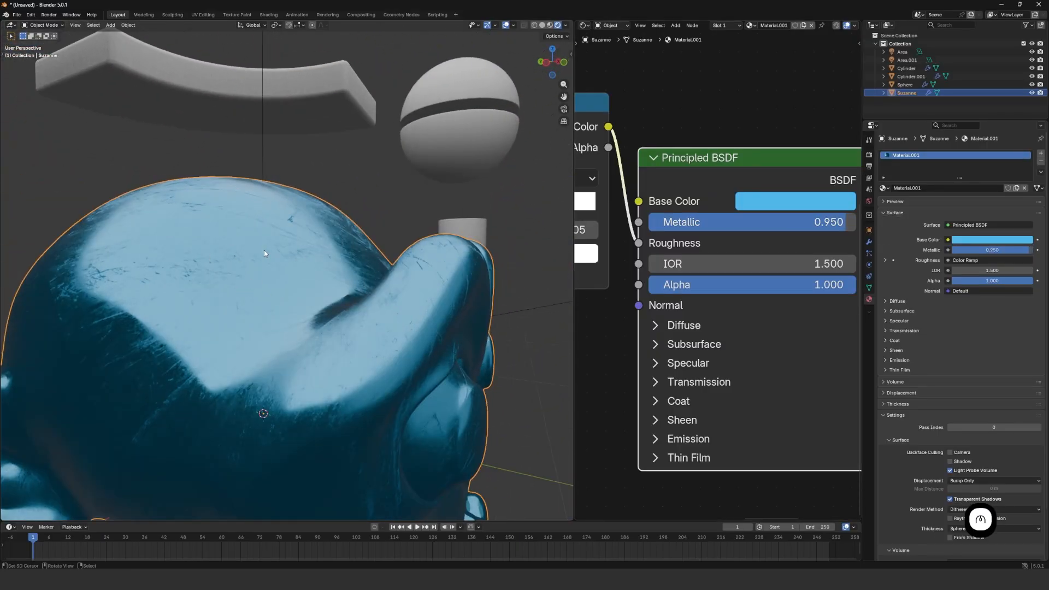
drag(808, 228, 695, 227)
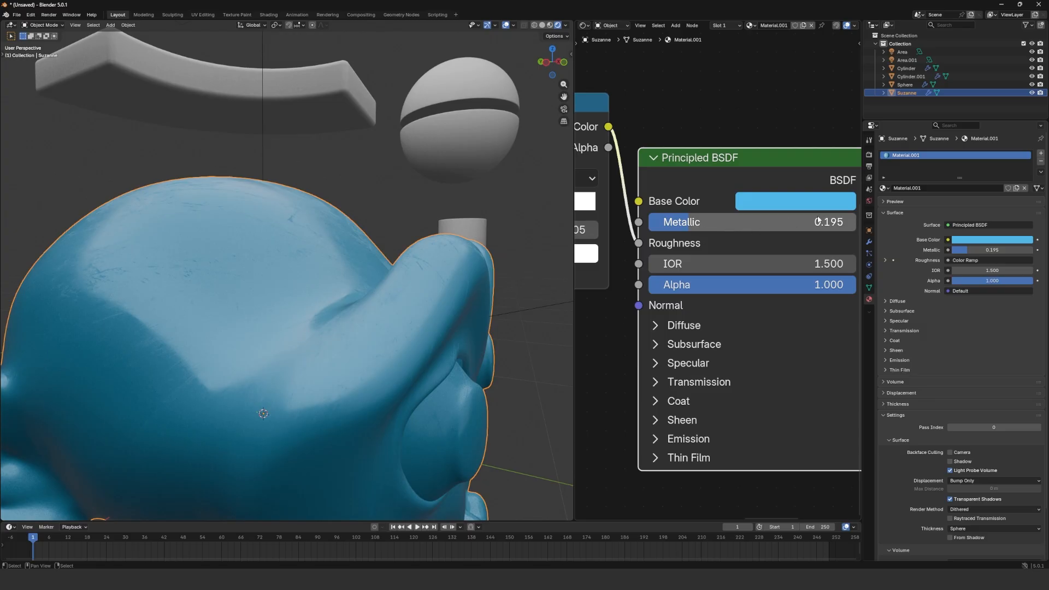
drag(818, 221, 746, 227)
middle_drag(284, 262, 442, 227)
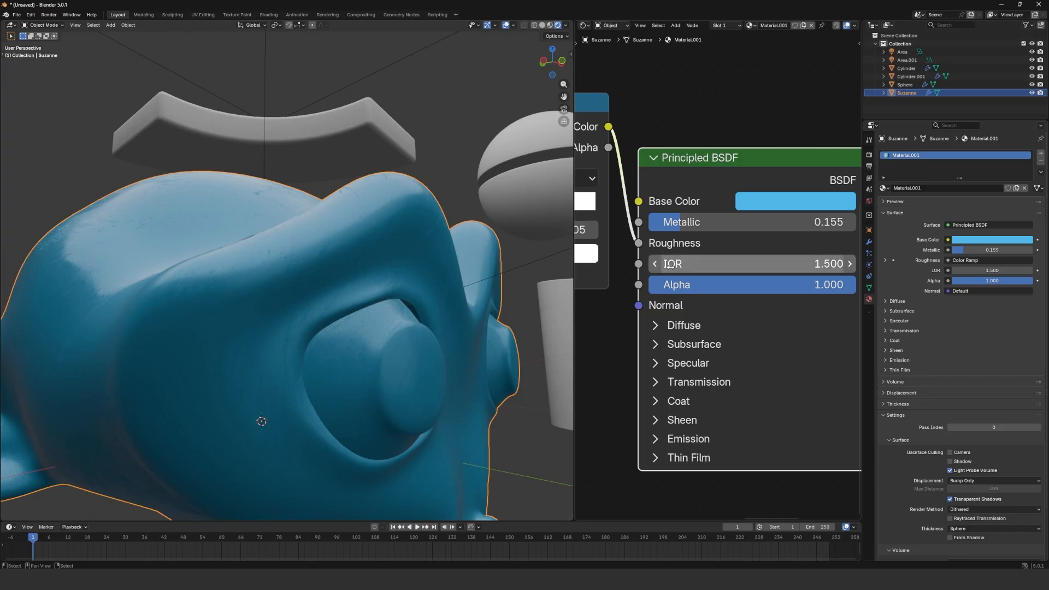
Lower the Principled BSDF's IOR to 1.100 and check the head's shine.
drag(670, 265, 820, 267)
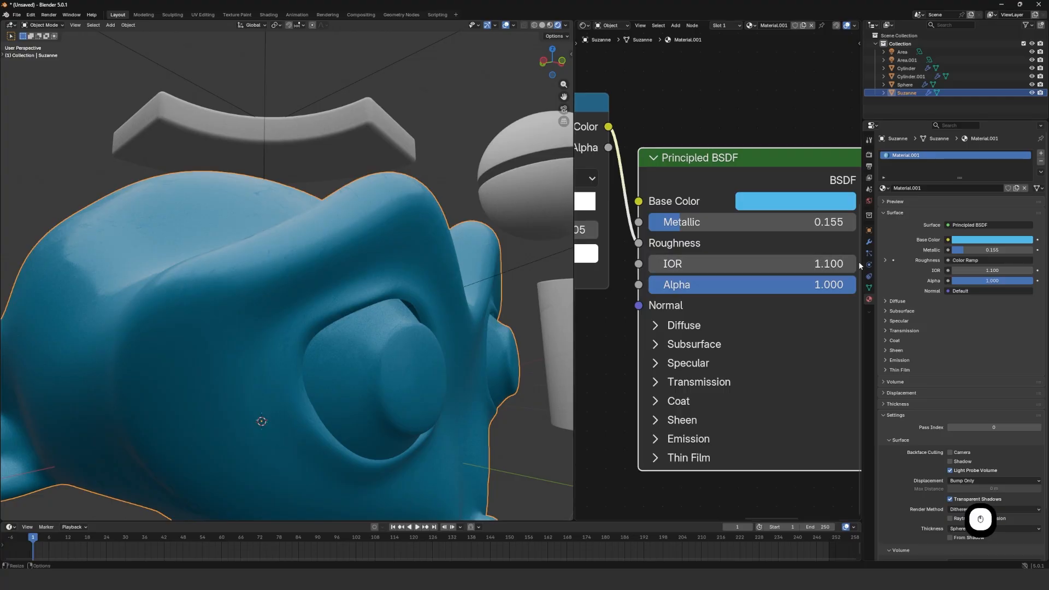
scroll(279, 280, down, 3)
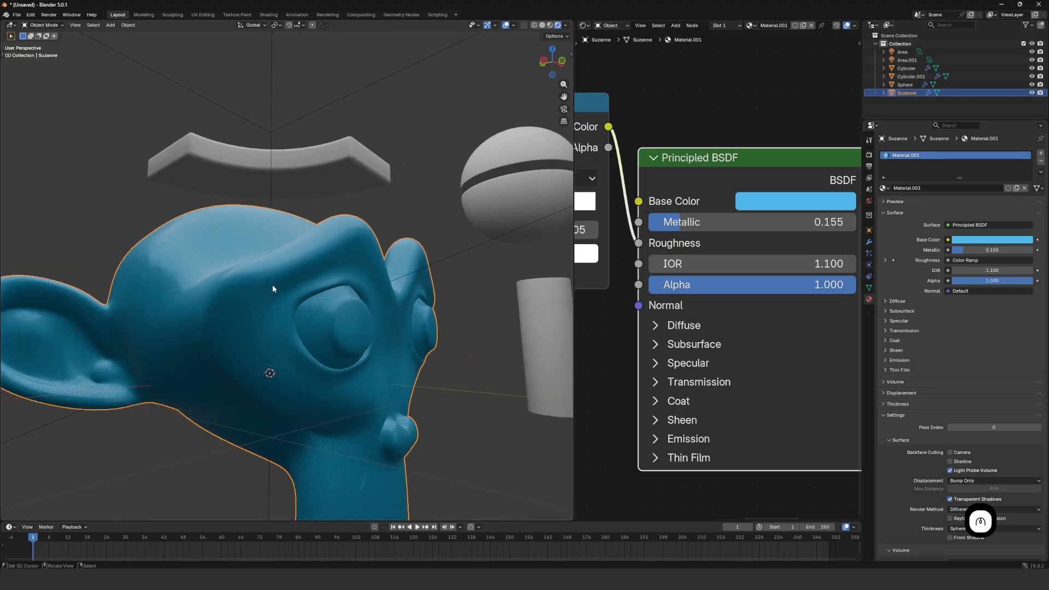
middle_drag(272, 284, 257, 287)
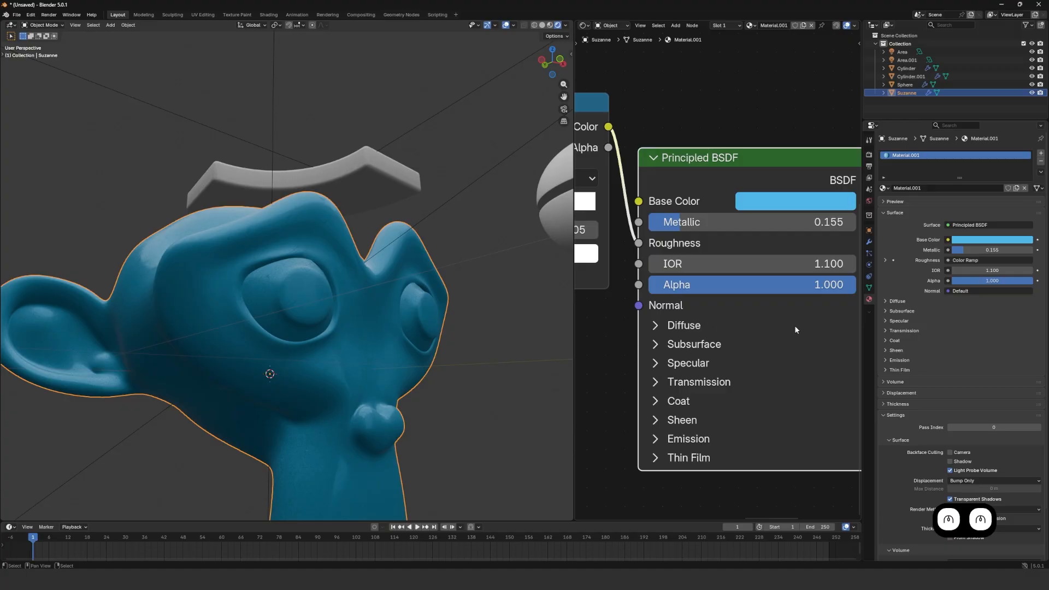
Move the normal map image texture node below the Color Ramp, beside the Principled BSDF.
scroll(662, 309, down, 3)
middle_drag(661, 310, 732, 262)
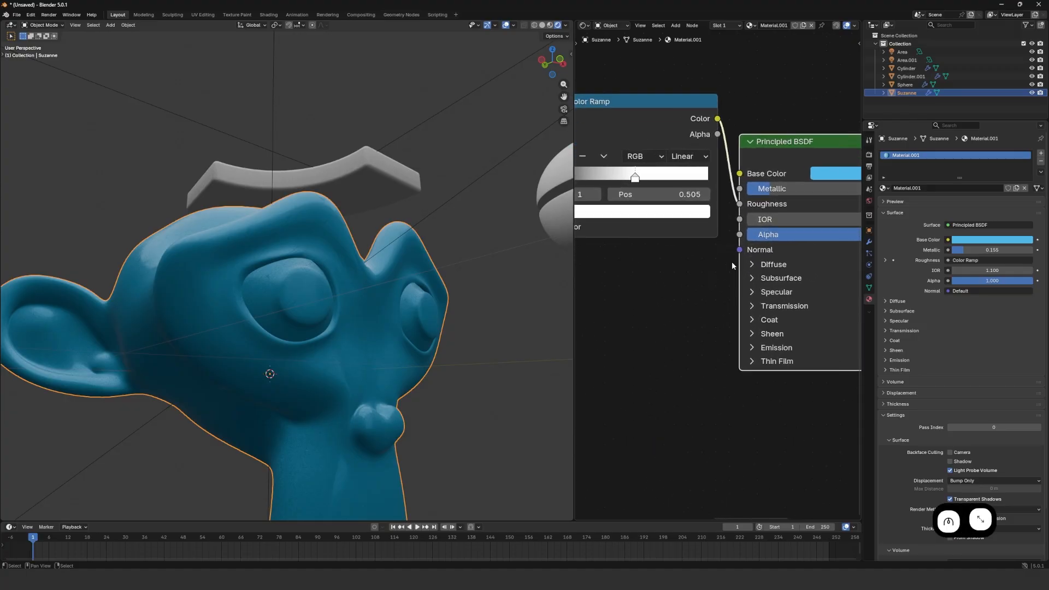
scroll(732, 261, down, 4)
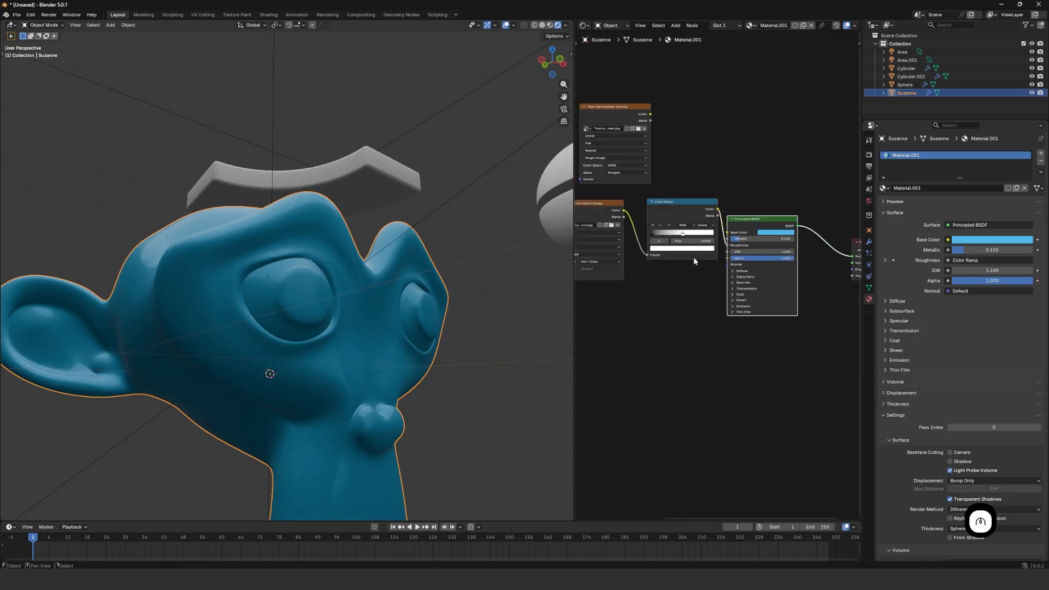
scroll(694, 261, down, 1)
drag(623, 141, 683, 299)
scroll(684, 306, up, 2)
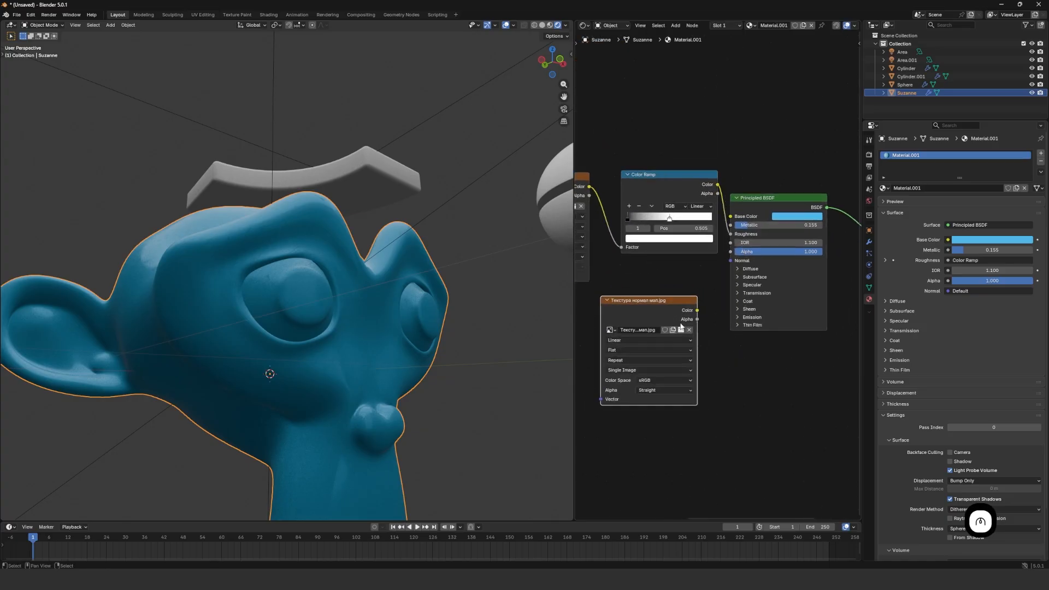
Set the normal map image texture's Color Space to Non-Color.
scroll(682, 327, up, 3)
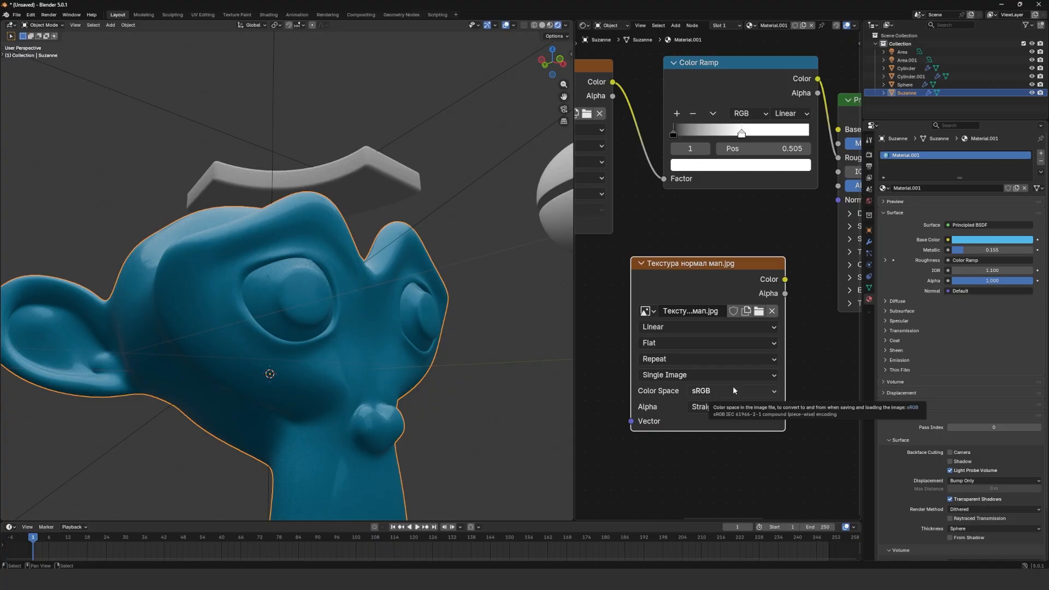
click(726, 391)
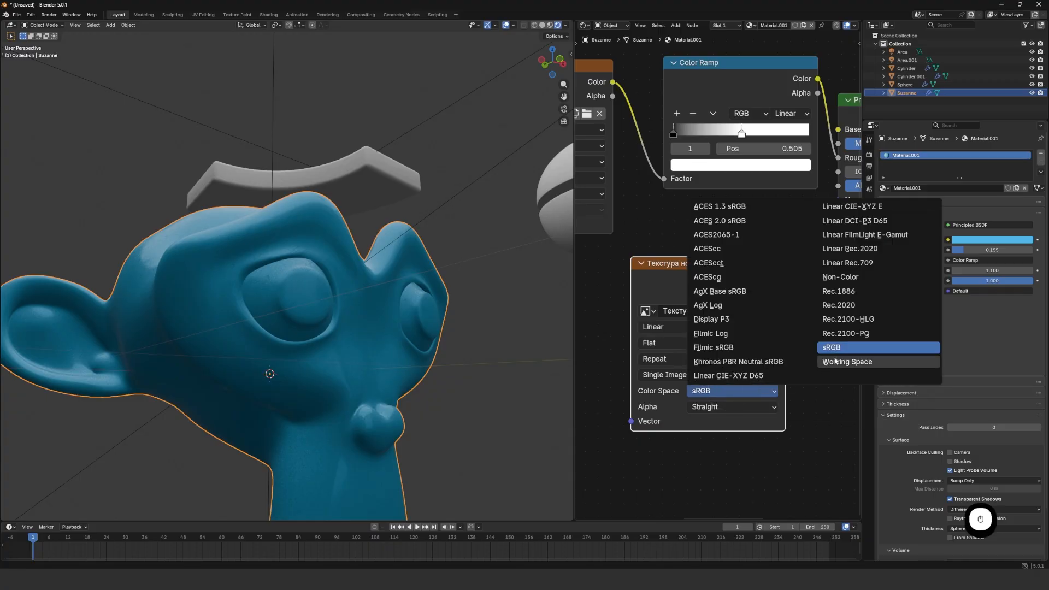
click(852, 285)
scroll(757, 322, down, 2)
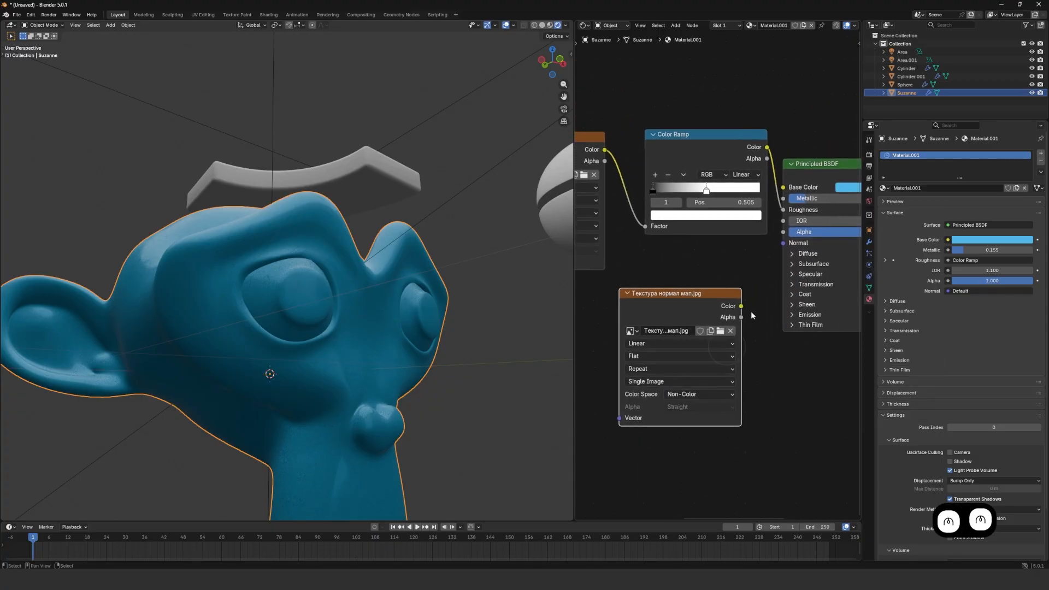
Connect the normal map texture's Color output directly to the Principled BSDF's Normal input and inspect the surface.
drag(741, 307, 783, 243)
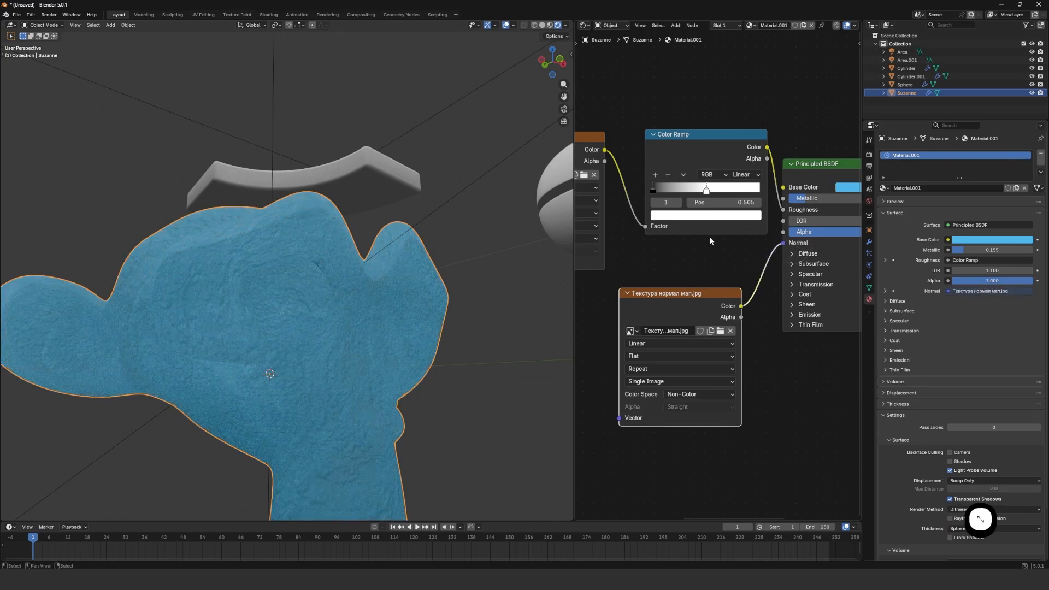
scroll(319, 252, up, 3)
scroll(278, 228, down, 3)
scroll(323, 246, up, 3)
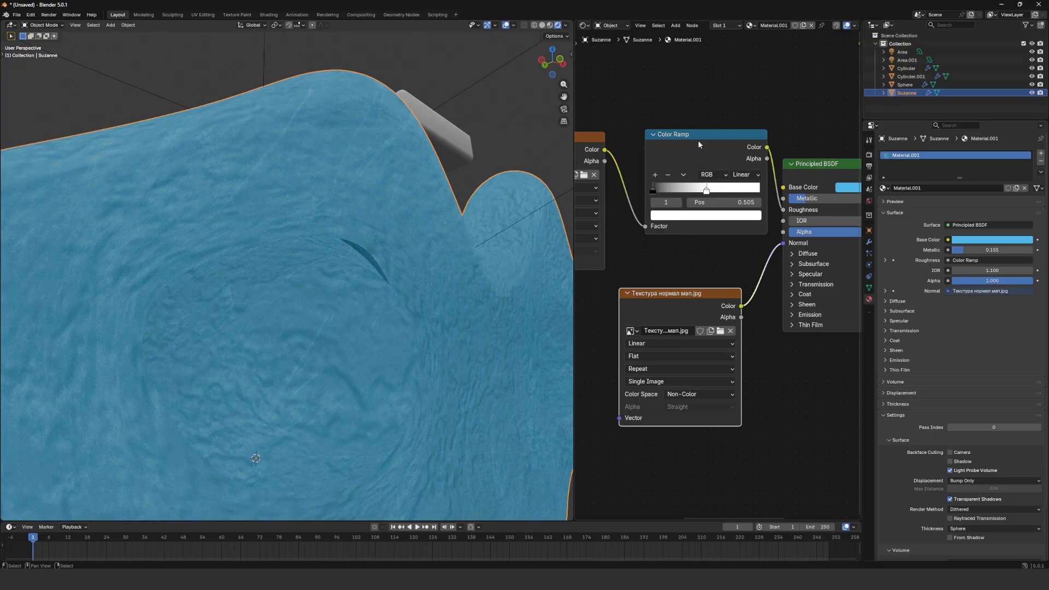
Shift the Color Ramp node closer to the roughness texture and disconnect it from the Principled BSDF's Roughness input.
drag(698, 144, 672, 148)
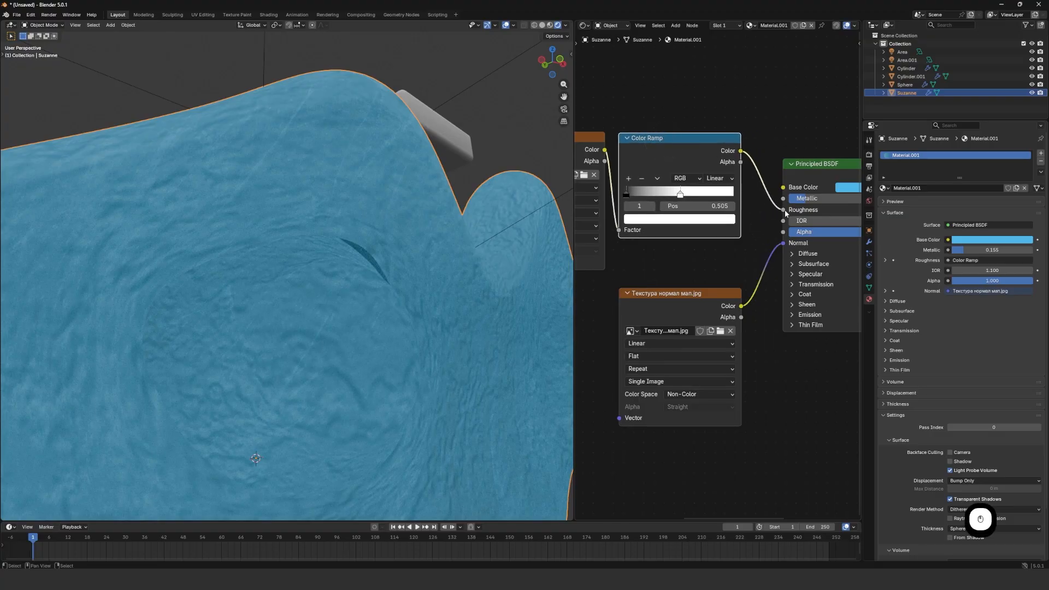
drag(785, 210, 760, 174)
scroll(710, 277, down, 3)
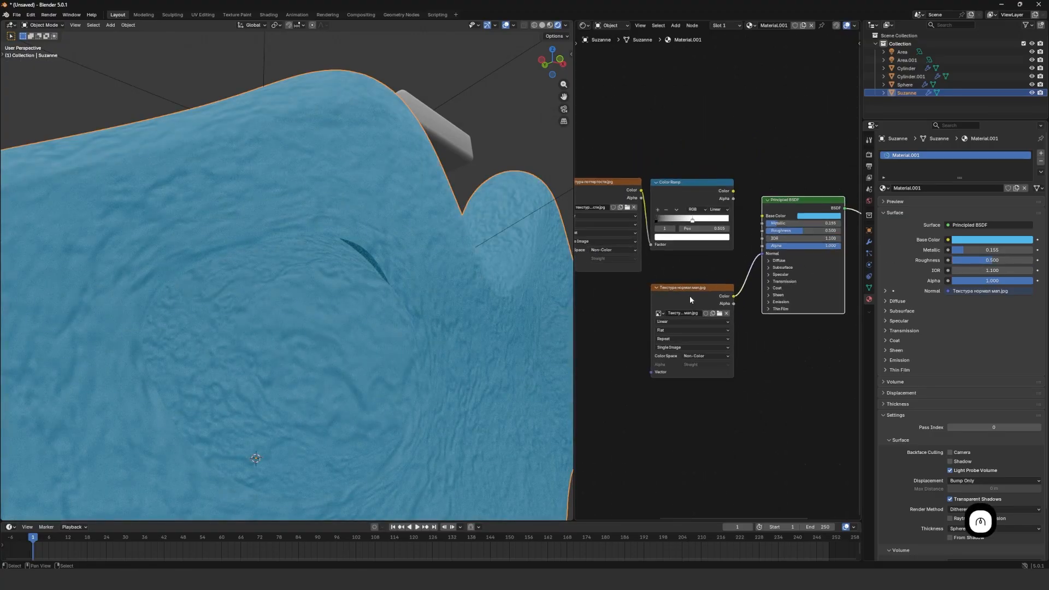
Move the normal map texture node farther from the Principled BSDF and review the node chain and the head.
scroll(711, 317, up, 2)
drag(695, 313, 649, 326)
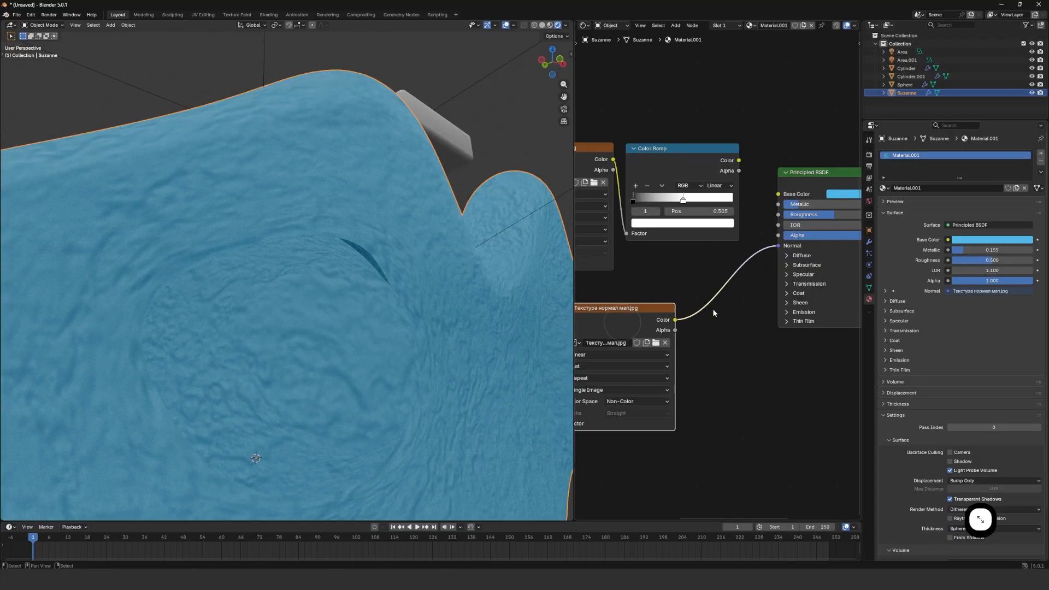
scroll(710, 274, down, 2)
middle_drag(732, 259, 830, 247)
scroll(798, 251, down, 1)
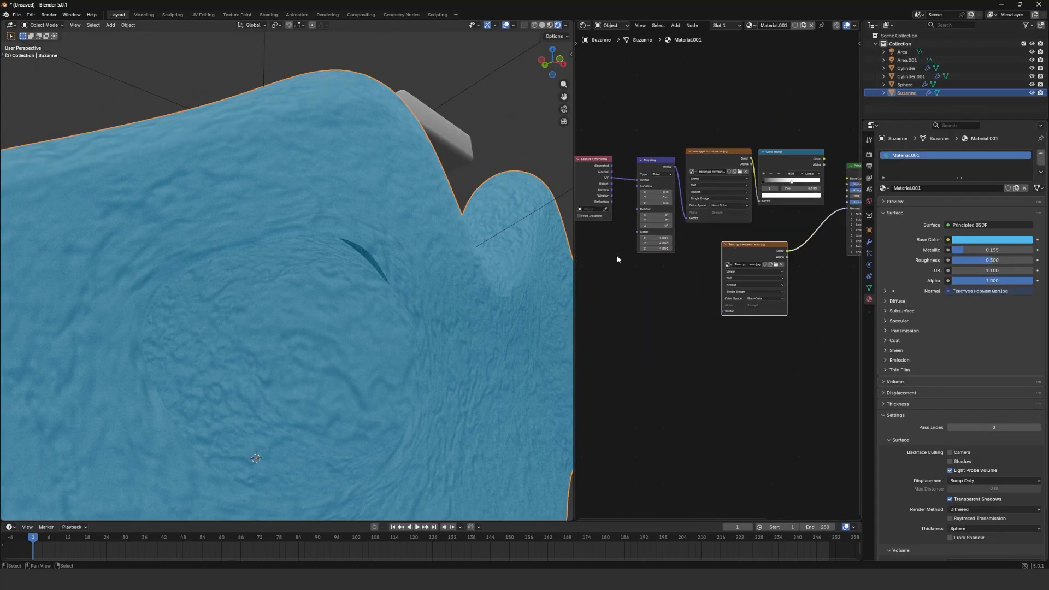
middle_drag(428, 302, 343, 317)
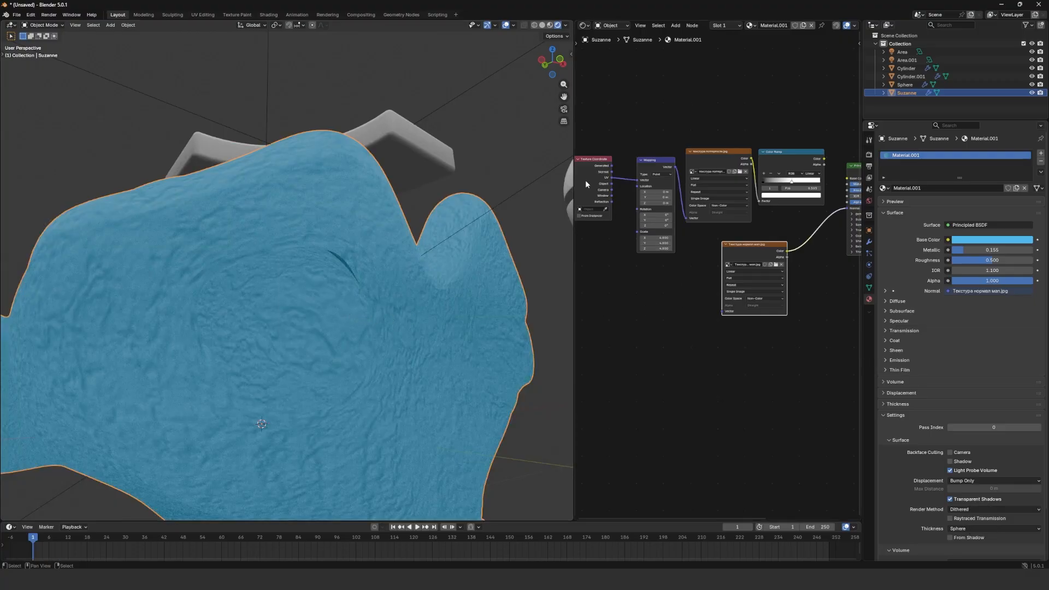
Duplicate the Texture Coordinate and Mapping nodes together and place the copies below the originals.
drag(589, 134, 658, 214)
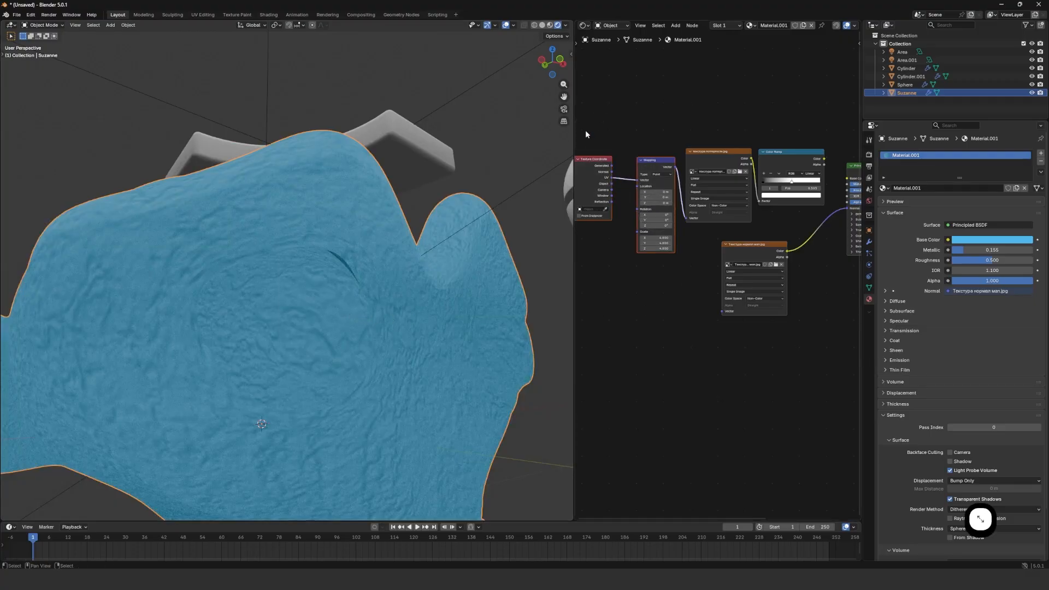
drag(586, 131, 673, 227)
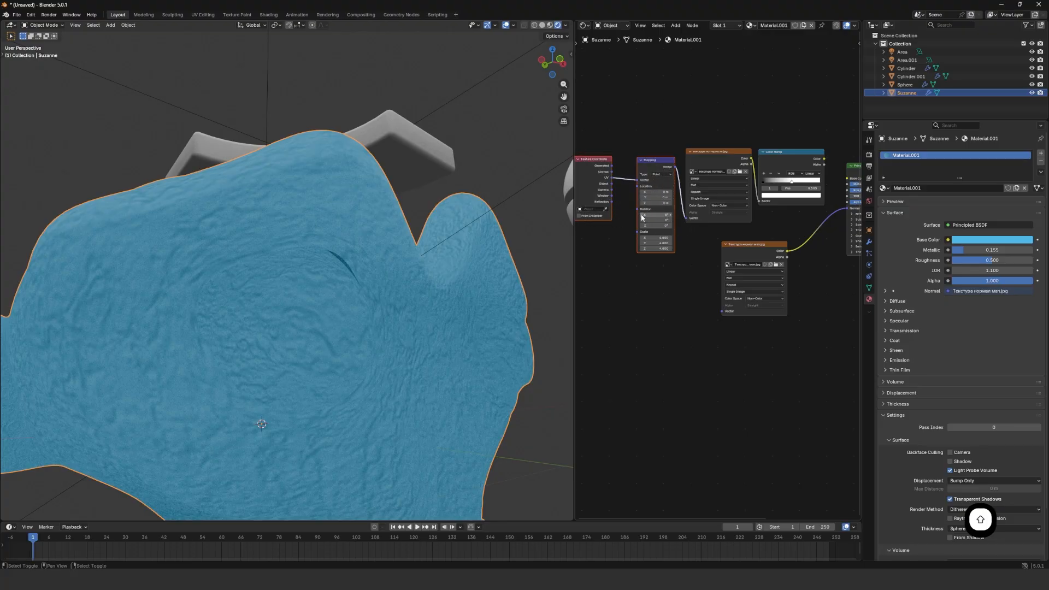
key(shift+d)
click(659, 337)
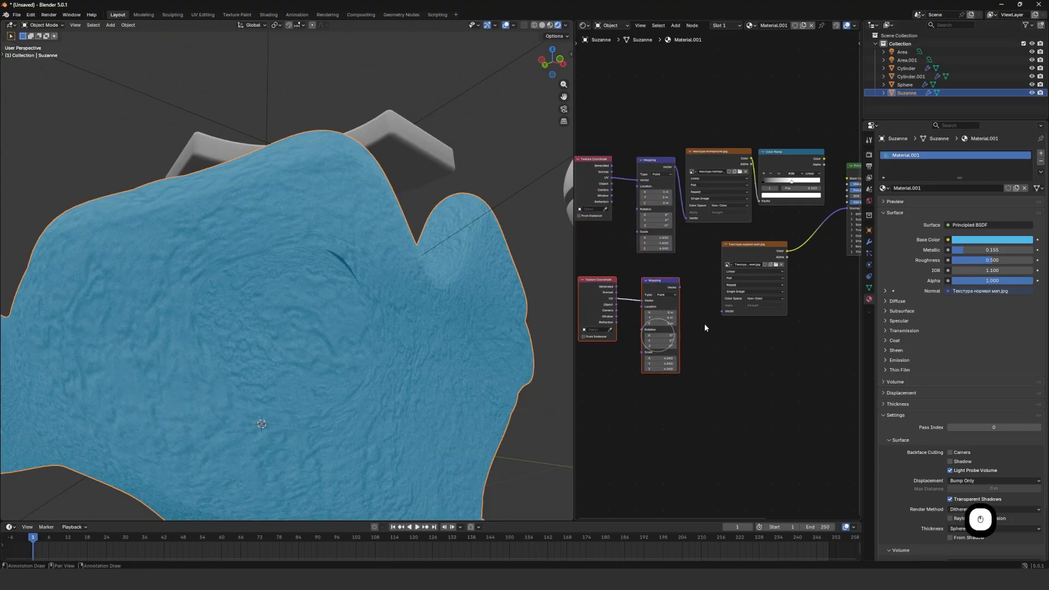
Connect the duplicated Mapping node's Vector output to the normal map texture's Vector input and inspect the head's surface.
scroll(620, 289, up, 2)
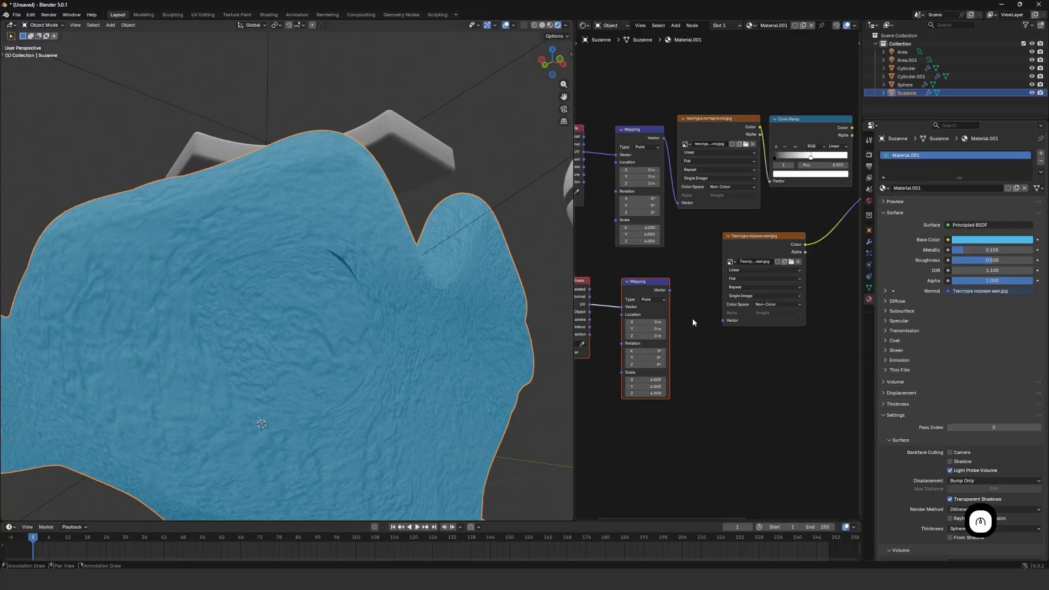
drag(670, 290, 723, 320)
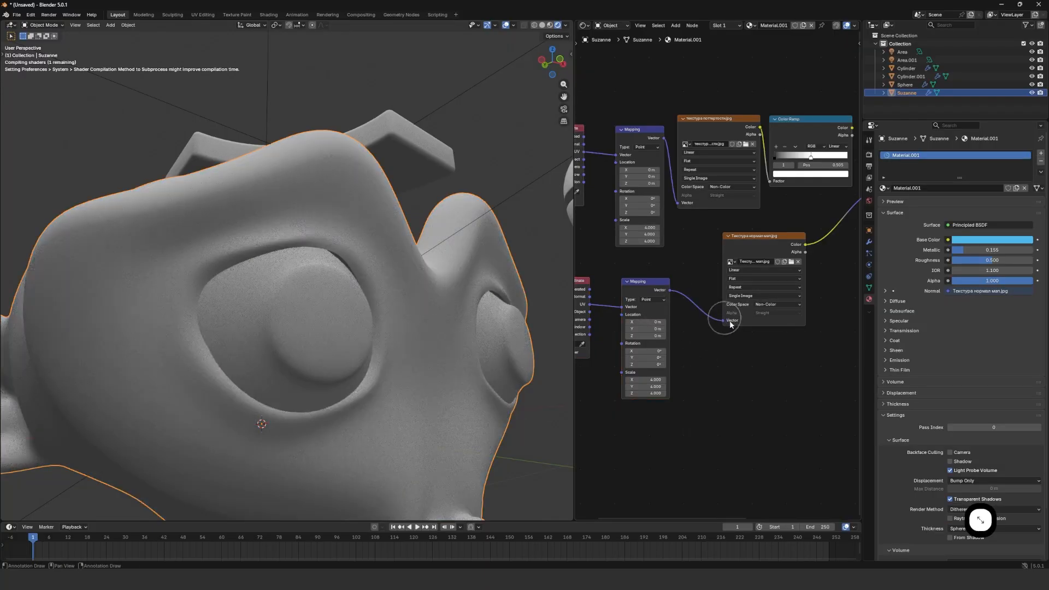
scroll(284, 290, down, 1)
middle_drag(284, 290, 311, 283)
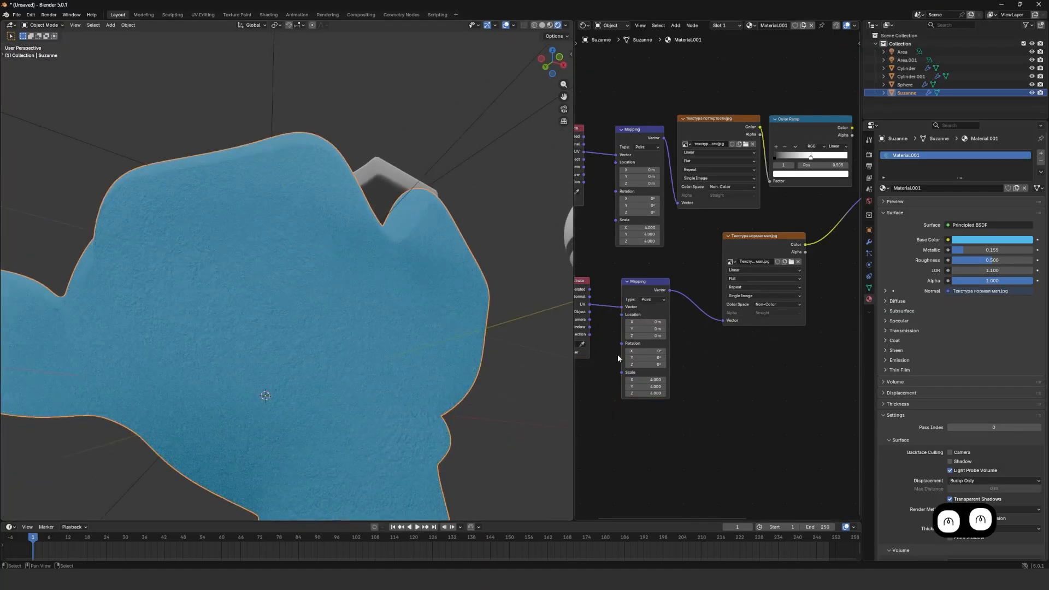
scroll(621, 356, up, 3)
middle_drag(623, 426, 681, 371)
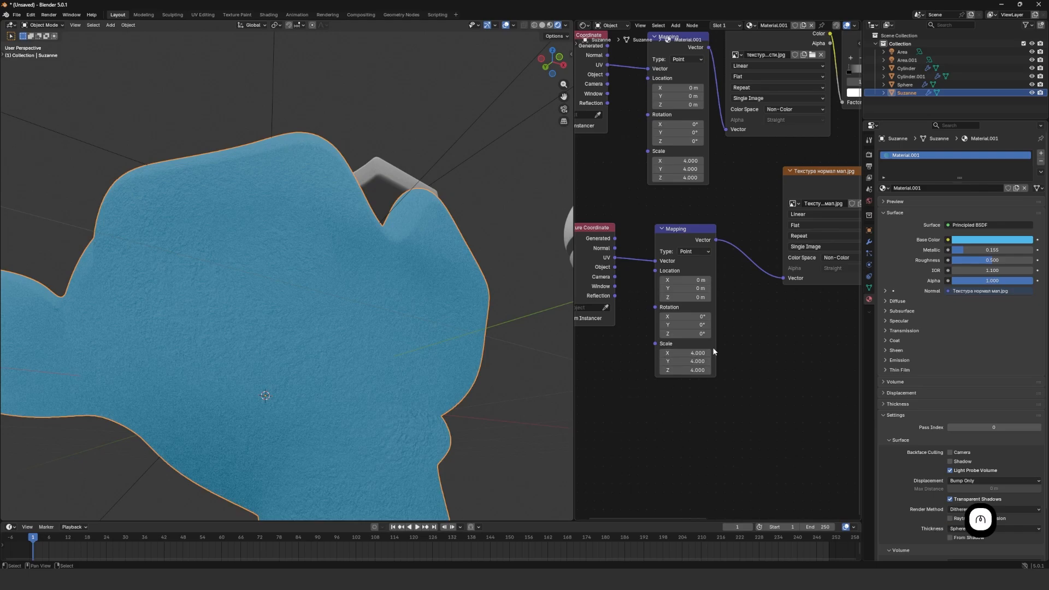
scroll(794, 282, up, 1)
middle_drag(794, 282, 701, 266)
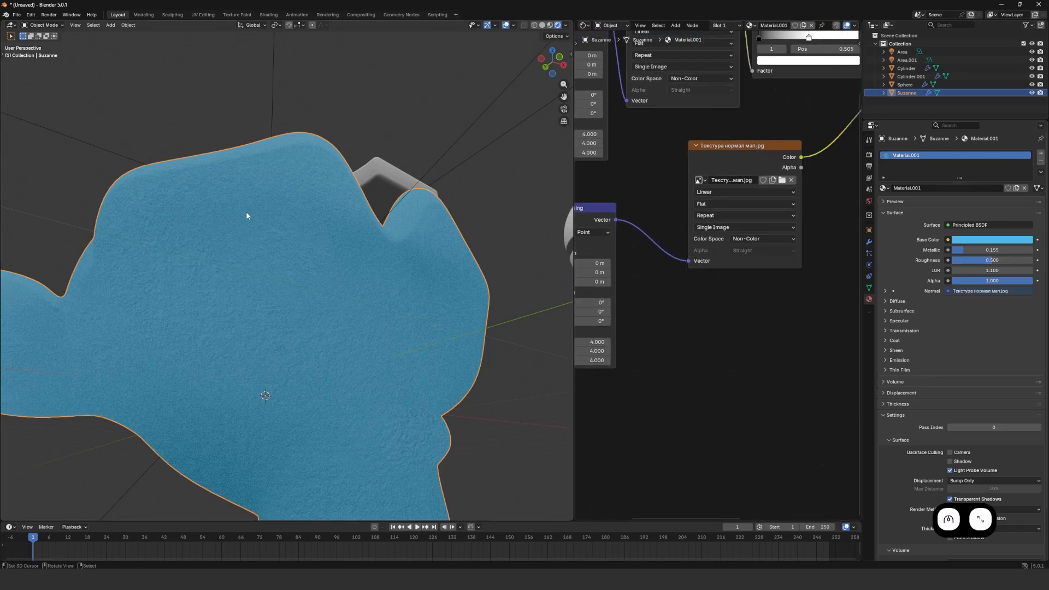
scroll(252, 218, up, 3)
scroll(317, 232, down, 1)
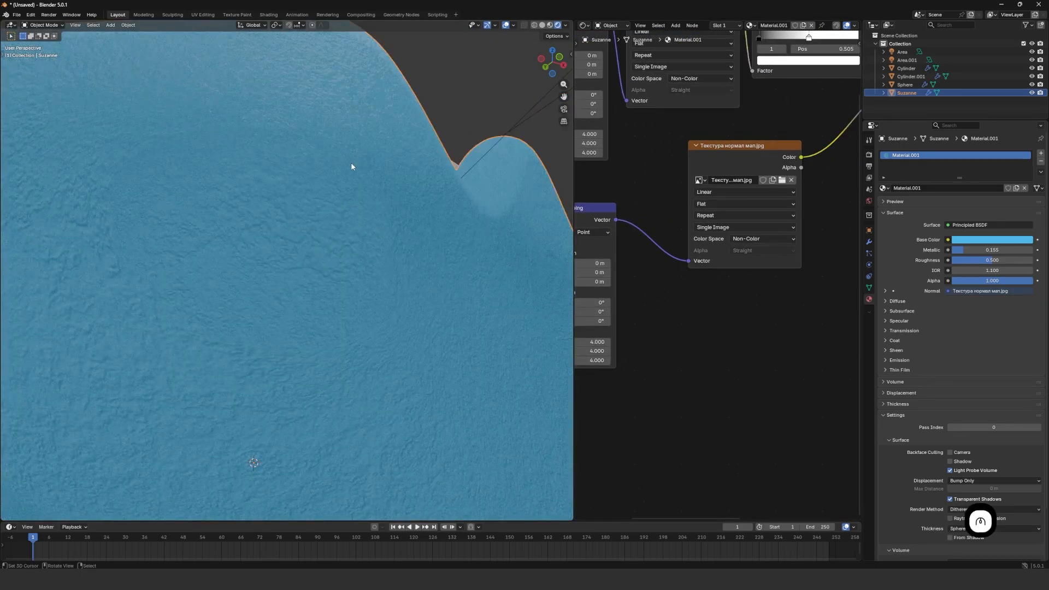
scroll(310, 244, down, 3)
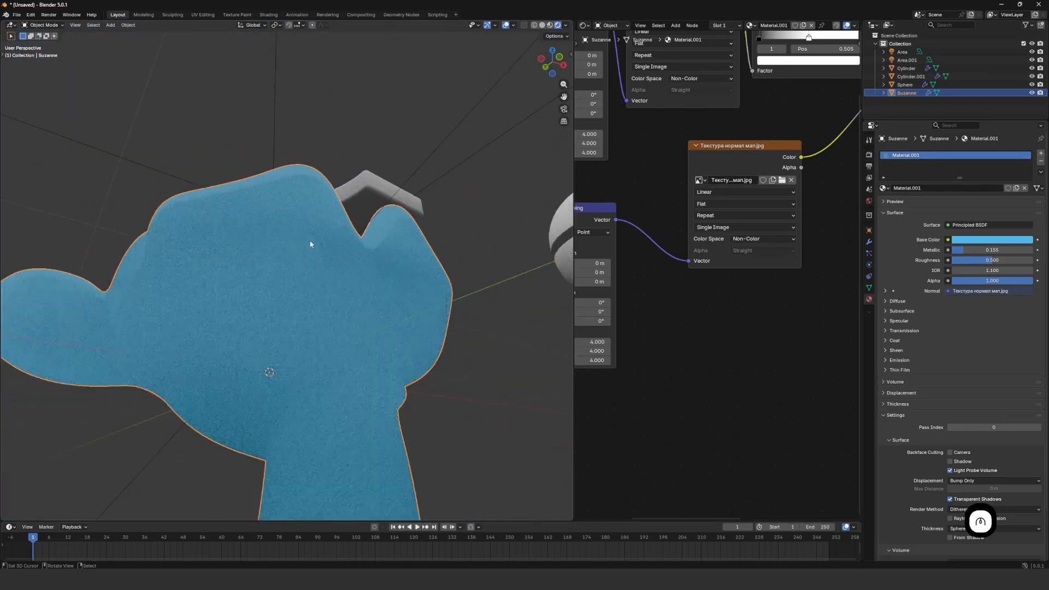
Insert a Normal Map node between the normal map texture's Color output and the Principled BSDF's Normal input, and inspect the head.
middle_drag(775, 203, 643, 294)
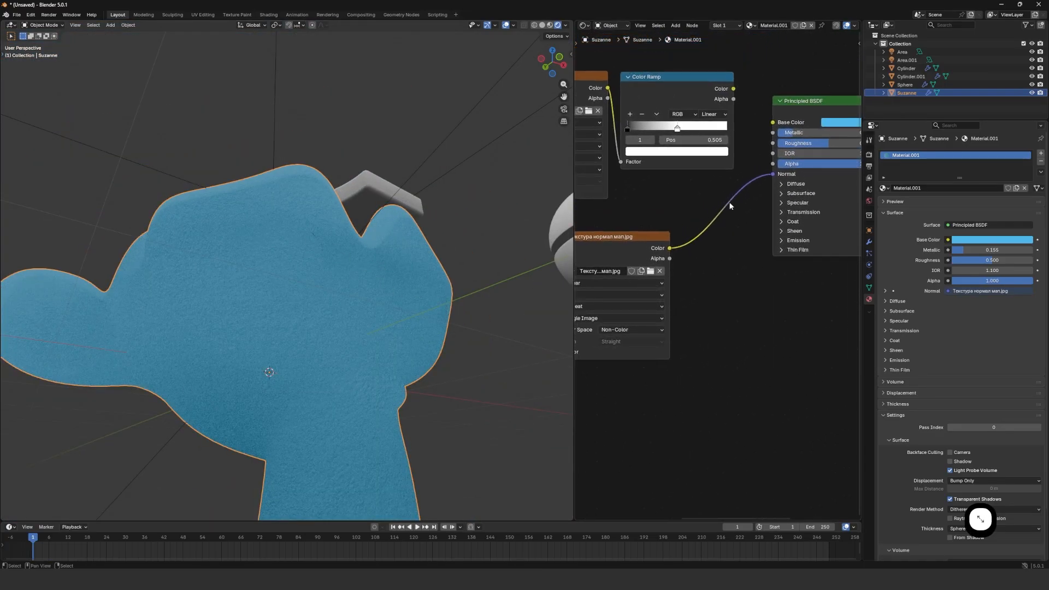
key(shift+a)
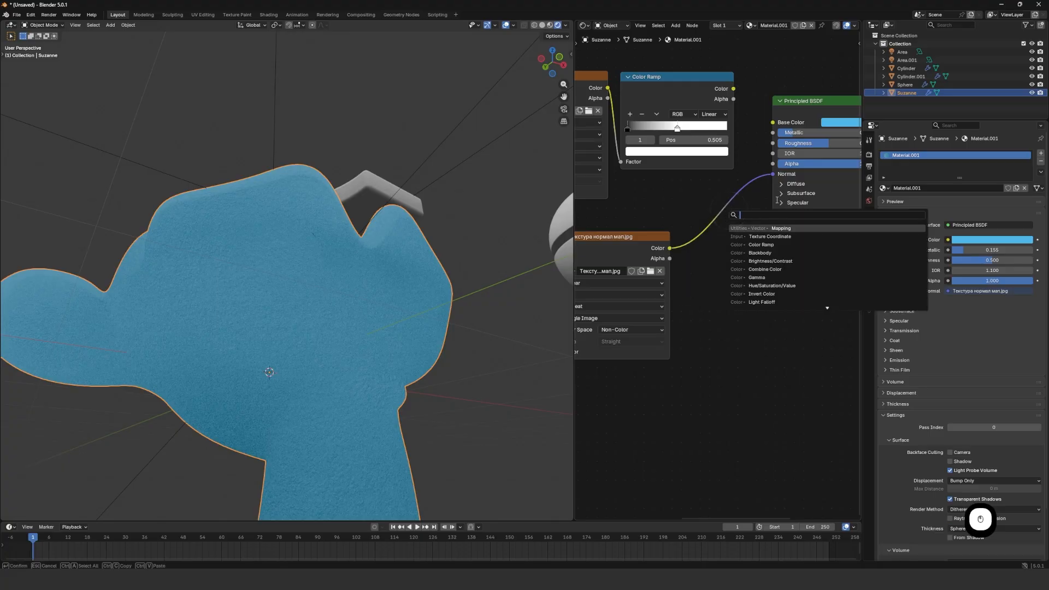
text(n)
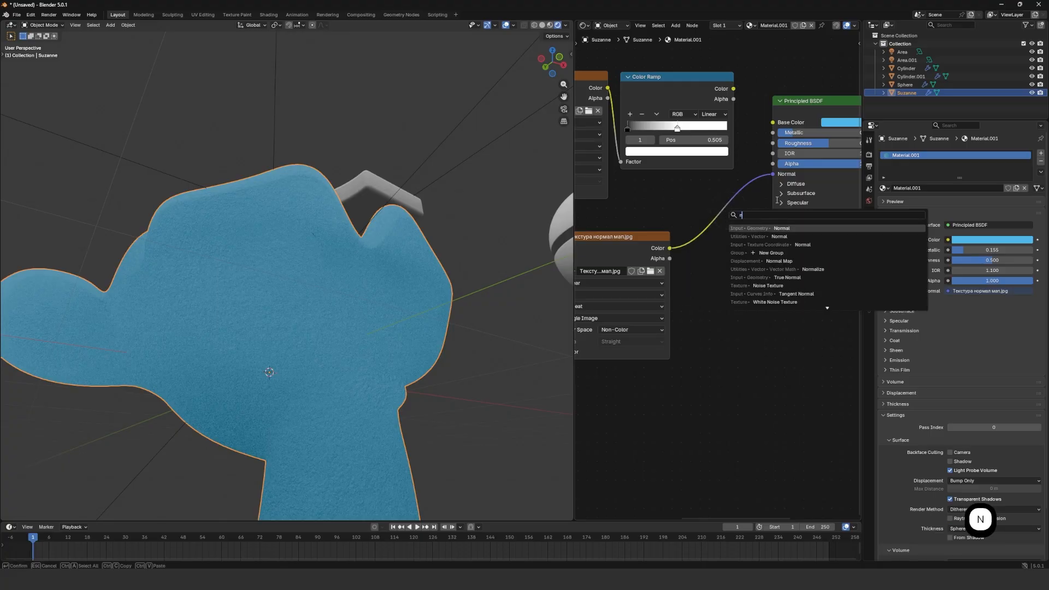
text(o)
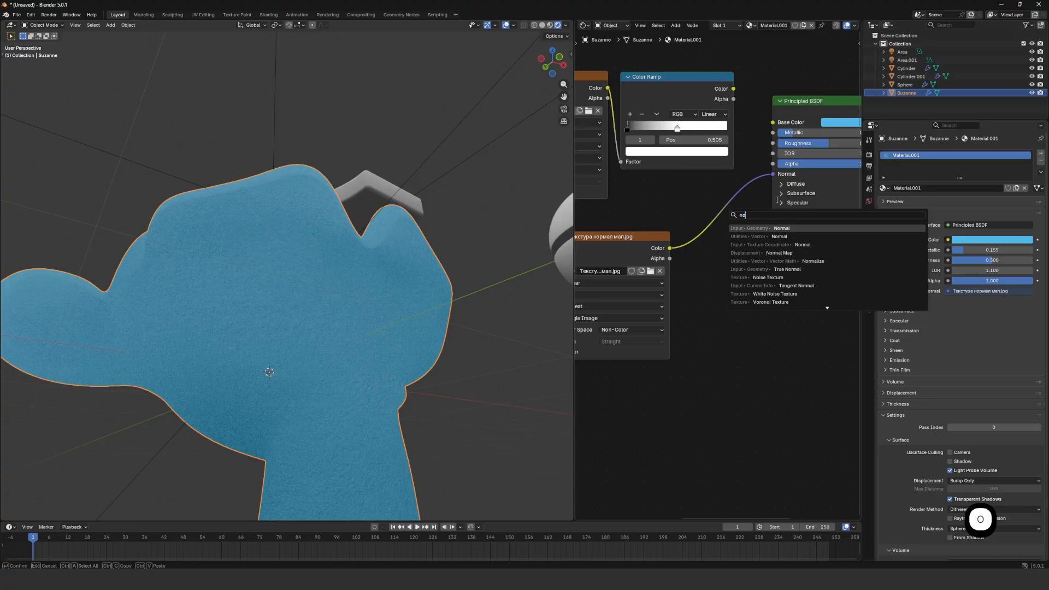
text(rmal)
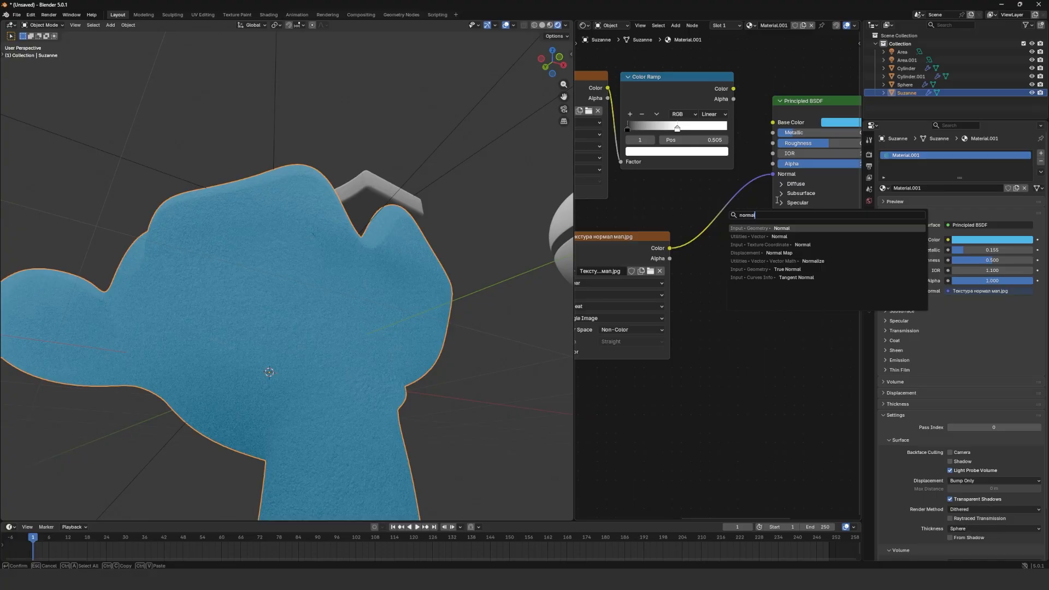
text(map)
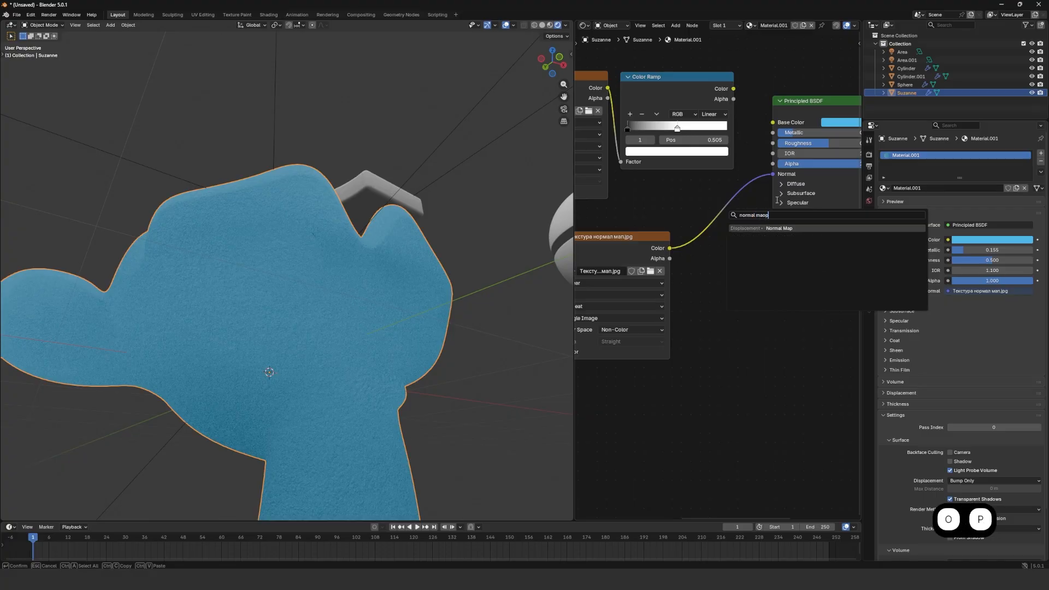
key(BackSpace)
text(p)
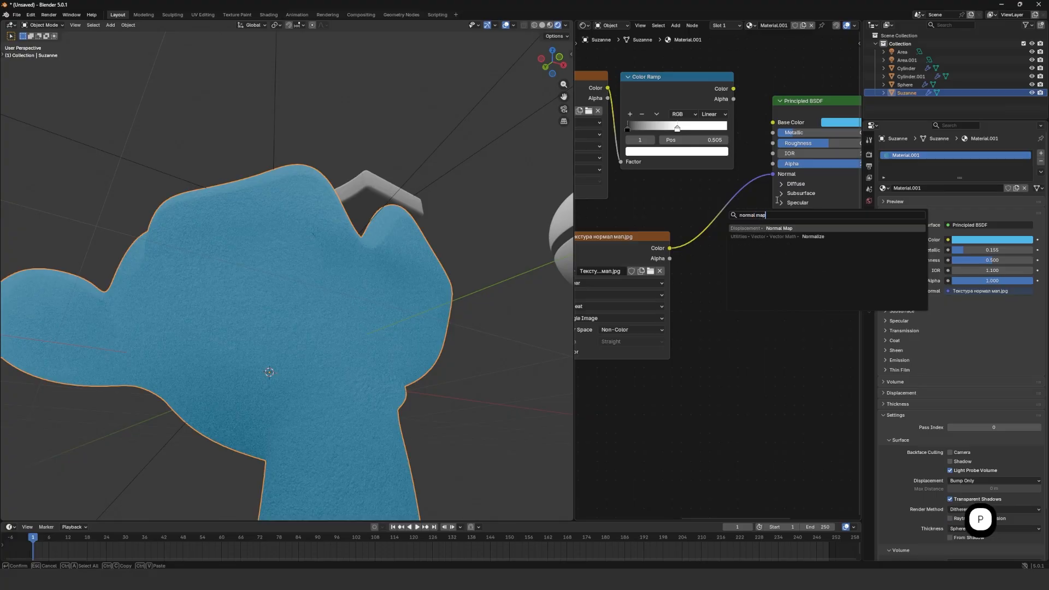
key(Return)
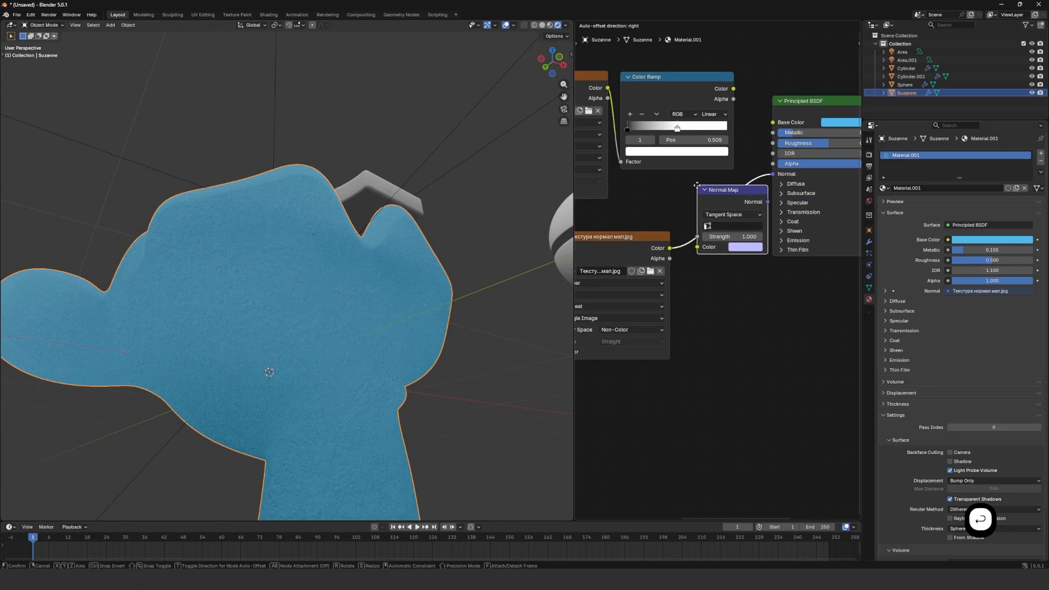
click(688, 187)
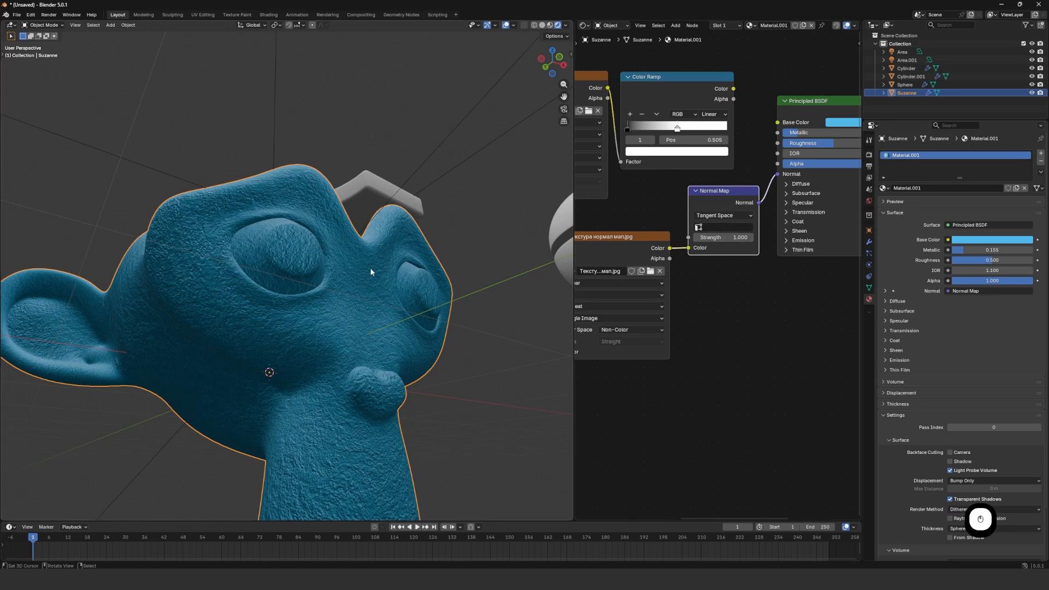
scroll(349, 271, up, 4)
scroll(336, 271, down, 3)
middle_drag(337, 272, 331, 248)
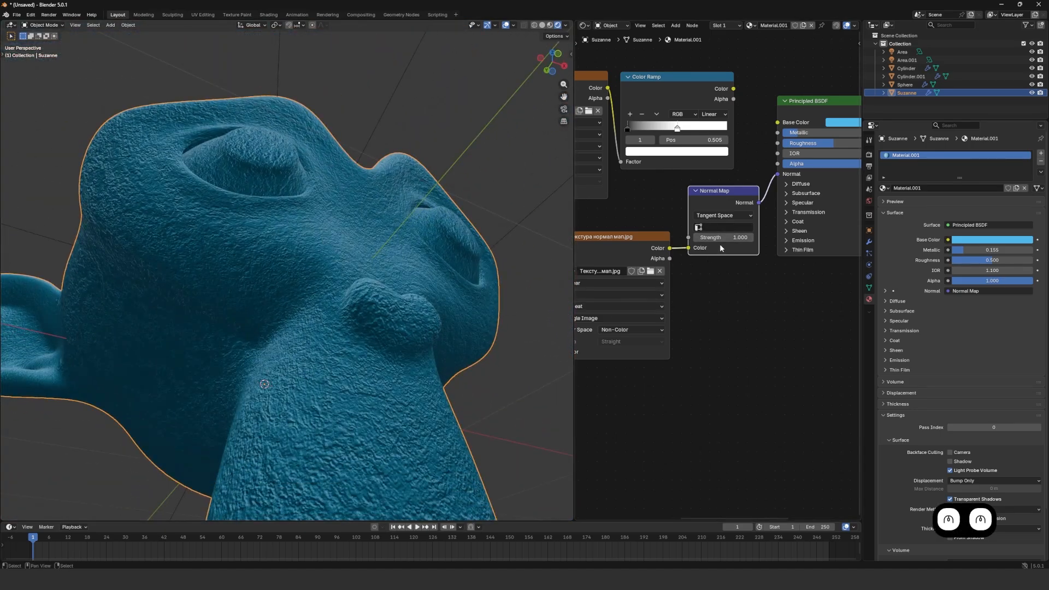
Lower the Normal Map node's Strength to 0 and inspect the head's surface.
scroll(719, 274, up, 3)
drag(721, 198, 673, 202)
click(674, 202)
click(674, 203)
click(674, 202)
click(673, 203)
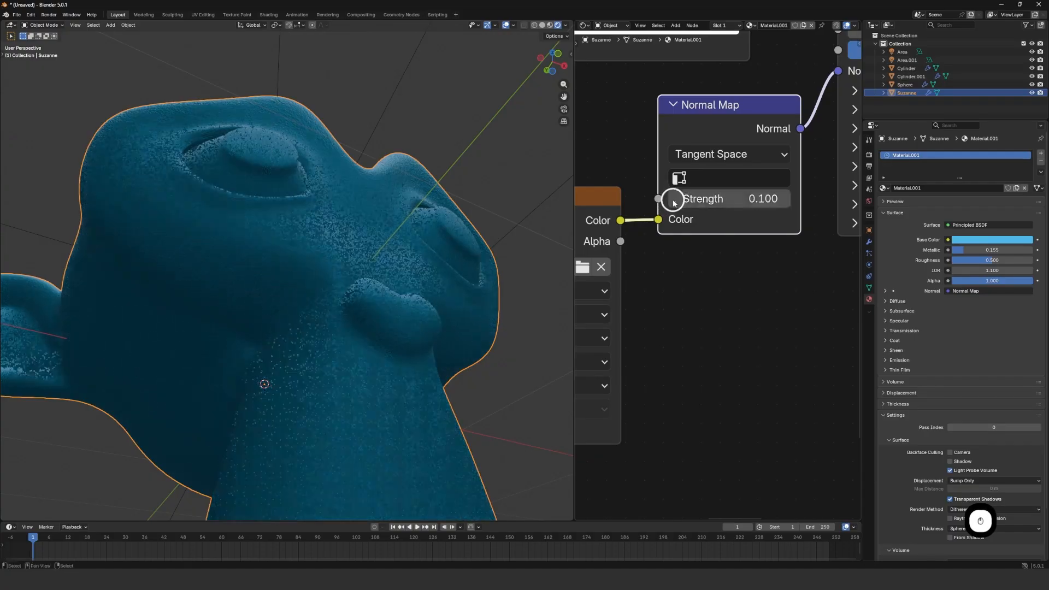
click(673, 202)
click(674, 202)
scroll(234, 238, up, 4)
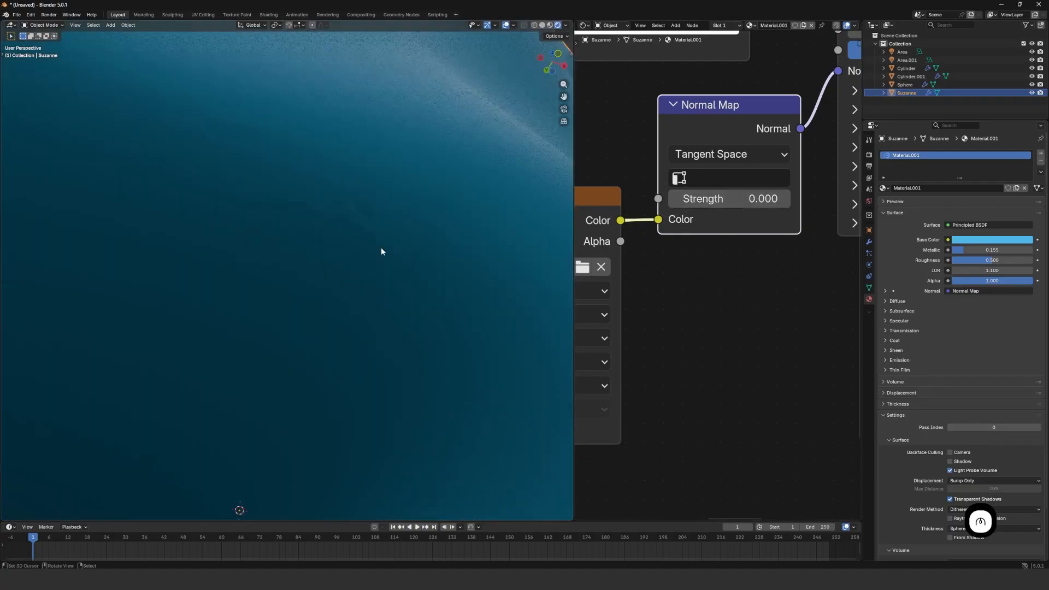
scroll(382, 247, down, 3)
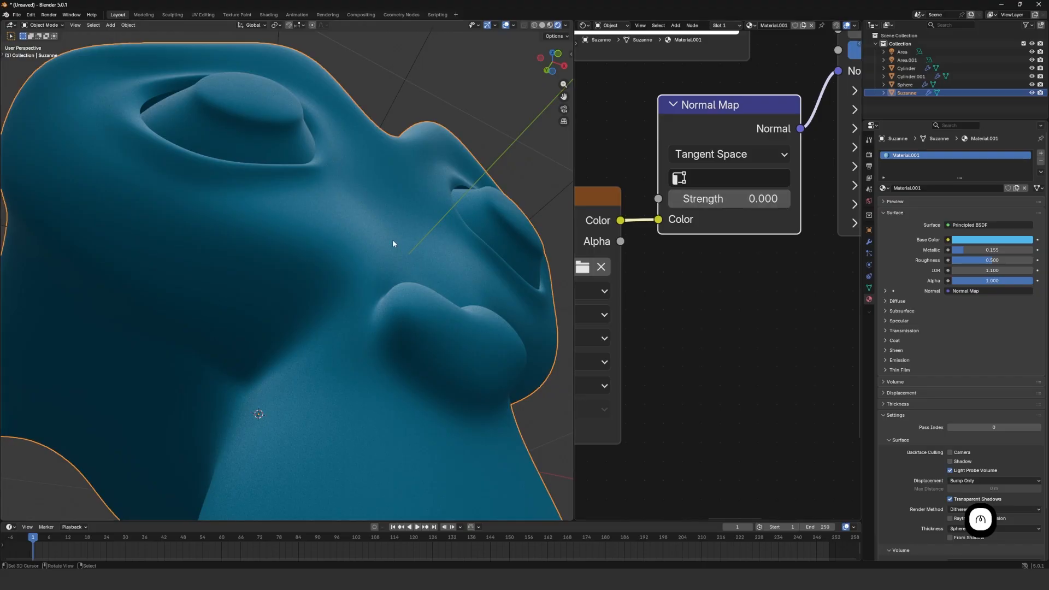
Raise the Normal Map node's Strength in 0.1 increments and examine the surface relief from several angles.
click(784, 200)
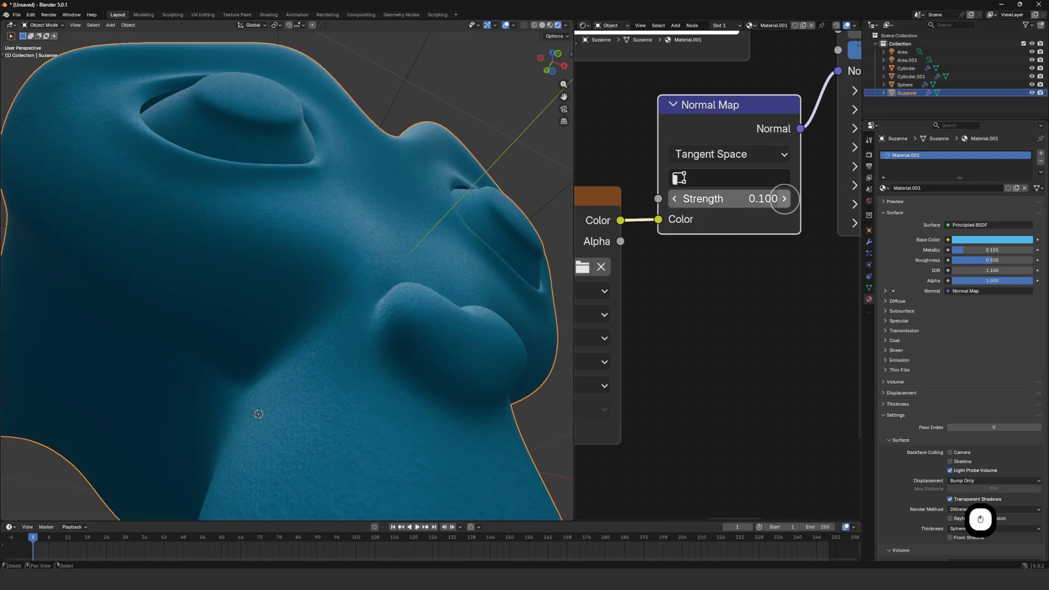
click(785, 200)
click(785, 200)
click(784, 200)
scroll(464, 236, down, 5)
middle_drag(474, 237, 449, 237)
scroll(300, 208, up, 6)
middle_drag(346, 214, 325, 249)
scroll(327, 208, down, 5)
scroll(244, 237, up, 4)
scroll(593, 223, down, 1)
Set the X, Y and Z Scale of the Mapping node feeding the normal map texture to 11 and inspect the finer texture.
middle_drag(667, 265, 756, 206)
middle_drag(650, 290, 819, 265)
scroll(727, 273, down, 4)
middle_drag(710, 291, 846, 248)
middle_drag(481, 292, 199, 278)
scroll(71, 298, down, 5)
scroll(282, 270, up, 5)
scroll(282, 271, up, 4)
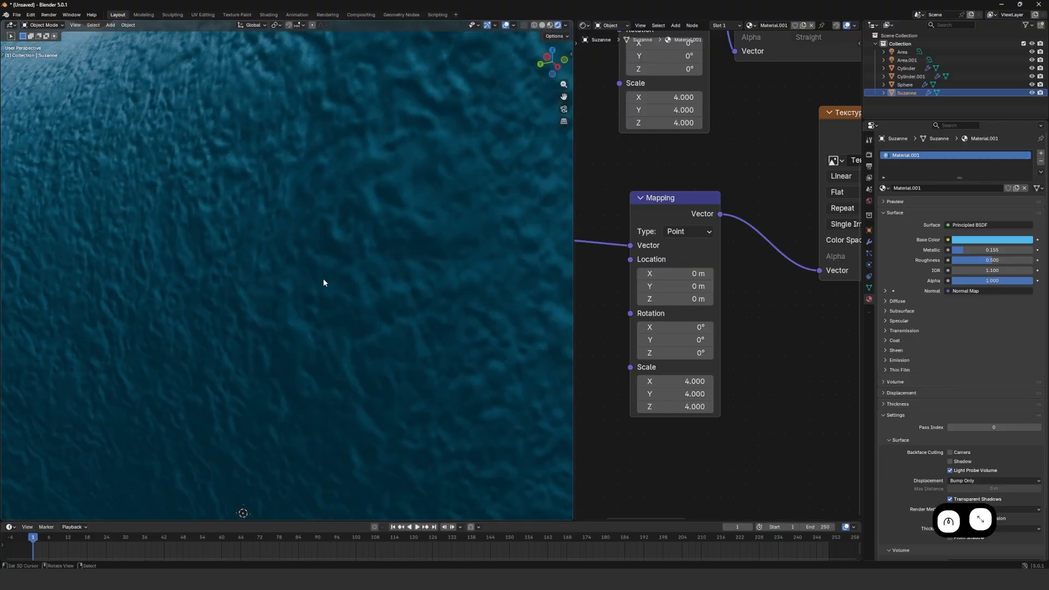
scroll(323, 277, down, 3)
middle_drag(323, 278, 276, 281)
drag(695, 381, 677, 438)
click(797, 372)
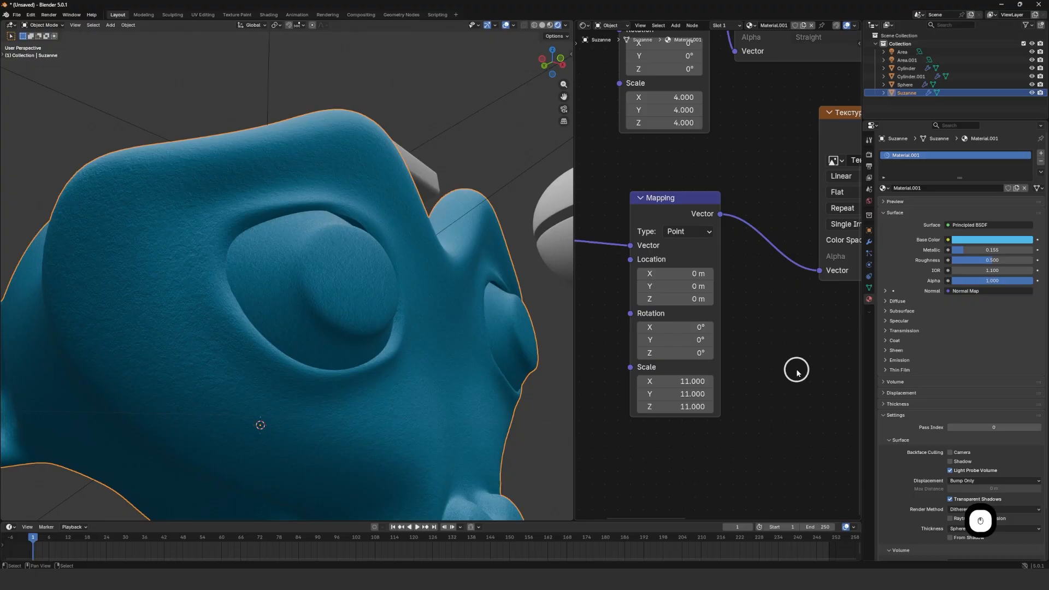
middle_drag(293, 330, 297, 289)
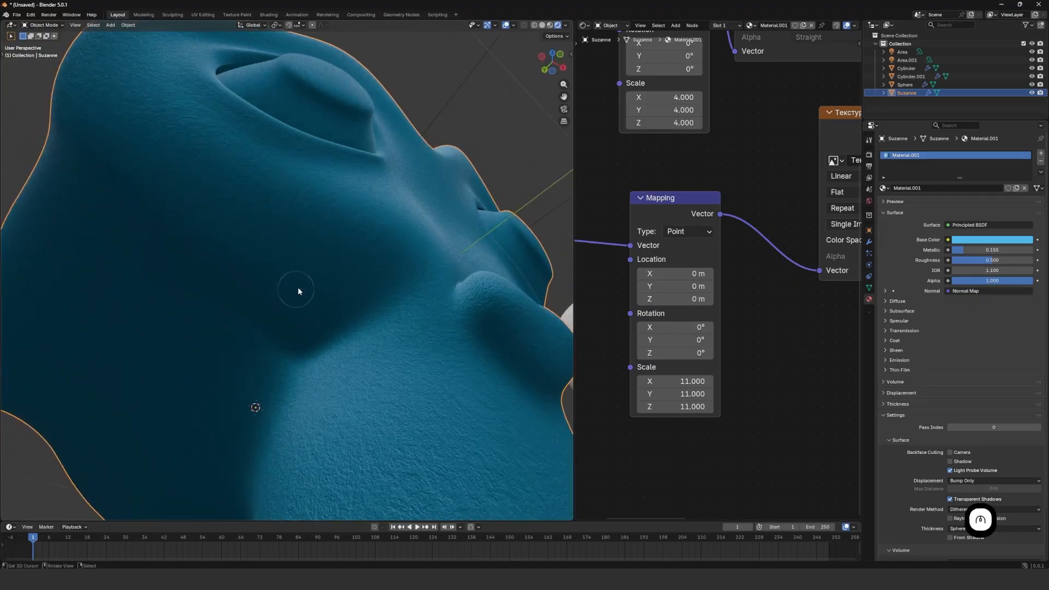
scroll(322, 273, up, 3)
scroll(329, 271, down, 3)
Set the Normal Map node's Strength to 2 and inspect the relief around the eye.
middle_drag(769, 327, 770, 377)
drag(760, 164, 793, 241)
scroll(529, 205, down, 4)
middle_drag(529, 205, 426, 276)
scroll(354, 252, up, 4)
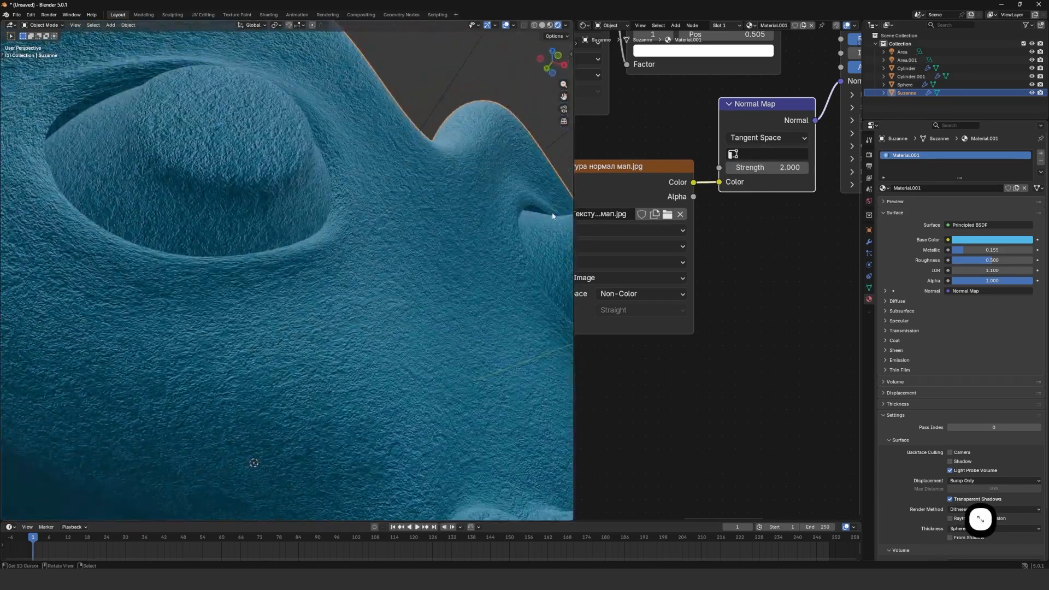
Reset the Normal Map node's Strength to its default of 1 and review the whole head.
key(BackSpace)
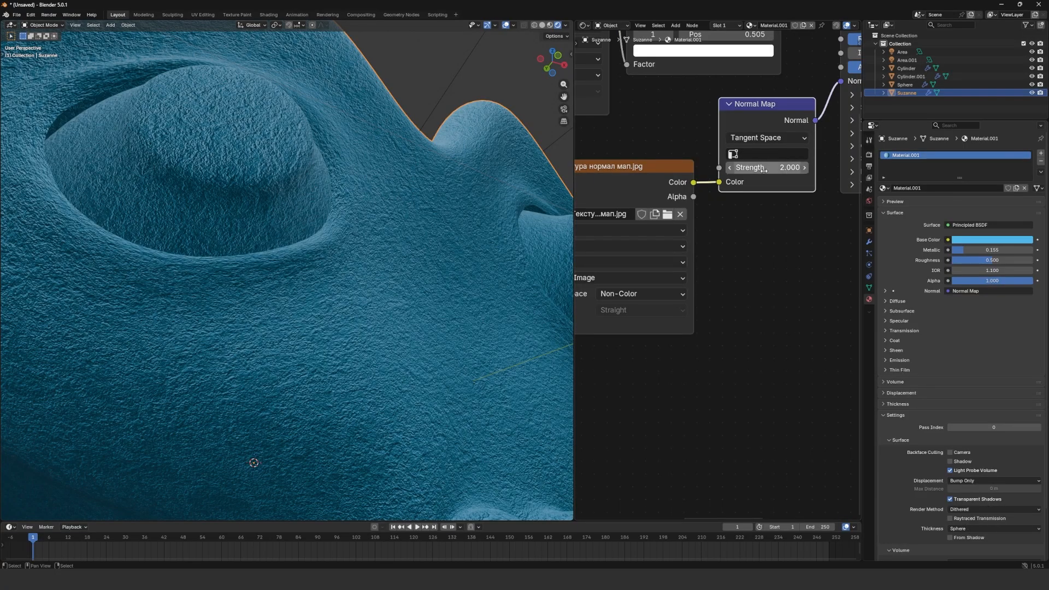
scroll(443, 241, down, 8)
scroll(369, 250, up, 4)
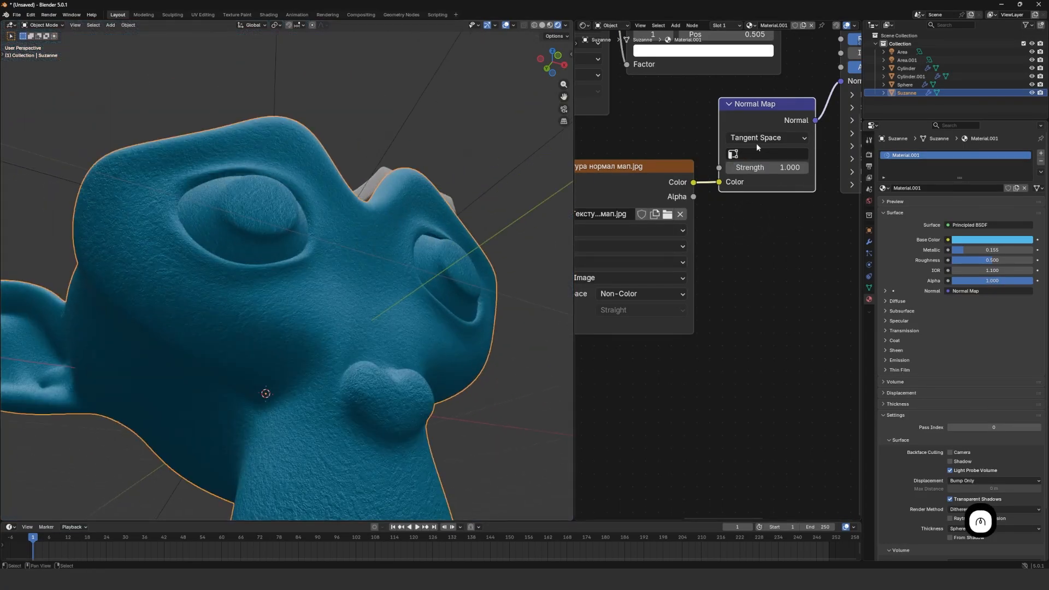
scroll(756, 144, down, 1)
Connect the Color Ramp's Color output to the Principled BSDF's Roughness input and inspect the head.
middle_drag(749, 137, 670, 291)
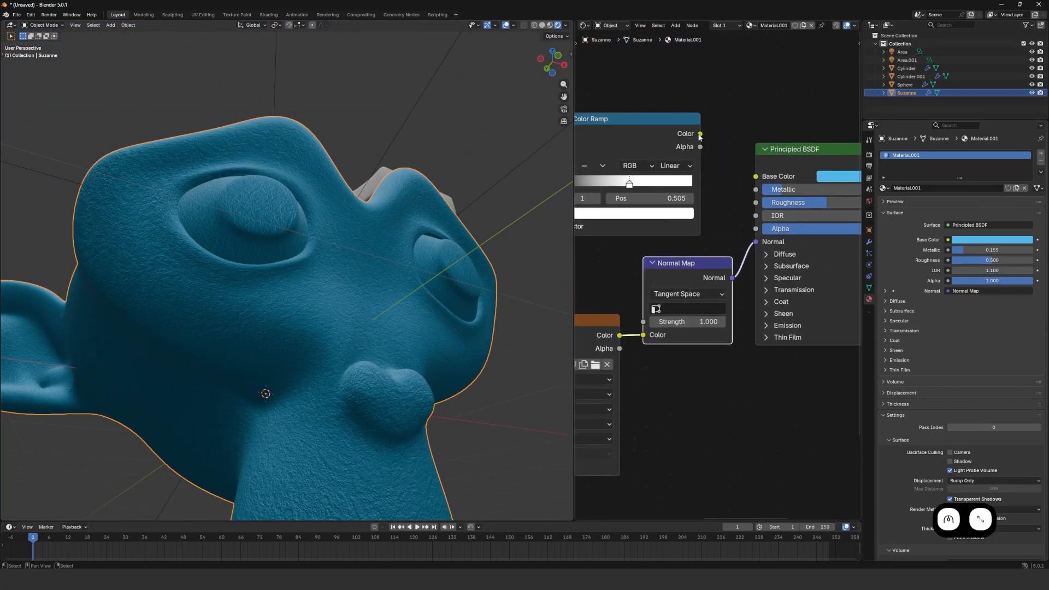
drag(700, 135, 757, 203)
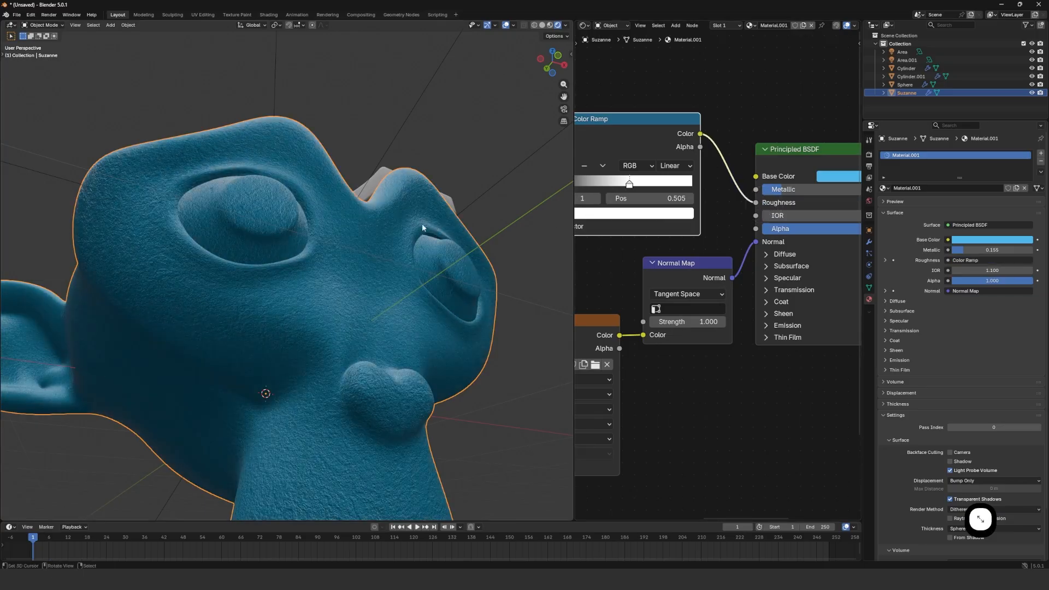
scroll(339, 221, down, 3)
scroll(351, 234, up, 6)
scroll(335, 237, down, 2)
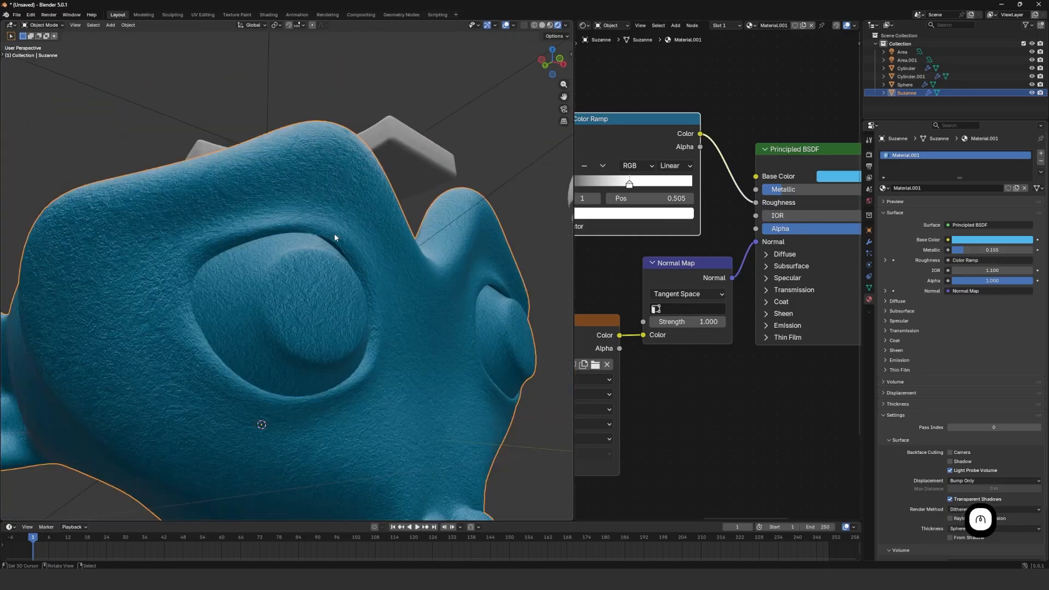
middle_drag(335, 237, 320, 198)
scroll(668, 191, down, 2)
Move the Color Ramp's white stop close to the black stop, set the black stop's position to 0.105, and view the face.
middle_drag(665, 183, 727, 169)
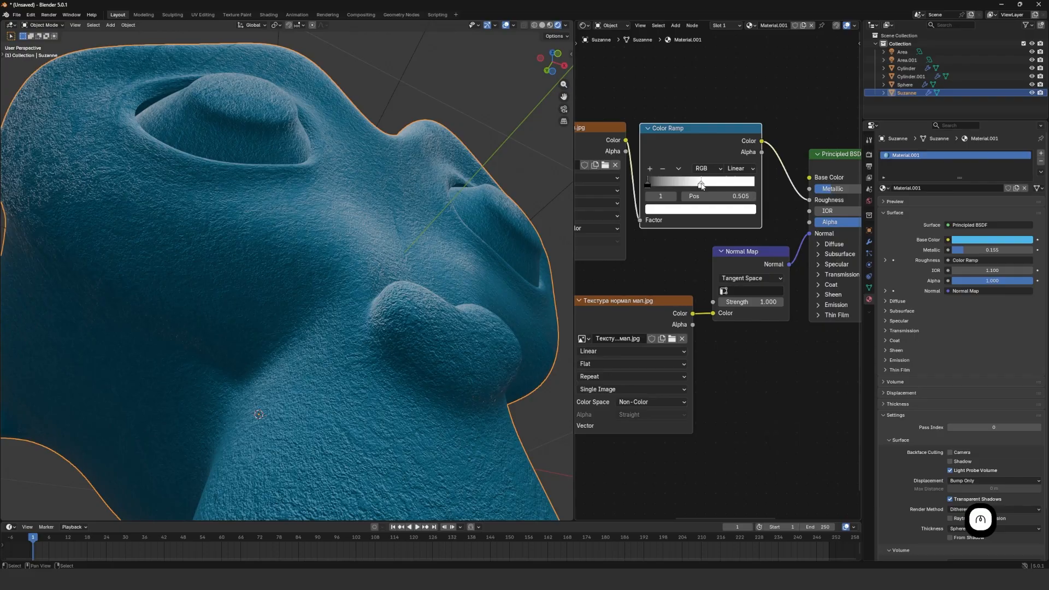
mouse_move(701, 185)
mouse_down()
mouse_move(649, 194)
mouse_move(661, 189)
mouse_up()
middle_drag(513, 224, 257, 256)
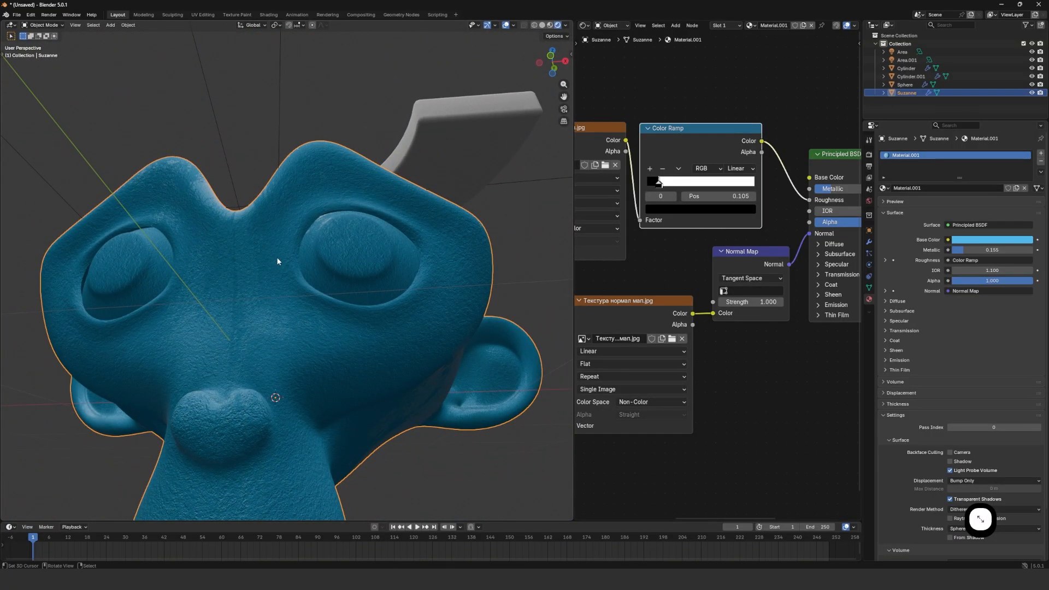
Move the grey curved bar slightly and rotate it about 24.8° around the global X axis.
middle_drag(356, 217, 378, 162)
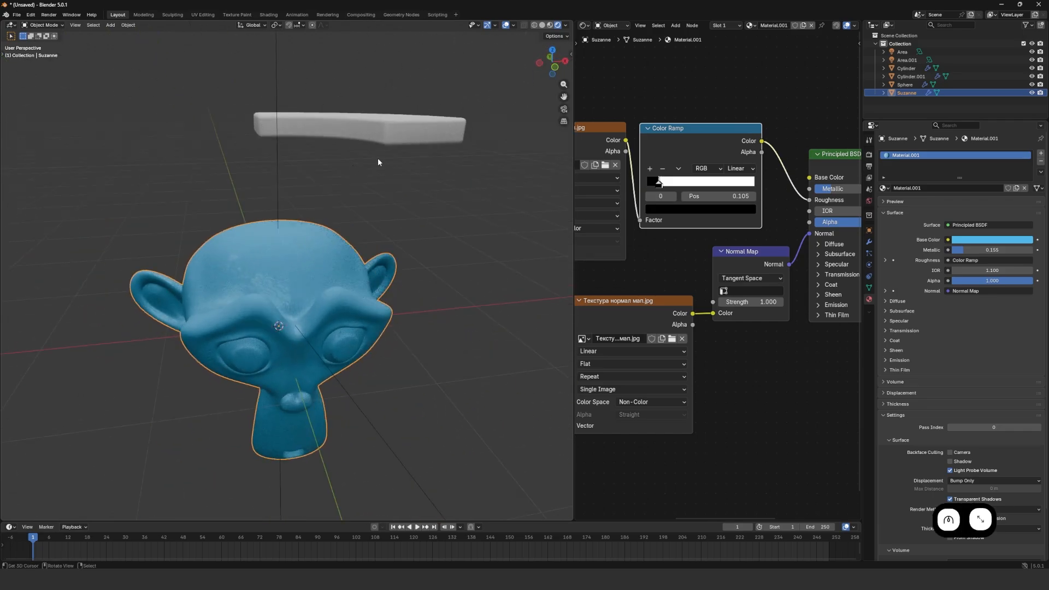
click(391, 125)
middle_drag(390, 123, 387, 137)
key(g)
click(403, 135)
key(r)
key(x)
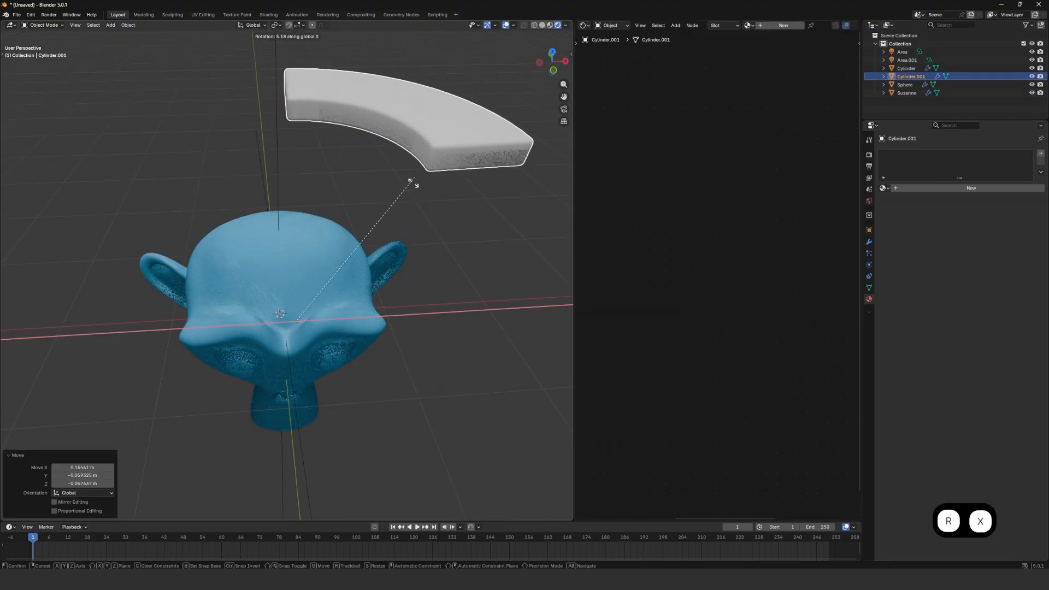
click(328, 302)
Rotate the curved bar about 17.3° around the global Y axis.
scroll(503, 190, down, 4)
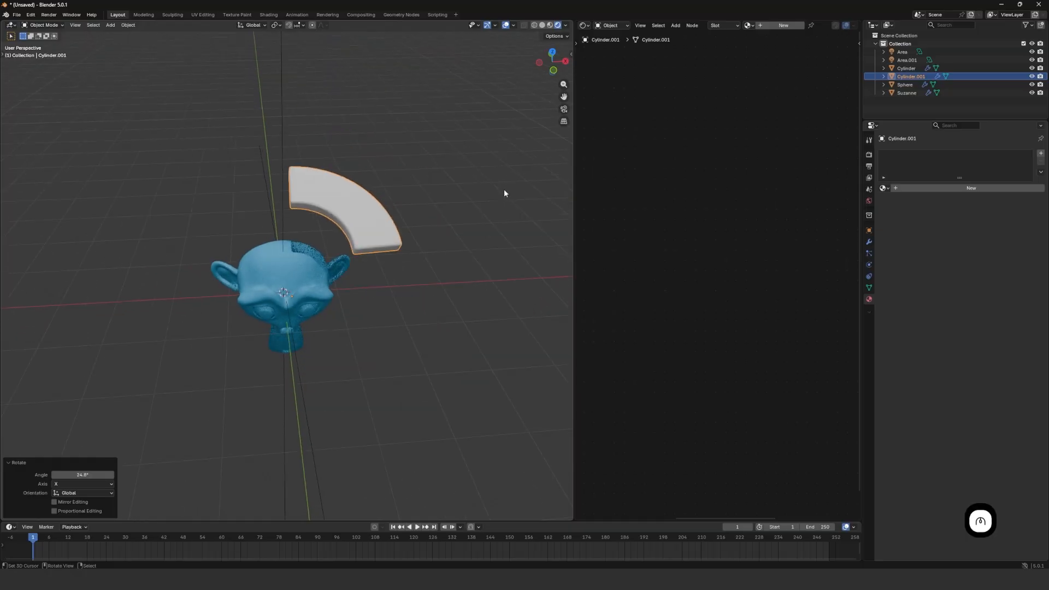
scroll(435, 185, up, 2)
shift+middle_drag(363, 176, 341, 186)
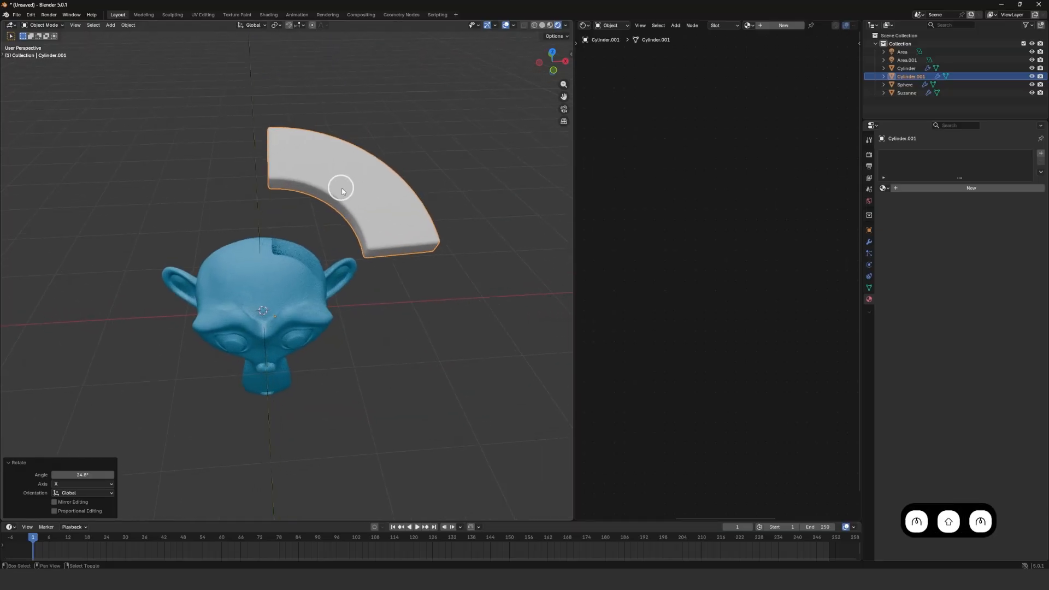
key(r)
key(y)
click(436, 180)
Tilt the curved bar further around the global X axis and move it about 1.2 m along Y and 1.5 m up.
key(r)
key(x)
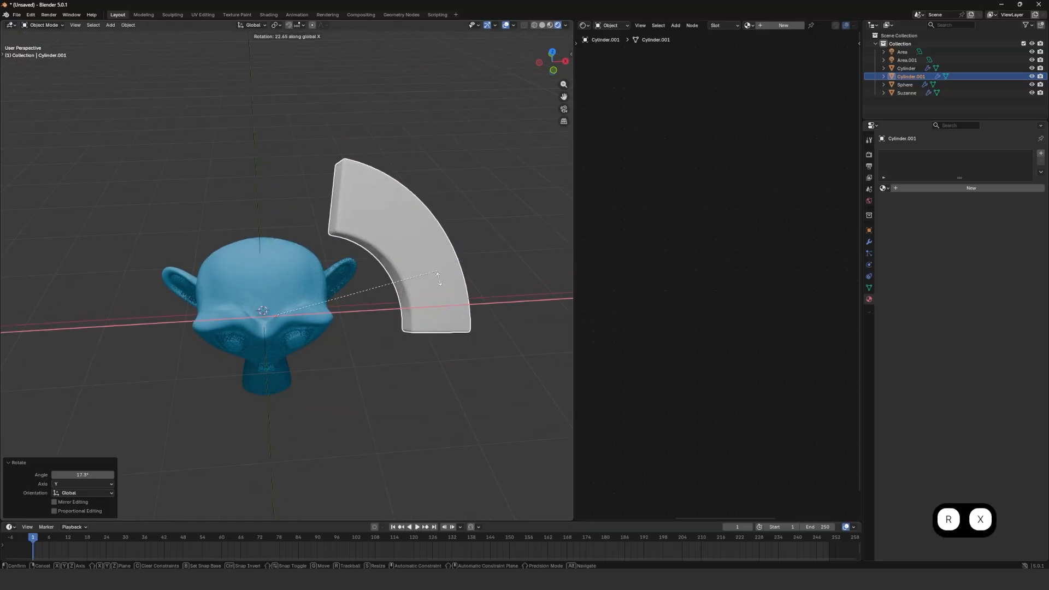
click(432, 369)
key(g)
click(426, 181)
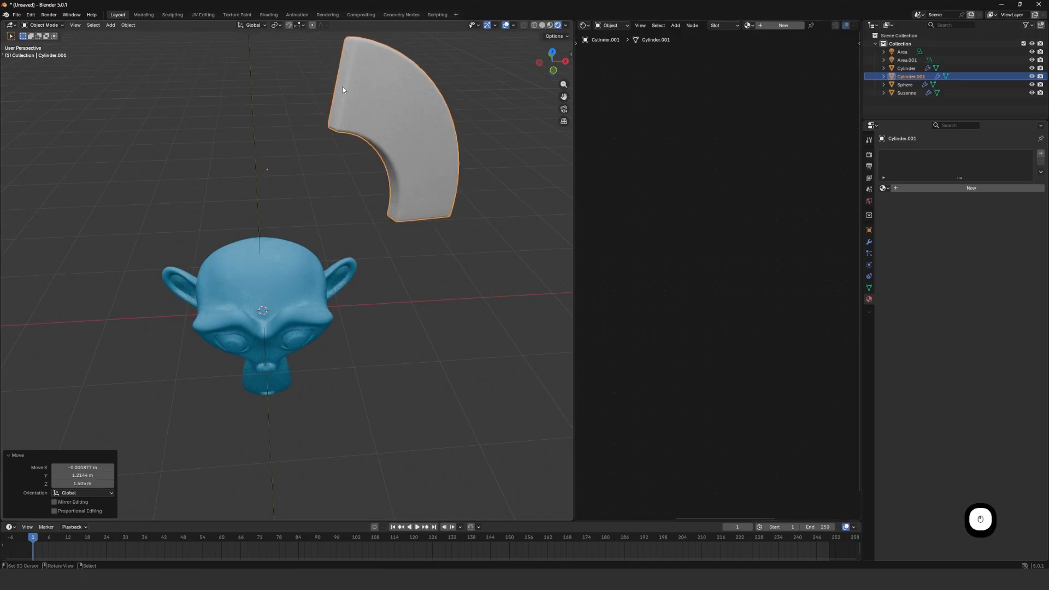
Assign the existing blue Material.001 to the curved bar.
mouse_move(282, 293)
middle_down()
mouse_move(270, 271)
mouse_move(284, 288)
middle_up()
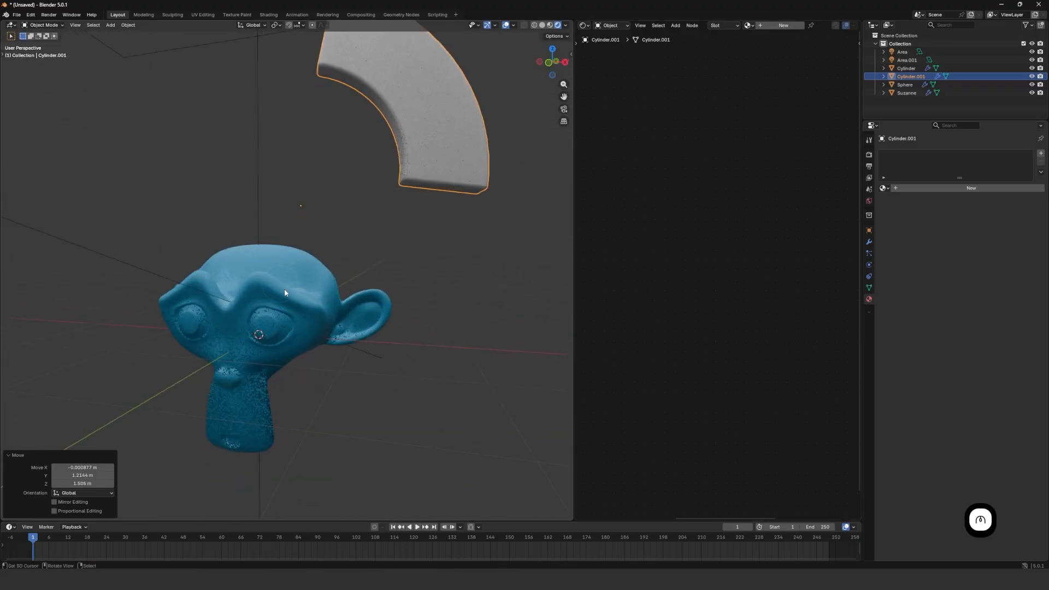
scroll(276, 268, up, 4)
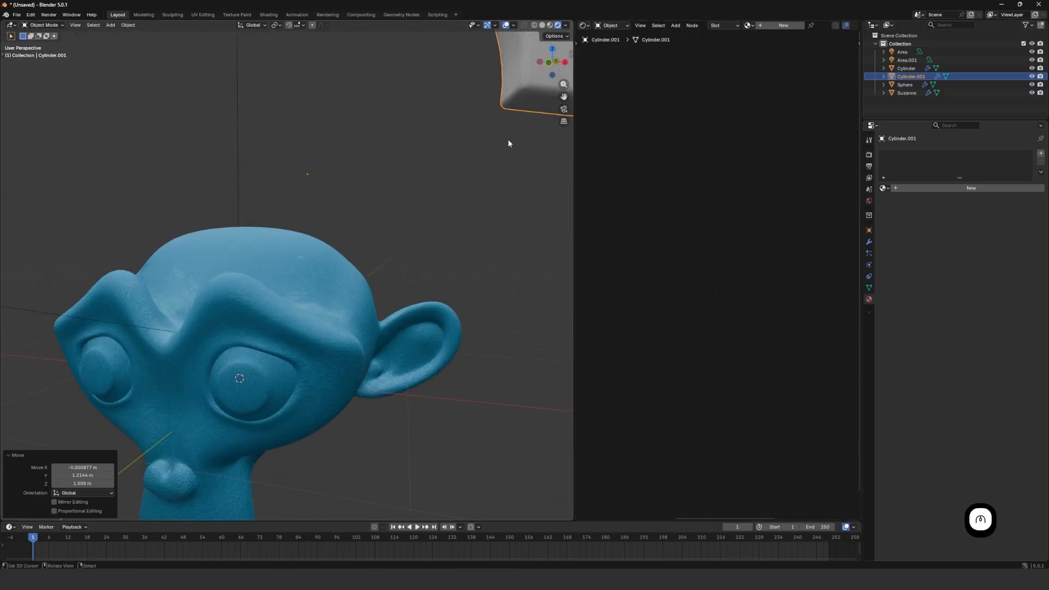
middle_drag(468, 129, 341, 214)
scroll(476, 185, down, 5)
scroll(341, 214, up, 4)
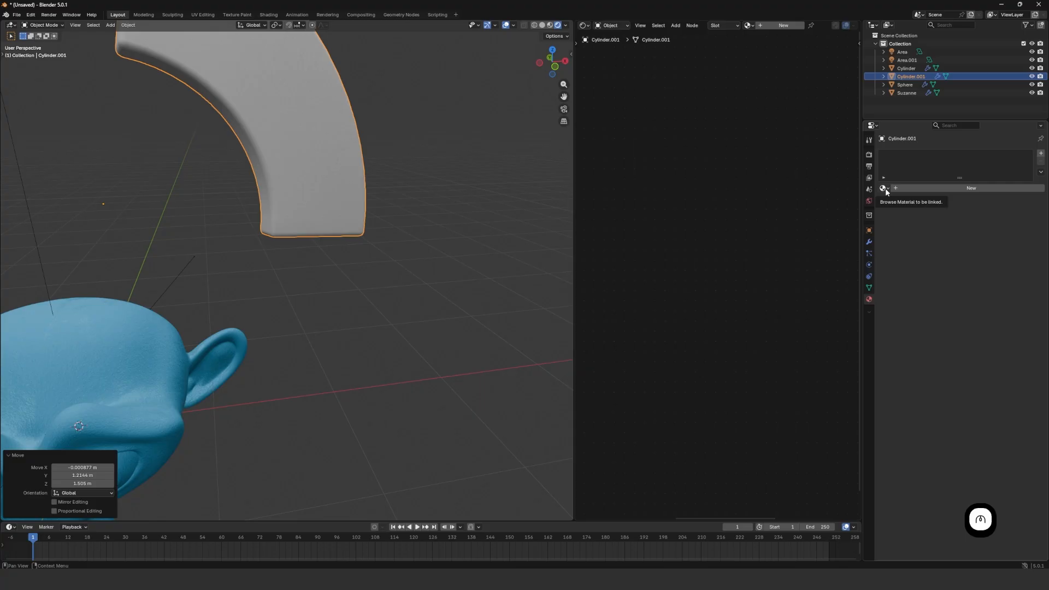
click(886, 188)
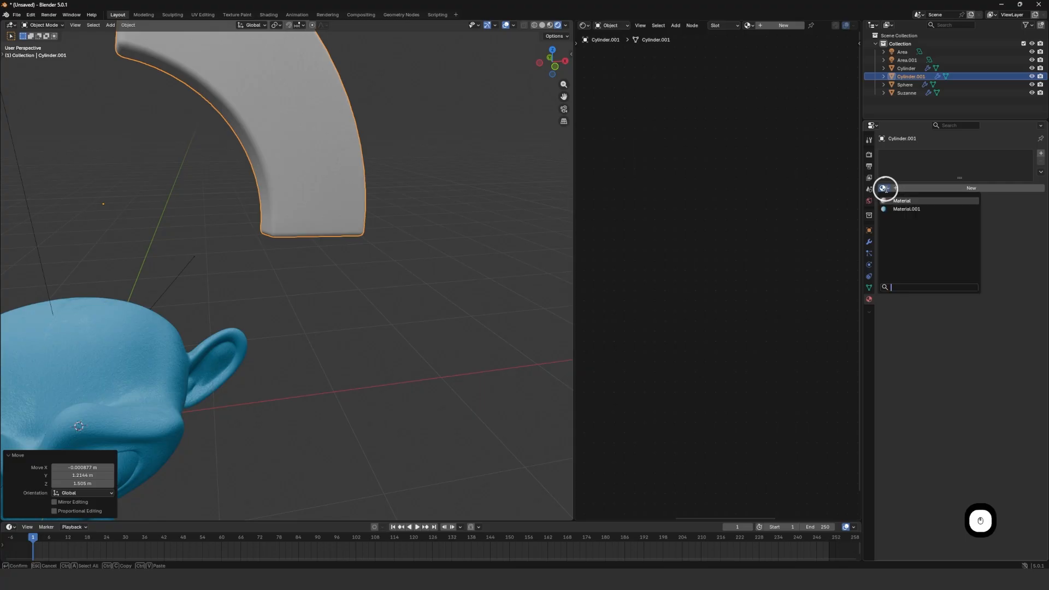
click(928, 210)
Shift the shared blue material's Base Color to a slightly different light blue.
middle_drag(384, 159, 323, 130)
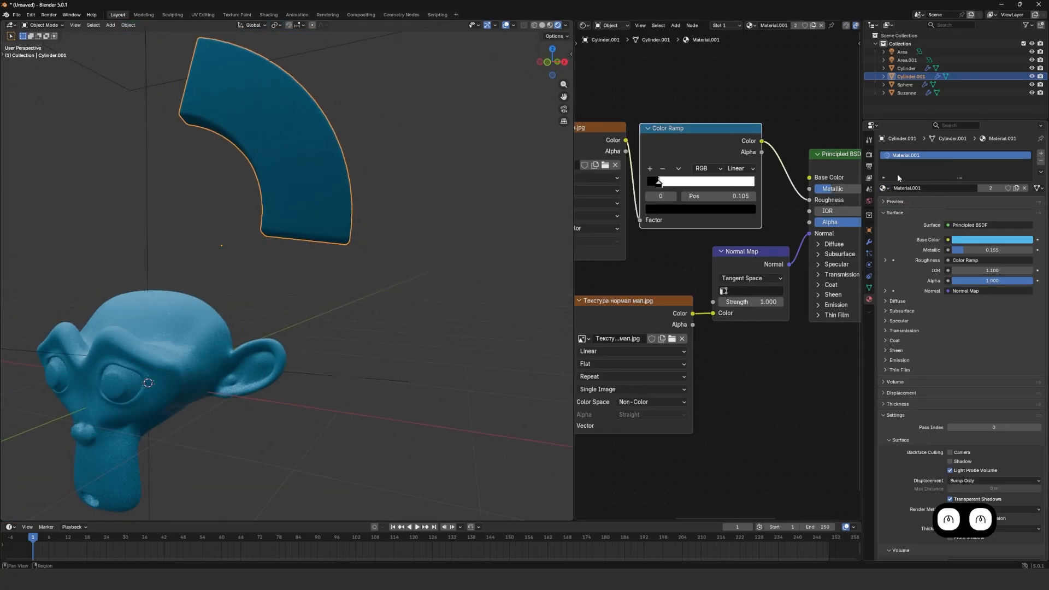
click(970, 241)
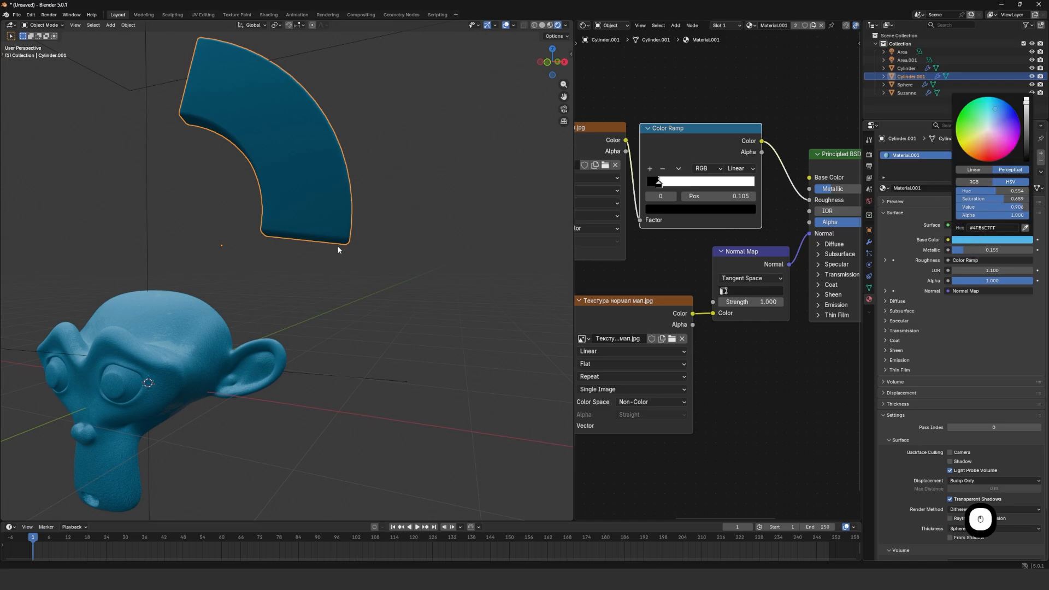
mouse_move(986, 109)
mouse_down()
mouse_move(972, 114)
mouse_move(994, 111)
mouse_up()
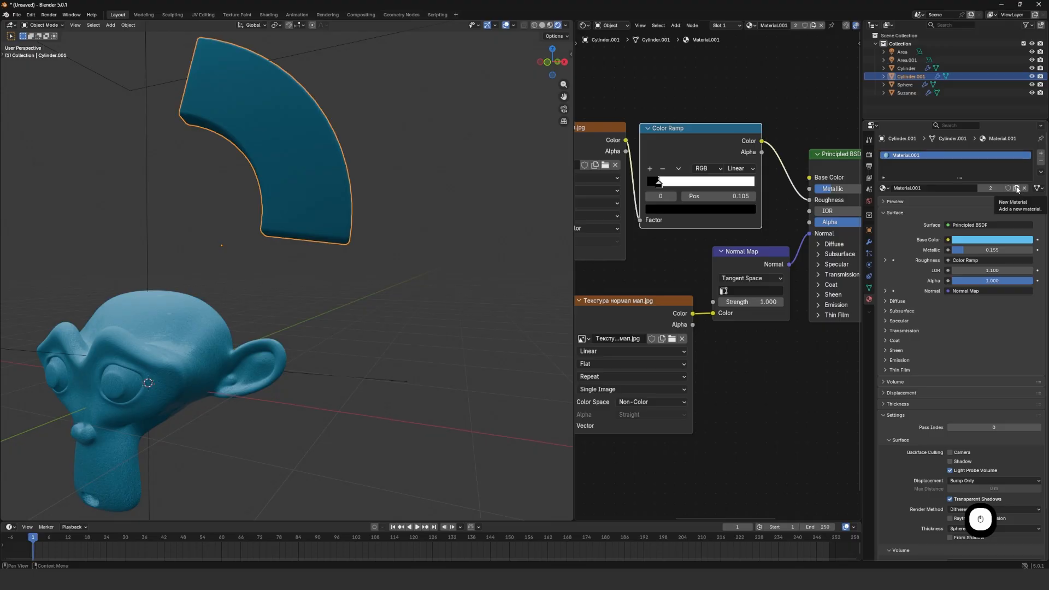
Make an independent copy of the curved bar's material and set the copy's Base Color to orange #E79618FF.
click(1017, 189)
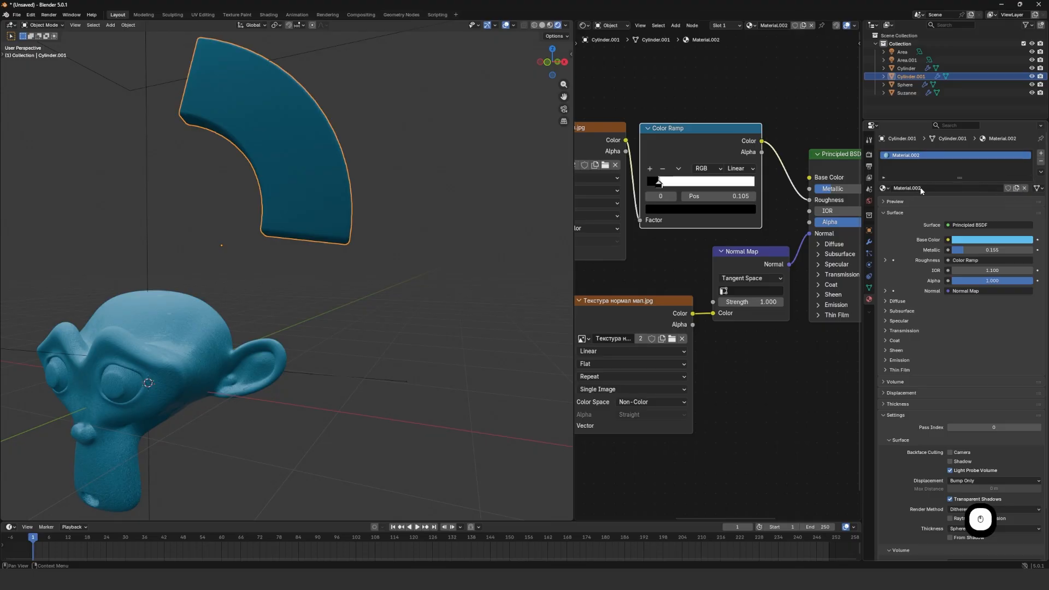
click(885, 189)
click(932, 216)
click(990, 244)
drag(980, 130, 974, 151)
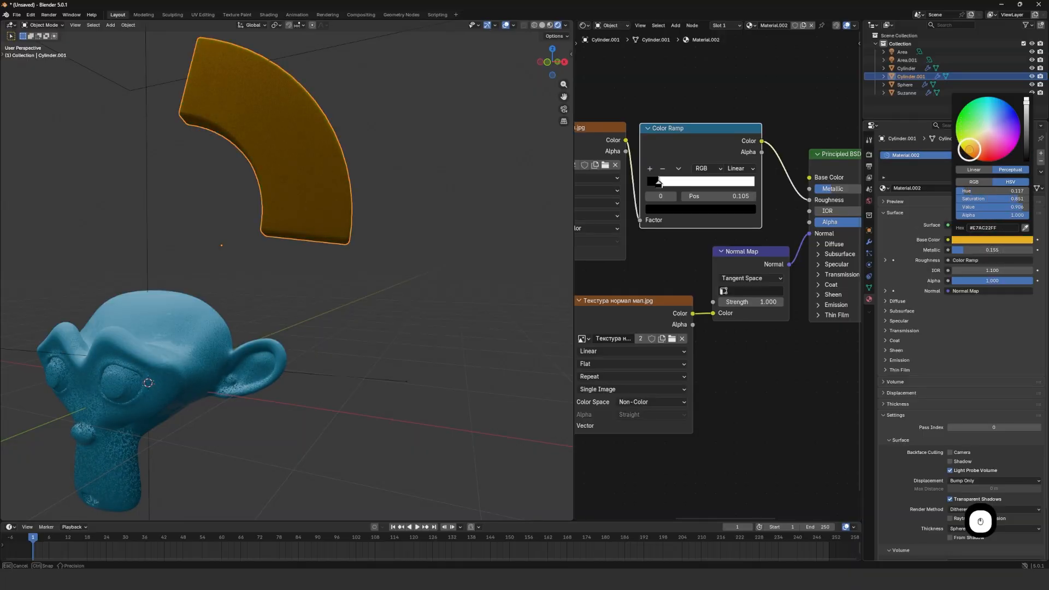
Assign the orange Material.002 to the slotted sphere.
scroll(305, 199, up, 3)
scroll(311, 191, up, 2)
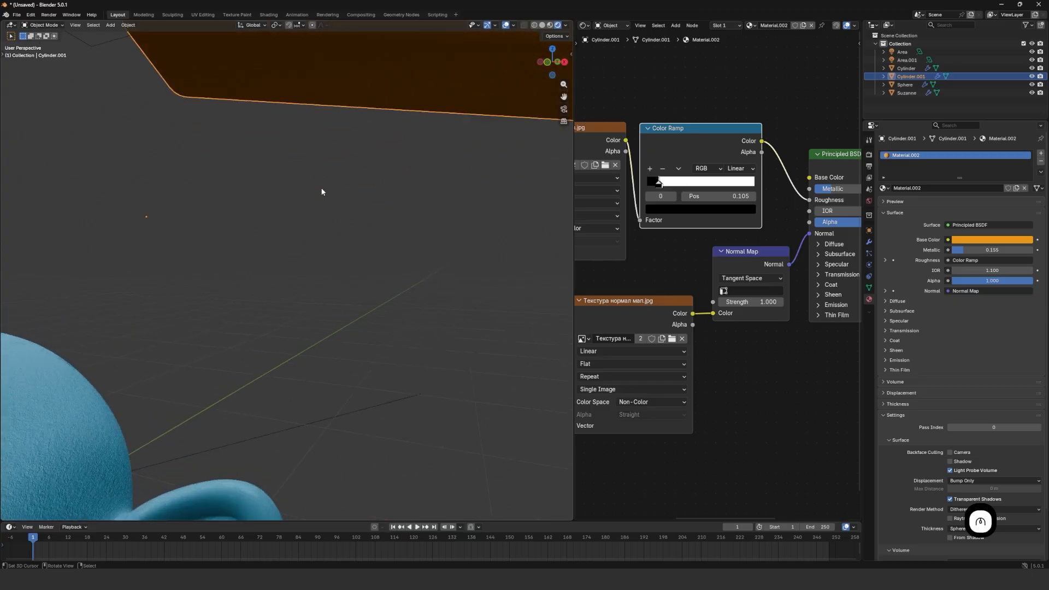
scroll(323, 182, down, 2)
middle_drag(323, 182, 351, 192)
scroll(453, 246, down, 4)
click(444, 235)
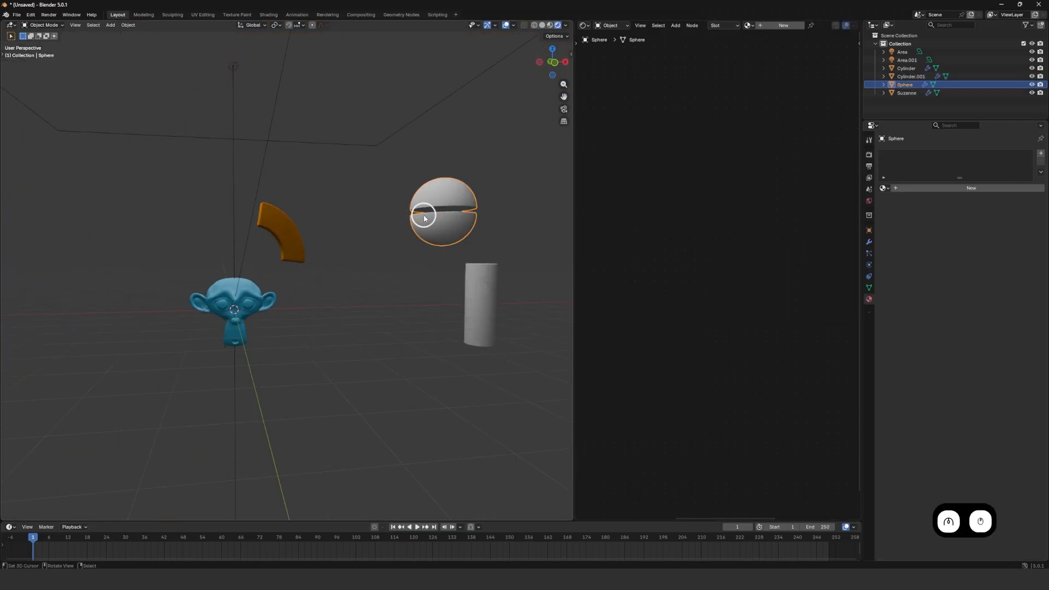
click(883, 189)
click(911, 218)
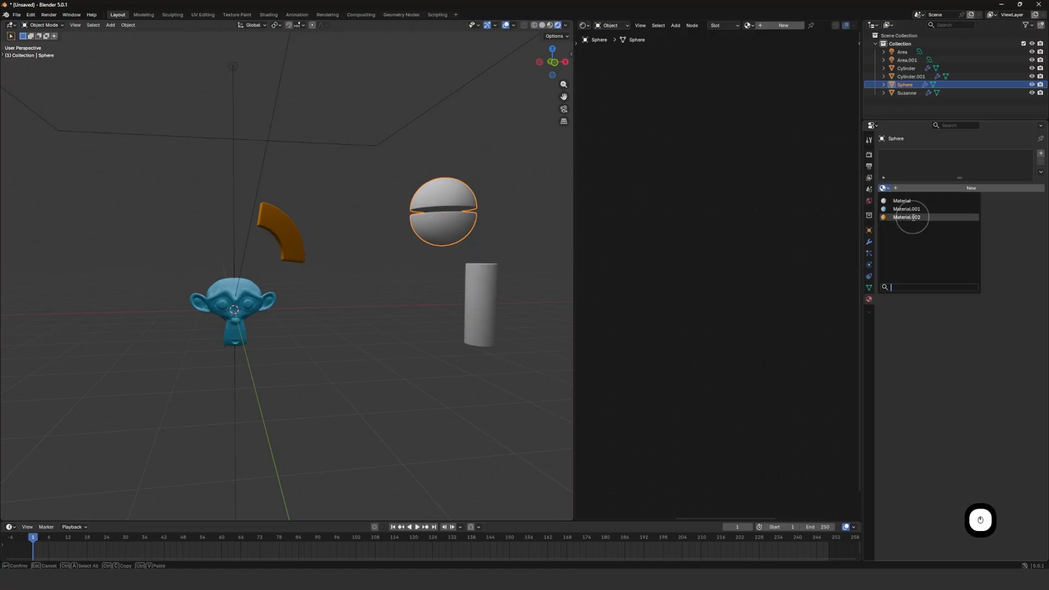
Make an independent copy of the sphere's material and set the copy's Base Color to light green.
scroll(446, 183, up, 3)
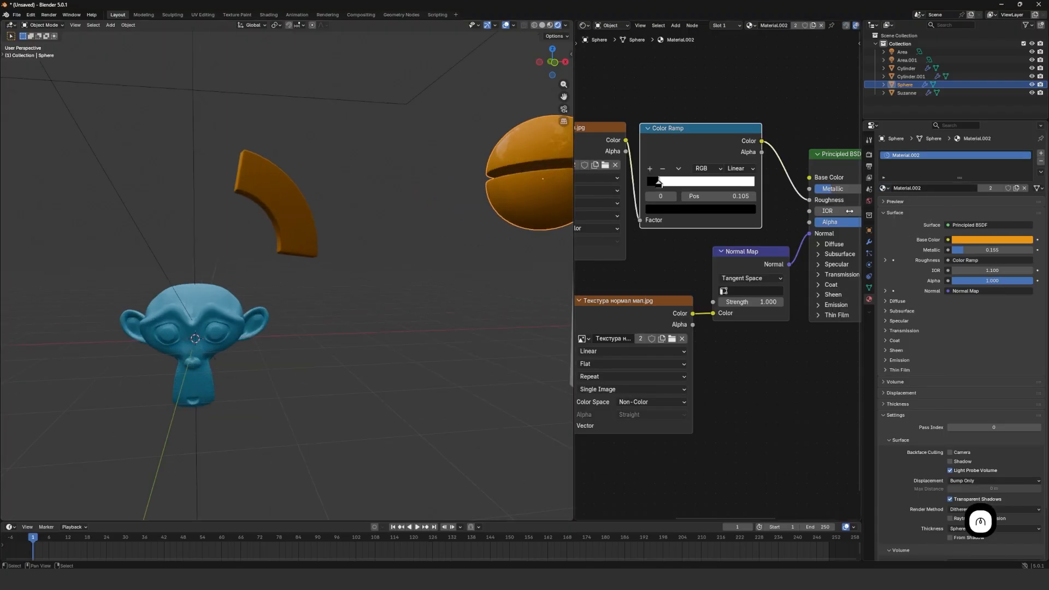
click(1016, 189)
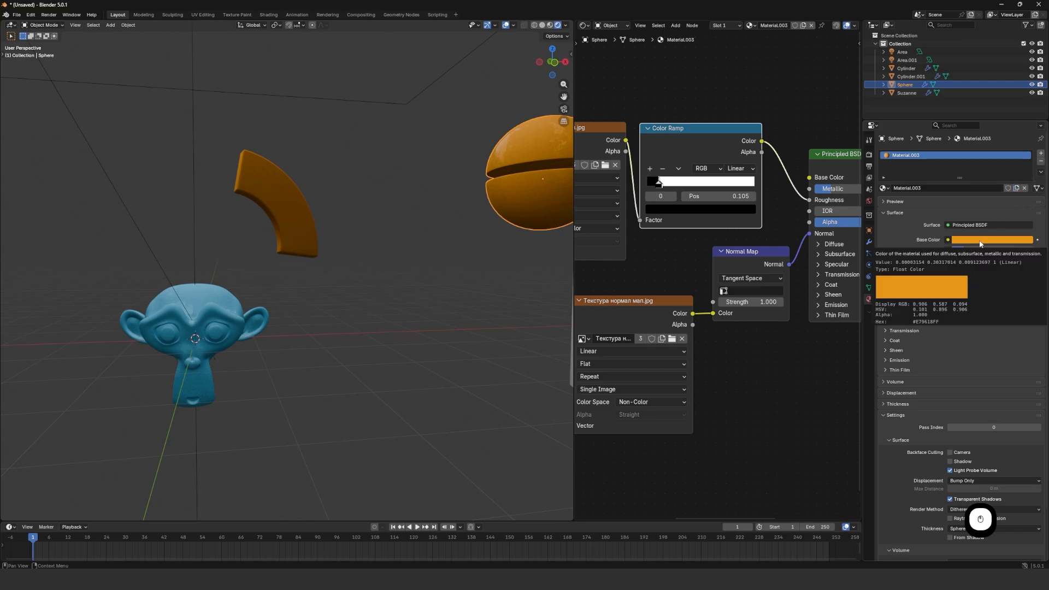
click(983, 241)
click(973, 134)
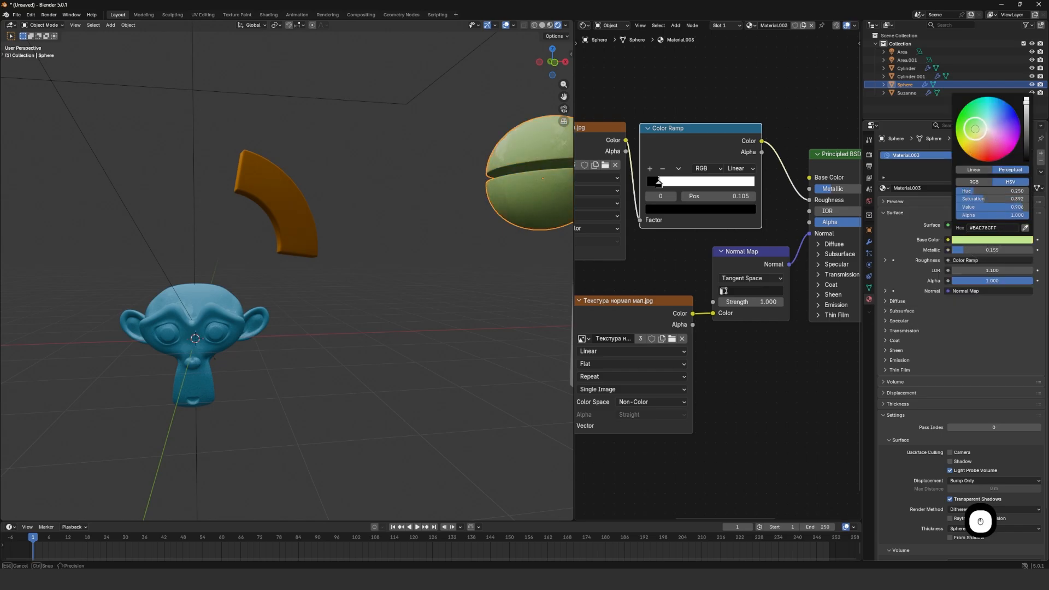
Examine the green slotted sphere up close and alongside the other objects in the scene.
scroll(431, 239, up, 1)
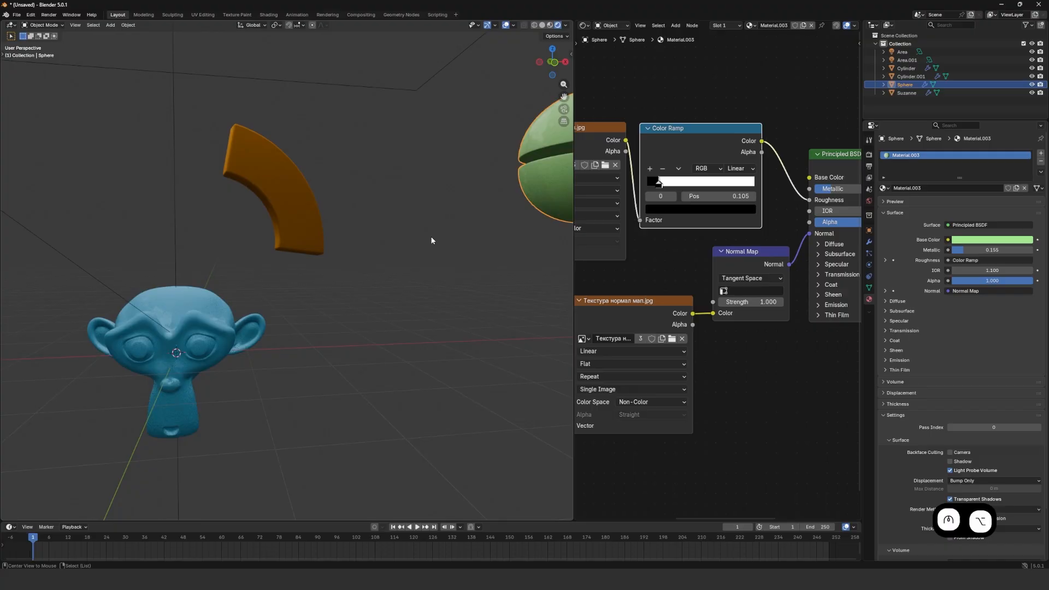
alt+scroll(437, 237, up, 2)
scroll(471, 228, up, 2)
shift+middle_drag(471, 229, 110, 322)
shift+middle_drag(393, 189, 253, 266)
scroll(336, 228, up, 4)
scroll(337, 227, down, 3)
scroll(381, 241, down, 4)
scroll(279, 265, down, 4)
scroll(167, 296, up, 5)
scroll(167, 306, down, 4)
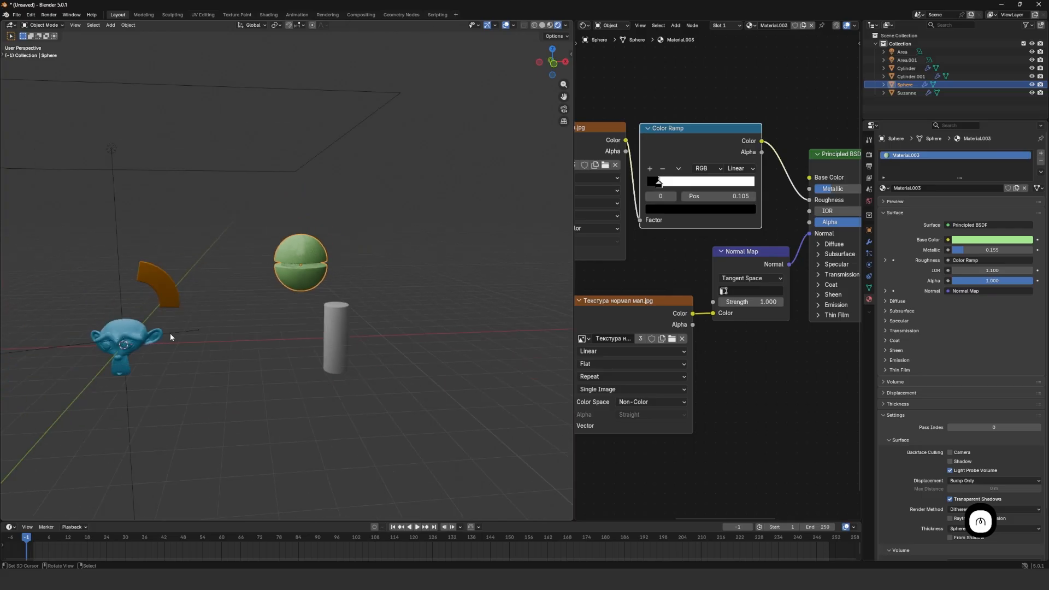
Inspect the surface texture of the blue monkey head from several distances and angles.
shift+middle_drag(212, 322, 335, 279)
scroll(284, 278, up, 4)
scroll(203, 295, up, 3)
middle_drag(202, 306, 343, 297)
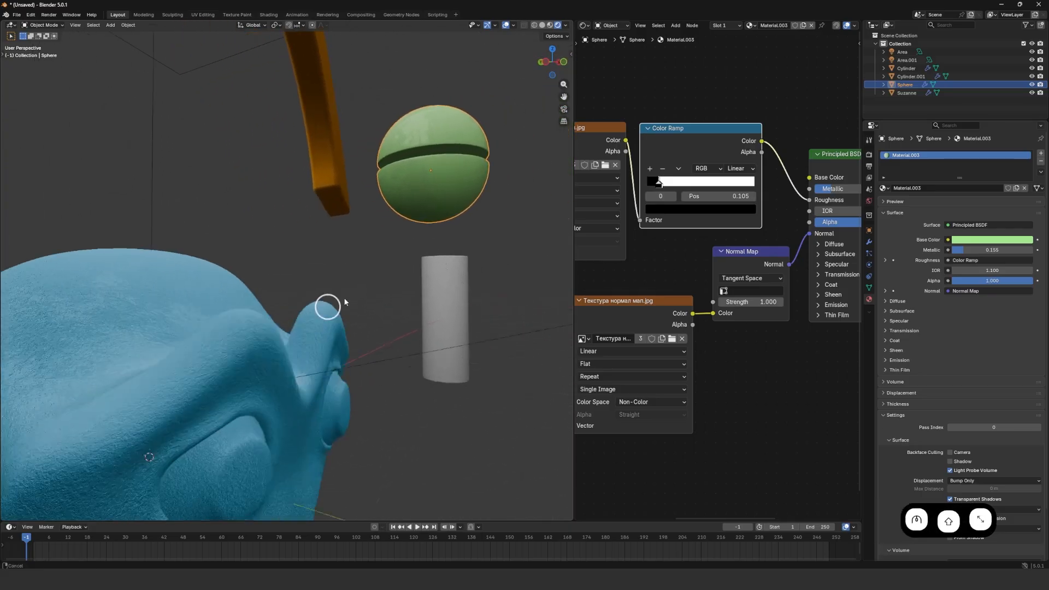
shift+middle_drag(245, 298, 319, 313)
scroll(322, 258, up, 4)
scroll(342, 262, down, 3)
scroll(342, 258, down, 5)
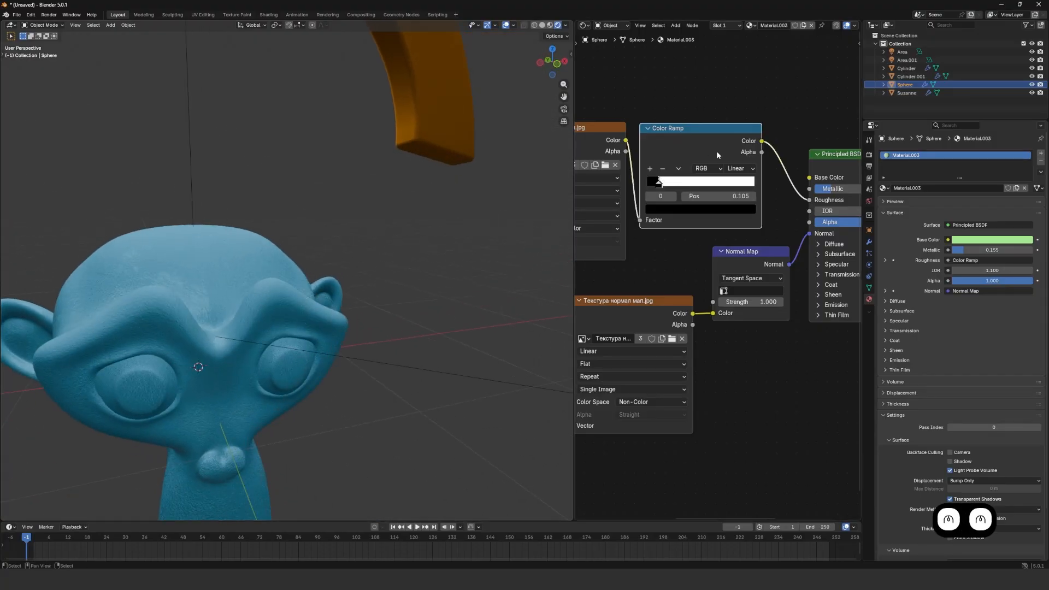
Review the roughness and normal map nodes of the green material, and compare the relief around the monkey's eye with the whole head.
middle_drag(700, 186, 736, 183)
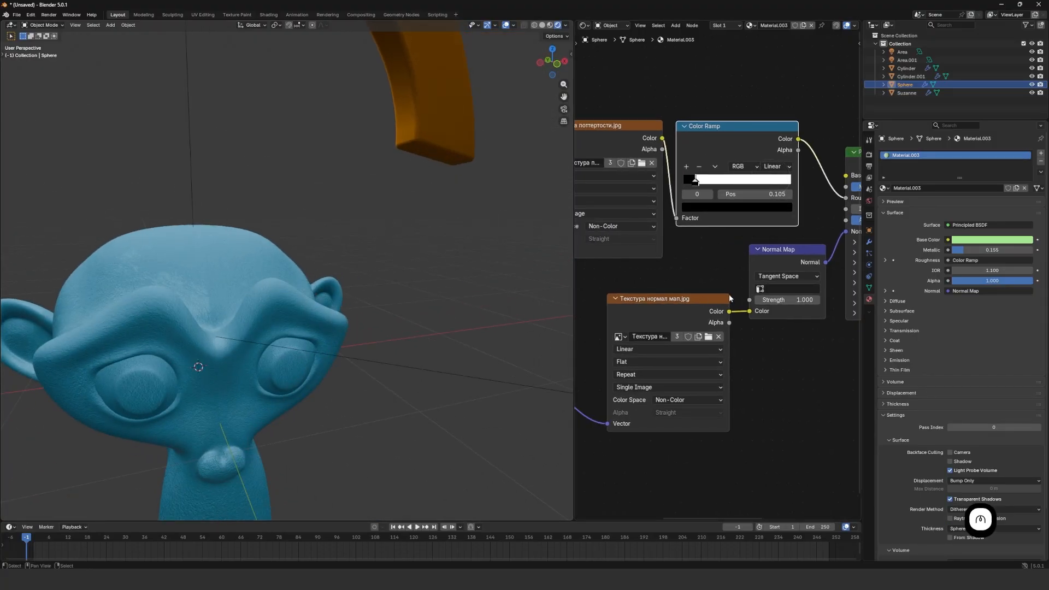
scroll(765, 276, down, 3)
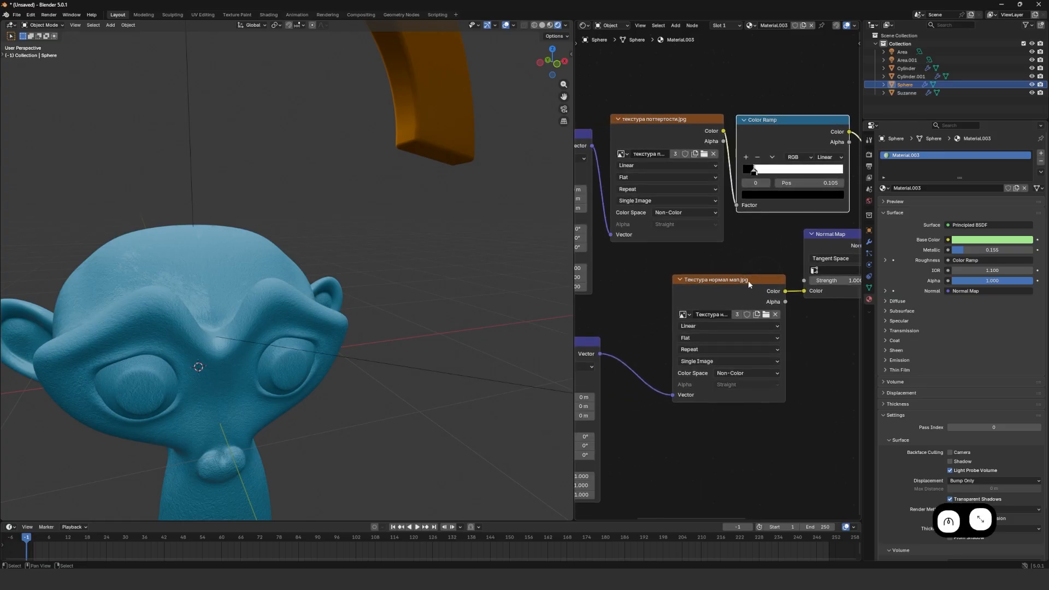
scroll(191, 274, up, 5)
scroll(239, 287, down, 3)
scroll(324, 197, up, 6)
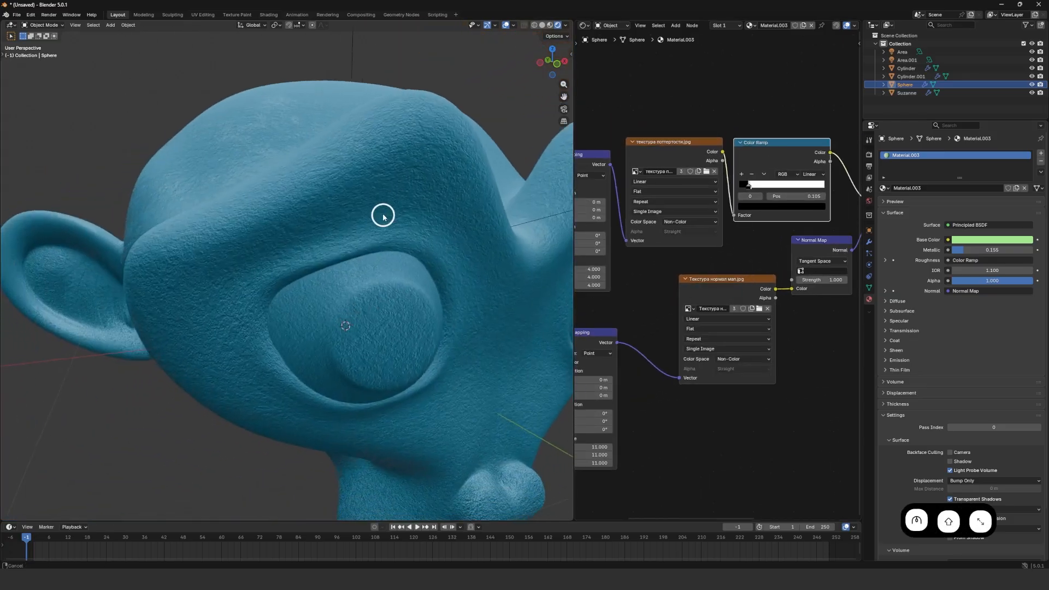
scroll(302, 195, down, 7)
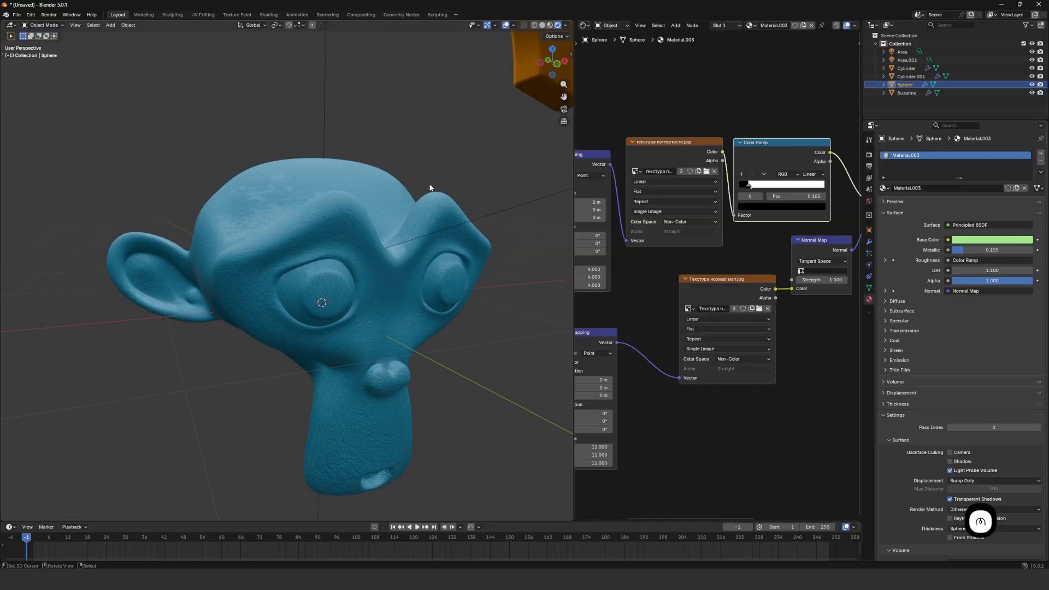
scroll(391, 224, down, 5)
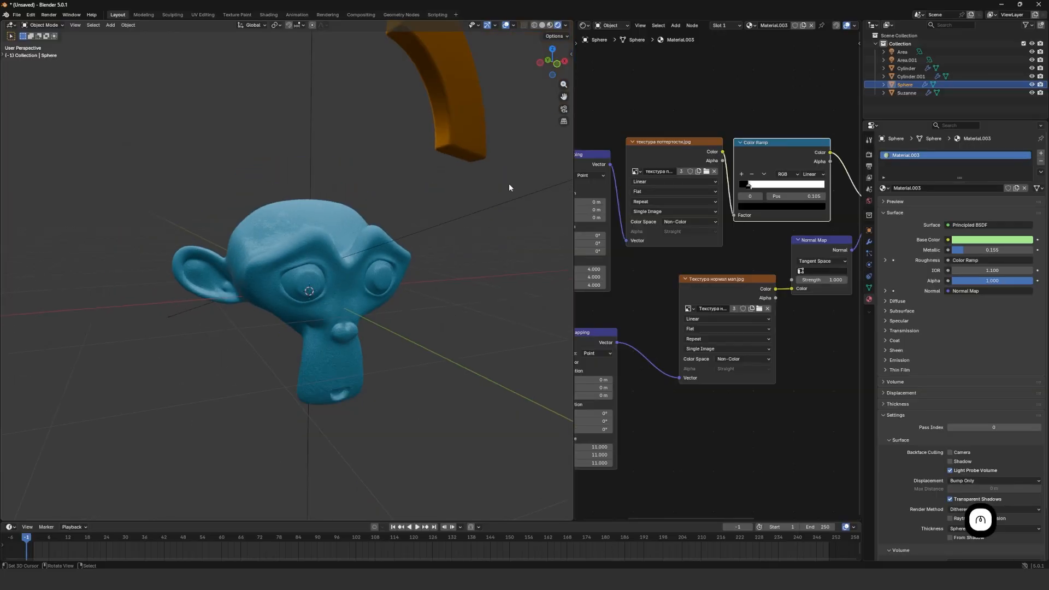
mouse_move(510, 183)
middle_down()
mouse_move(530, 178)
mouse_move(480, 188)
mouse_move(513, 194)
middle_up()
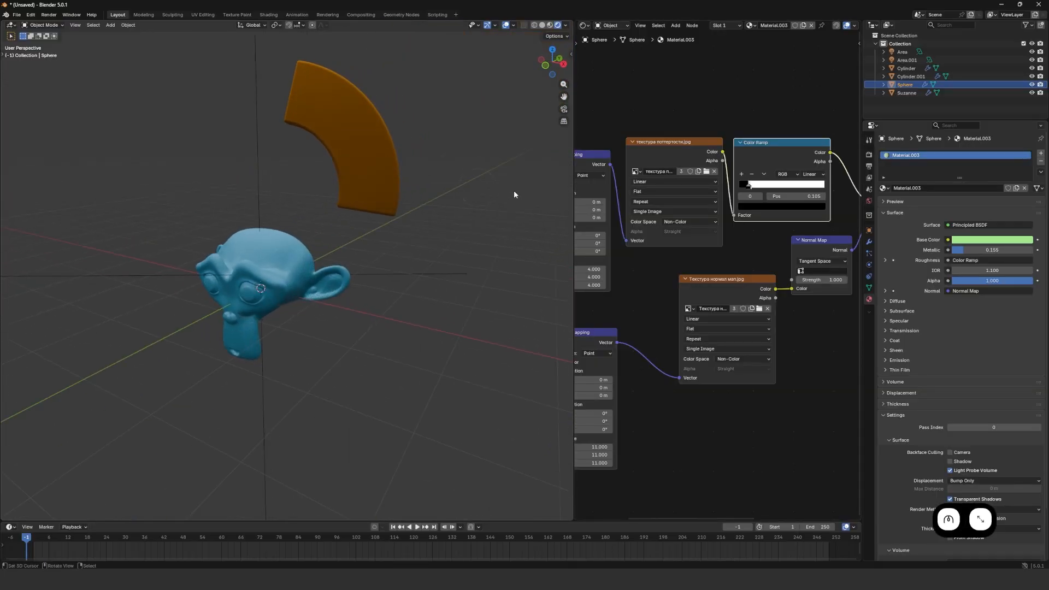